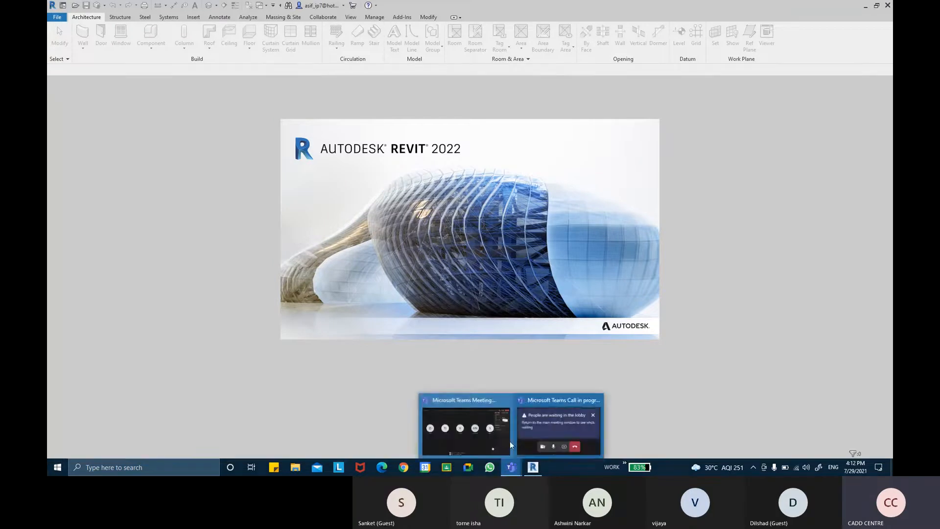
Bring the Microsoft Teams meeting window forward from its taskbar preview
left_click(484, 419)
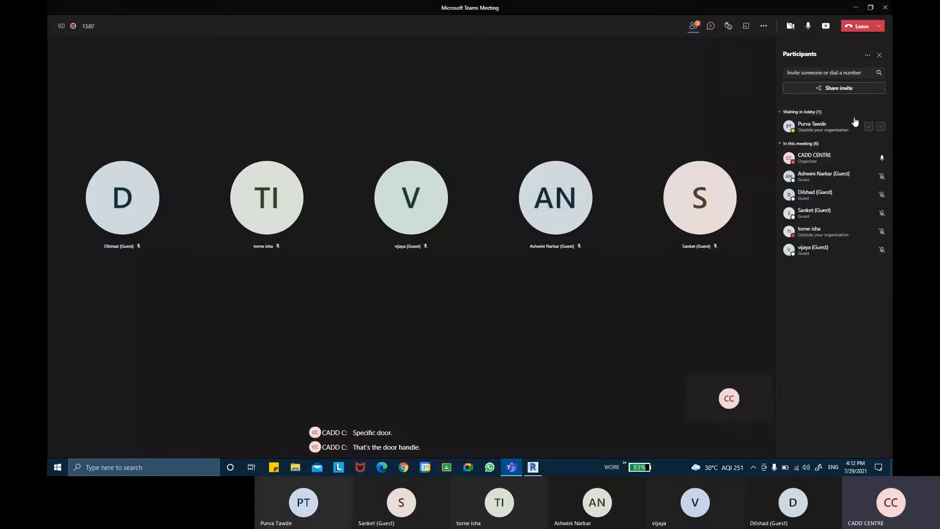
Minimize Teams and open the SINGLE PANEL DOOR family from Revit's recent families
left_click(853, 8)
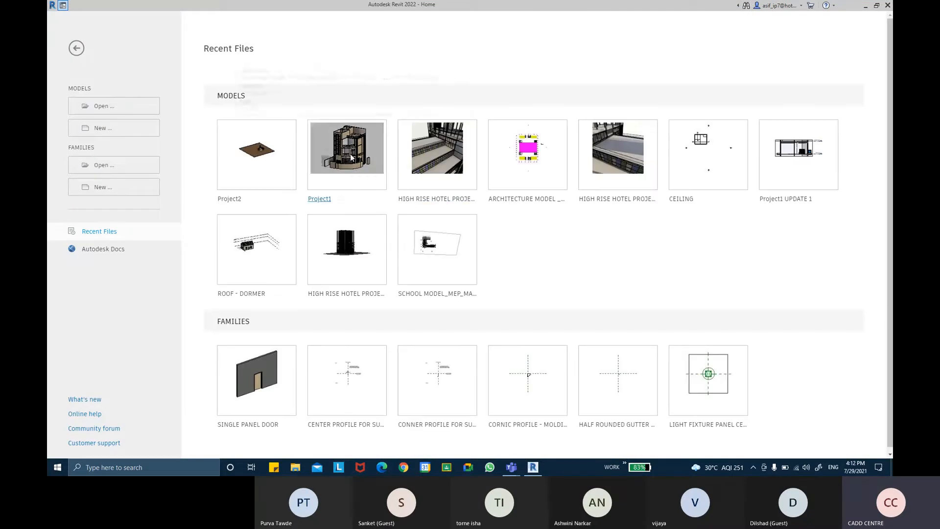
left_click(242, 424)
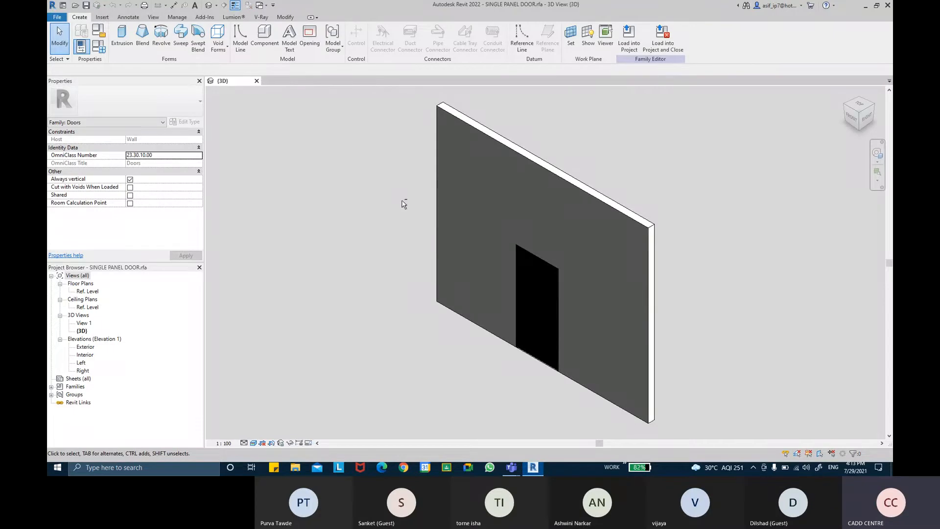
Orbit and zoom around the door's back and sides in 3D, then open the Interior elevation
middle_click_drag(702, 275, 430, 256, "shift")
scroll(709, 399, "up", 3)
middle_click_drag(709, 398, 488, 297, "shift")
scroll(489, 328, "up", 5)
scroll(486, 366, "down", 2)
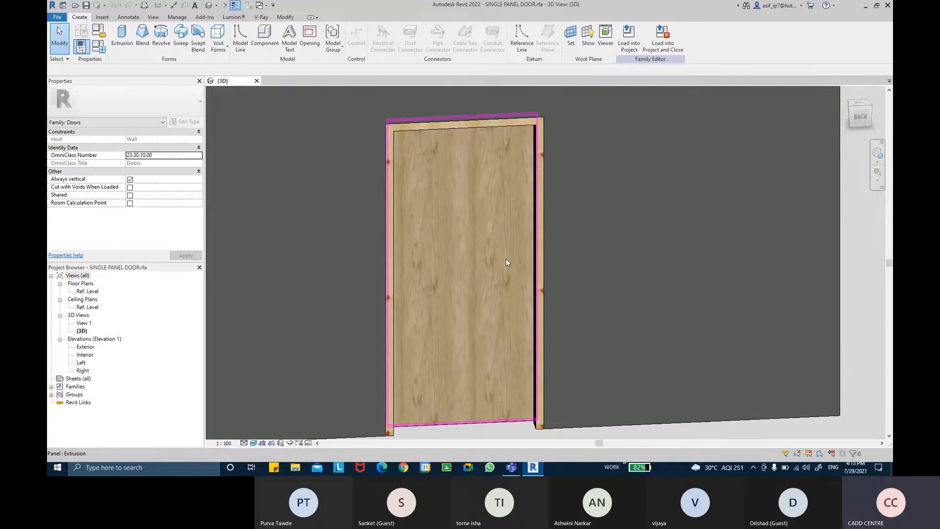
scroll(504, 280, "down", 2)
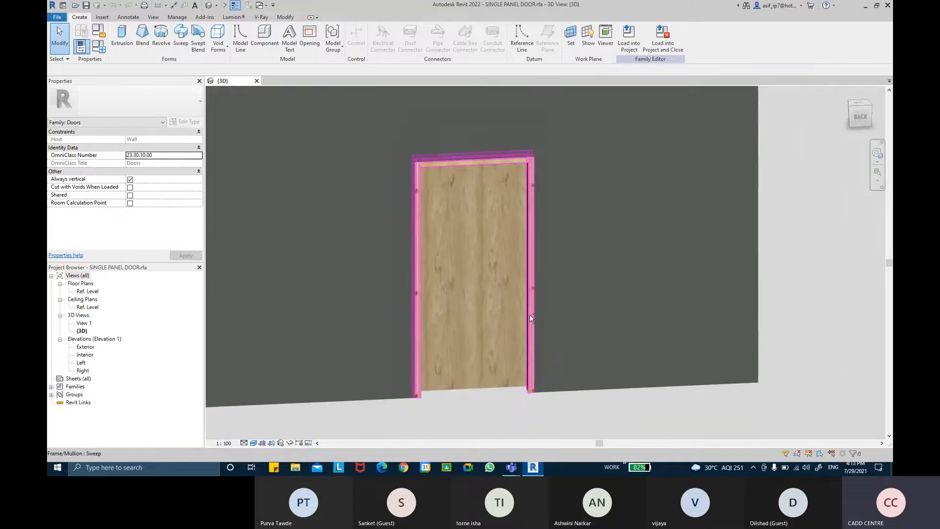
middle_click_drag(530, 315, 501, 261, "shift")
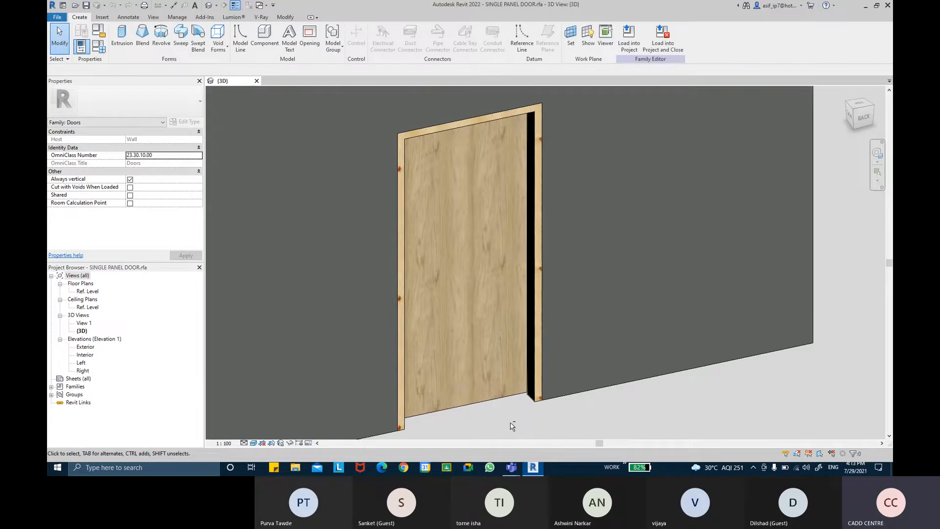
mouse_move(509, 420)
middle_mouse_down("shift")
mouse_move(522, 426)
mouse_move(482, 410)
mouse_move(513, 420)
middle_mouse_up("shift")
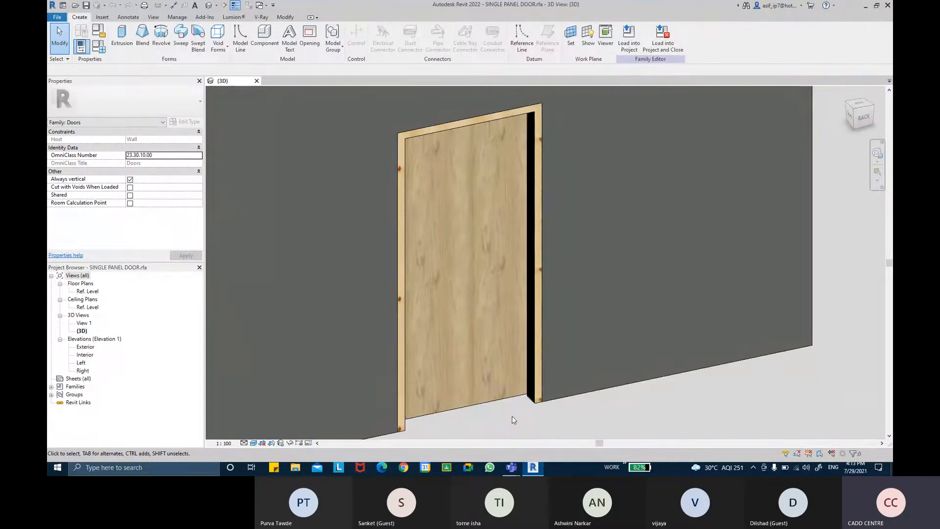
middle_click_drag(578, 423, 562, 393)
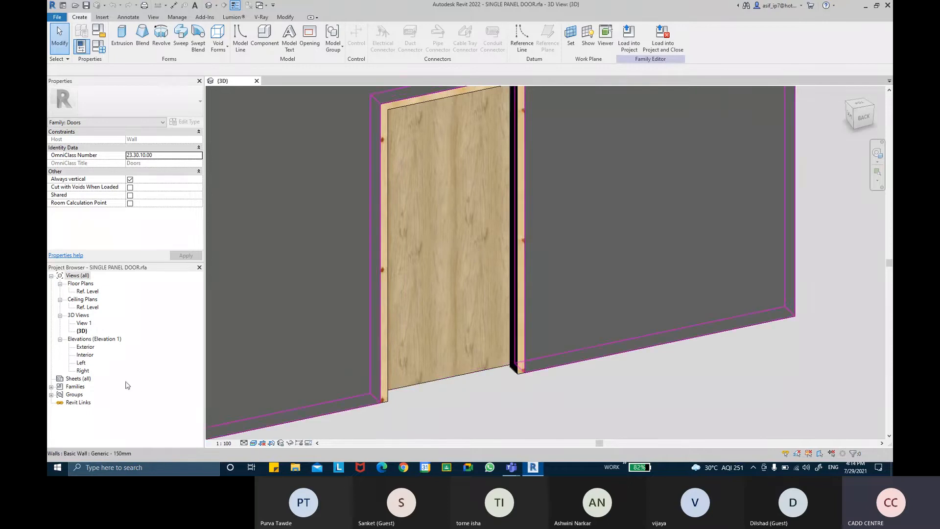
double_click(85, 354)
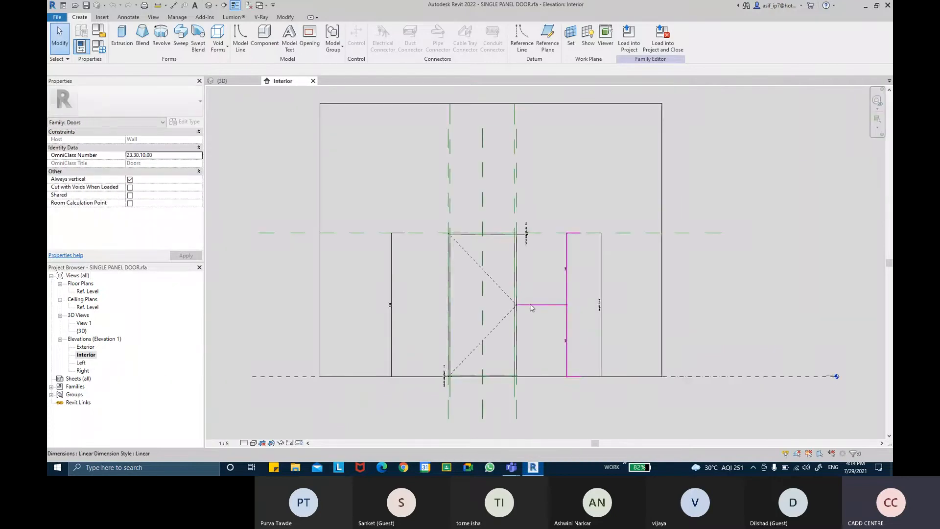
Show the Interior elevation at Fine detail level with the Consistent Colors visual style
scroll(492, 301, "up", 3)
middle_click_drag(492, 301, 485, 280)
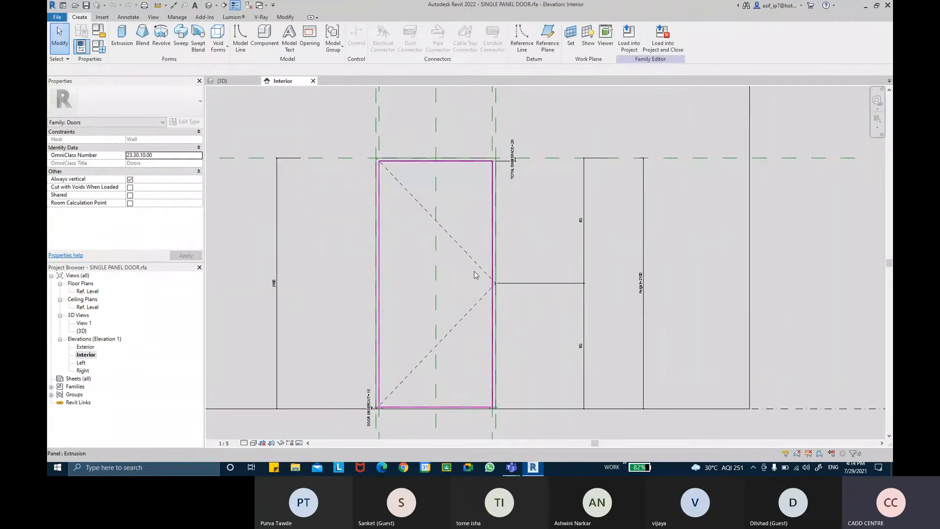
scroll(479, 285, "up", 3)
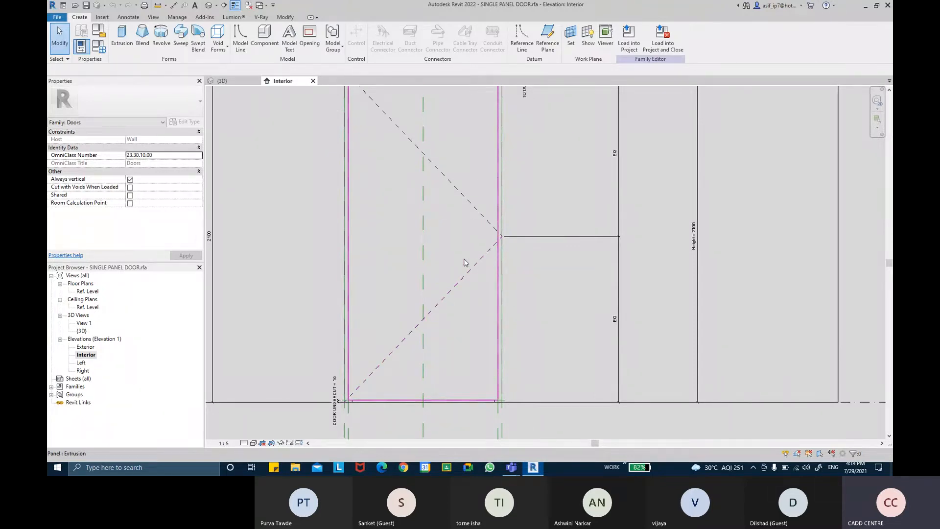
left_click(244, 443)
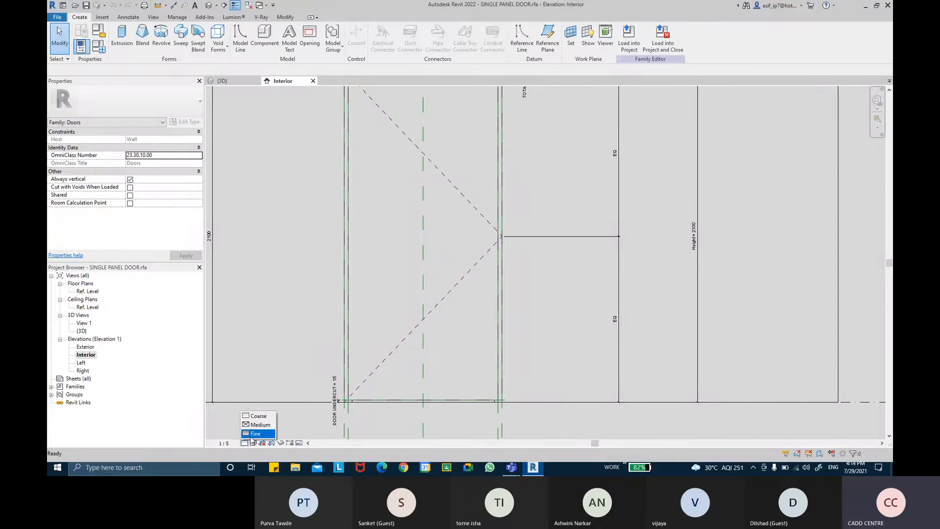
left_click(254, 435)
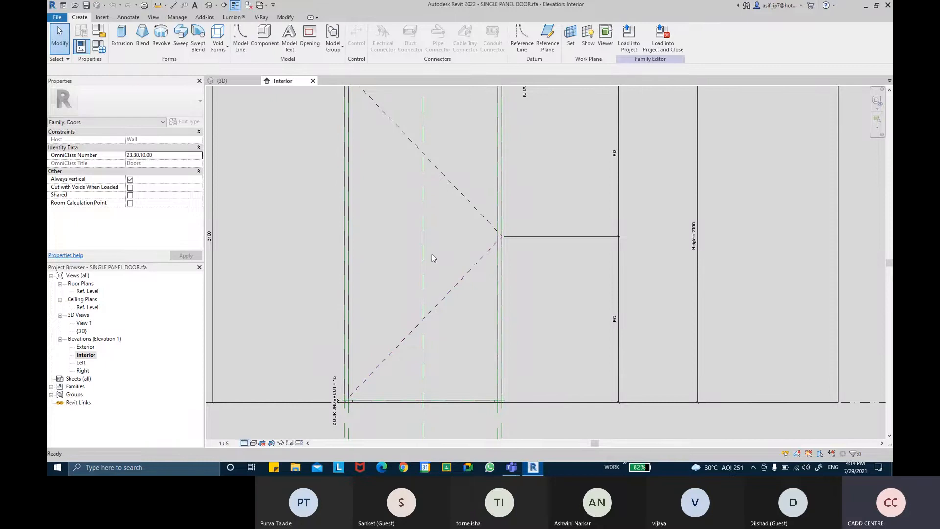
left_click(254, 443)
left_click(269, 425)
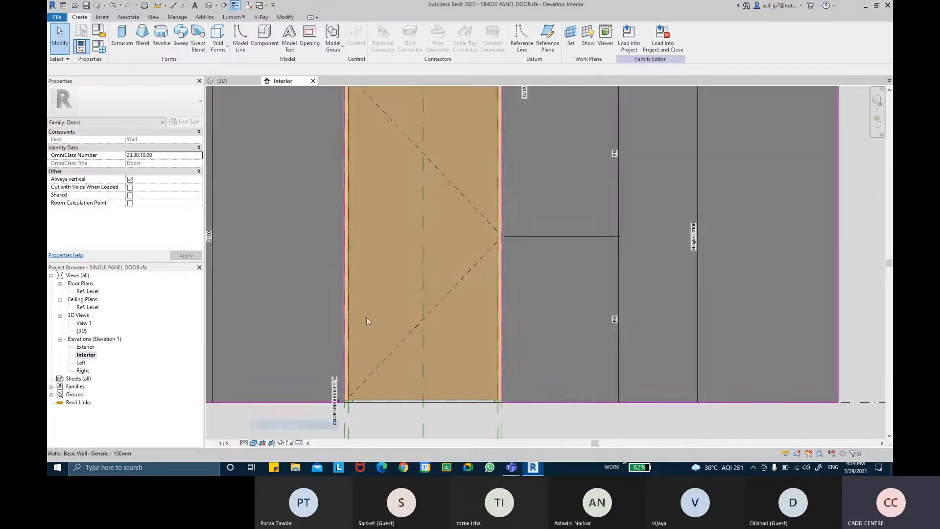
middle_click_drag(454, 230, 473, 275)
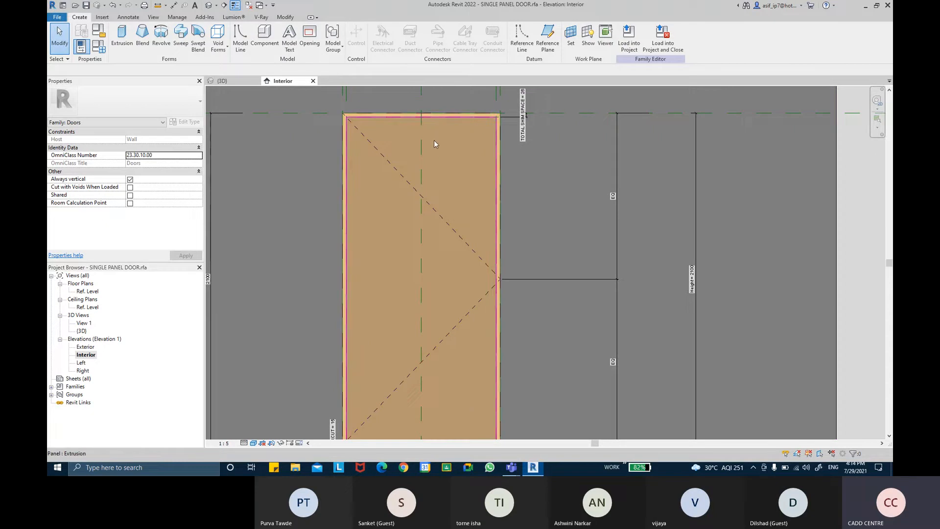
middle_click_drag(434, 140, 444, 192)
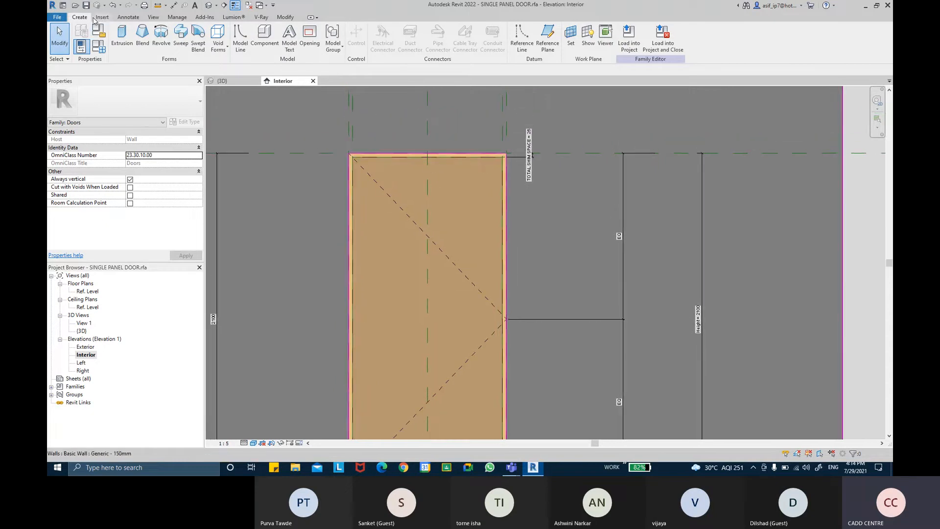
Use RP to draw a short horizontal reference plane across the door panel for the lock
key("r")
key("p")
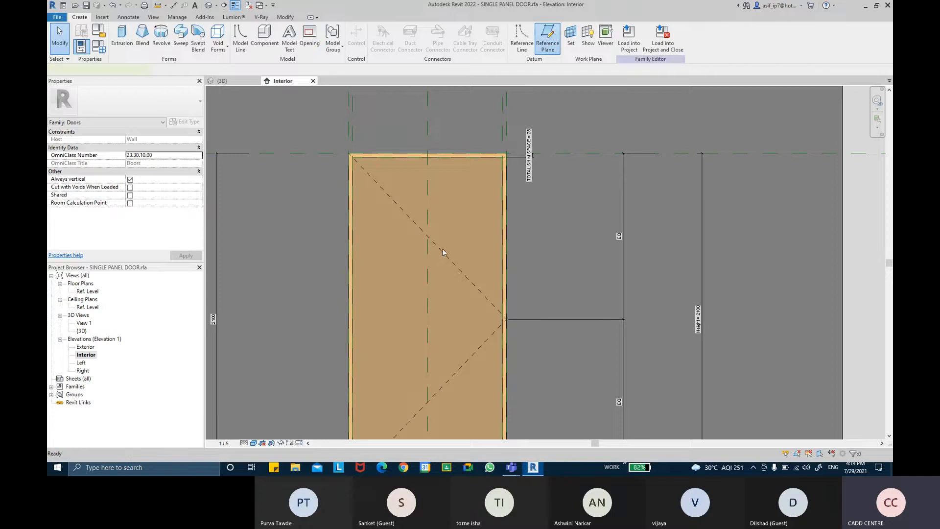
scroll(443, 213, "down", 2)
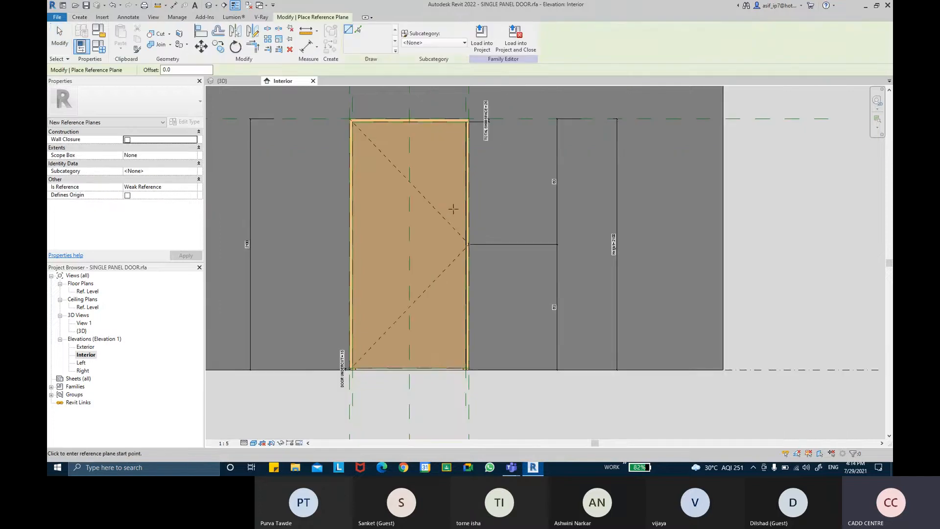
left_click(449, 316)
left_click(424, 261)
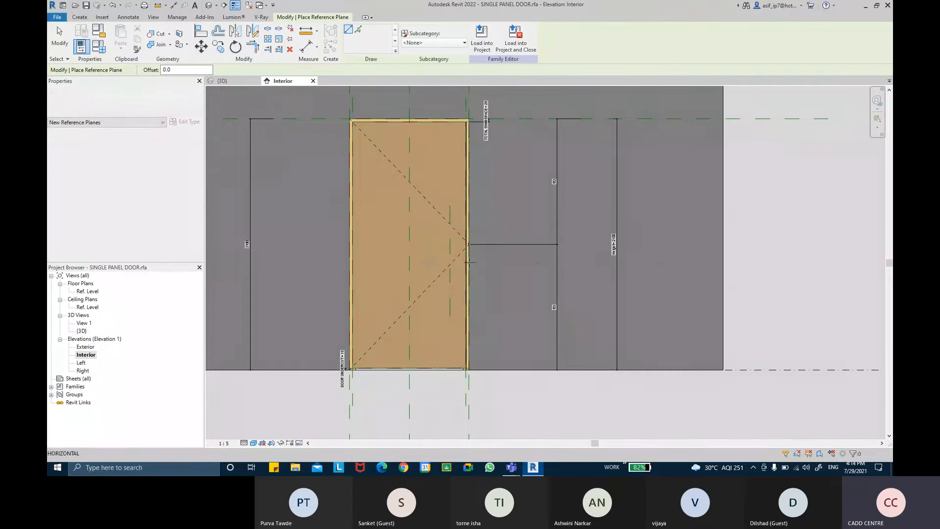
left_click(498, 263)
key("Escape")
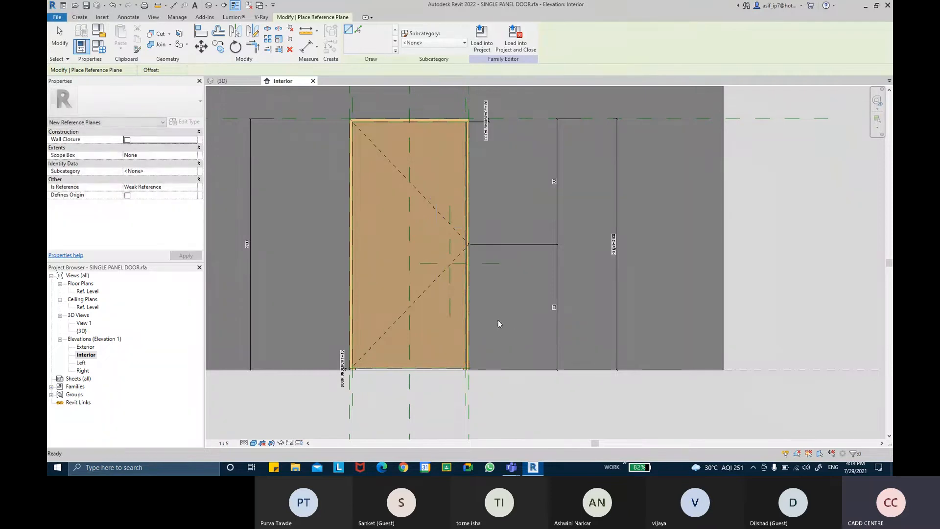
scroll(480, 286, "up", 2)
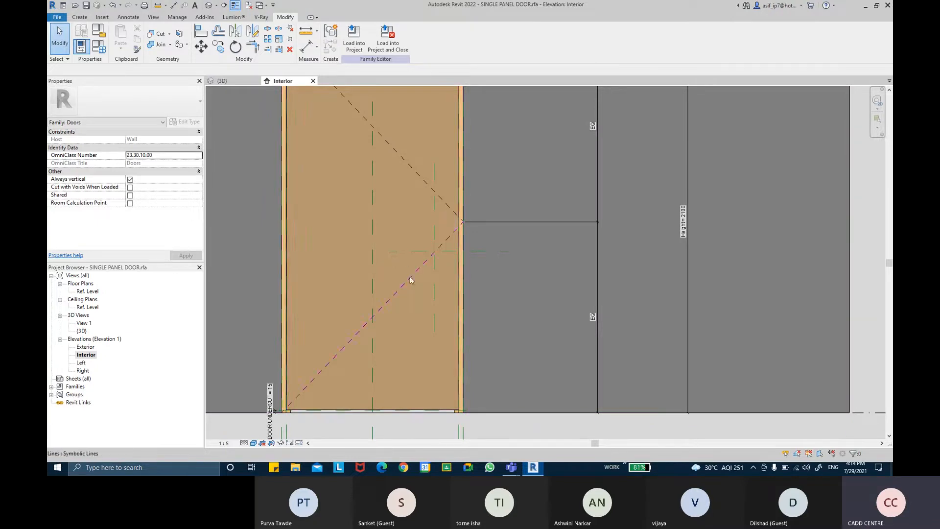
middle_click_drag(411, 280, 407, 258)
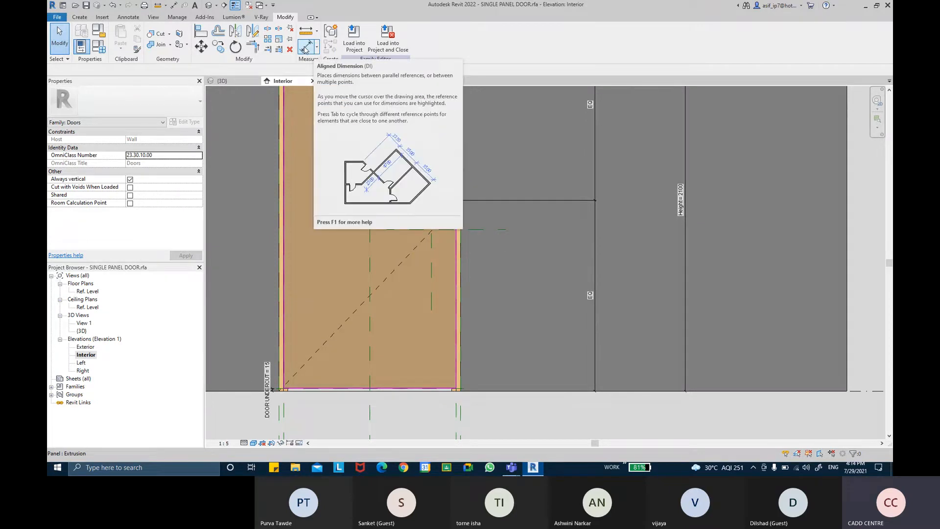
Dimension the lock reference plane's height, giving an 889 sill dimension beside the door
left_click(304, 47)
scroll(441, 230, "down", 3)
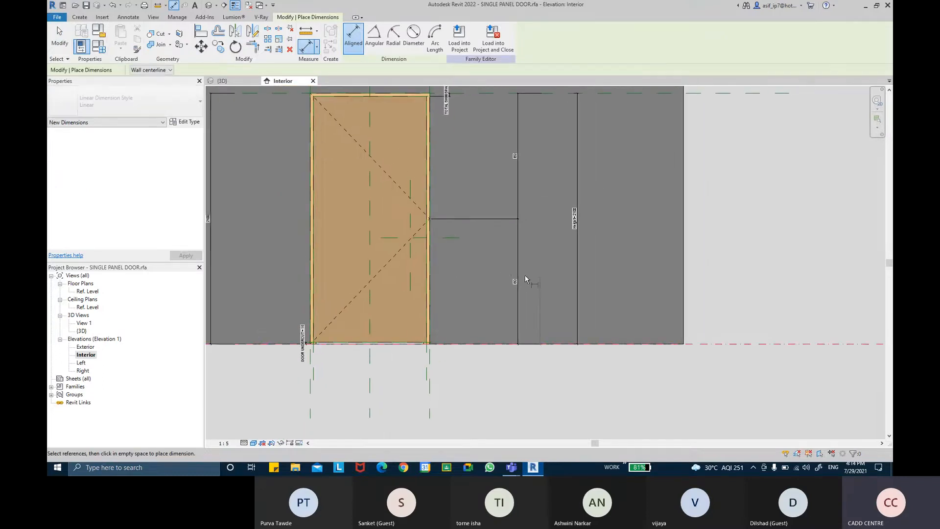
scroll(491, 261, "up", 2)
left_click(439, 232)
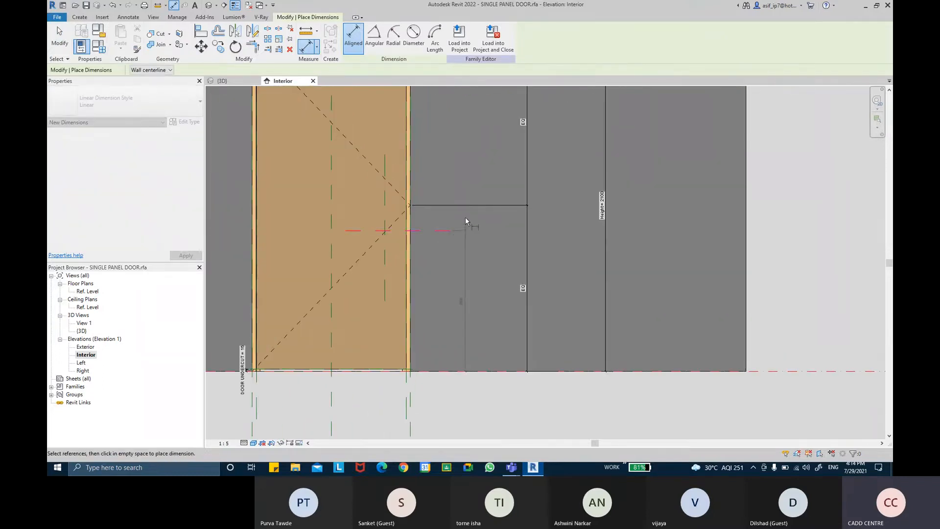
left_click(465, 218)
scroll(470, 249, "up", 1)
scroll(471, 252, "up", 1)
key("Escape")
key("Escape")
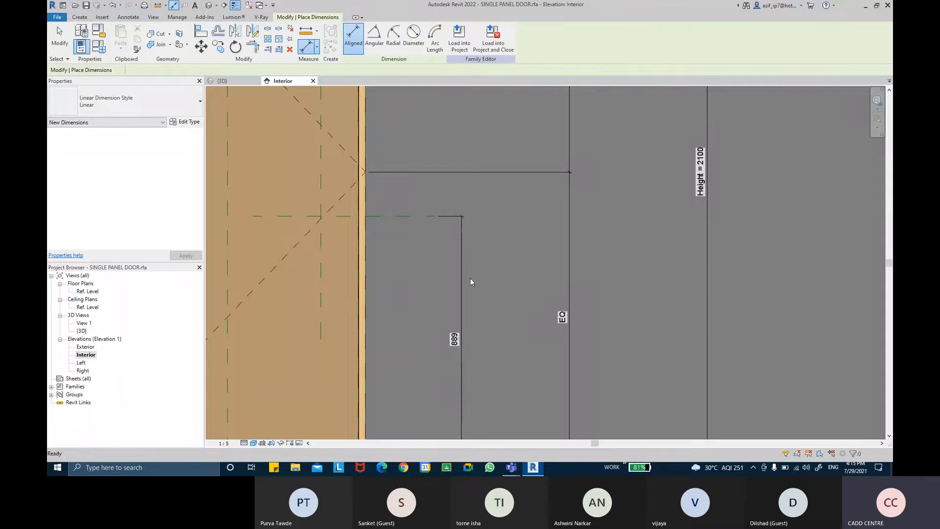
scroll(470, 278, "up", 1)
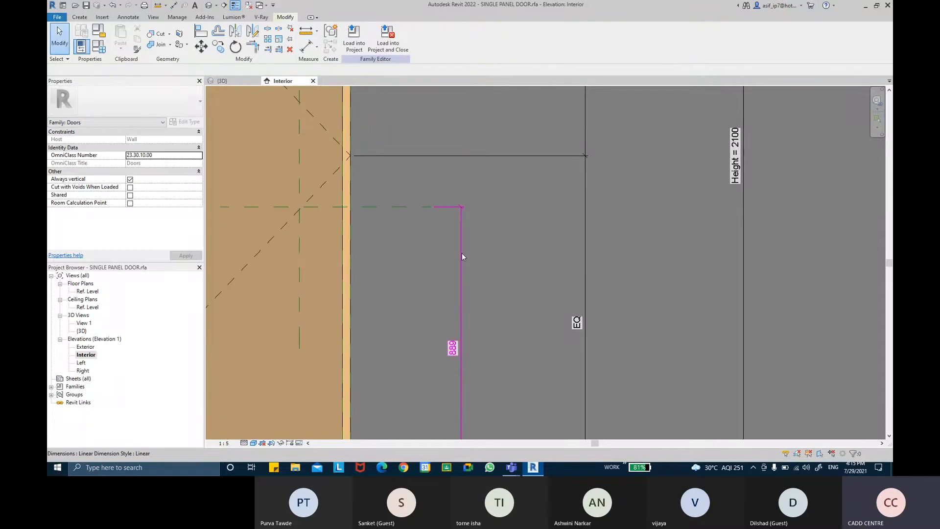
scroll(462, 253, "down", 2)
Label the 889 dimension with a new type parameter named LOCK SILL HT
left_click(465, 239)
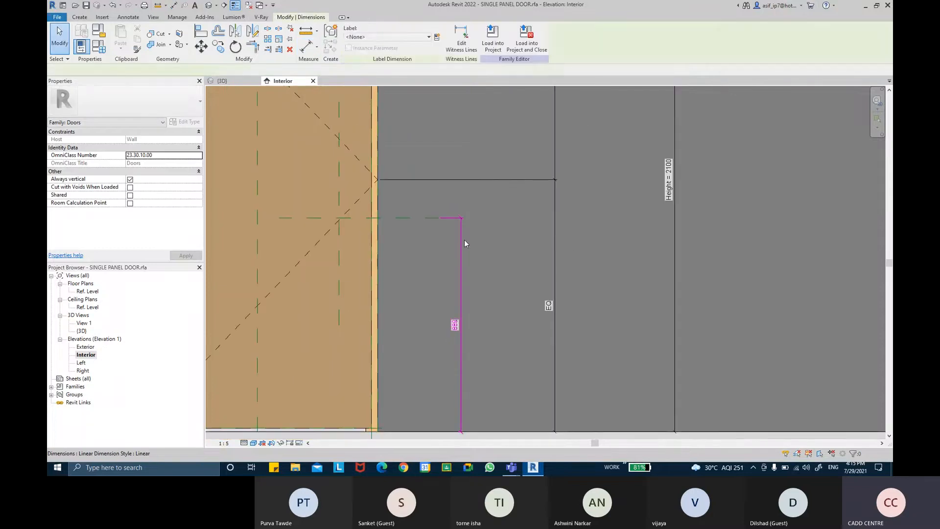
left_click(437, 39)
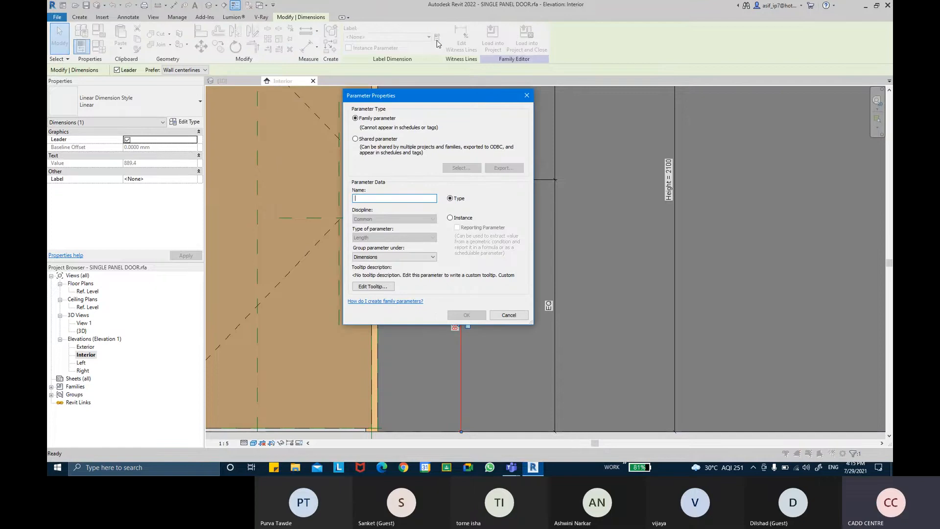
type("lock")
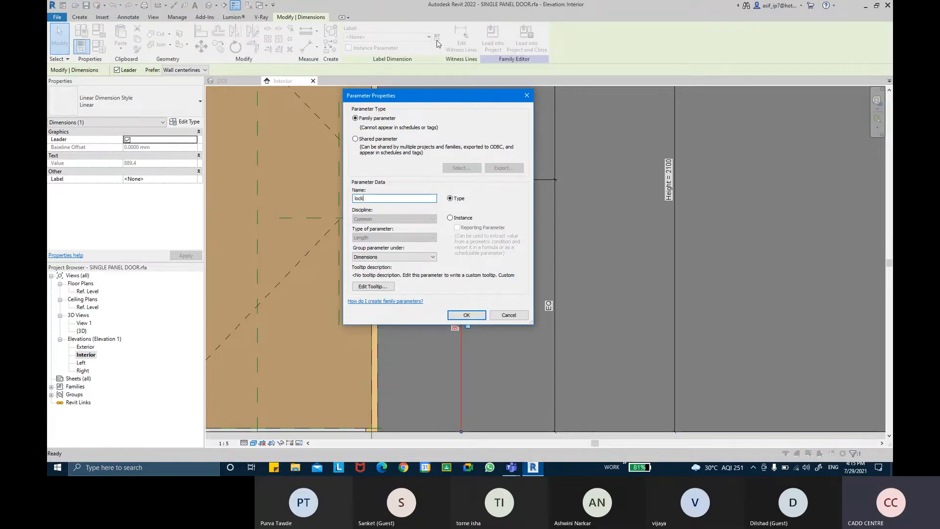
key("BackSpace")
key("BackSpace")
key("BackSpace")
key("BackSpace")
type("LOCK S")
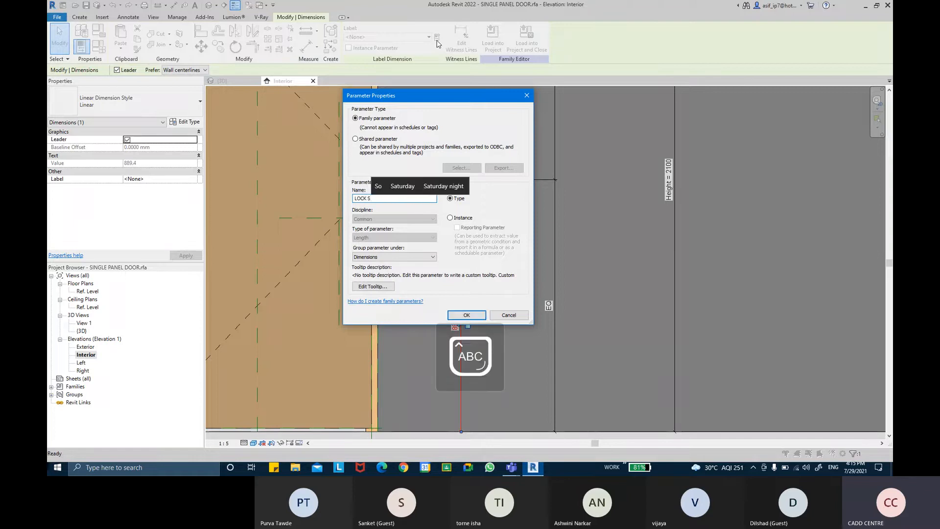
type("ILL ")
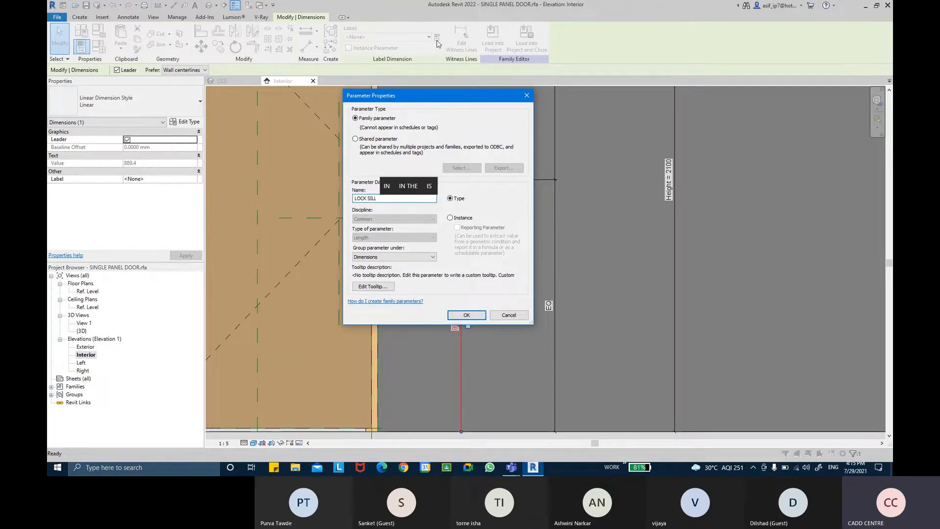
type("HT")
key("Return")
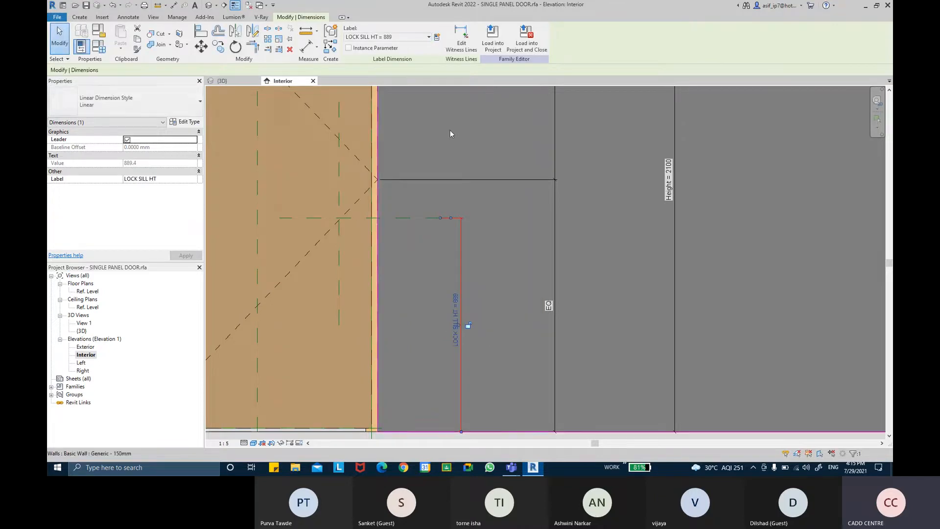
key("Escape")
middle_click_drag(415, 208, 421, 234)
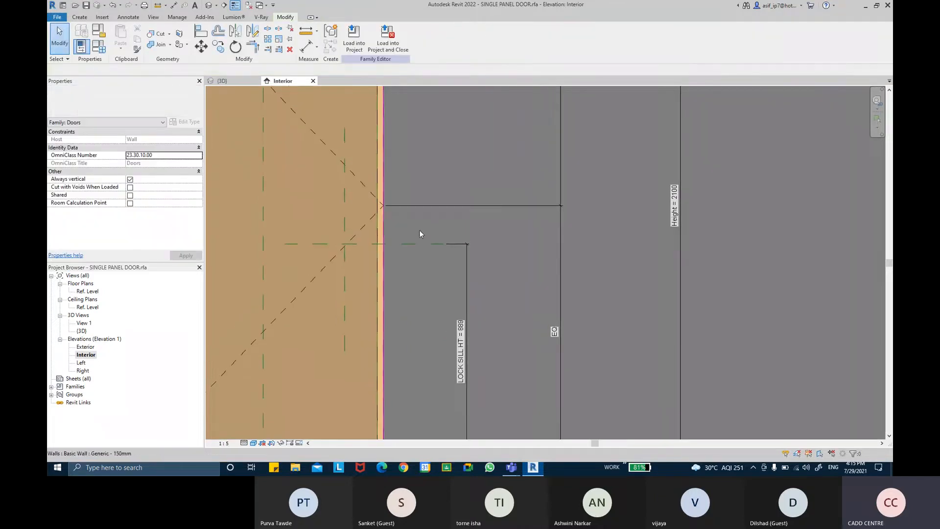
Place a 162 aligned dimension between the lock reference plane and the panel edge
left_click(308, 47)
scroll(386, 290, "down", 3)
scroll(407, 172, "up", 4)
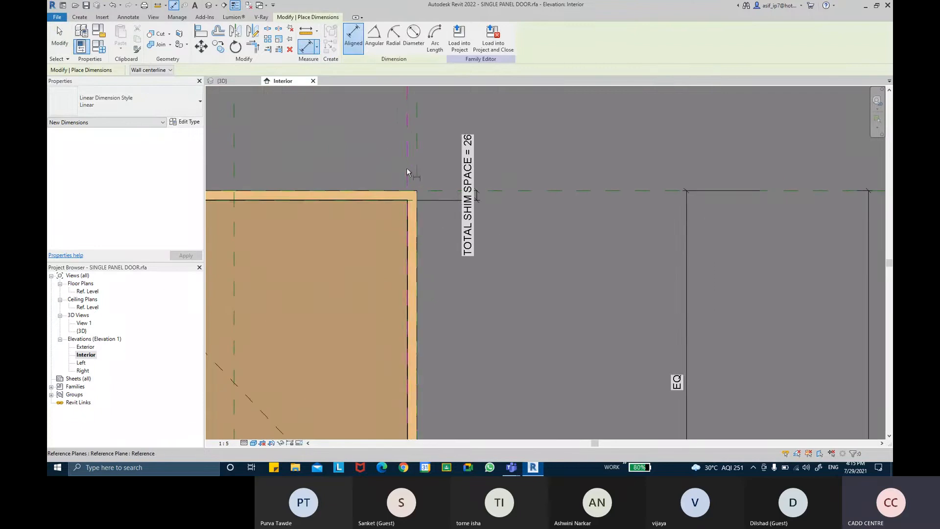
scroll(421, 177, "up", 5)
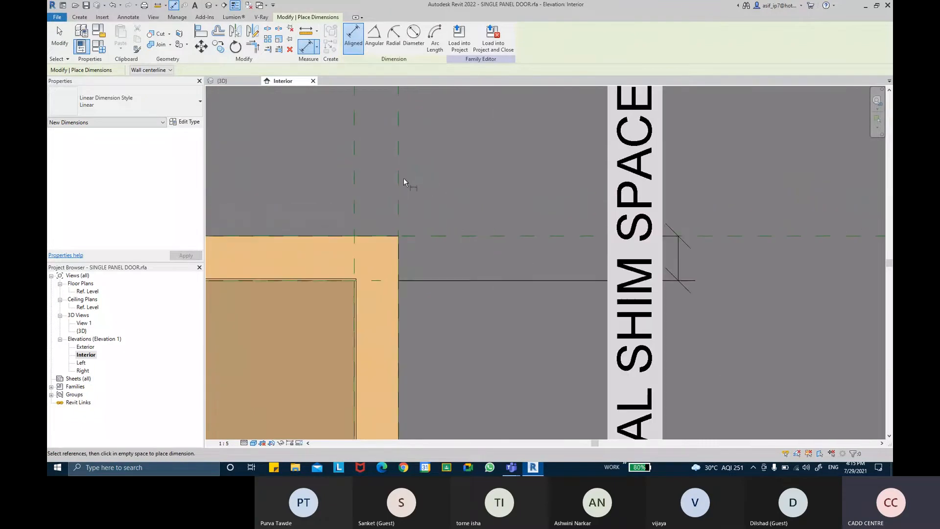
left_click(398, 176)
scroll(336, 296, "down", 6)
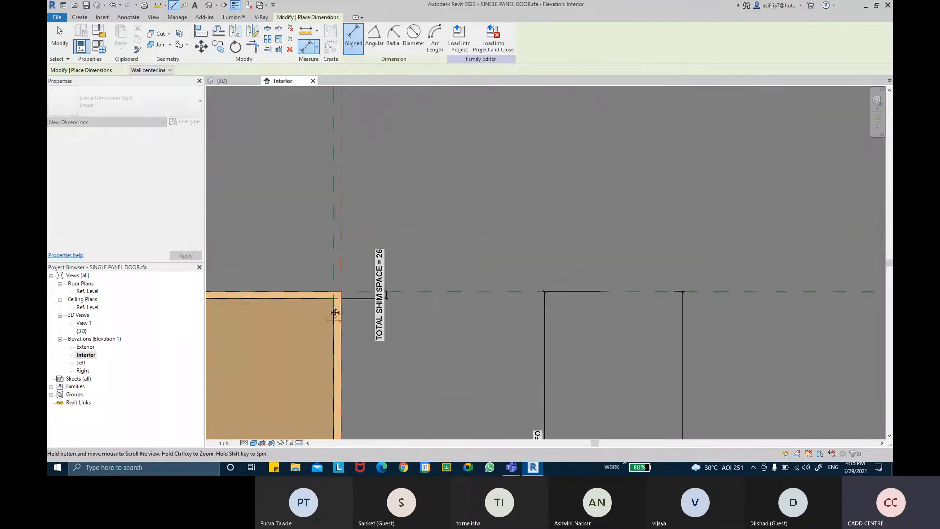
middle_click_drag(333, 309, 343, 96)
middle_click_drag(323, 290, 332, 143)
scroll(318, 211, "up", 1)
left_click(315, 219)
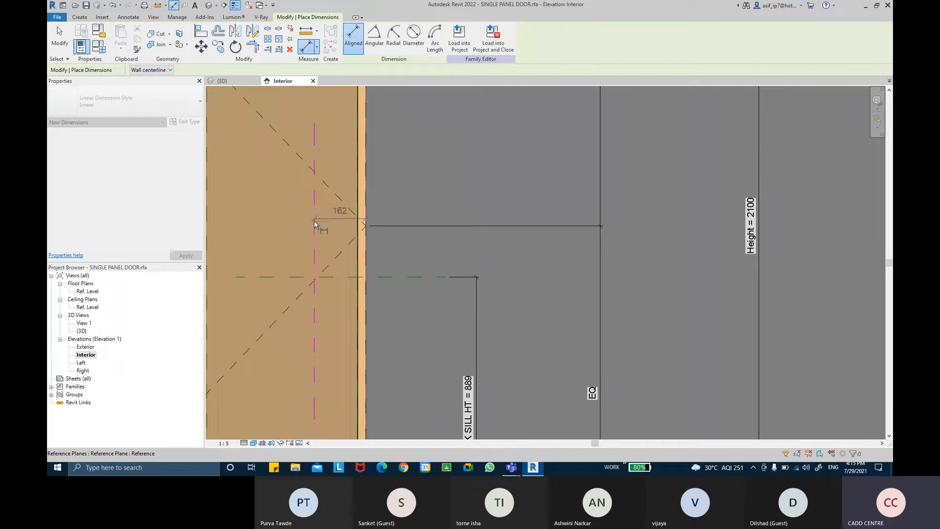
left_click(286, 242)
key("Escape")
key("Escape")
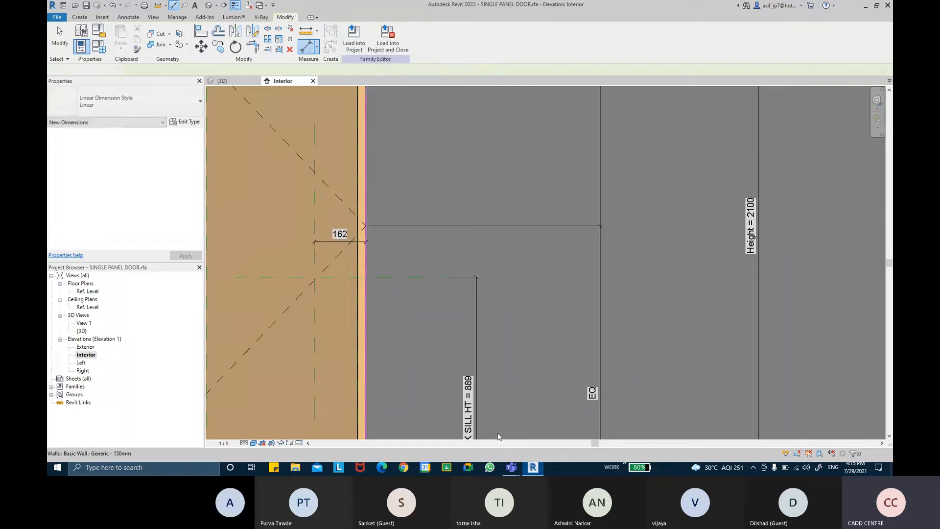
Label the 162 dimension with a new LOCK OFFSET parameter
middle_click_drag(340, 234, 346, 252)
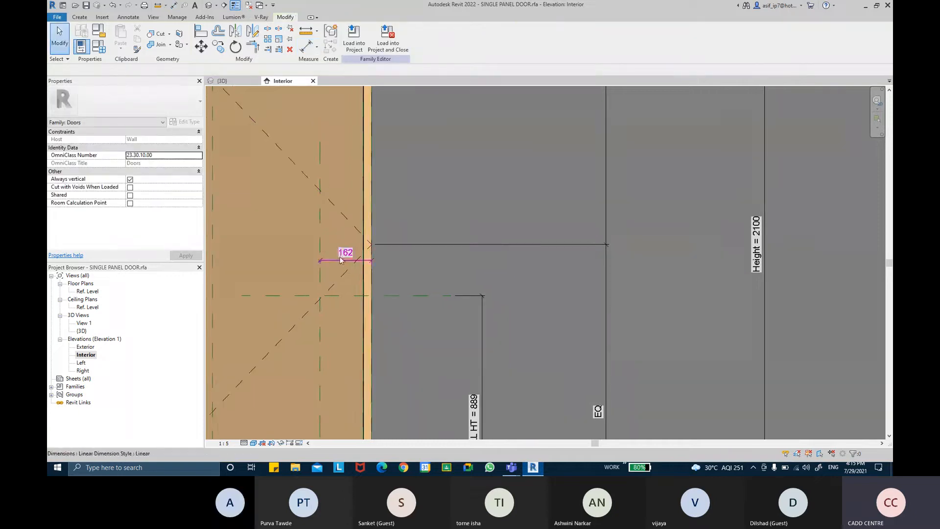
left_click(346, 252)
left_click(437, 37)
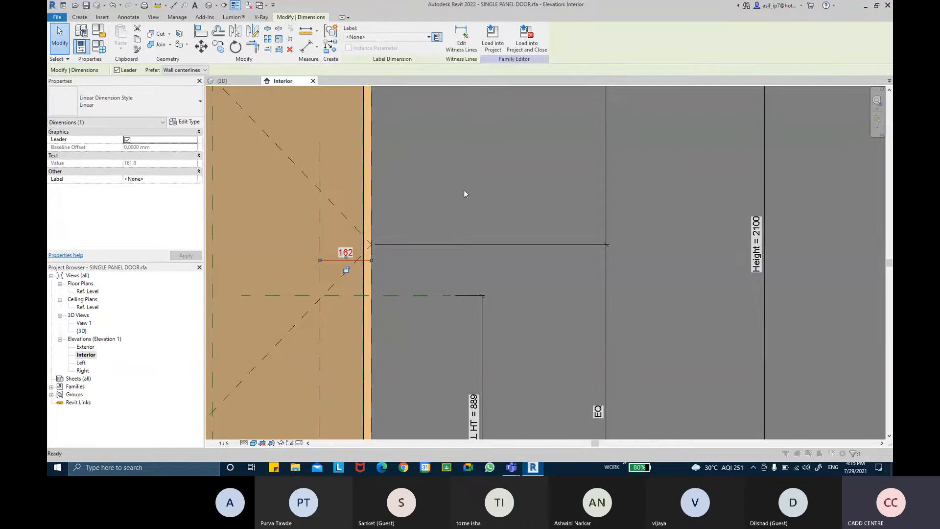
type("LOCK ")
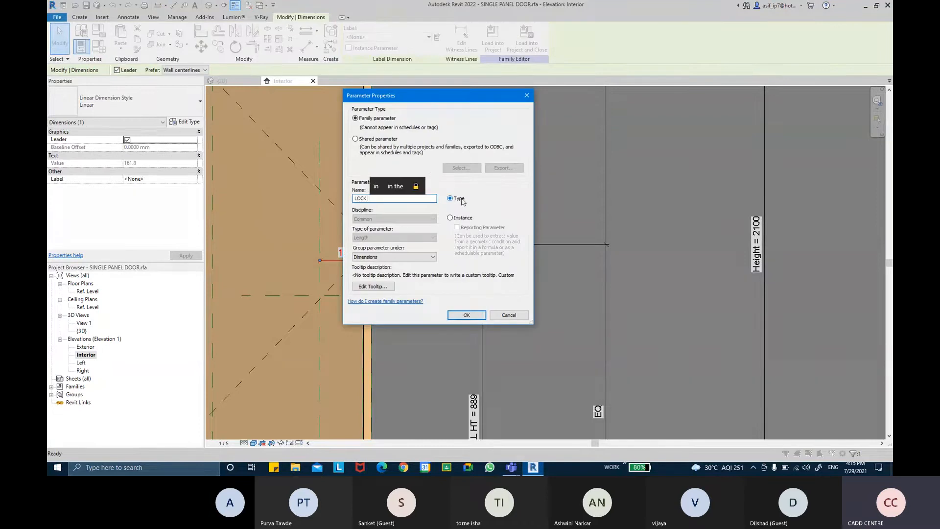
type("OFFSET")
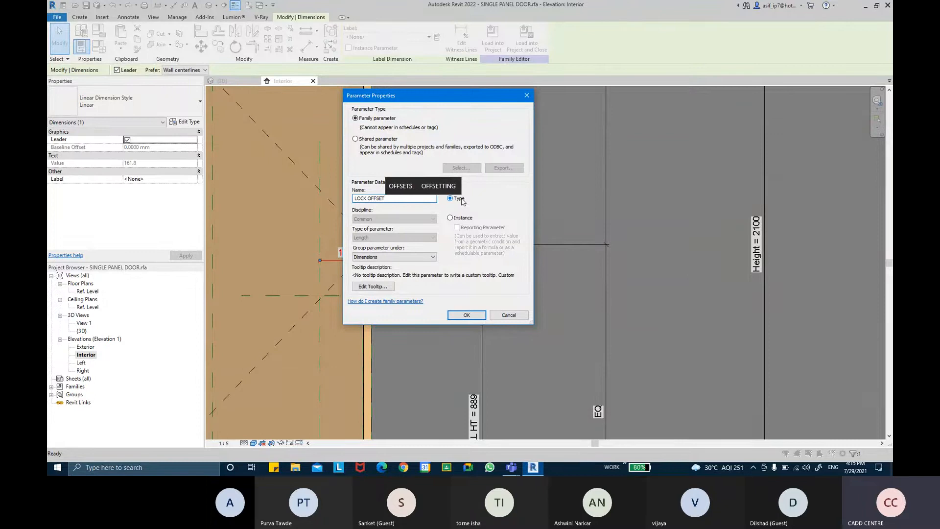
left_click(470, 314)
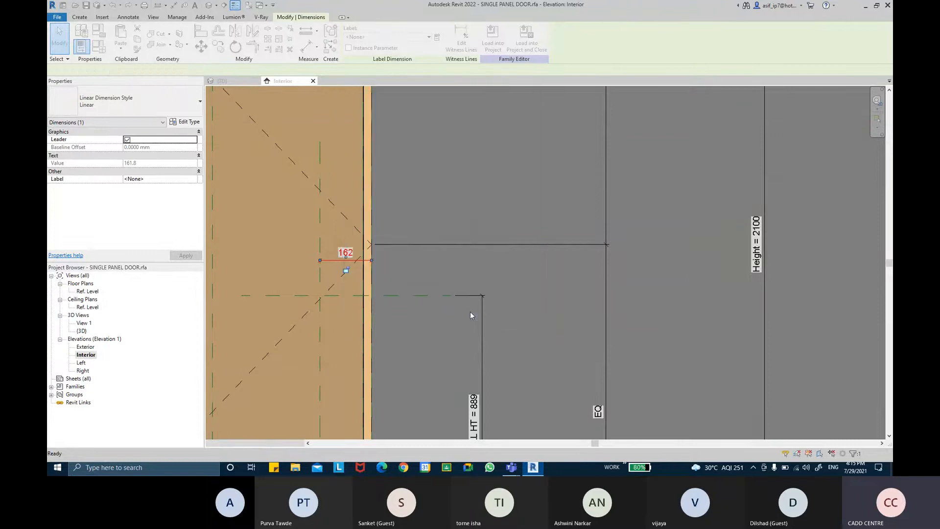
middle_click_drag(481, 425, 488, 325)
key("Escape")
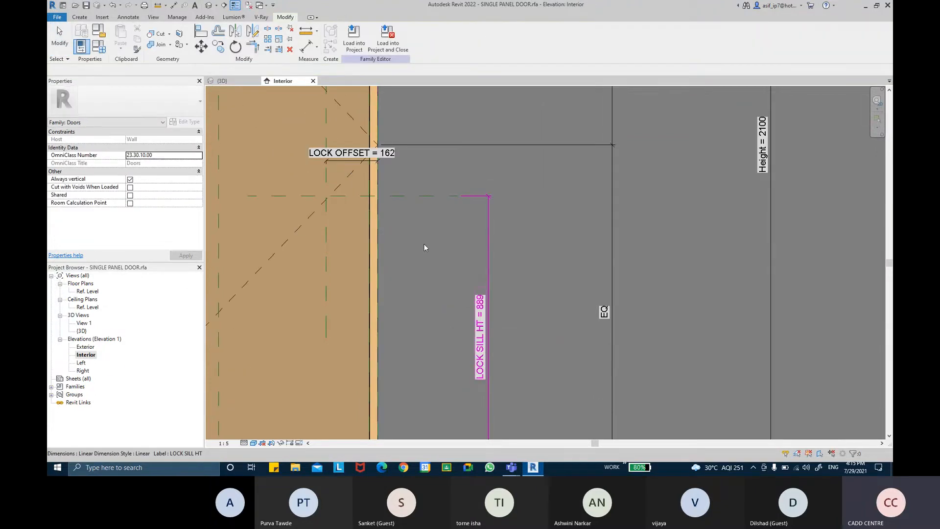
scroll(350, 164, "up", 1)
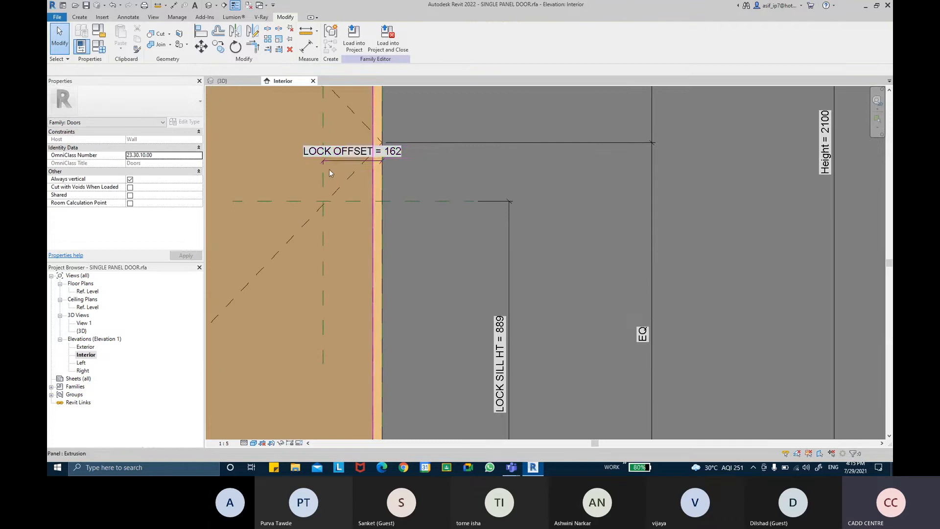
middle_click_drag(351, 164, 352, 244)
scroll(346, 222, "down", 2)
scroll(362, 225, "down", 2)
middle_click_drag(447, 244, 451, 244)
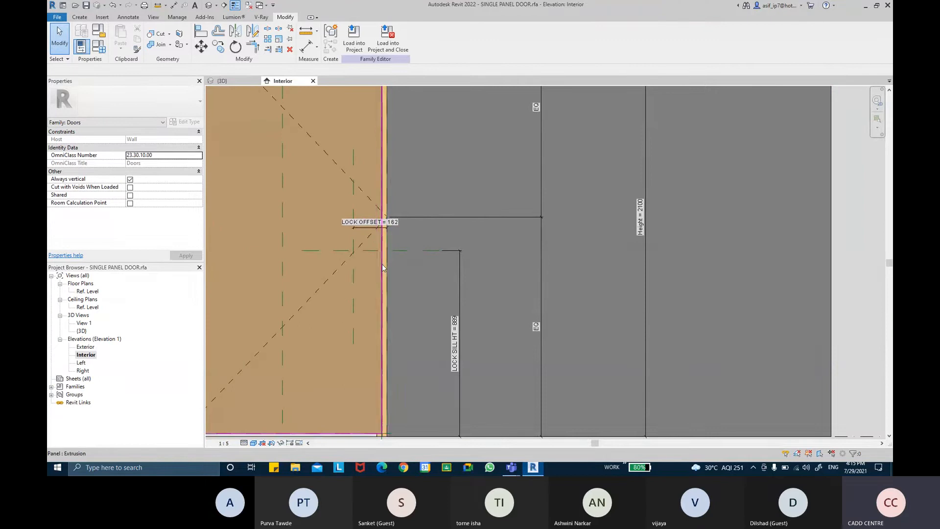
middle_click_drag(389, 267, 417, 257)
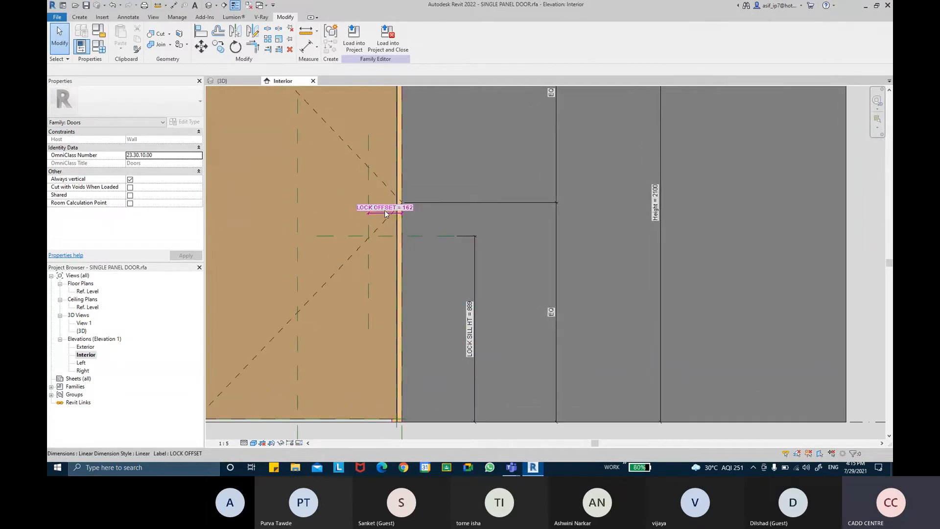
scroll(387, 216, "up", 2)
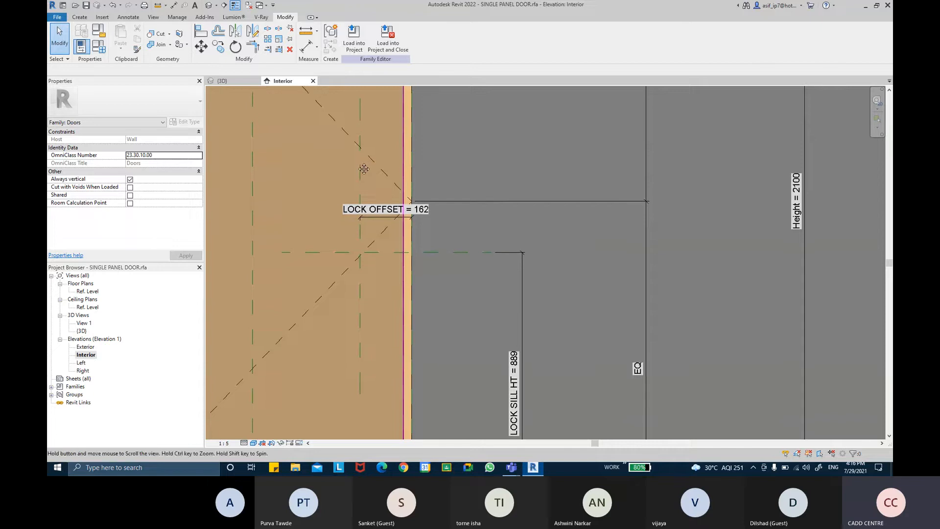
scroll(357, 168, "down", 2)
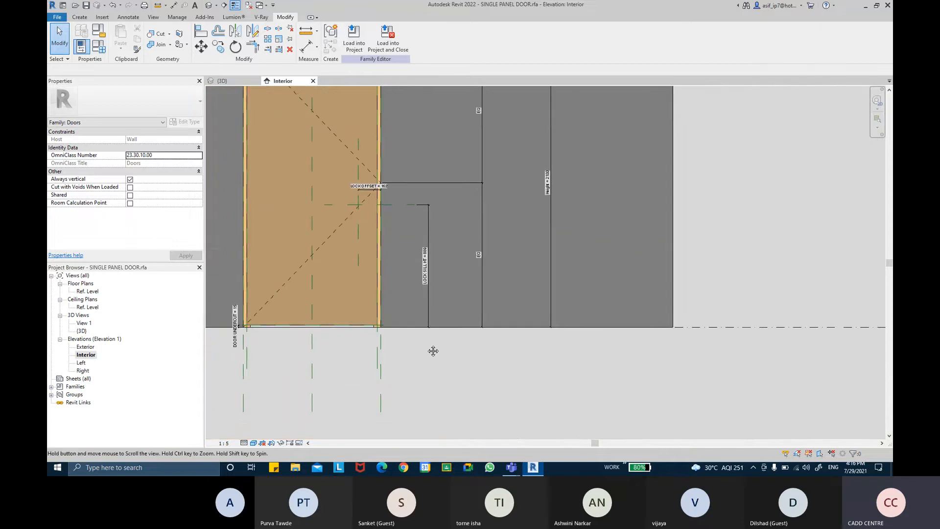
middle_click_drag(433, 348, 431, 364)
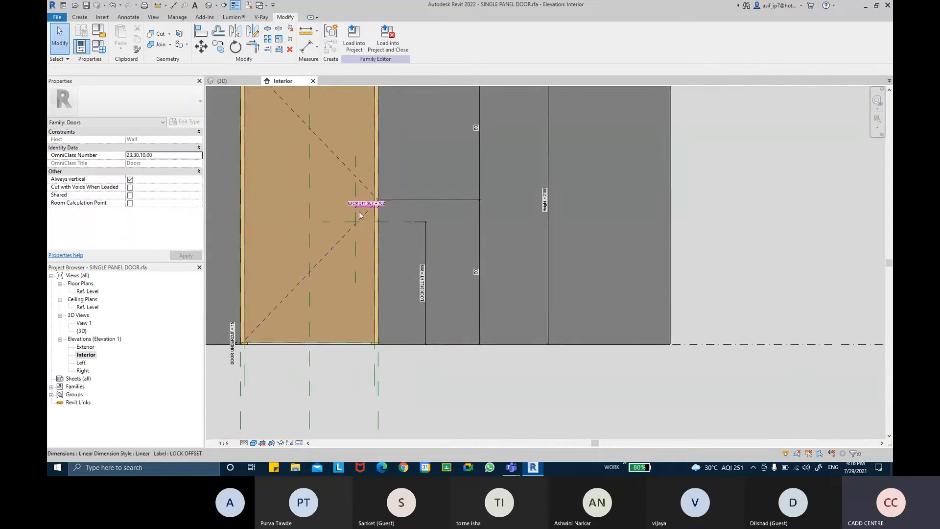
Start the Component tool from the Create tab, triggering the no-family-loaded prompt
left_click(80, 17)
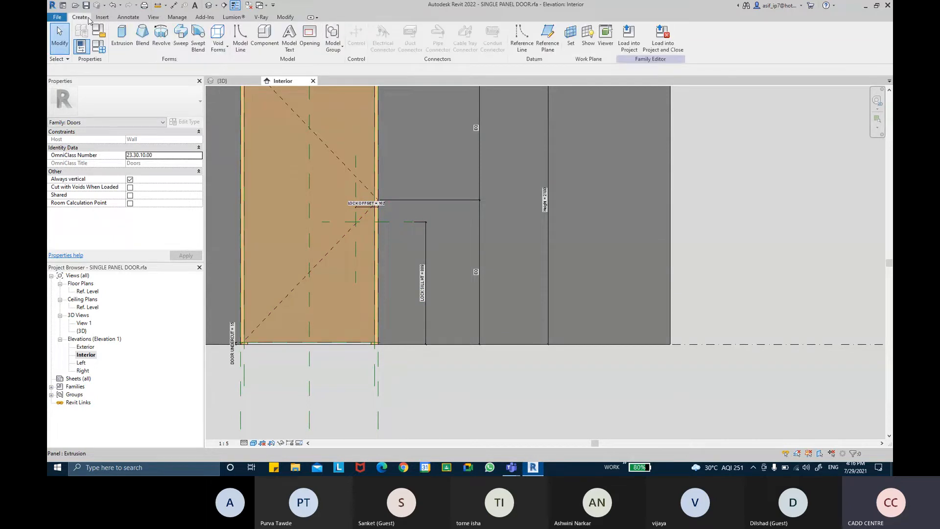
middle_click_drag(444, 357, 470, 377)
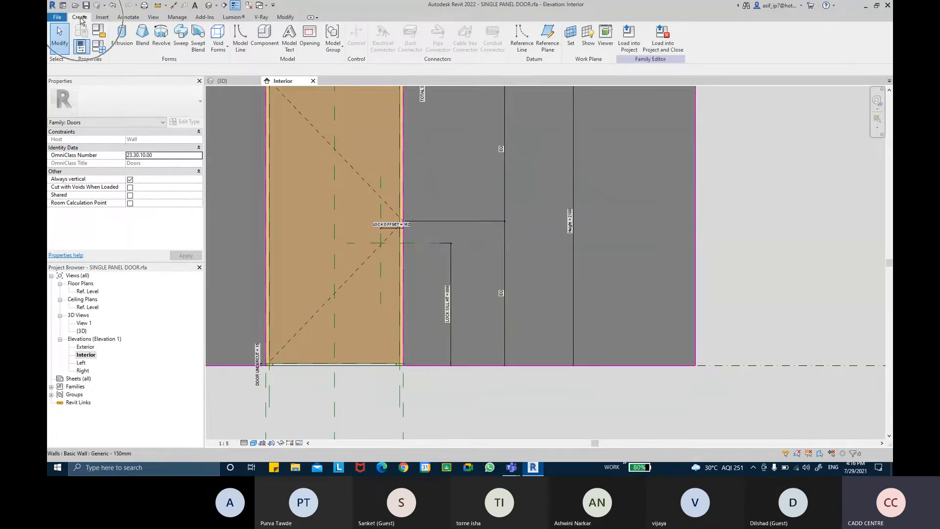
key("ctrl")
key("ctrl")
key("ctrl")
key("ctrl")
key("ctrl")
key("ctrl")
key("ctrl")
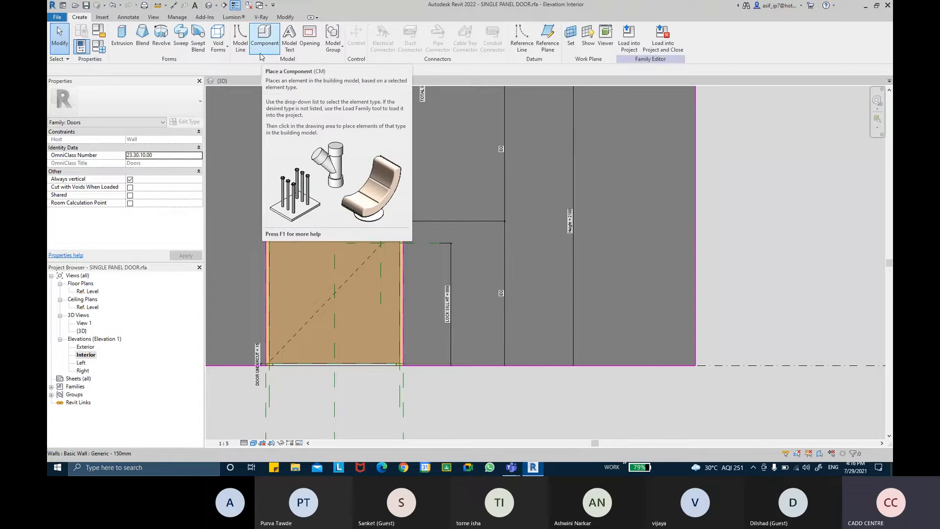
left_click(264, 39)
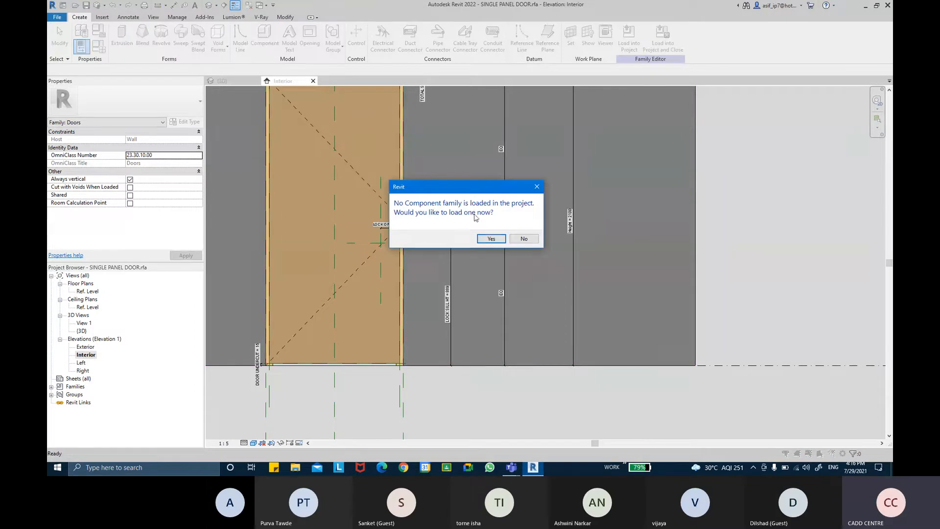
Accept loading a family and browse Libraries > English > US > Doors, selecting Hardware
left_click(497, 239)
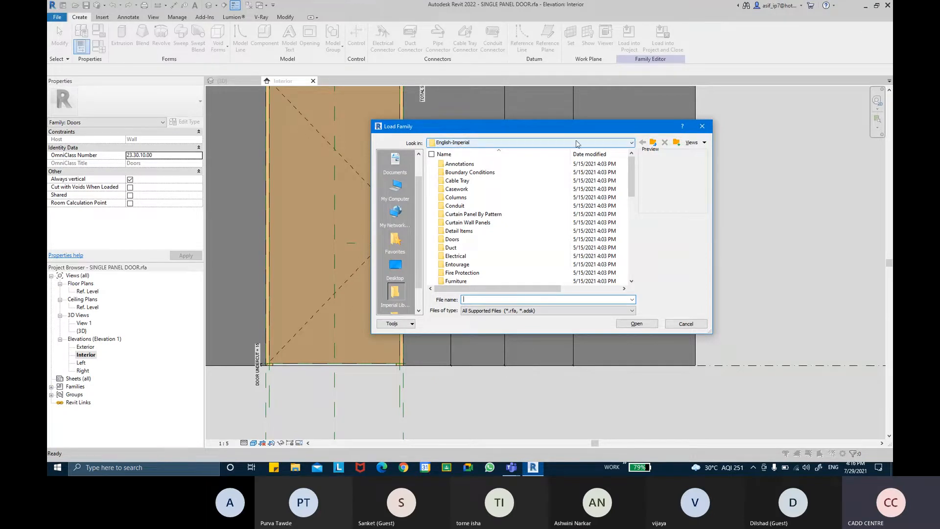
left_click(653, 142)
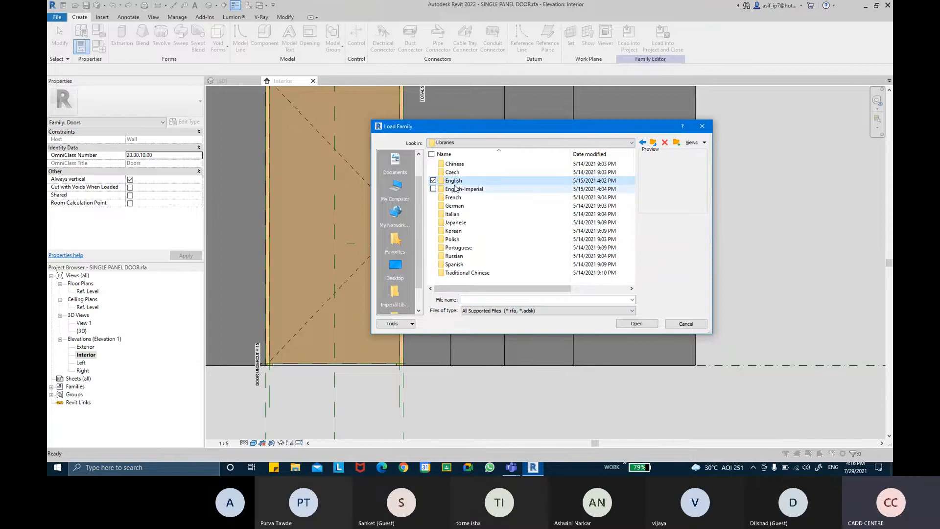
double_click(455, 181)
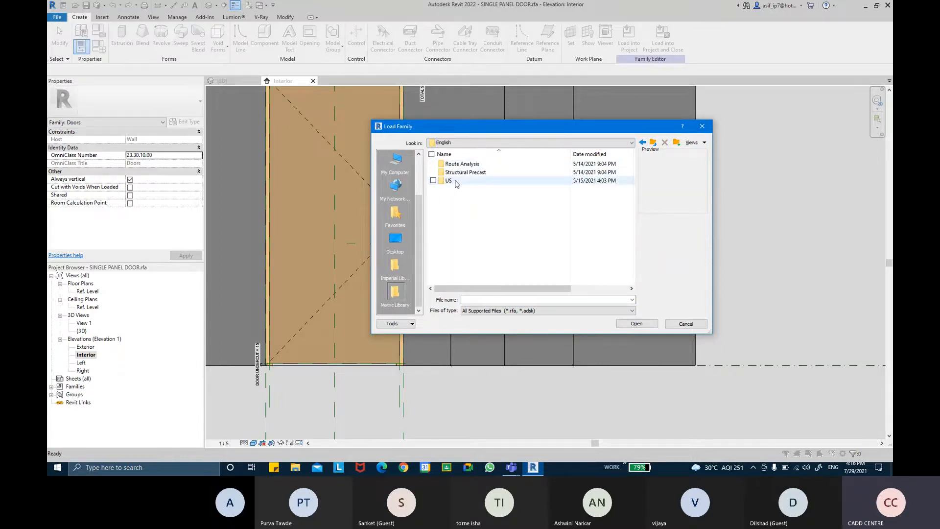
left_click(457, 183)
double_click(457, 182)
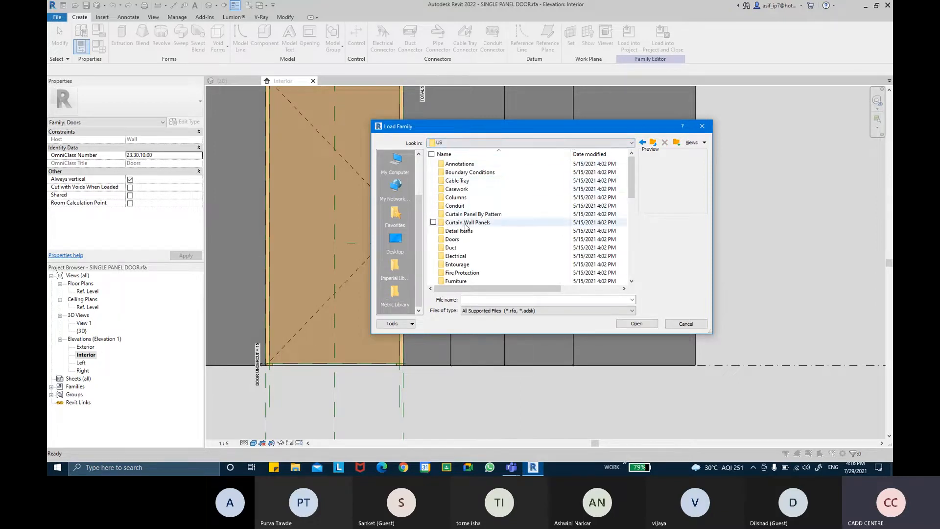
left_click(461, 239)
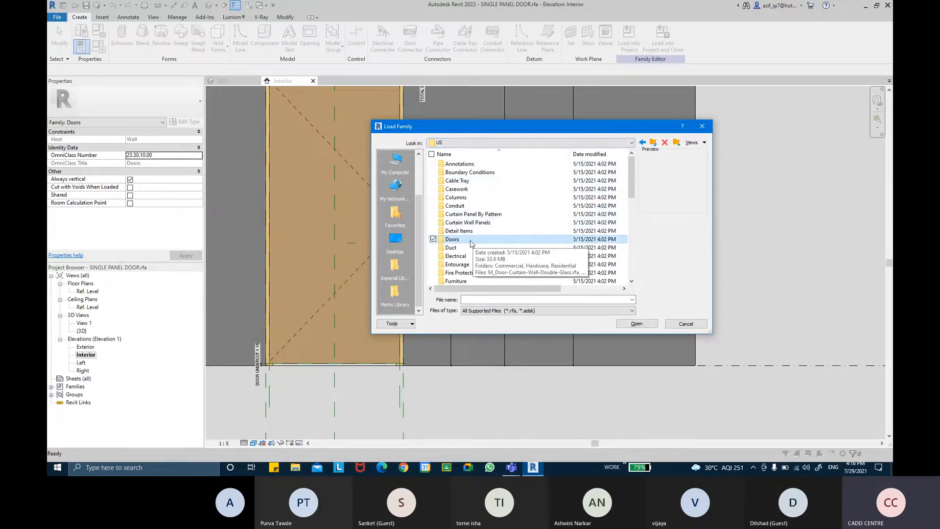
double_click(470, 241)
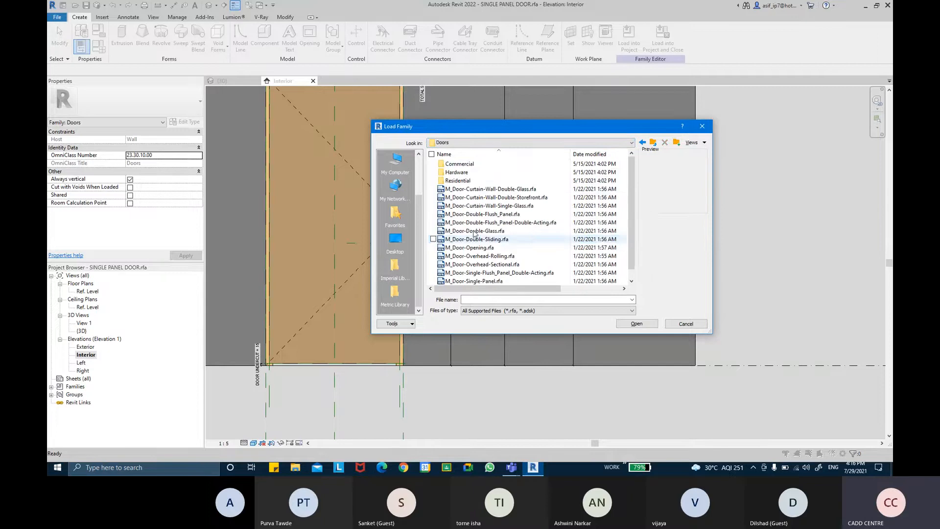
left_click(458, 173)
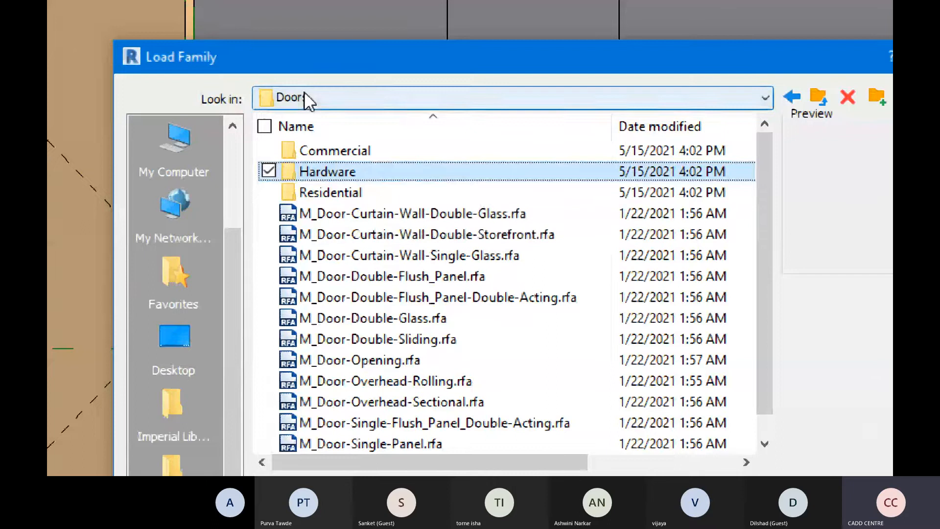
Preview each Hardware handle family and choose M_Handle Lever.rfa to load
double_click(369, 172)
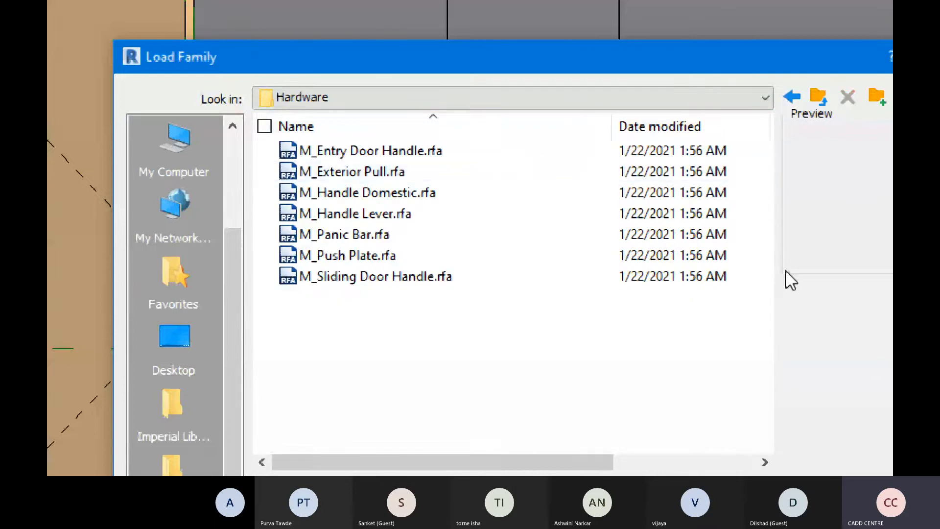
left_click(367, 151)
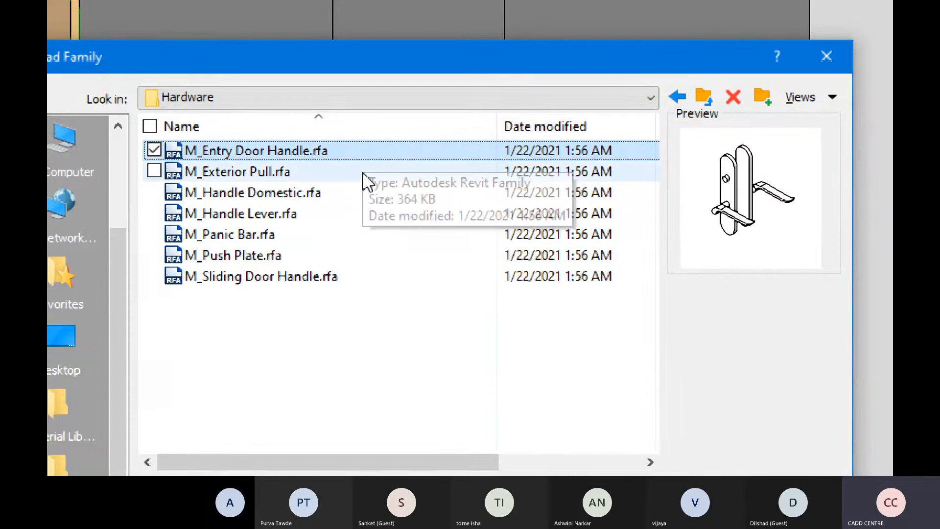
left_click(362, 172)
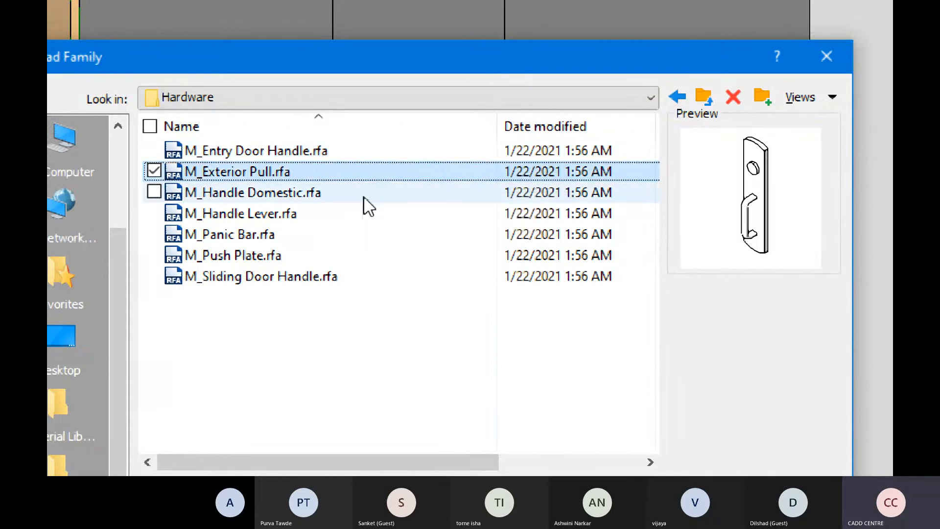
left_click(364, 194)
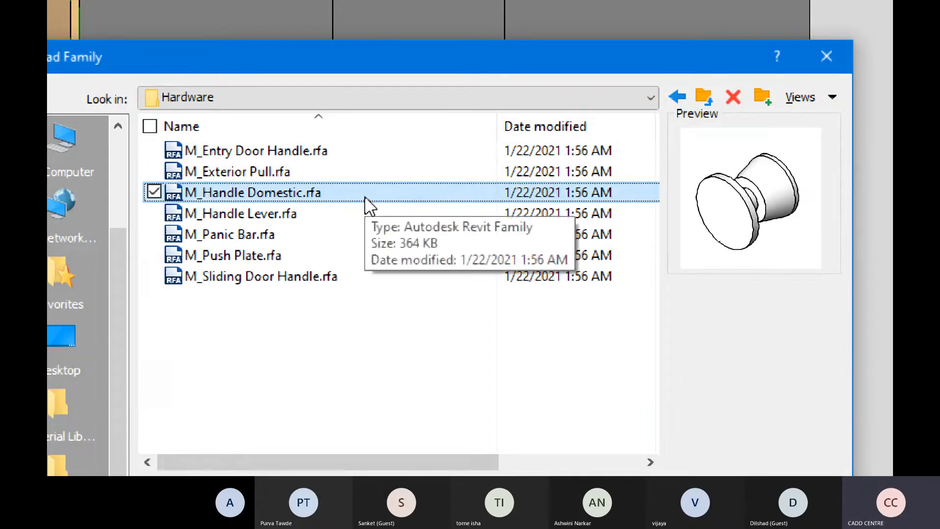
left_click(366, 220)
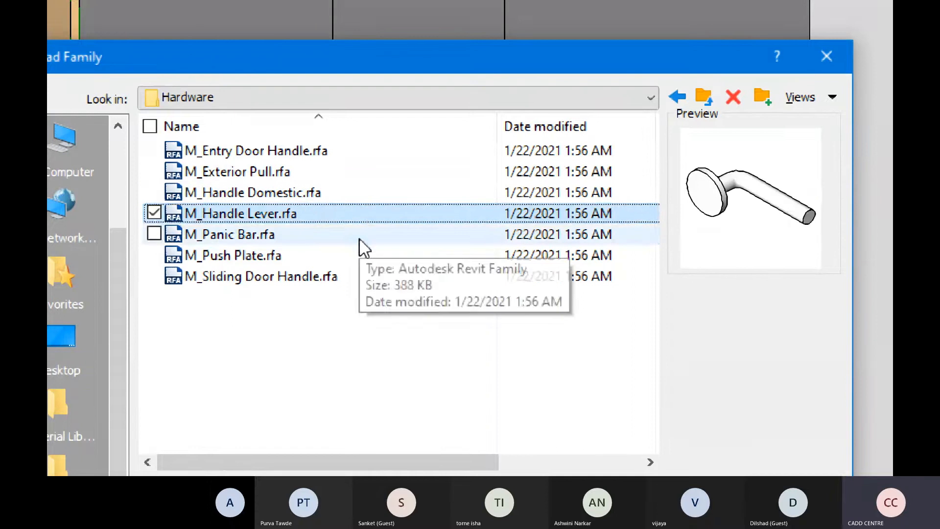
left_click(360, 236)
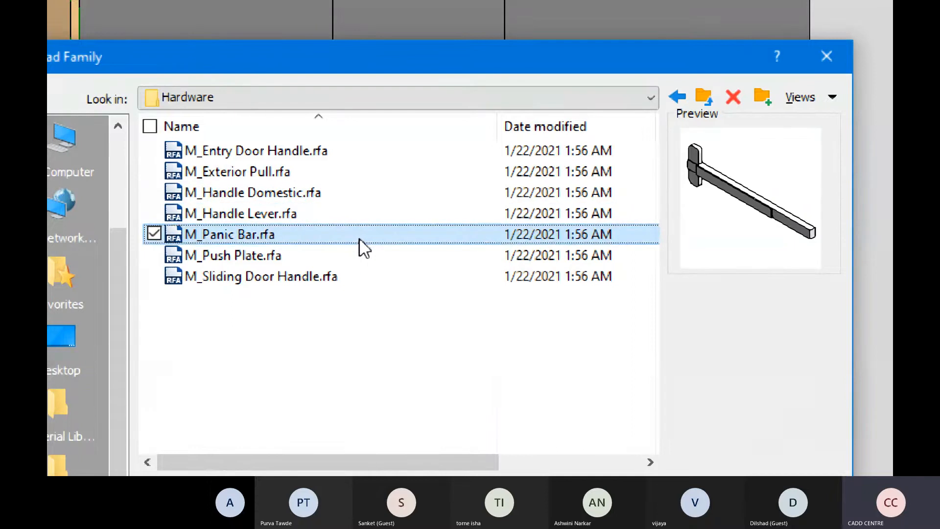
left_click(362, 264)
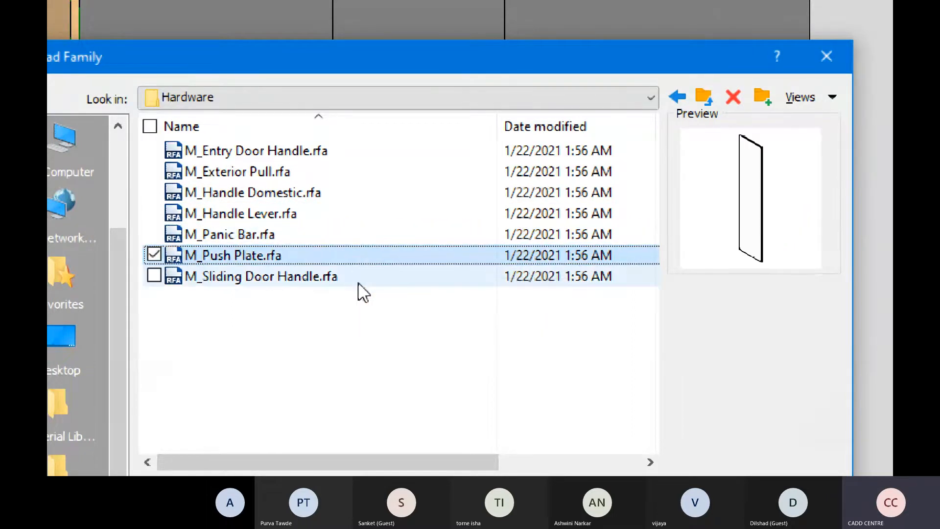
left_click(358, 282)
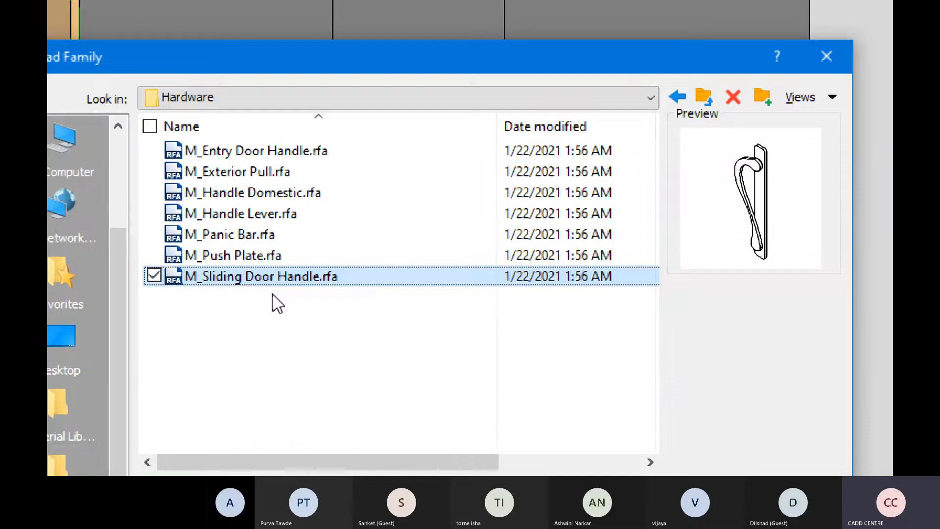
left_click(270, 215)
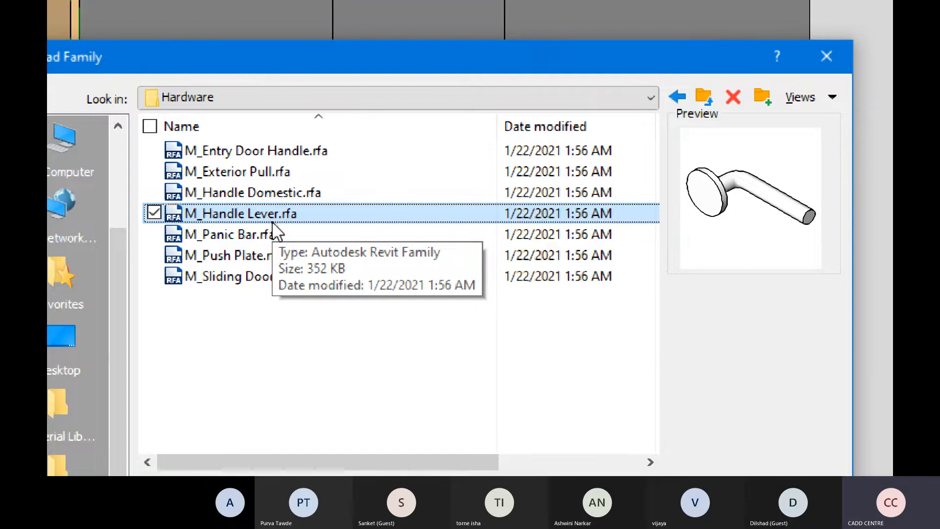
left_click(272, 193)
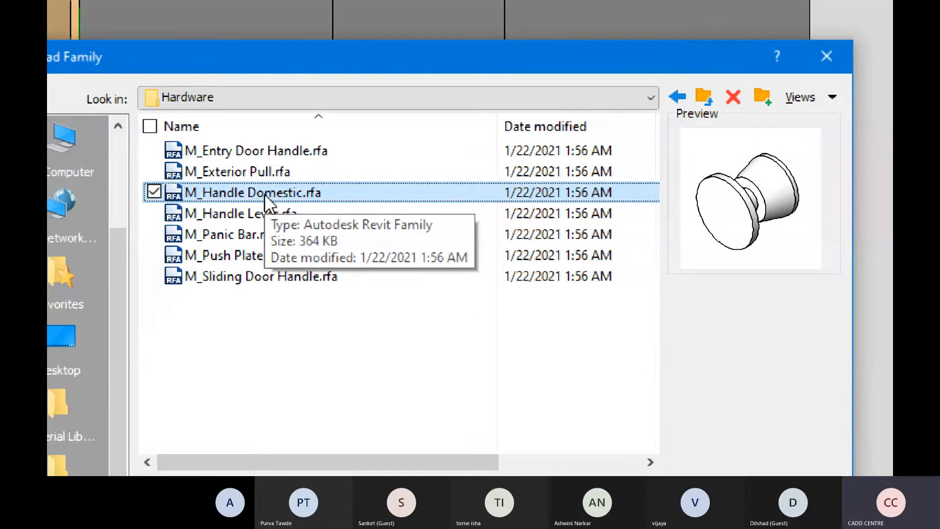
left_click(270, 192)
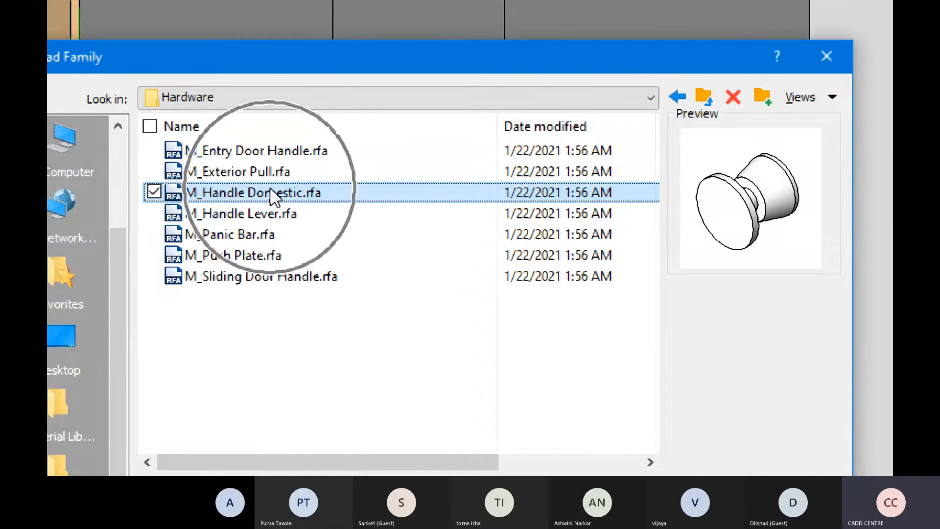
left_click(271, 213)
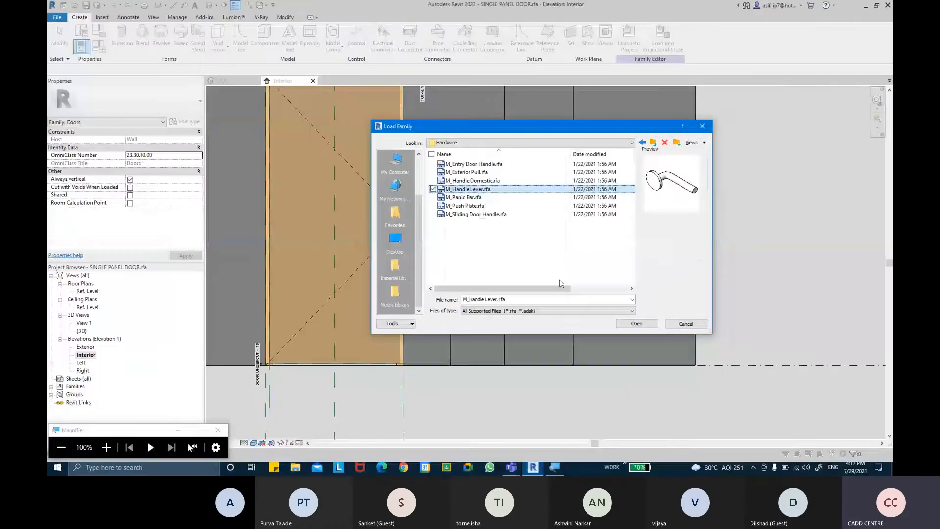
Load the M_Handle Lever family into the door family, then cancel placement before placing any handle
left_click(637, 324)
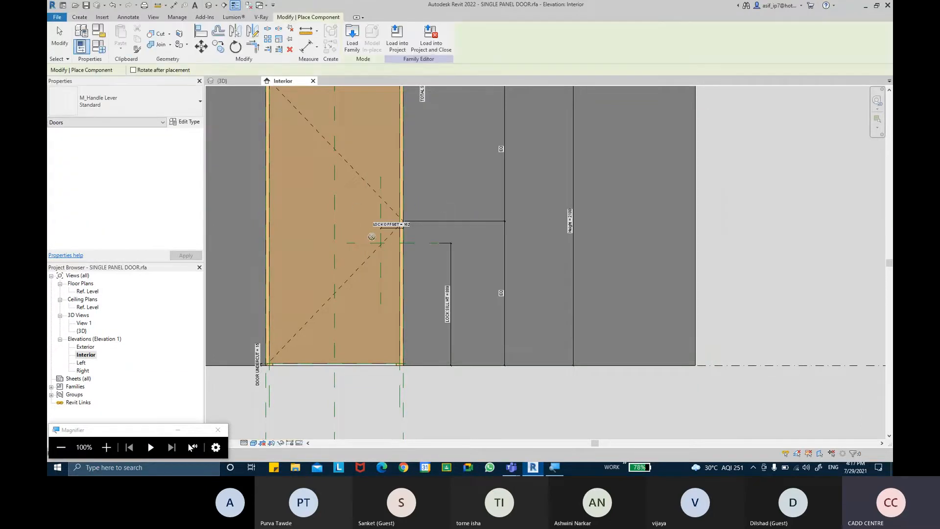
scroll(371, 237, "up", 5)
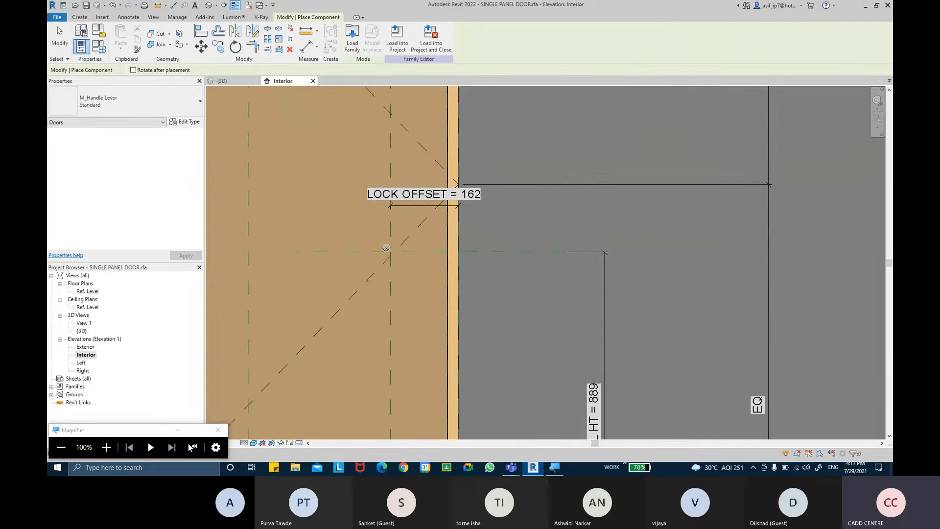
scroll(389, 259, "down", 2)
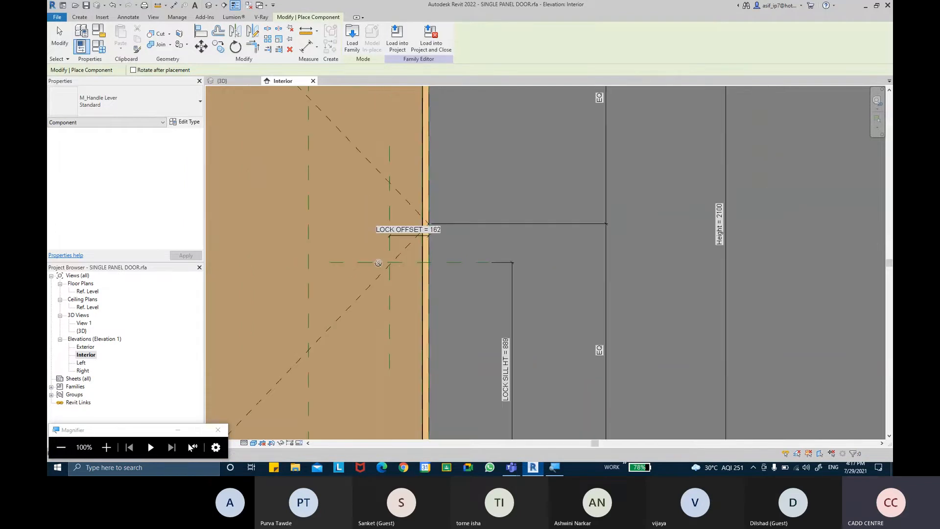
scroll(377, 242, "down", 3)
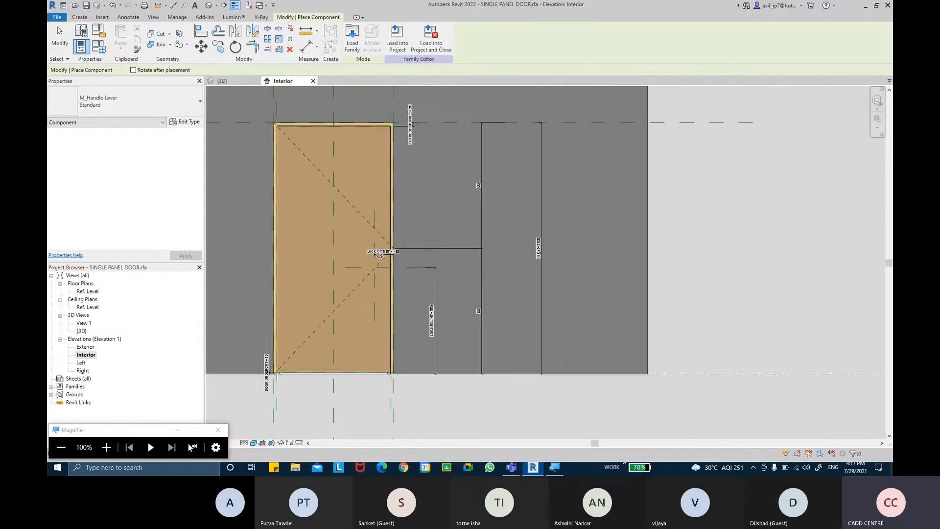
scroll(374, 261, "up", 3)
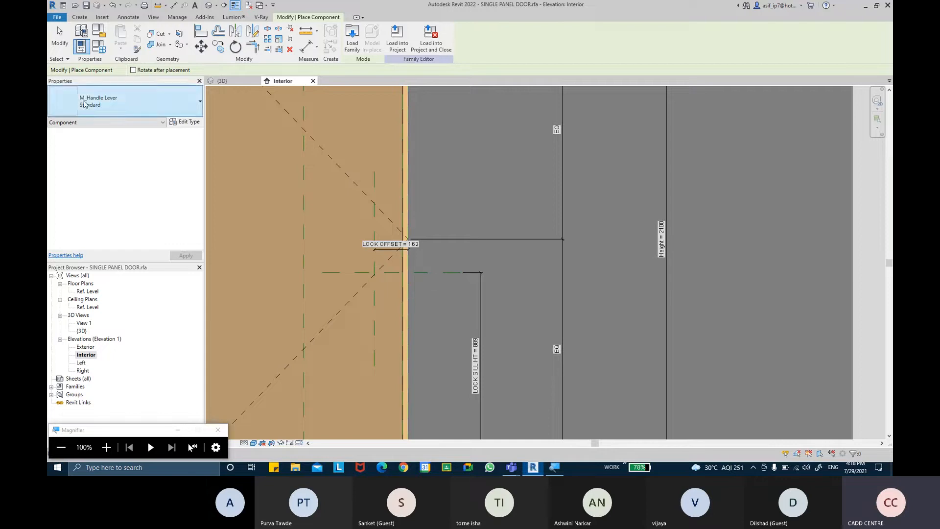
left_click(51, 53)
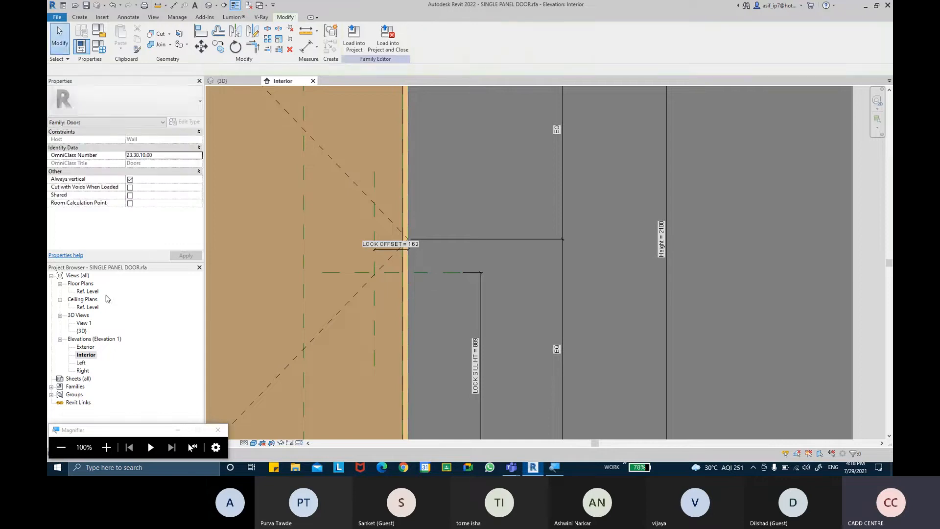
In the Ref. Level plan, place the M_Handle Lever component, rotated with Space, against the door panel face
double_click(88, 291)
scroll(558, 253, "up", 4)
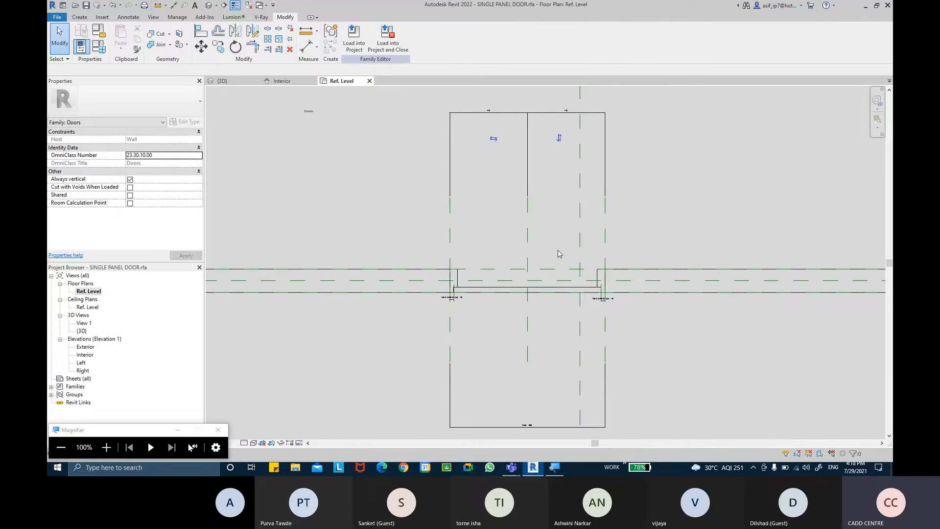
left_click(82, 20)
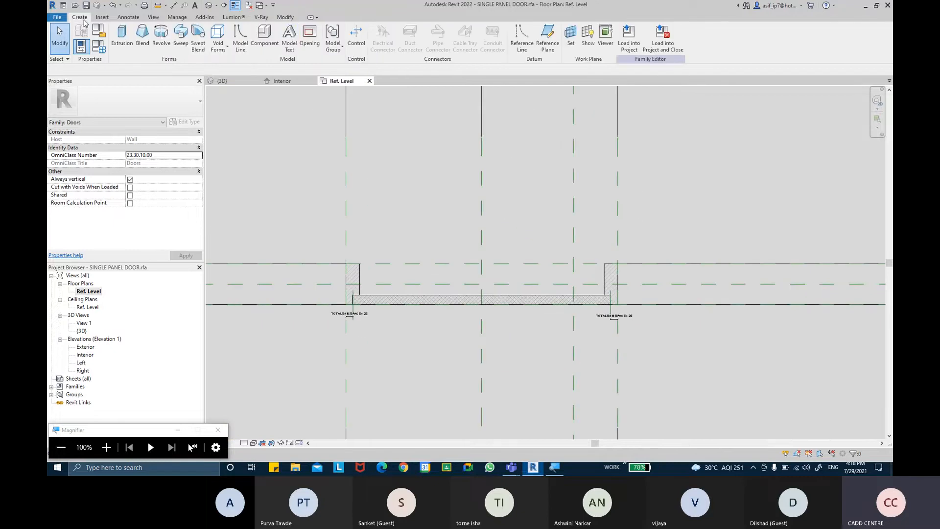
left_click(265, 37)
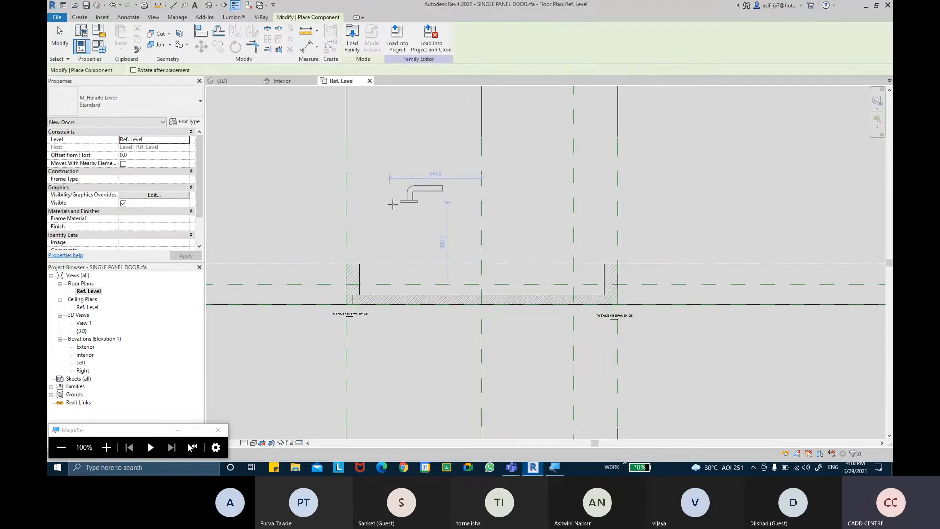
key("space")
key("space")
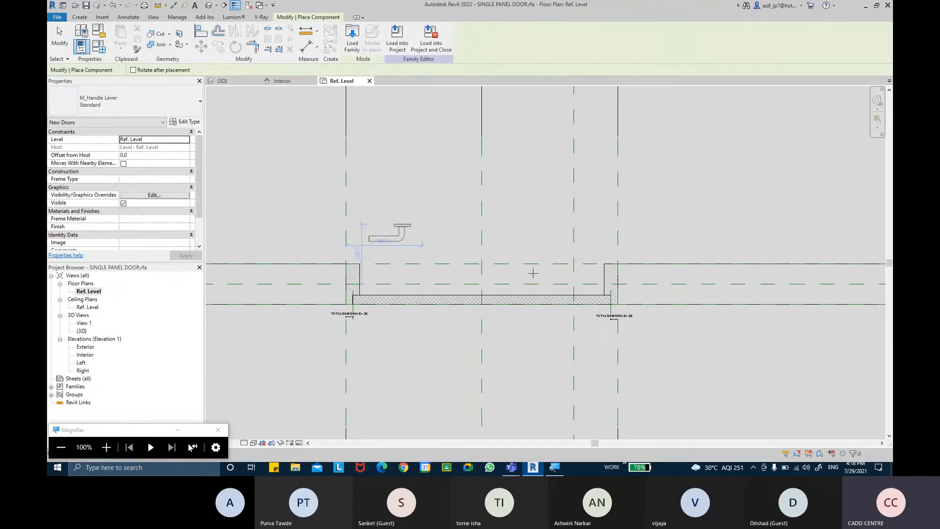
scroll(562, 315, "up", 4)
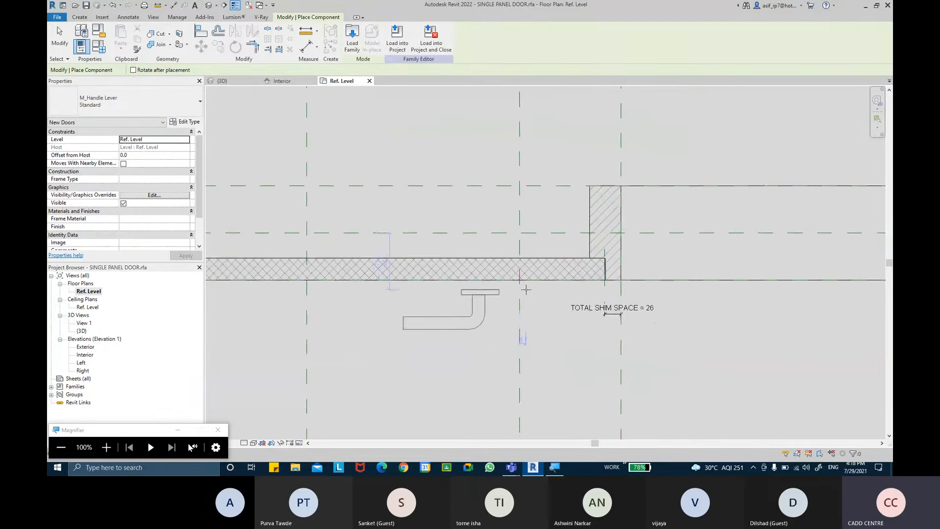
scroll(544, 293, "up", 2)
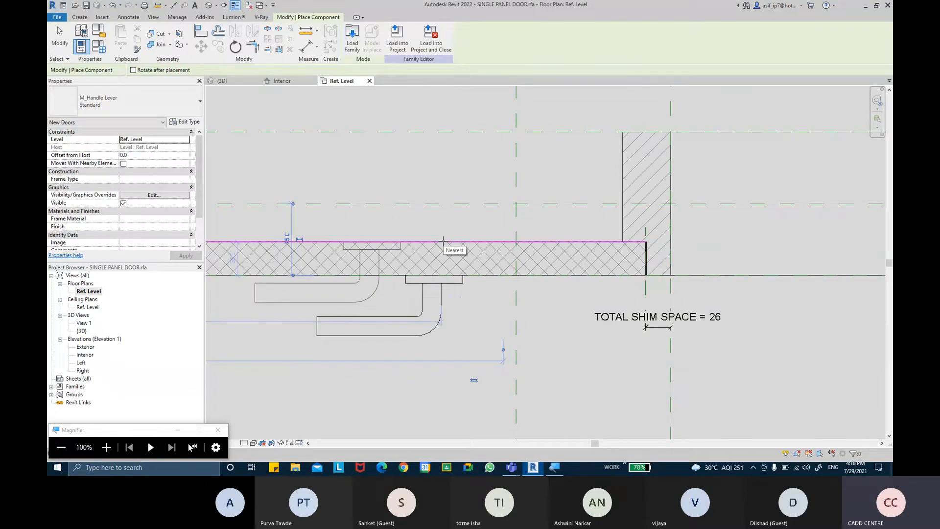
key("Escape")
key("Escape")
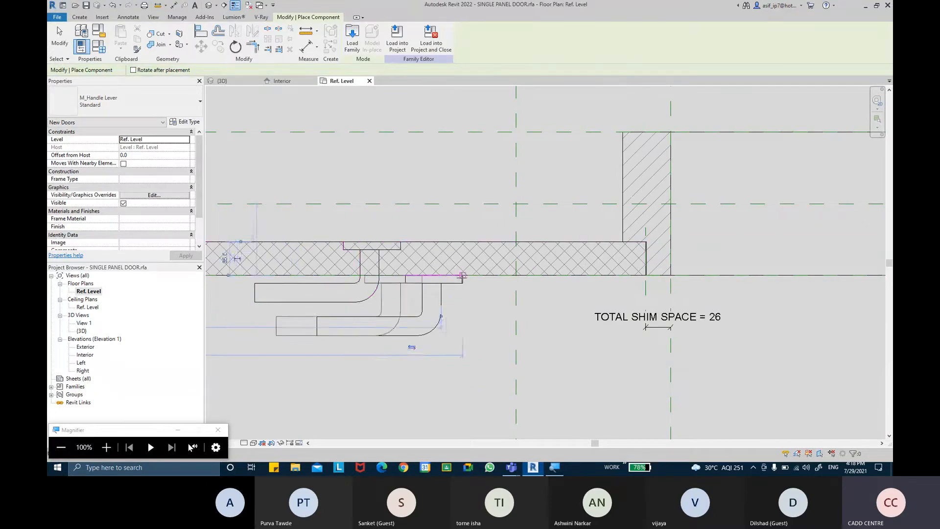
Select the lever handle and test its flip arrows, returning it to its original facing
left_click(363, 302)
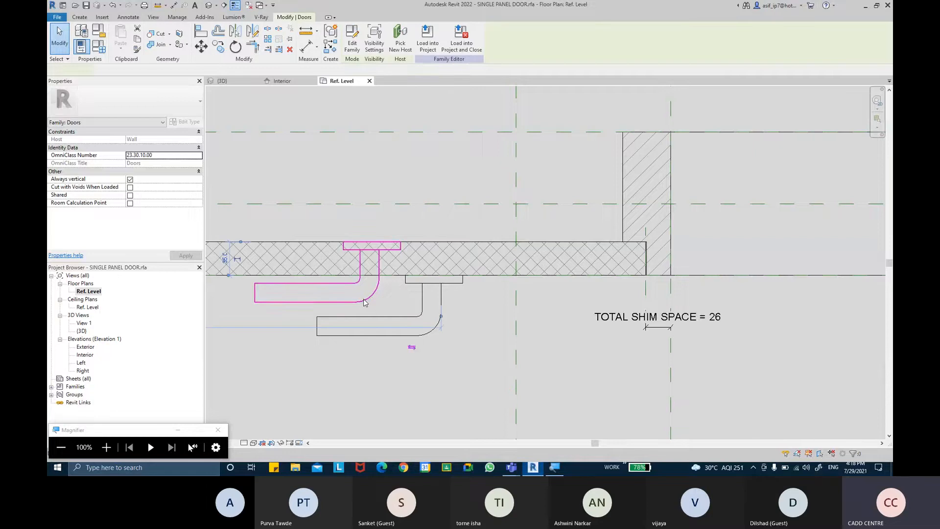
scroll(443, 253, "down", 2)
scroll(442, 253, "down", 2)
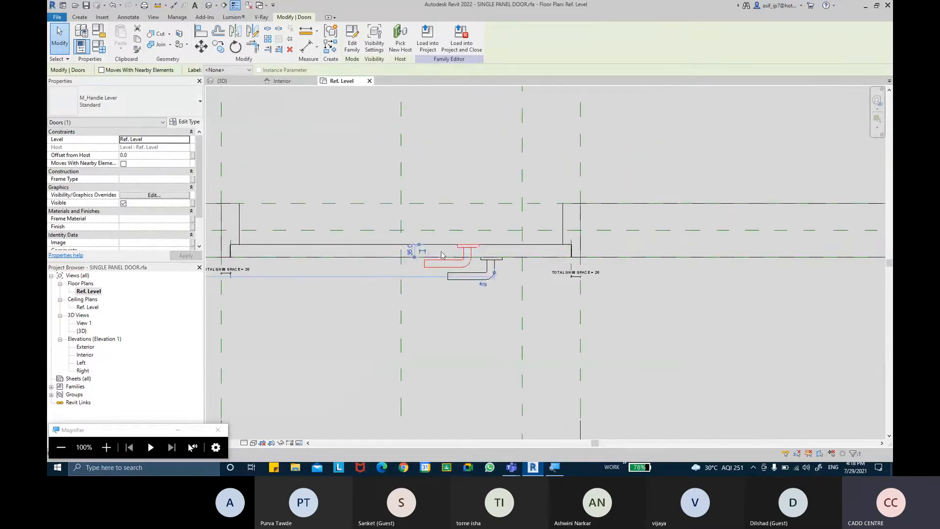
scroll(475, 268, "up", 4)
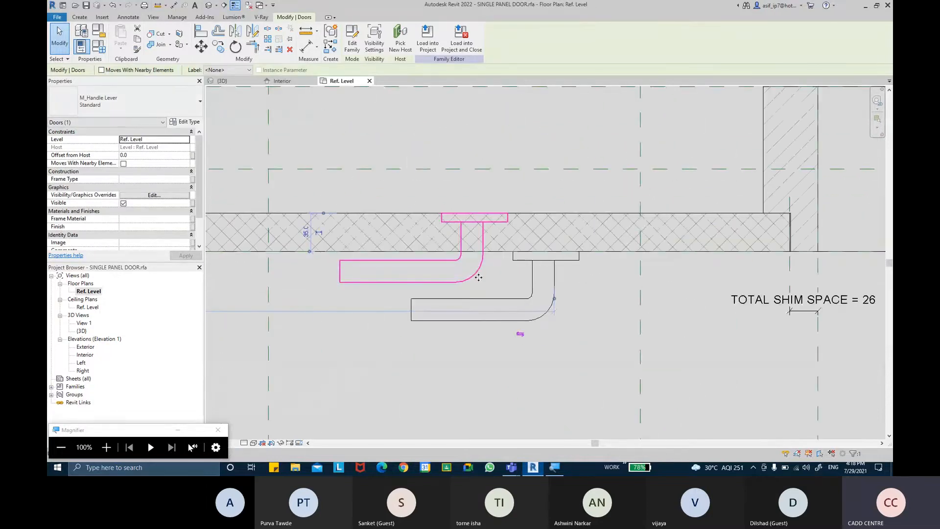
left_click(520, 334)
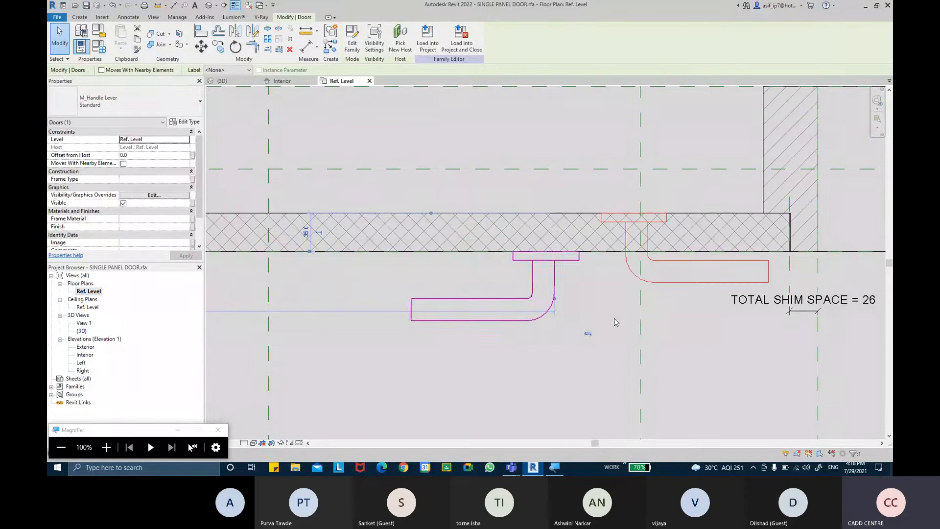
left_click(588, 335)
scroll(462, 247, "down", 3)
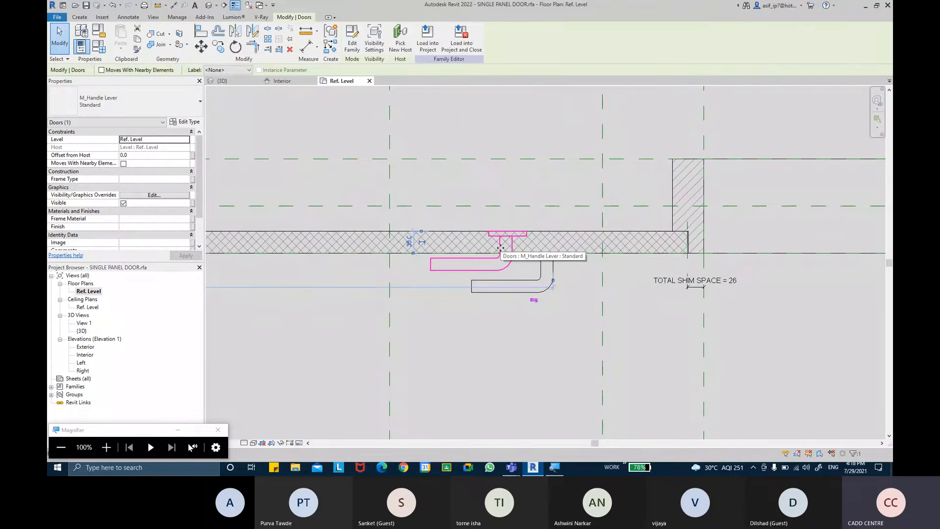
key("Escape")
Mirror the handle across a drawn axis along the panel and delete the original lower handle
left_click(486, 270)
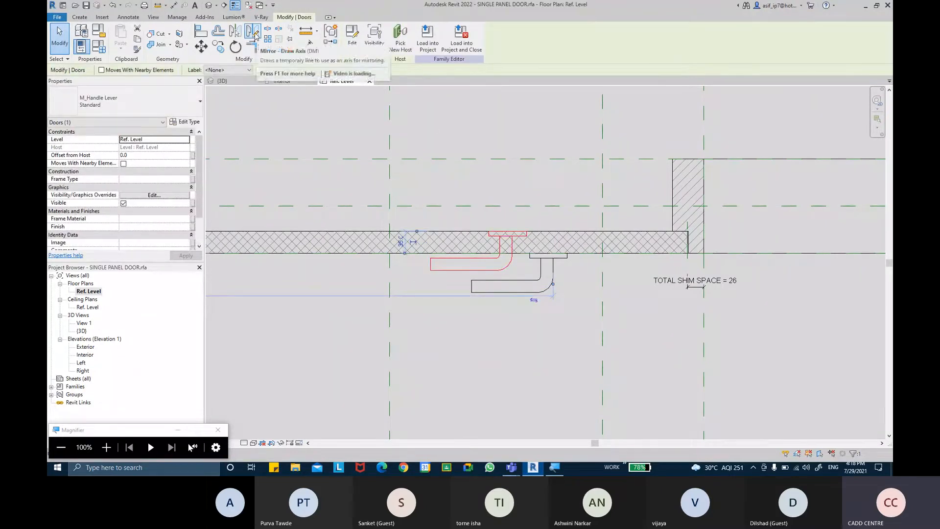
left_click(255, 34)
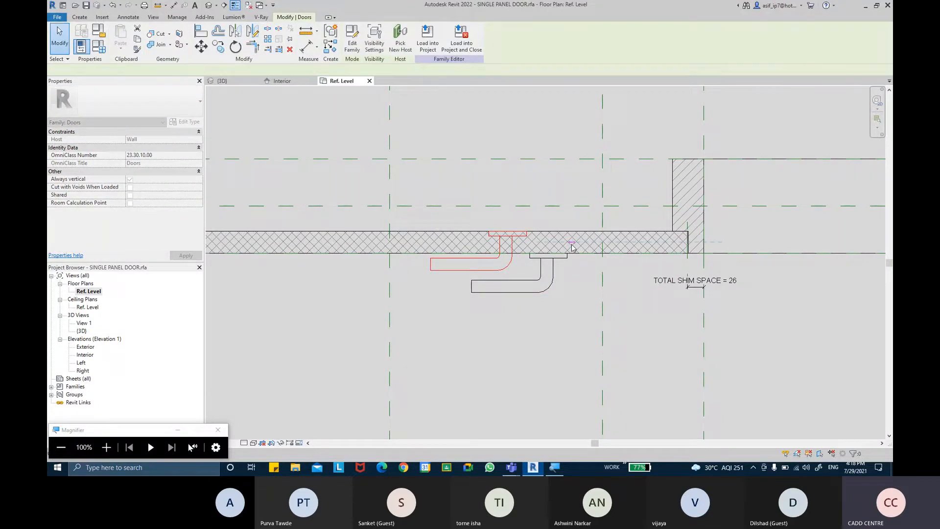
key("Escape")
left_click(500, 270)
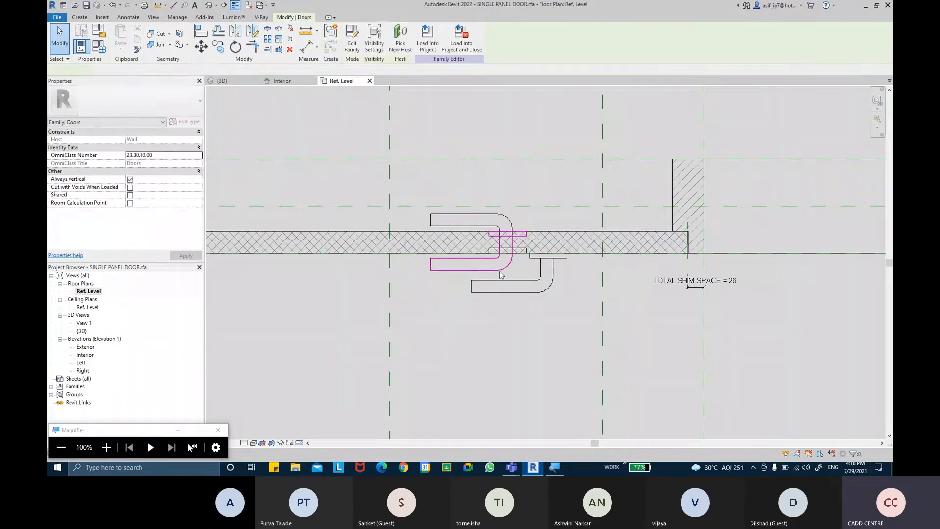
key("Delete")
left_click(504, 216)
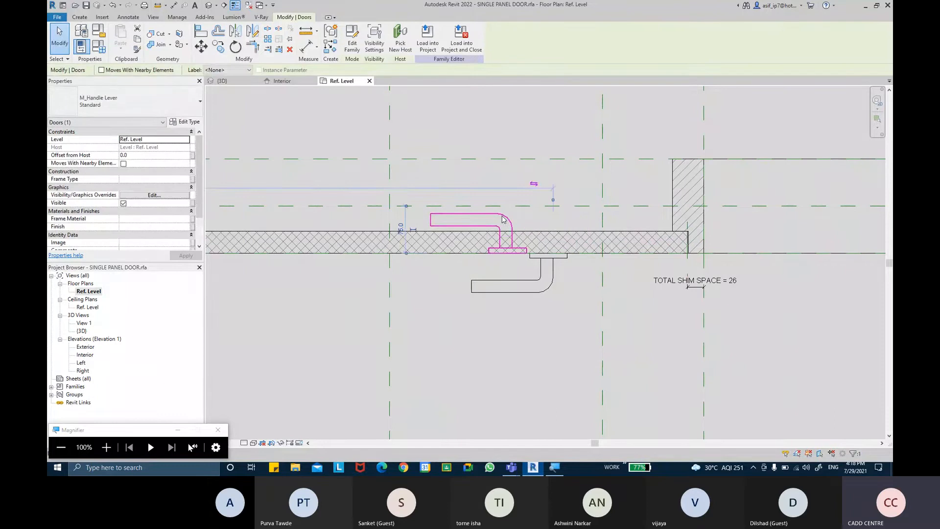
Select the mirrored handle and start aligning it
left_click(205, 31)
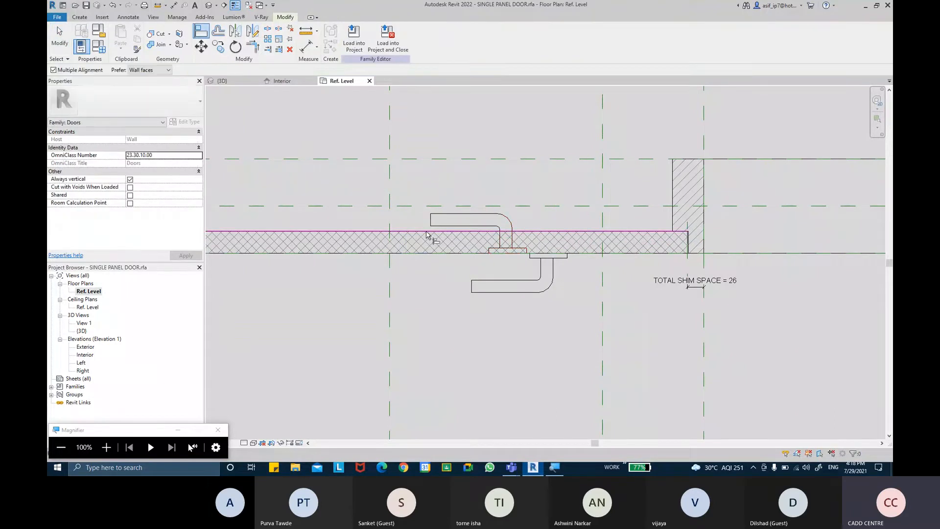
Align the upper handle flush to the door panel's top face
middle_click_drag(656, 219, 603, 217)
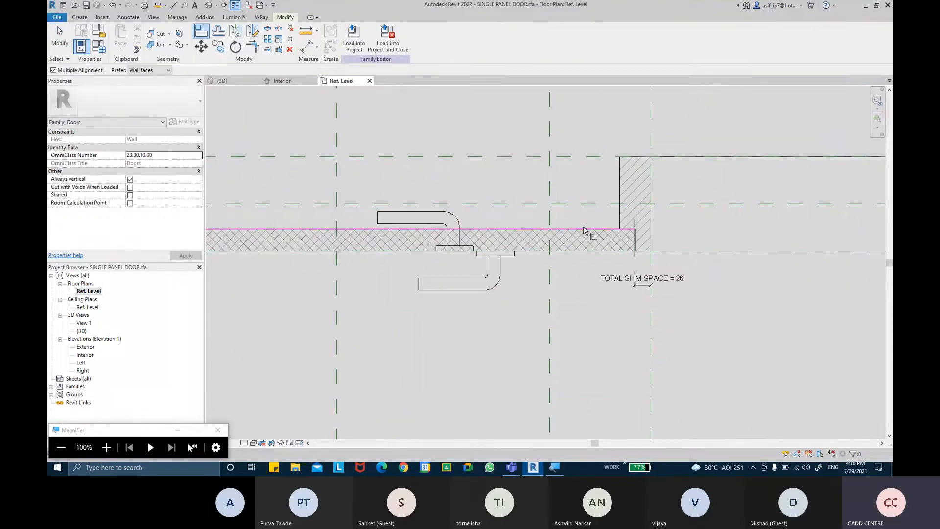
scroll(580, 231, "down", 3)
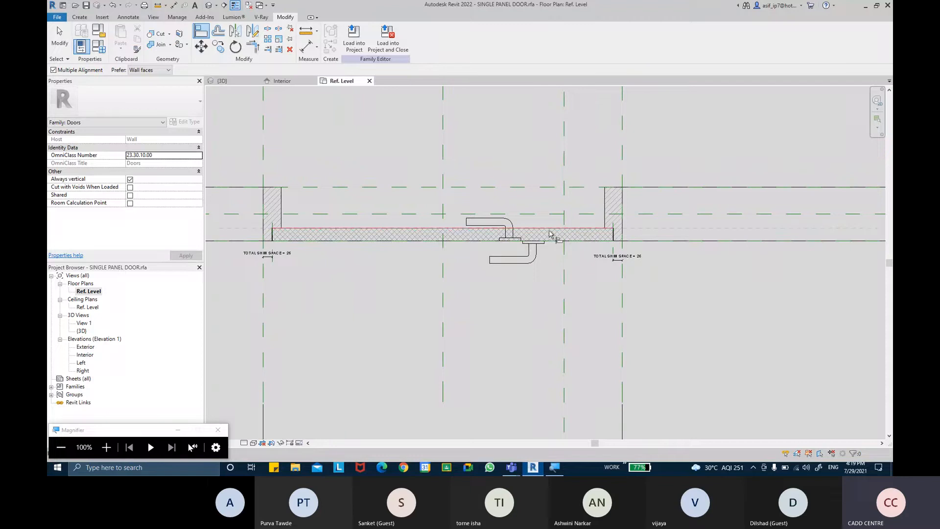
scroll(509, 234, "up", 2)
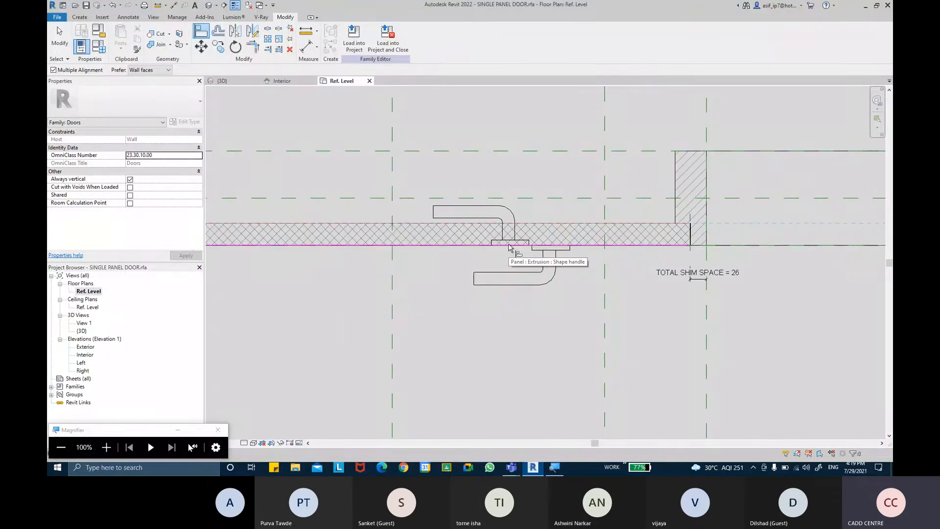
key("Tab")
left_click(509, 244)
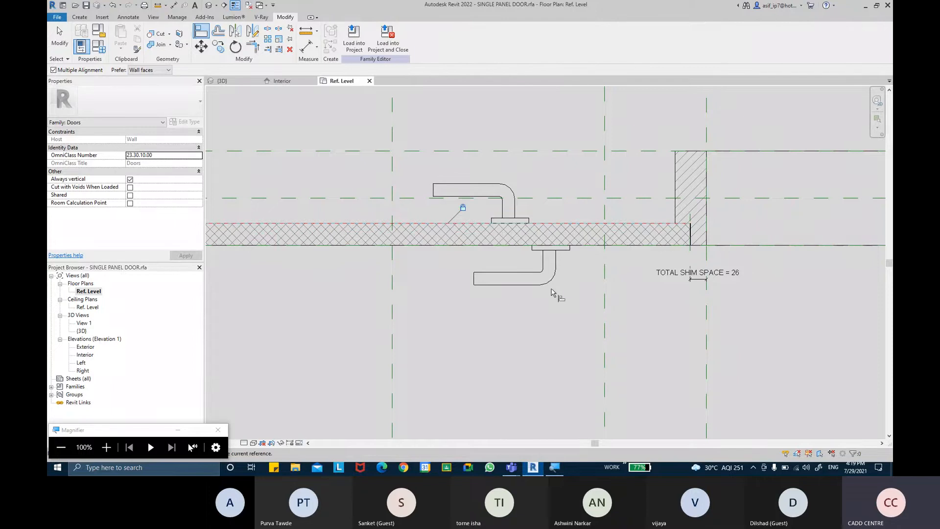
key("Escape")
key("Escape")
middle_click_drag(537, 267, 548, 276)
key("Escape")
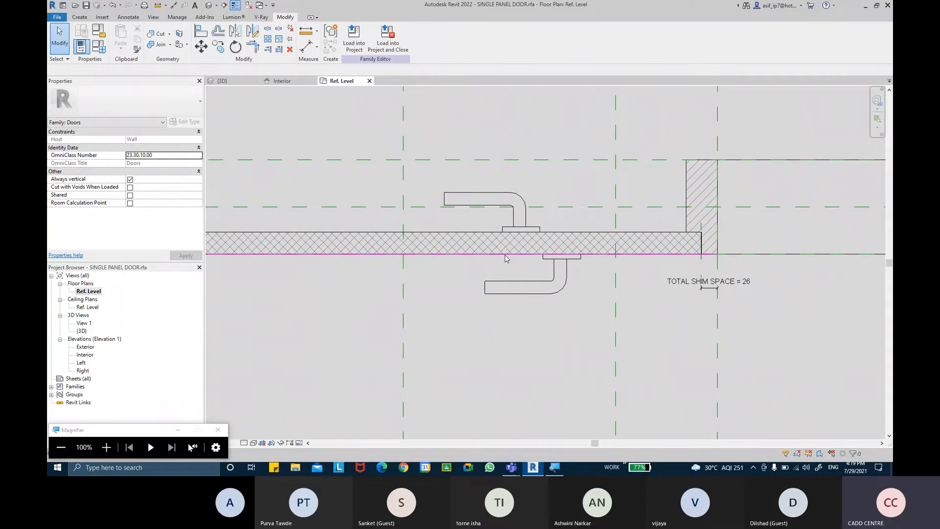
With Align (AL), snap the lower handle flush onto the panel's bottom face
key("a")
key("l")
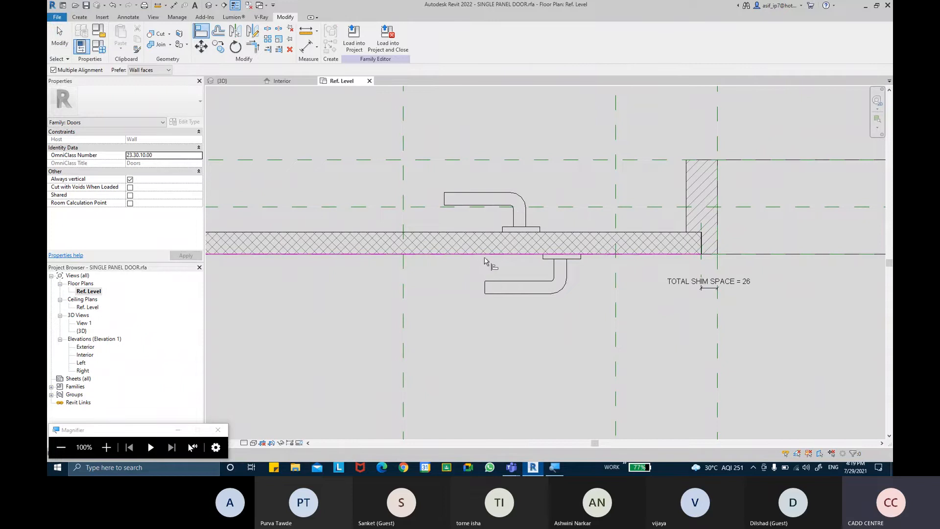
left_click(485, 260)
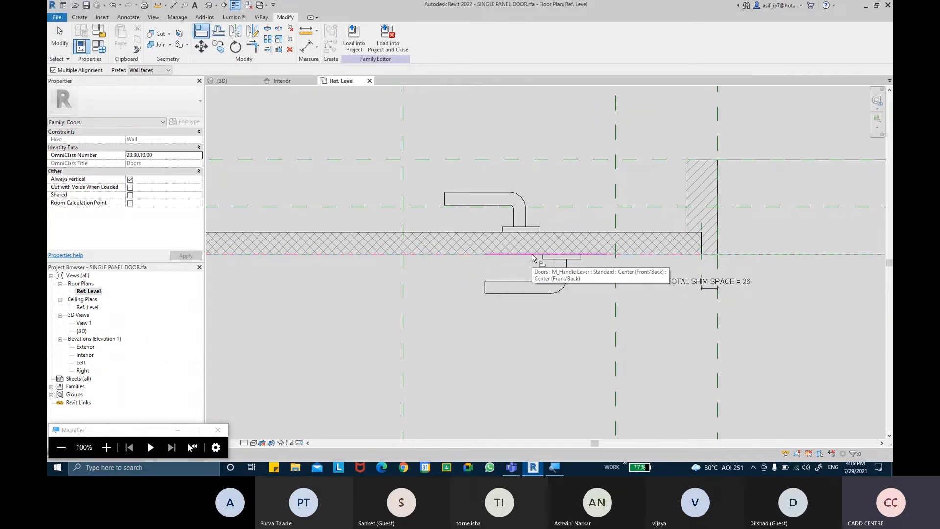
left_click(533, 257)
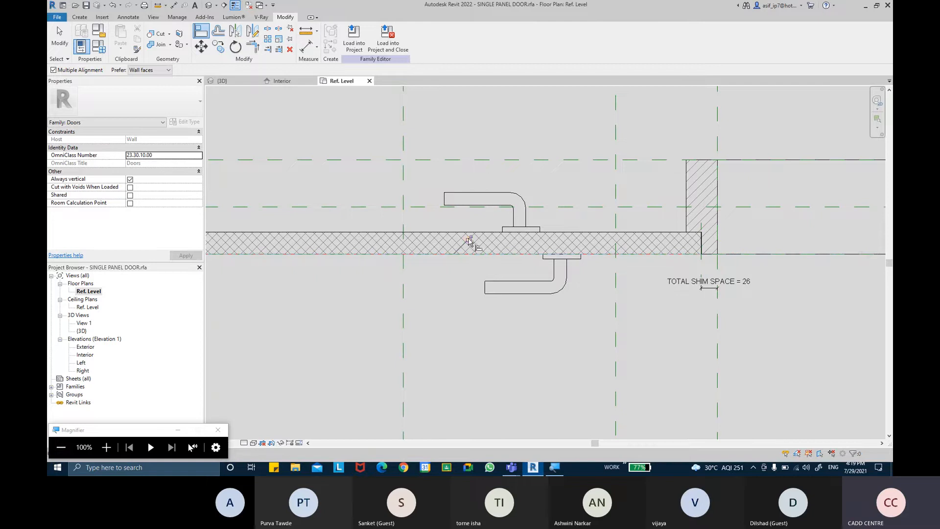
key("Escape")
key("Escape")
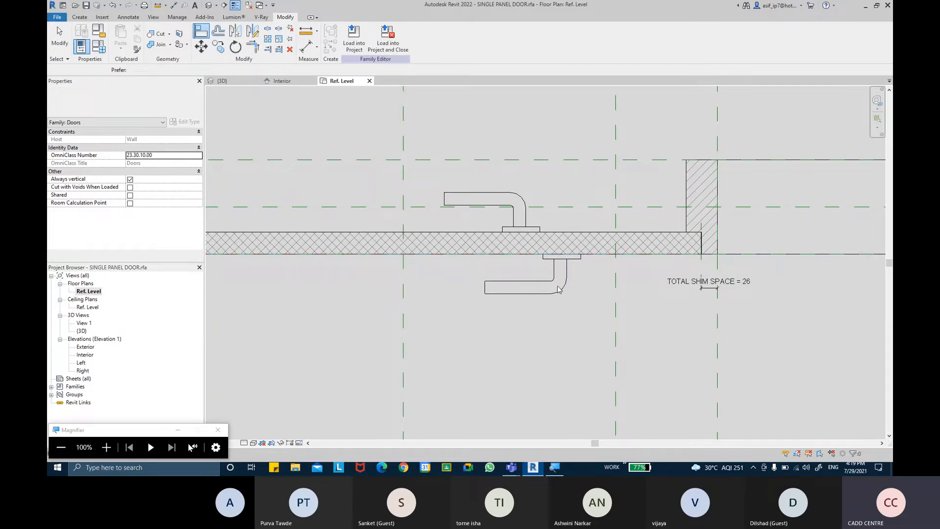
scroll(596, 288, "down", 2)
key("Escape")
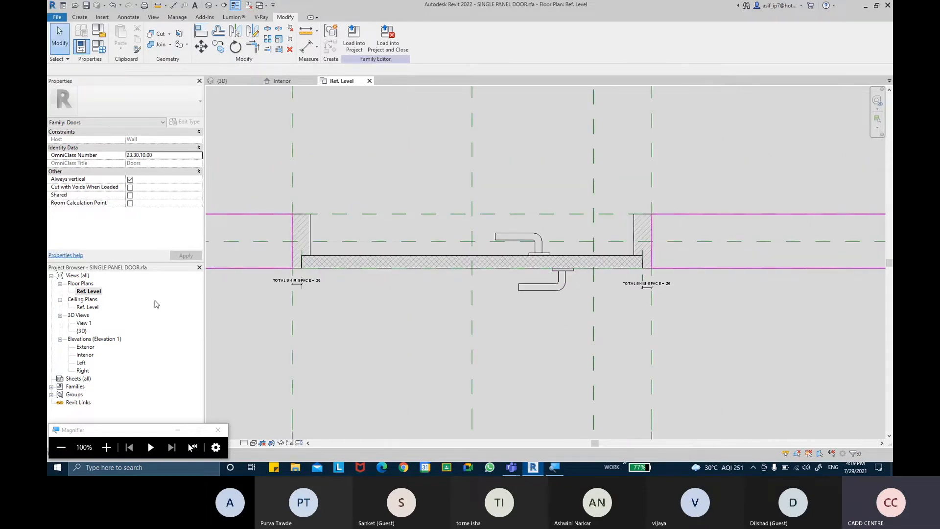
In the Interior elevation, align the handle up to the lock-height reference plane
double_click(86, 354)
scroll(499, 272, "down", 3)
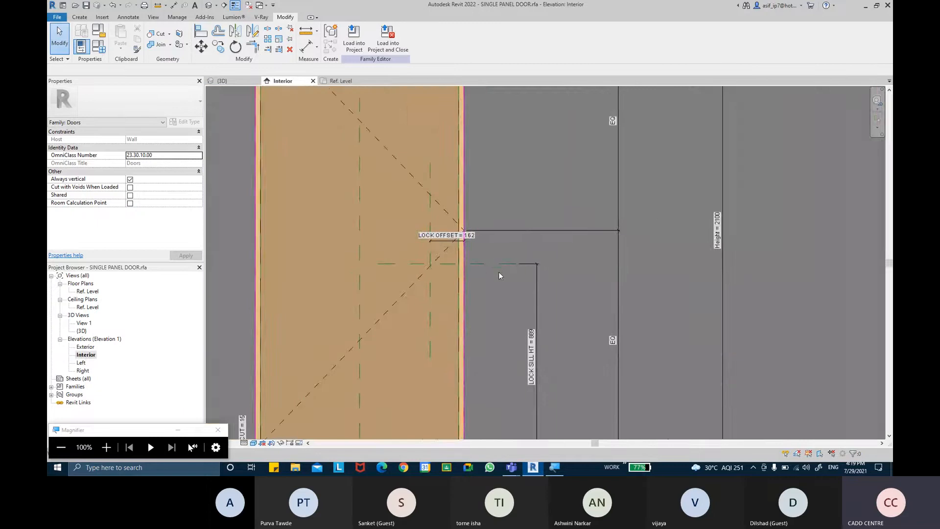
scroll(453, 365, "up", 4)
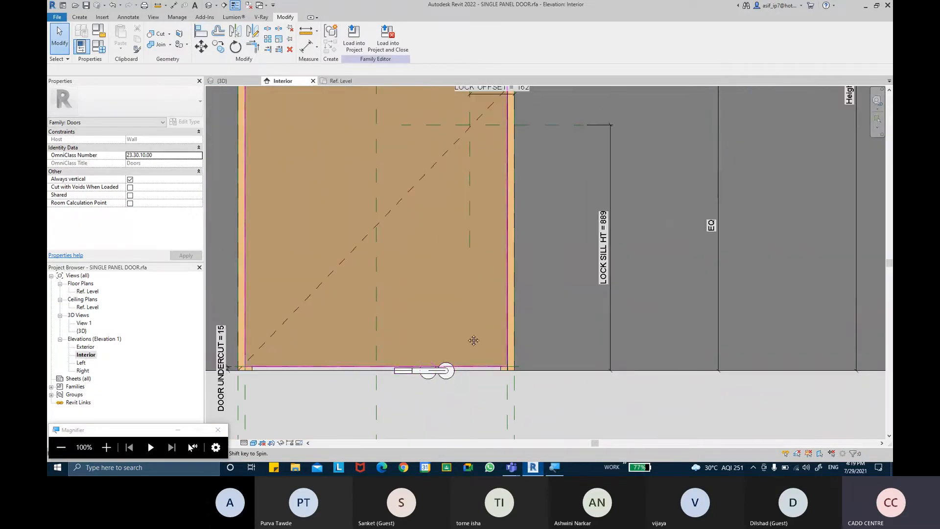
middle_click_drag(472, 278, 474, 289)
key("a")
key("l")
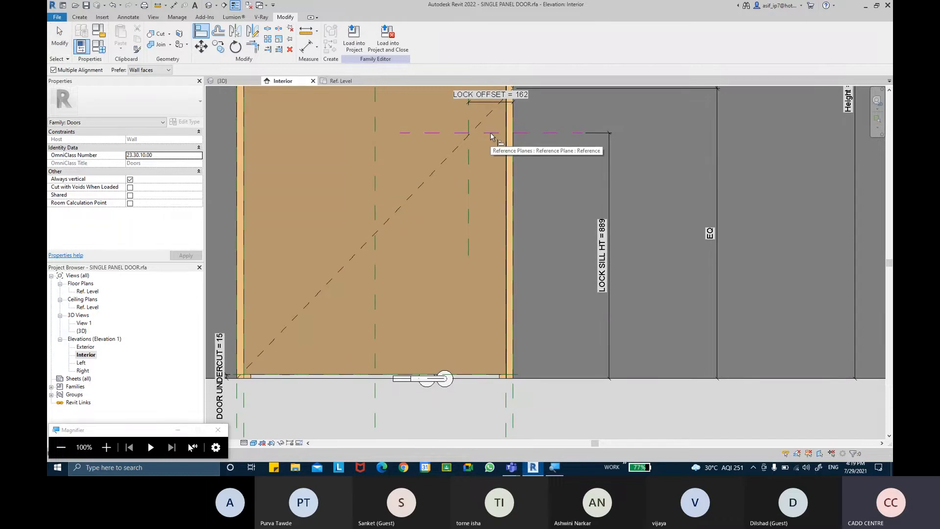
left_click(492, 135)
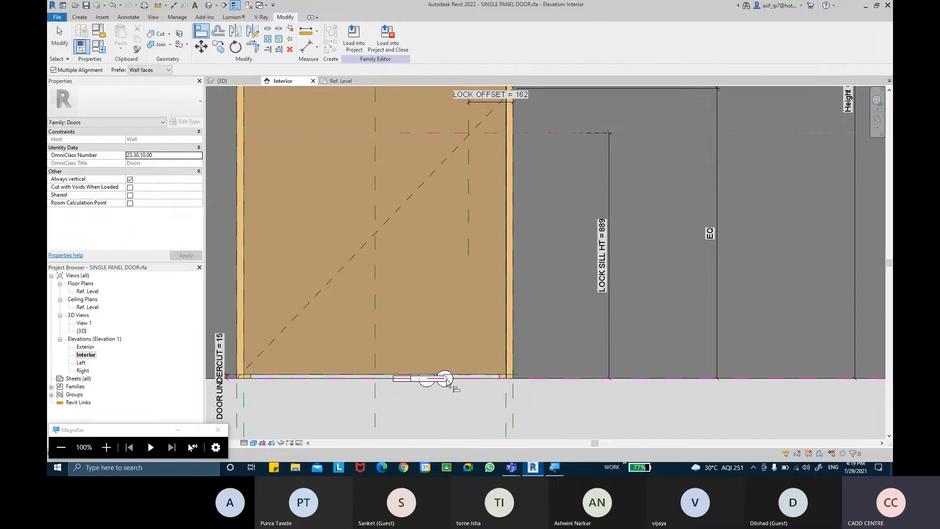
scroll(443, 380, "up", 3)
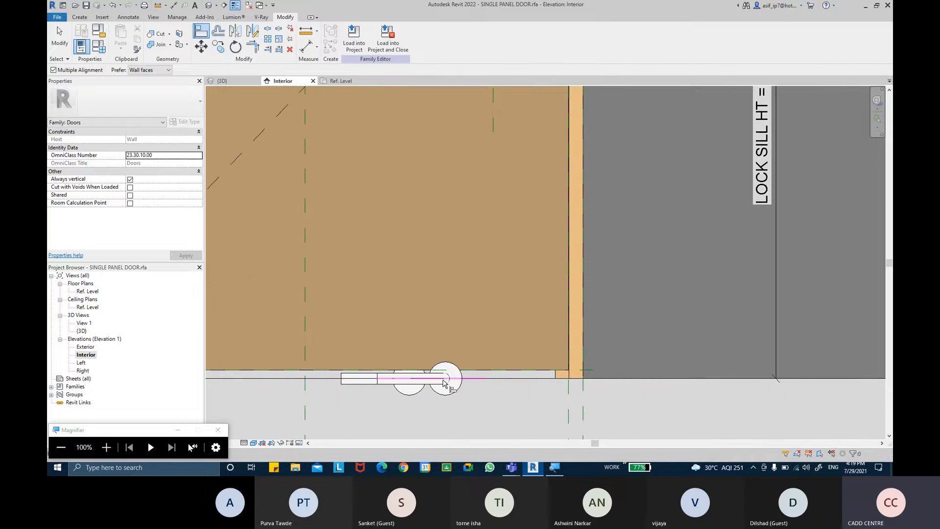
left_click(443, 382)
scroll(447, 243, "down", 4)
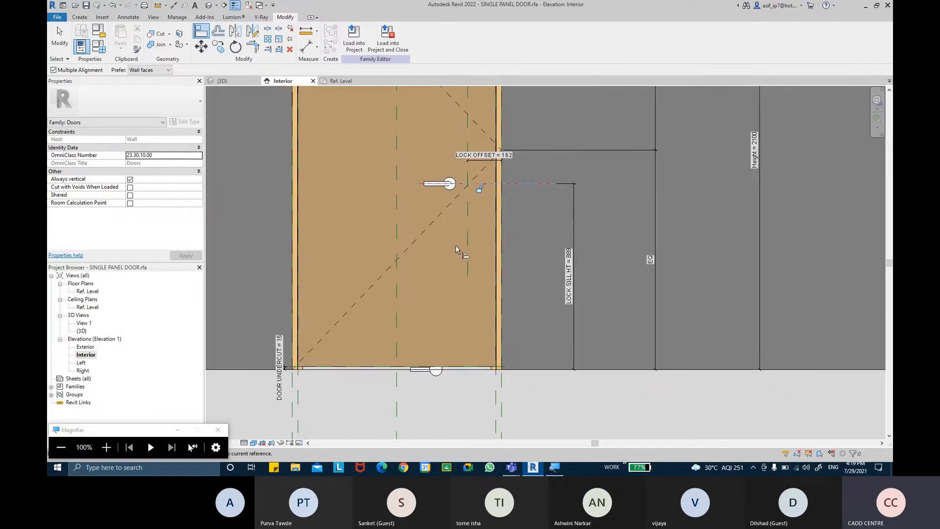
scroll(482, 284, "up", 3)
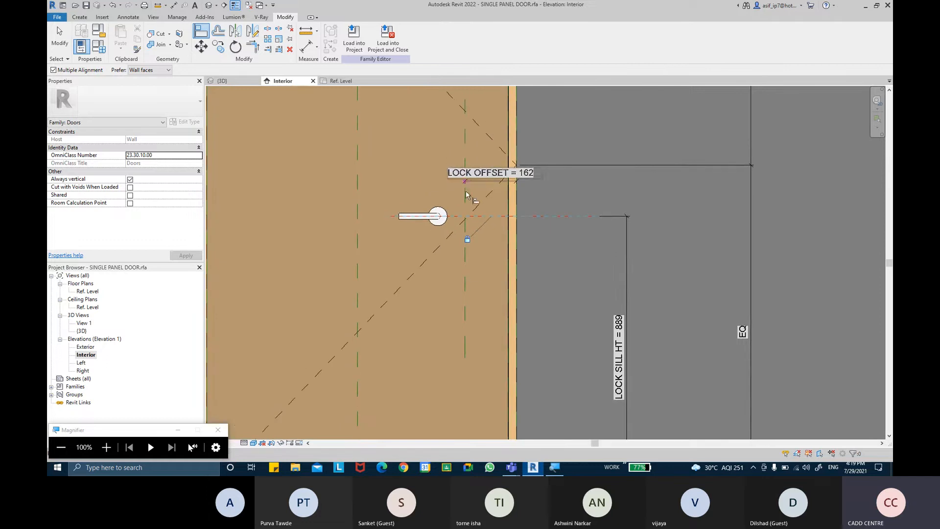
Align the handle's centre onto the lock-offset reference plane
middle_click_drag(466, 196, 456, 216)
left_click(196, 37)
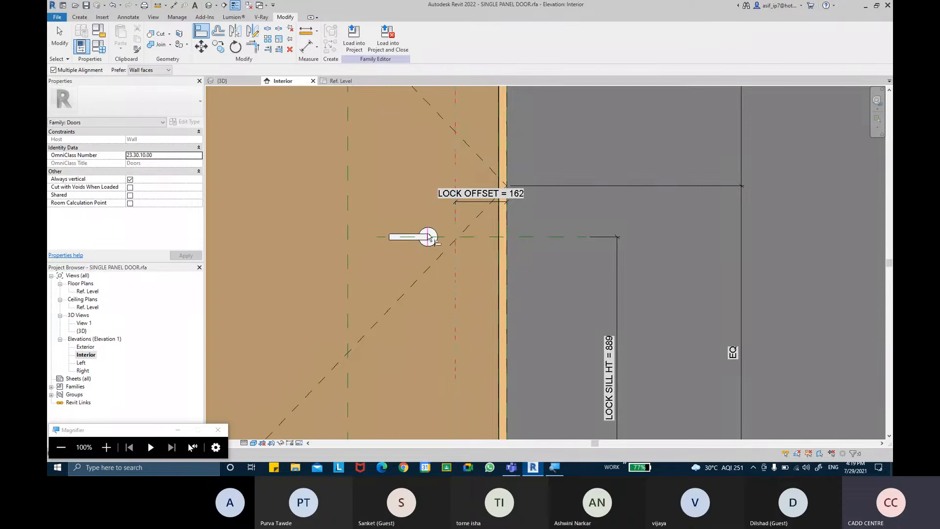
scroll(430, 238, "up", 5)
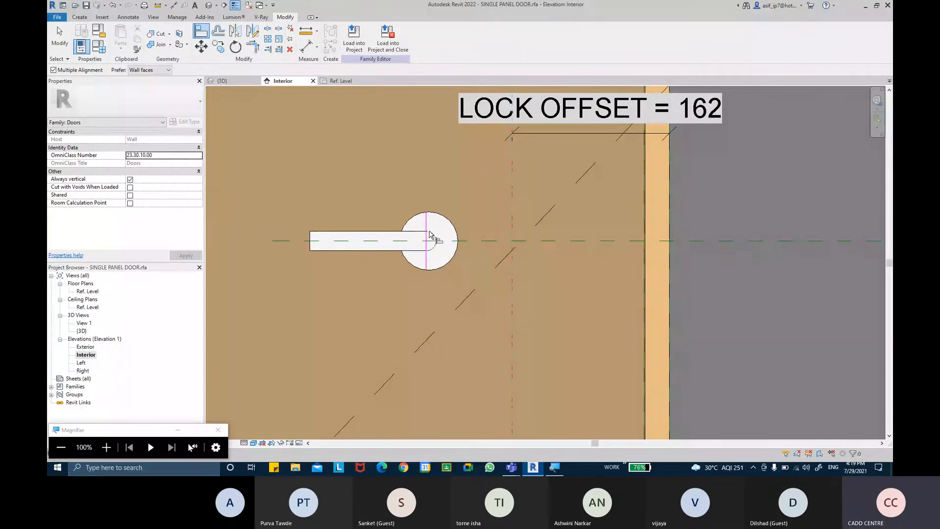
left_click(429, 232)
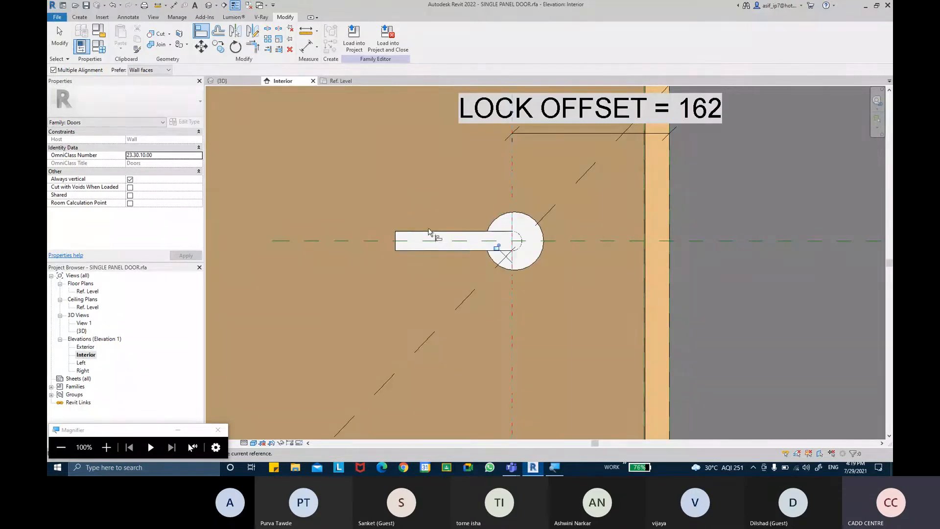
scroll(486, 269, "down", 6)
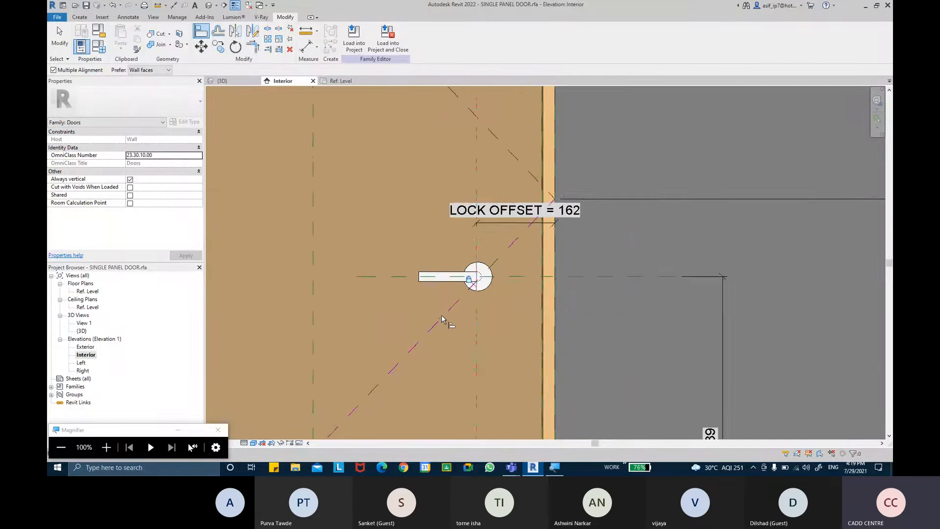
key("Escape")
key("Escape")
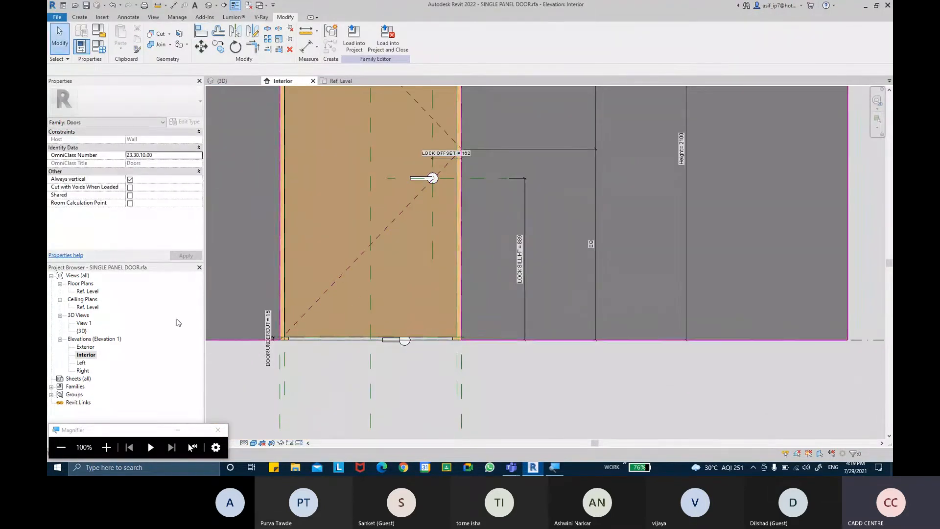
Open the Exterior elevation and switch its visual style to Shaded, then Realistic
double_click(85, 347)
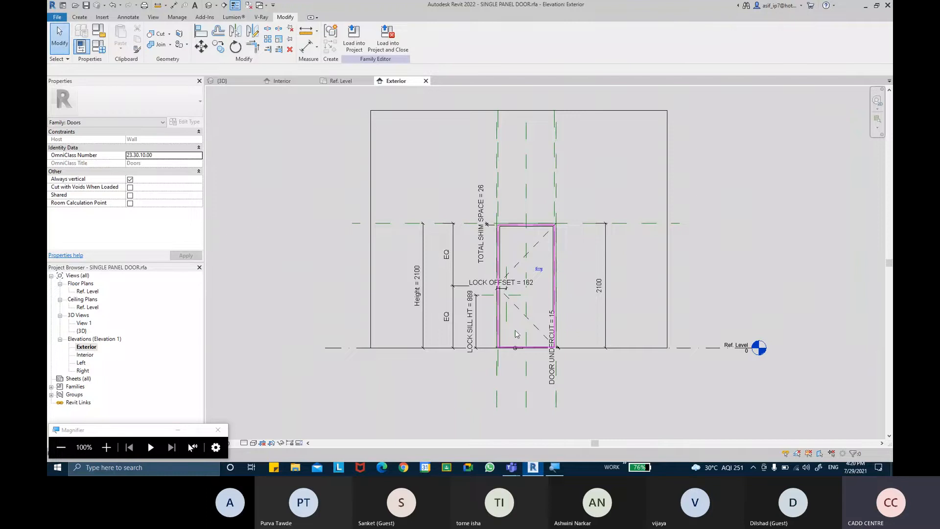
scroll(516, 334, "up", 5)
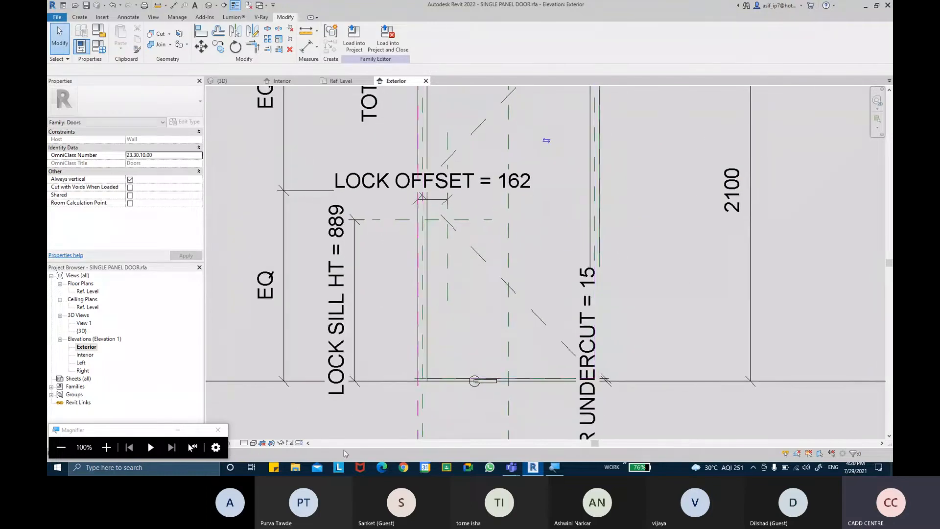
left_click(253, 443)
left_click(275, 416)
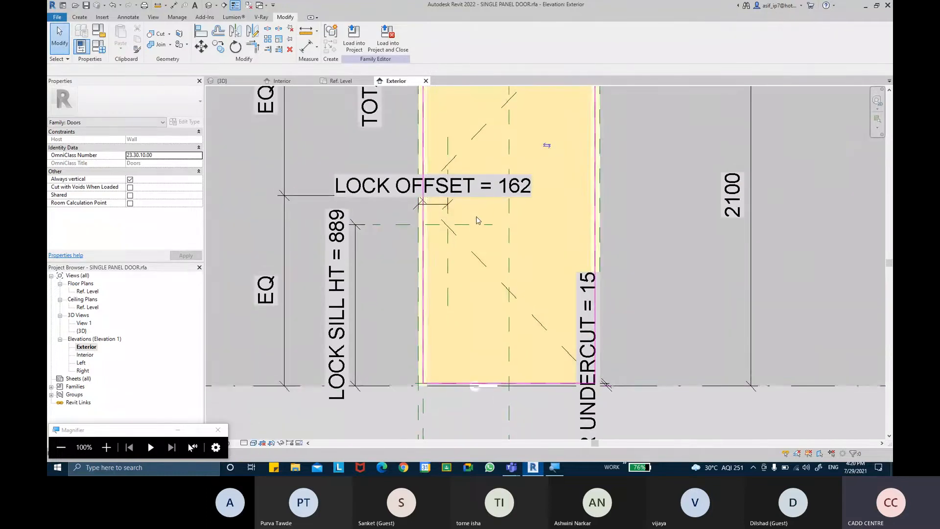
left_click(253, 443)
left_click(274, 426)
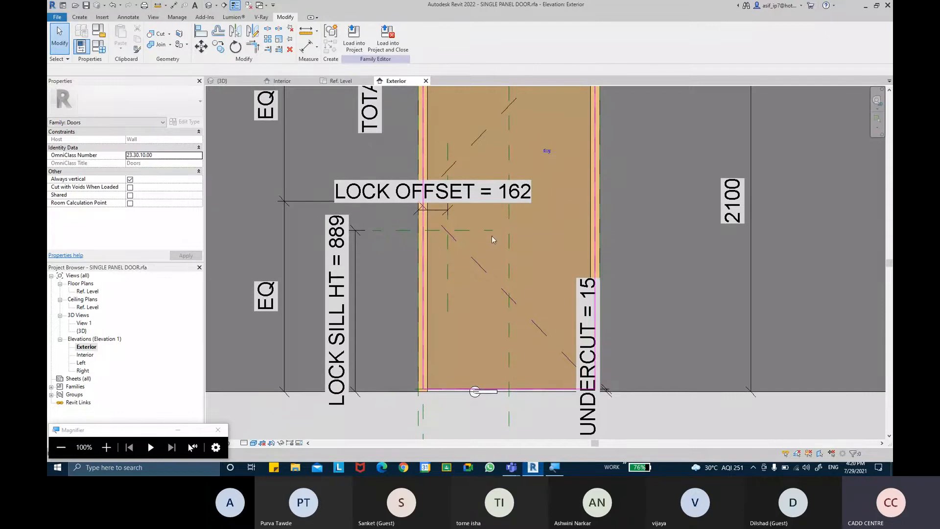
scroll(501, 246, "up", 3)
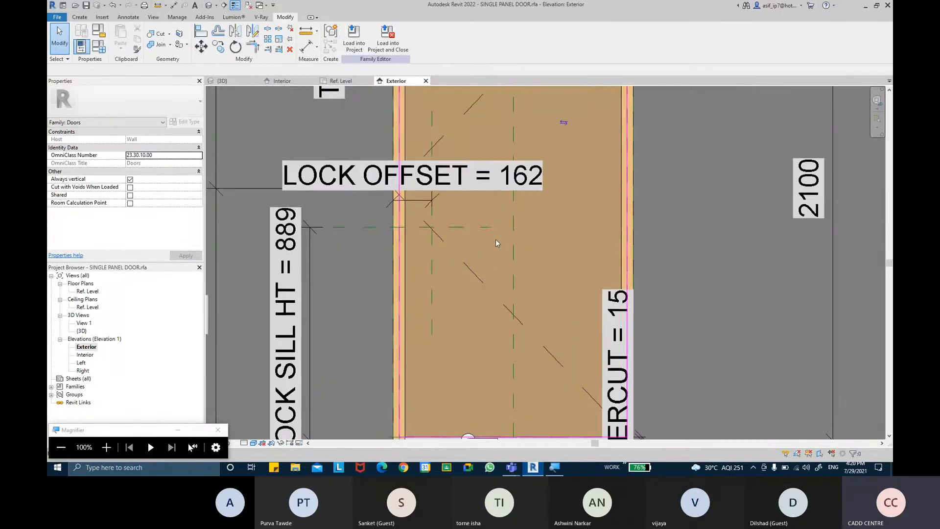
middle_click_drag(495, 264, 489, 229)
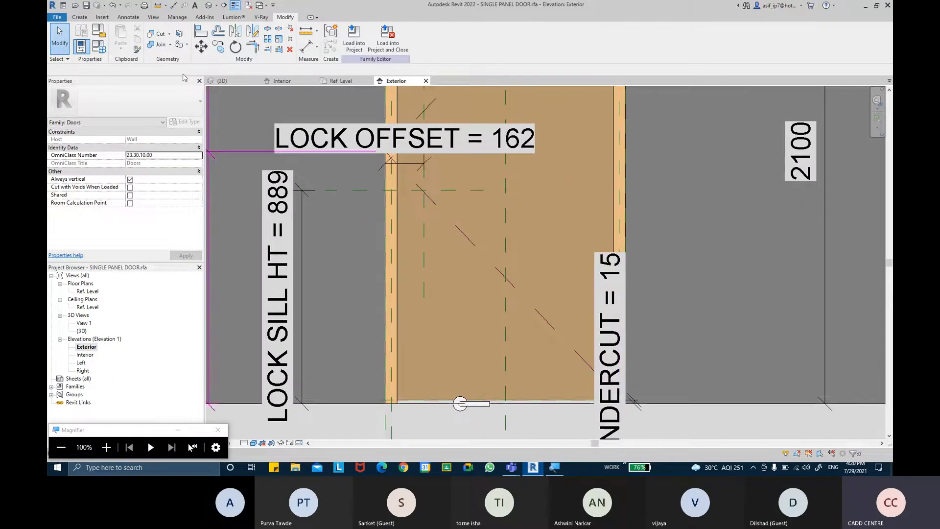
Start aligning with AL, cycling through the overlapping handle references with Tab
key("a")
key("l")
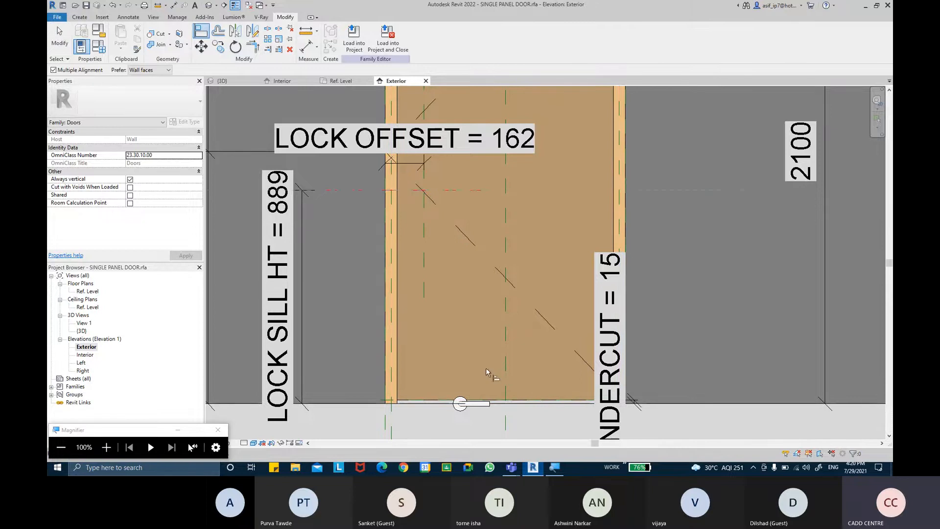
scroll(483, 405, "up", 3)
key("Tab")
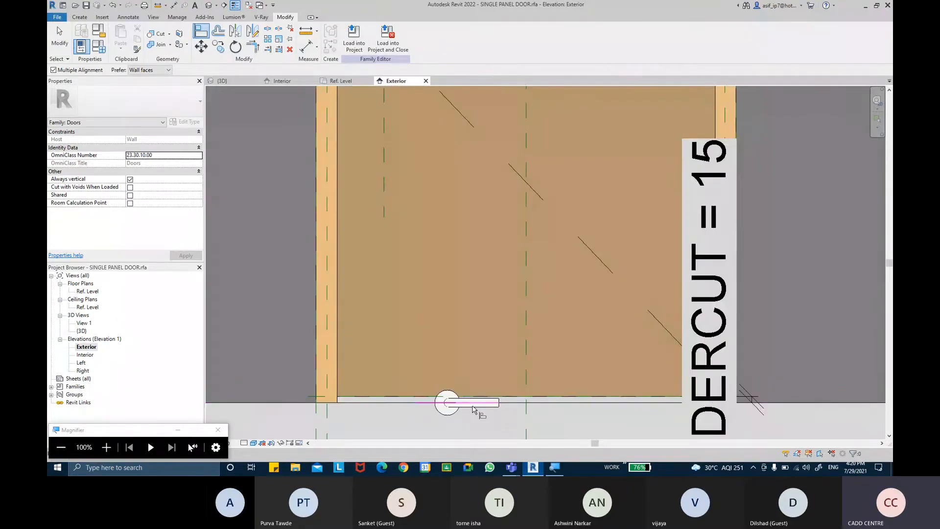
scroll(473, 406, "down", 3)
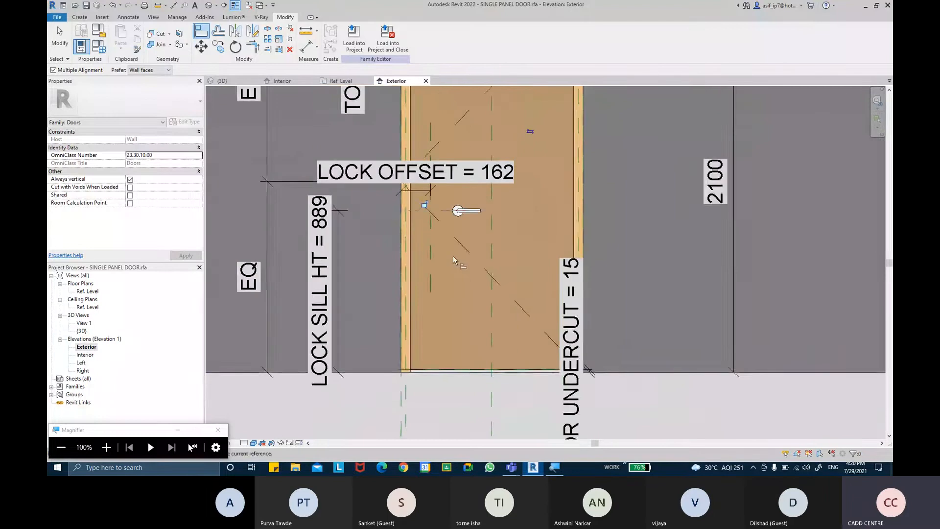
scroll(414, 221, "up", 2)
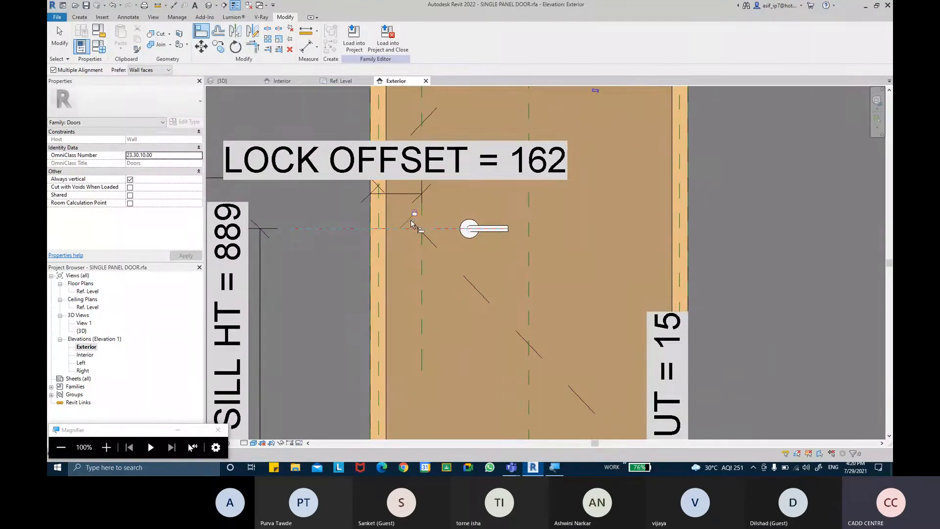
Align the handle's centre to the vertical reference plane, then open the 3D view
left_click(202, 33)
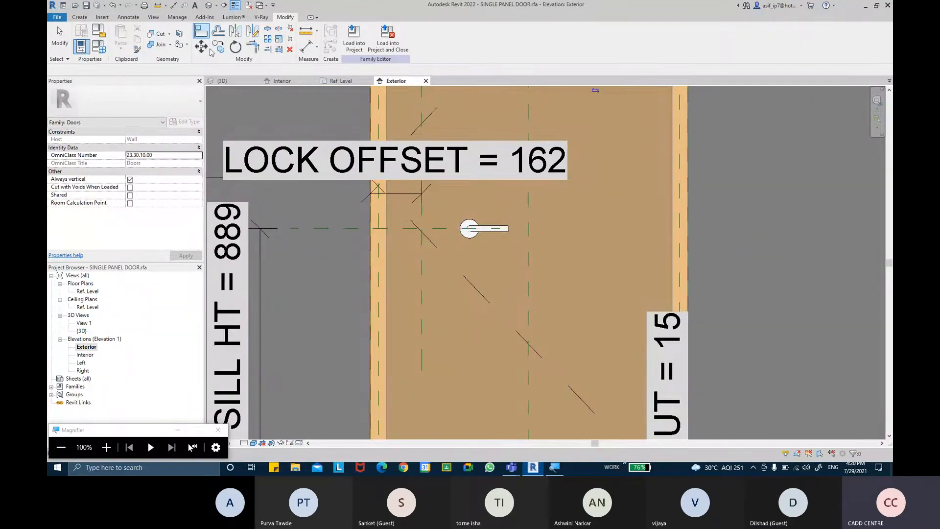
left_click(425, 277)
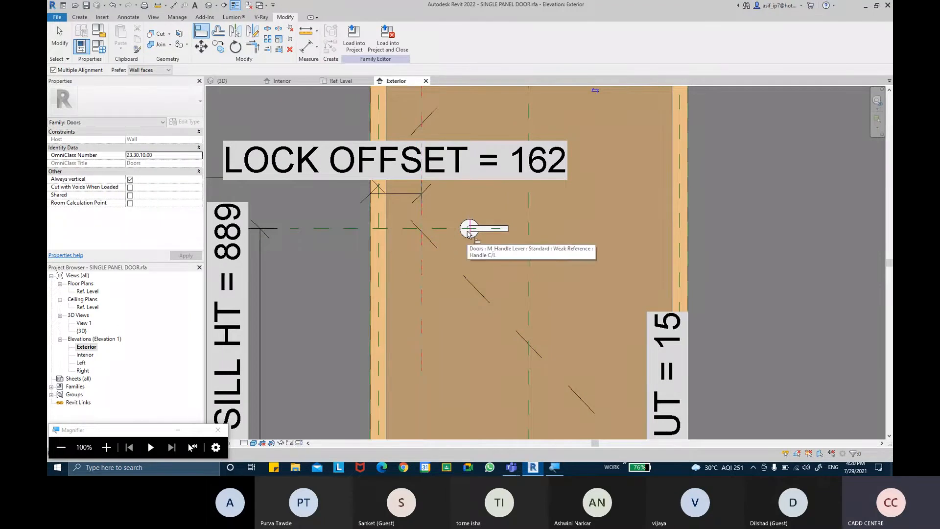
scroll(469, 233, "up", 4)
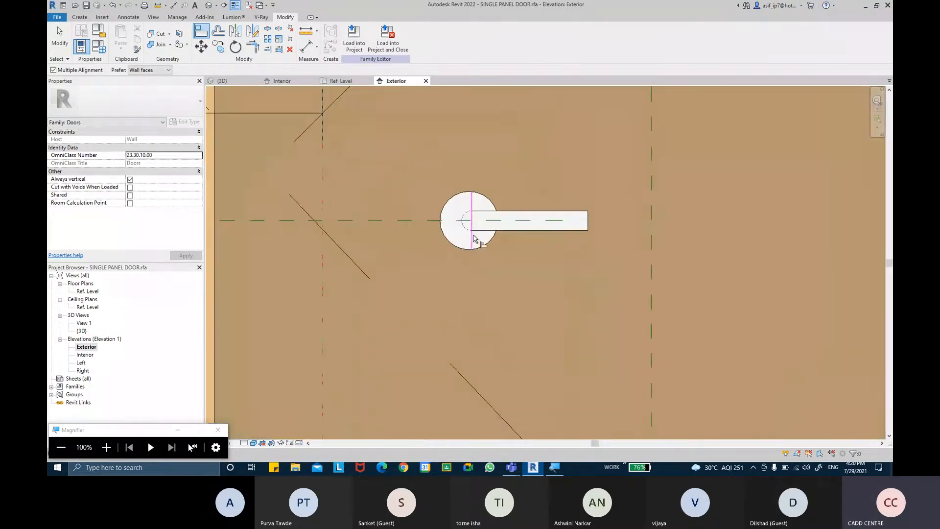
left_click(470, 225)
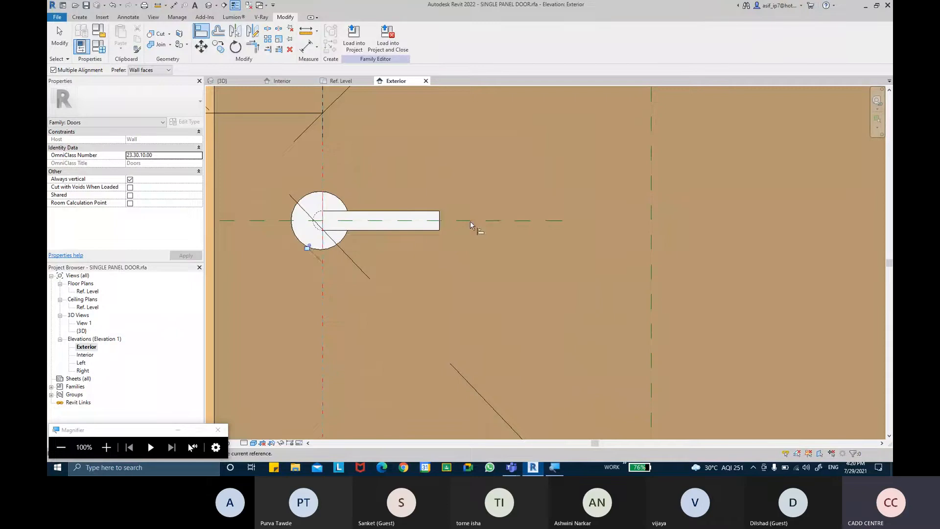
scroll(383, 274, "down", 1)
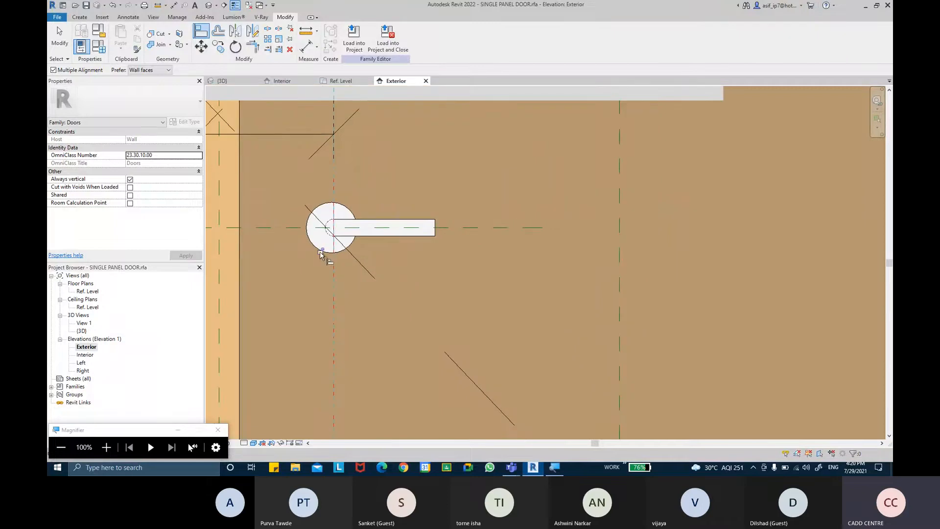
scroll(460, 269, "down", 3)
key("Escape")
key("Escape")
left_click(209, 6)
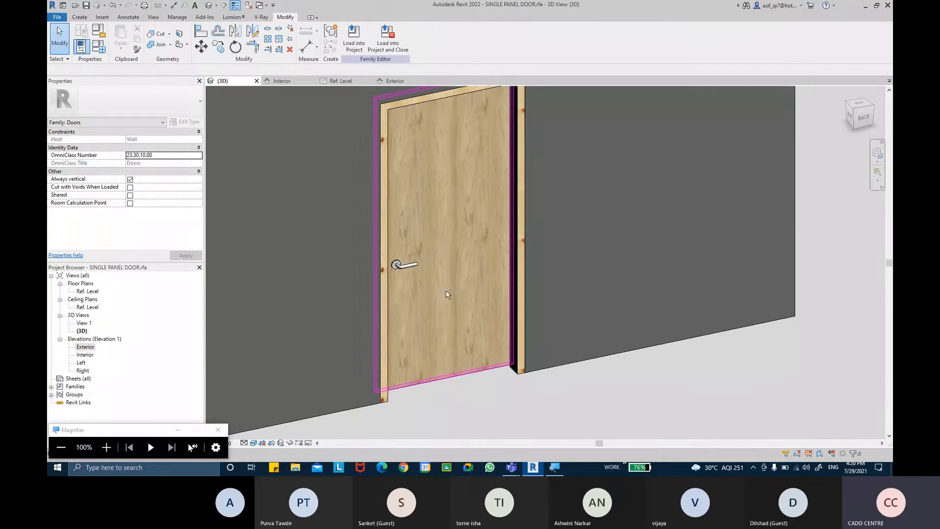
Orbit the 3D door to inspect both faces, then return to the Ref. Level floor plan
middle_click_drag(445, 289, 412, 257, "shift")
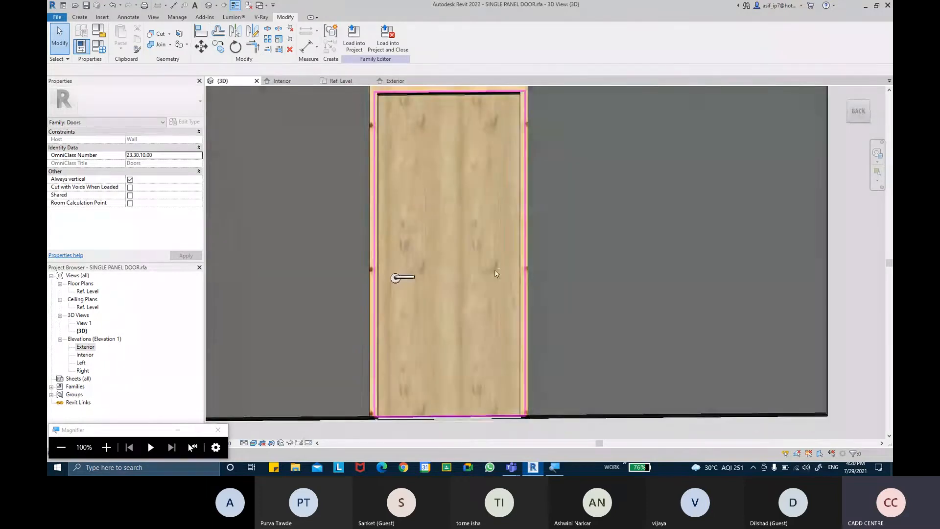
middle_click_drag(496, 274, 445, 369, "shift")
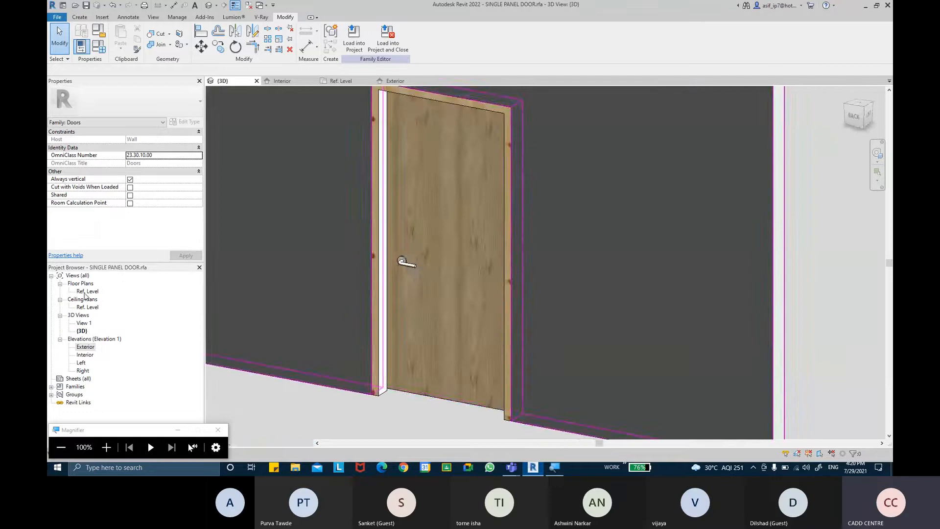
double_click(86, 292)
scroll(553, 264, "down", 3)
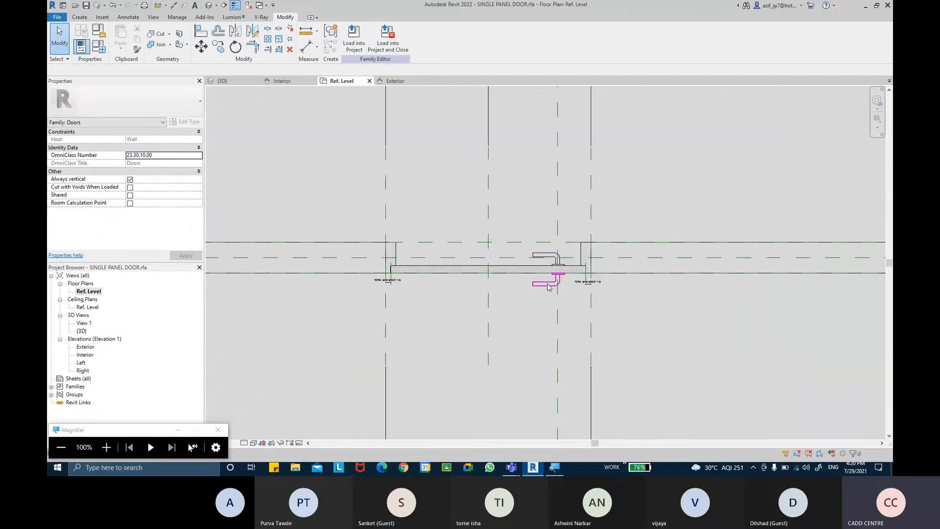
Review the M_Handle Lever's Type Properties beside the plan, then open the default 3D view
left_click(505, 262)
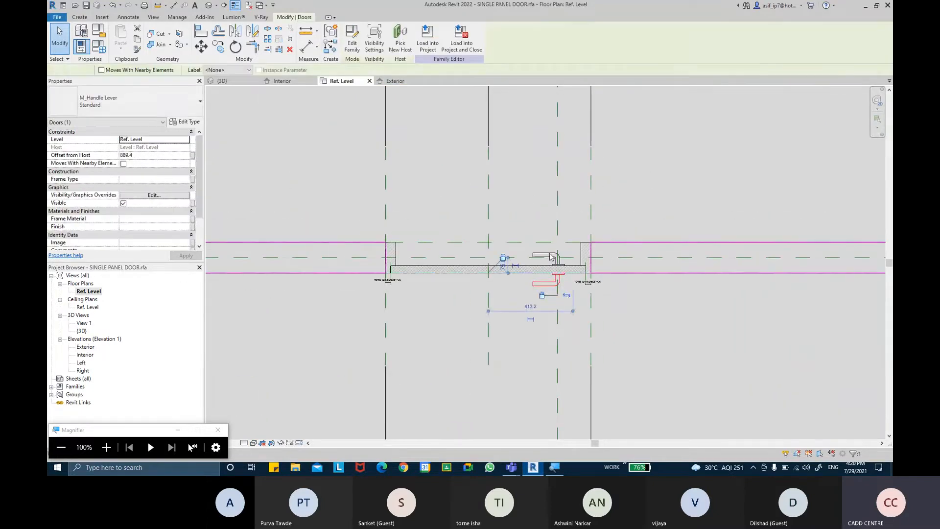
scroll(553, 261, "up", 2)
key("Escape")
left_click(543, 256)
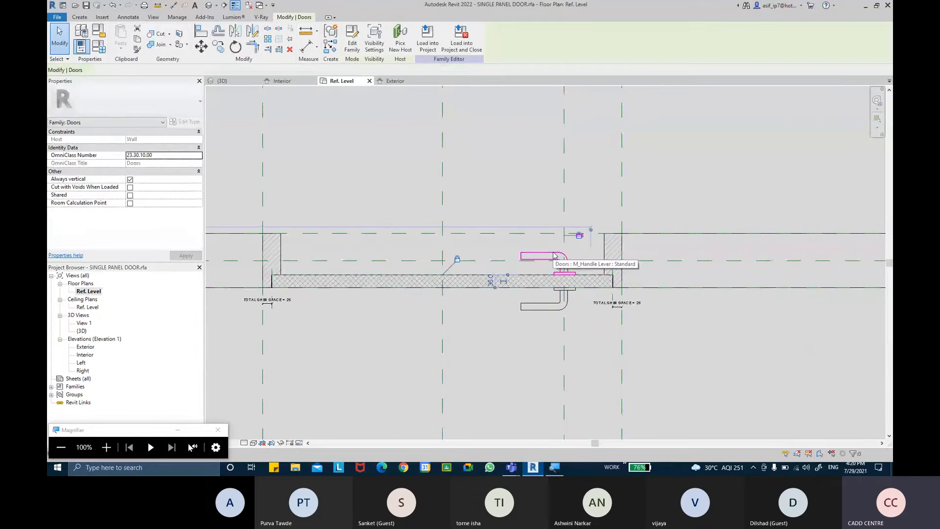
left_click(182, 122)
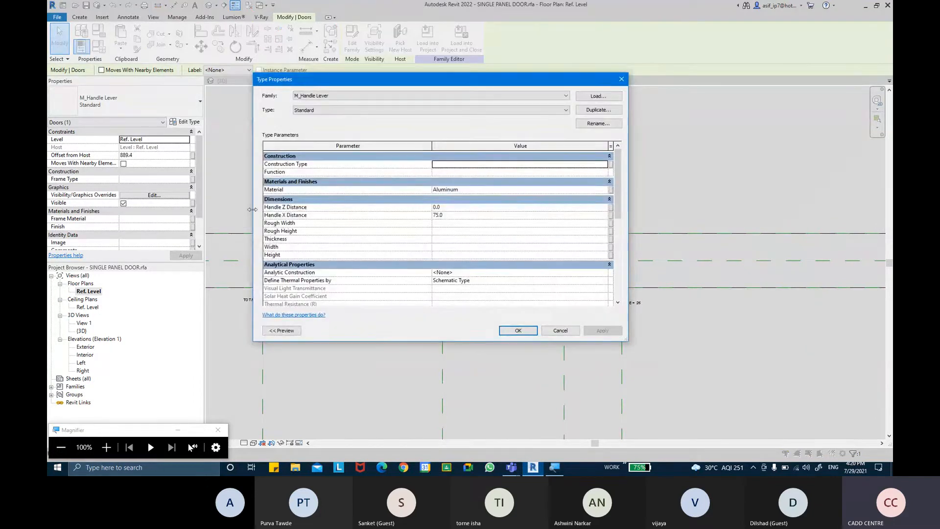
left_click_drag(252, 210, 437, 210)
left_click_drag(549, 75, 727, 77)
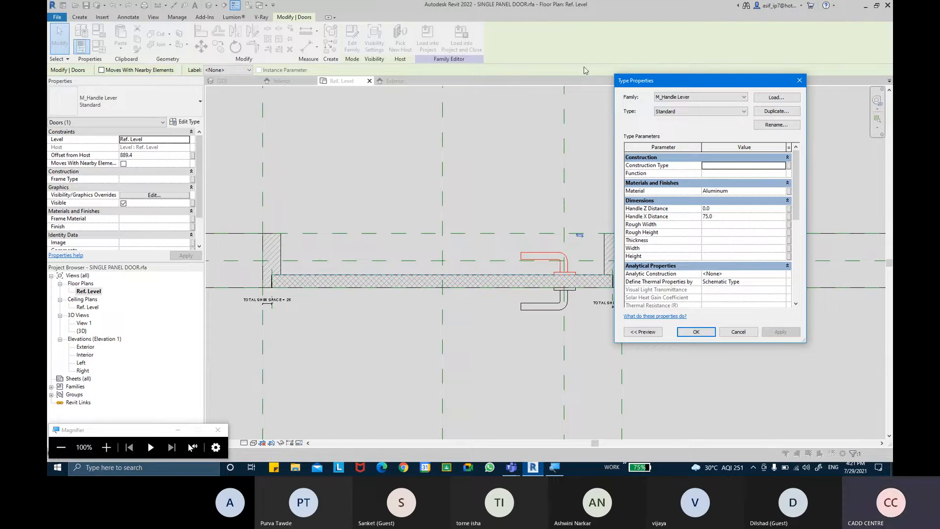
left_click(696, 332)
left_click(677, 323)
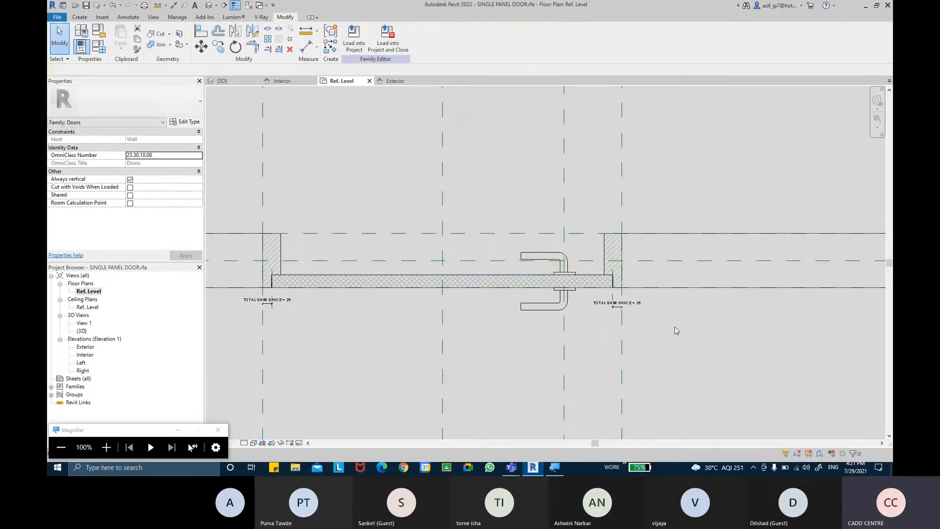
scroll(533, 301, "up", 2)
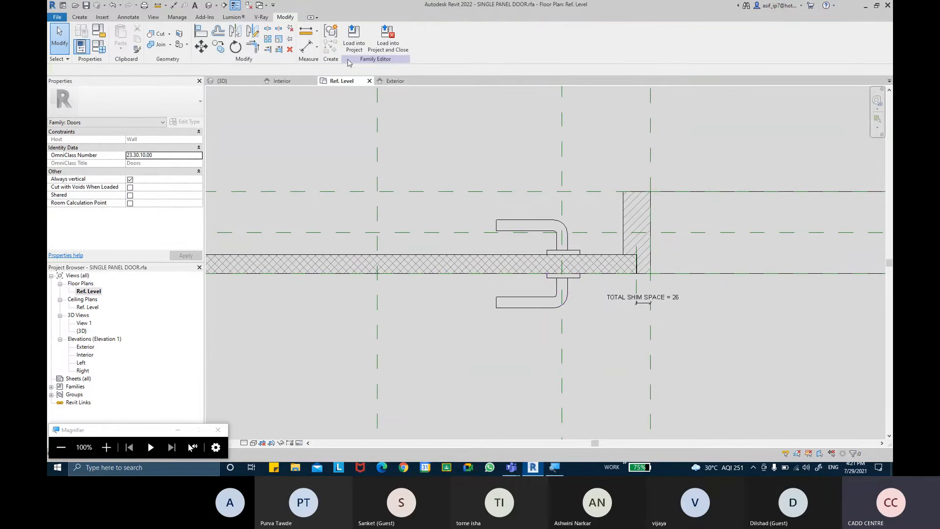
left_click(208, 5)
Orbit and zoom in on the lever handle to inspect its shape in 3D
scroll(445, 289, "up", 8)
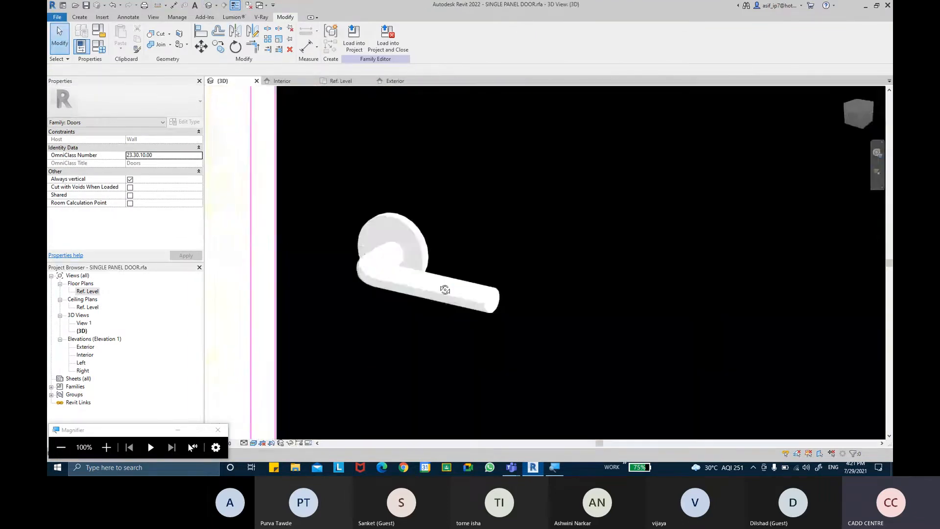
middle_click_drag(445, 290, 417, 304, "shift")
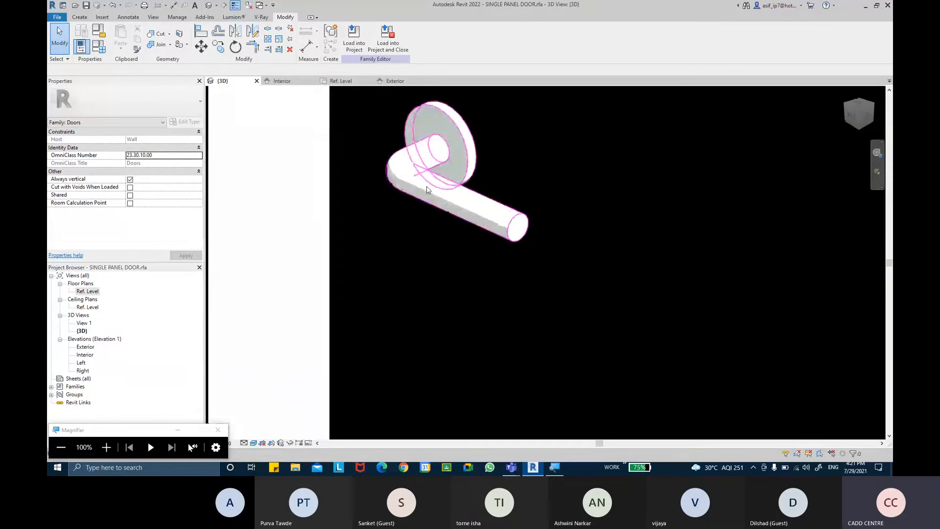
scroll(429, 184, "up", 2)
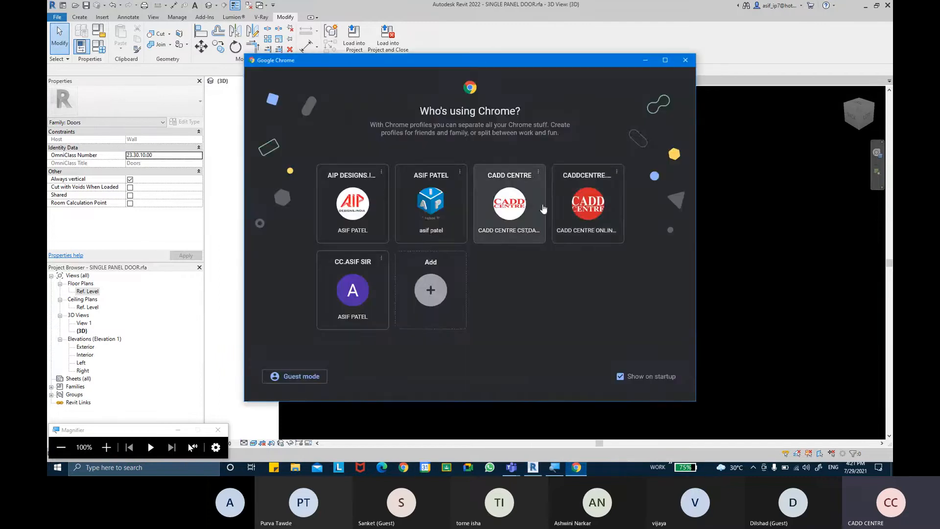
In a Chrome profile window, search Google for 'door lever'
left_click(581, 205)
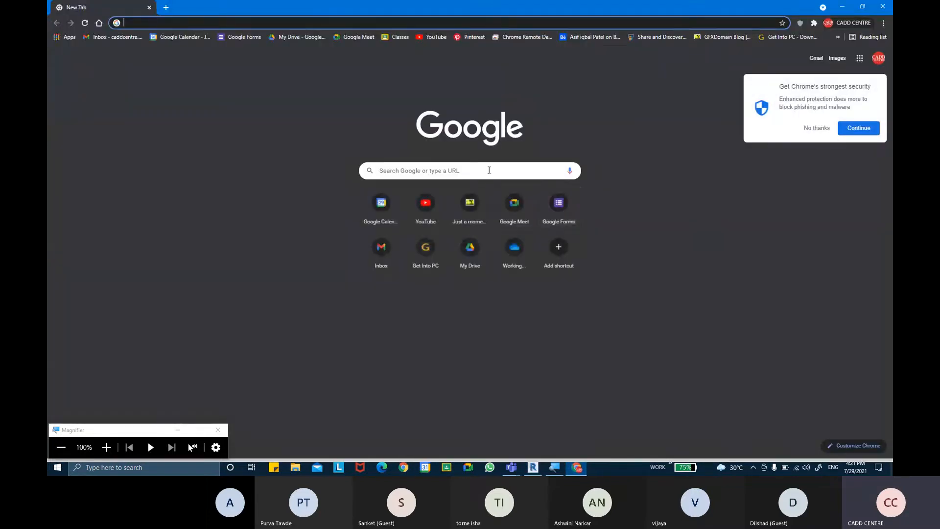
left_click(489, 171)
type("R LEVER")
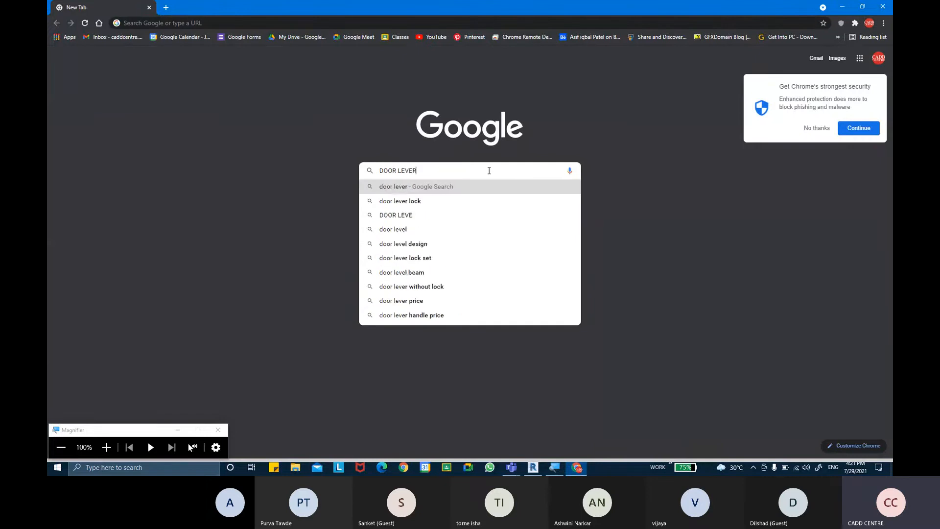
key("Return")
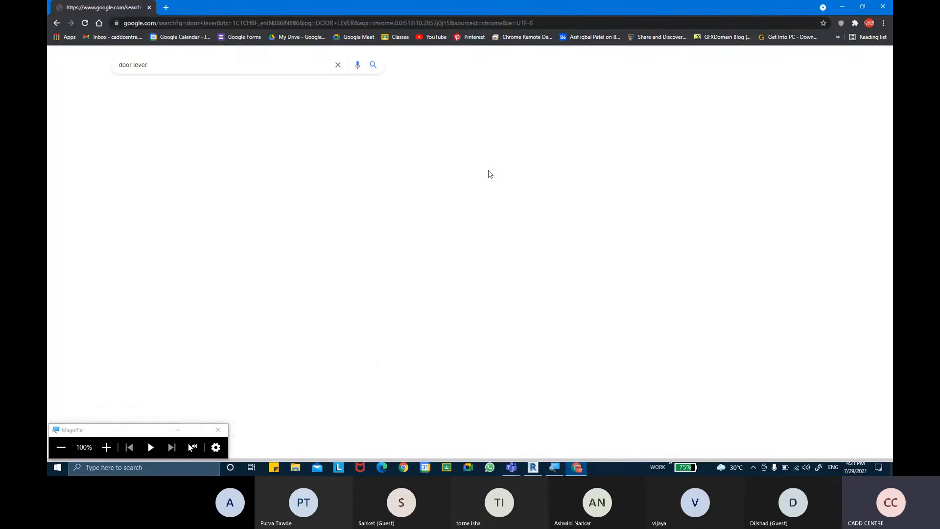
Switch to image results for 'door lever' and preview the door-handle types and knurled copper handle images
left_click(203, 90)
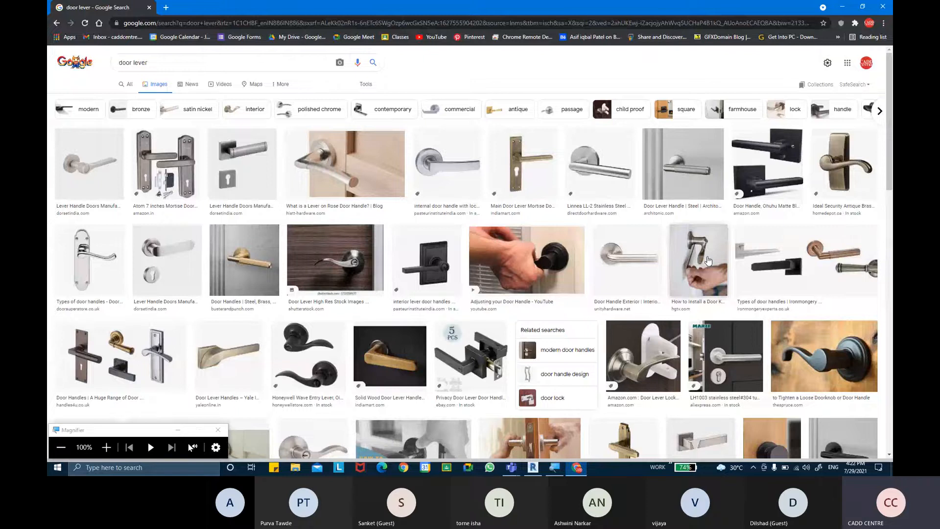
left_click(761, 256)
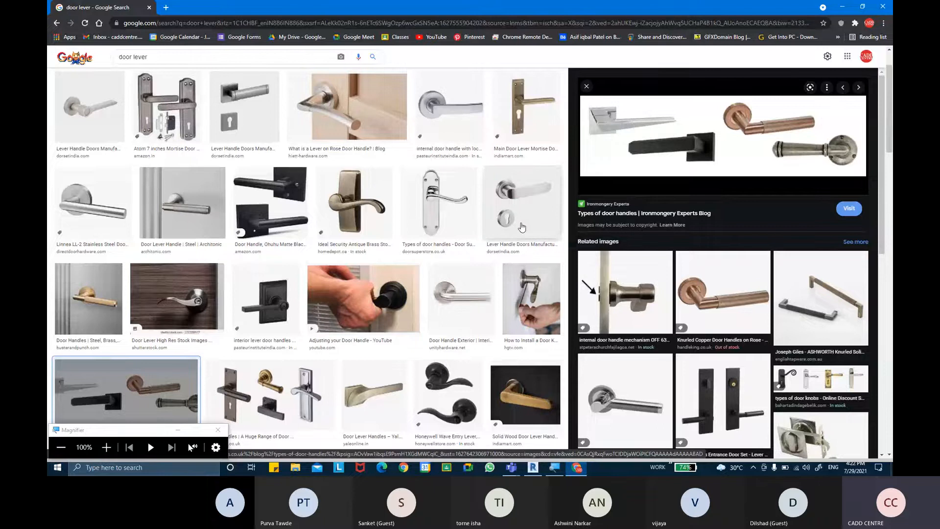
left_click(678, 307)
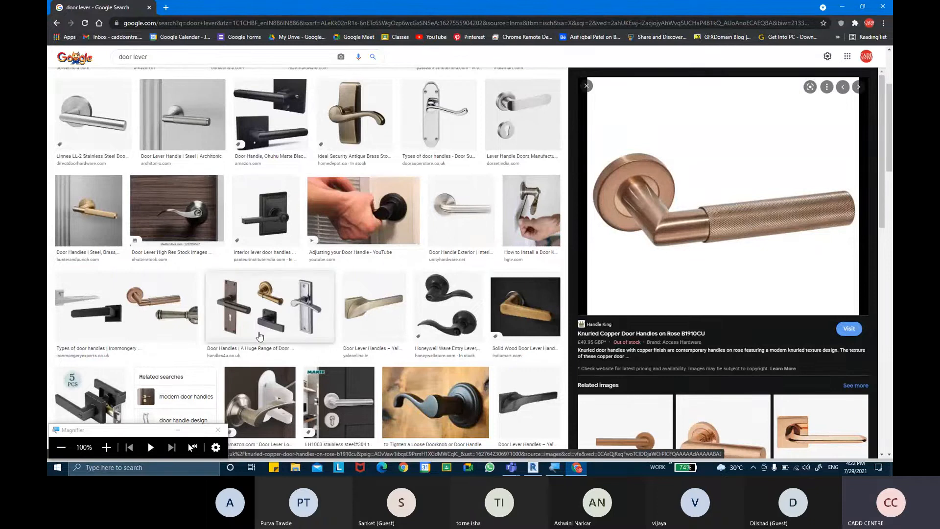
Browse further down the results and preview the Mila ProLinea lever handle
scroll(256, 337, "down", 2)
scroll(257, 337, "down", 4)
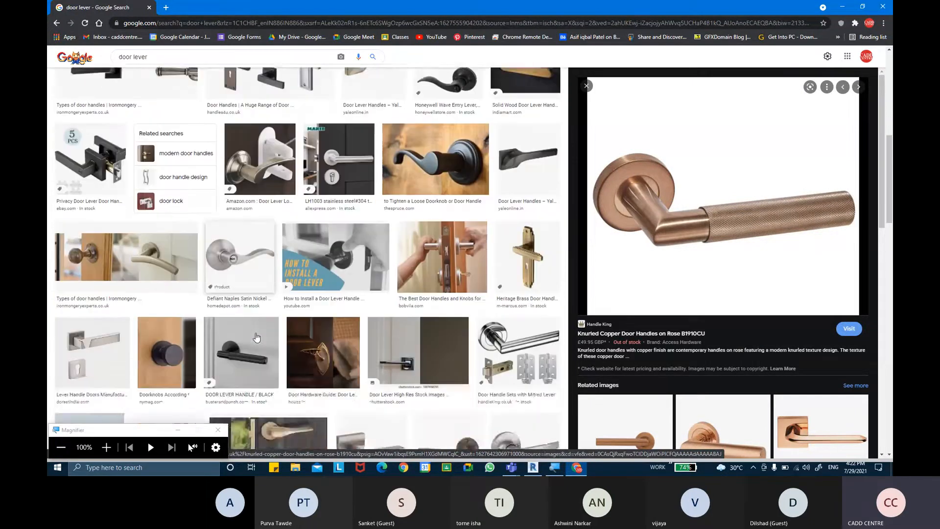
scroll(256, 337, "down", 6)
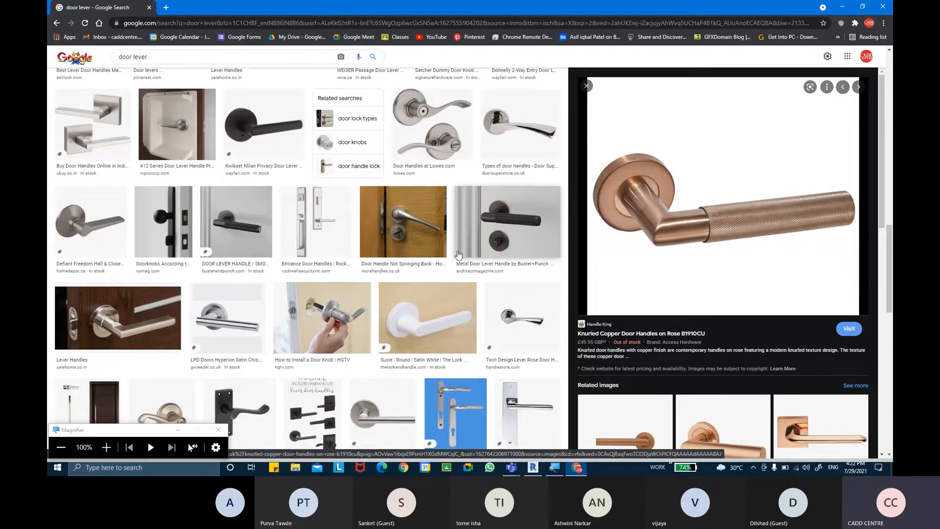
scroll(461, 250, "down", 6)
scroll(456, 265, "down", 6)
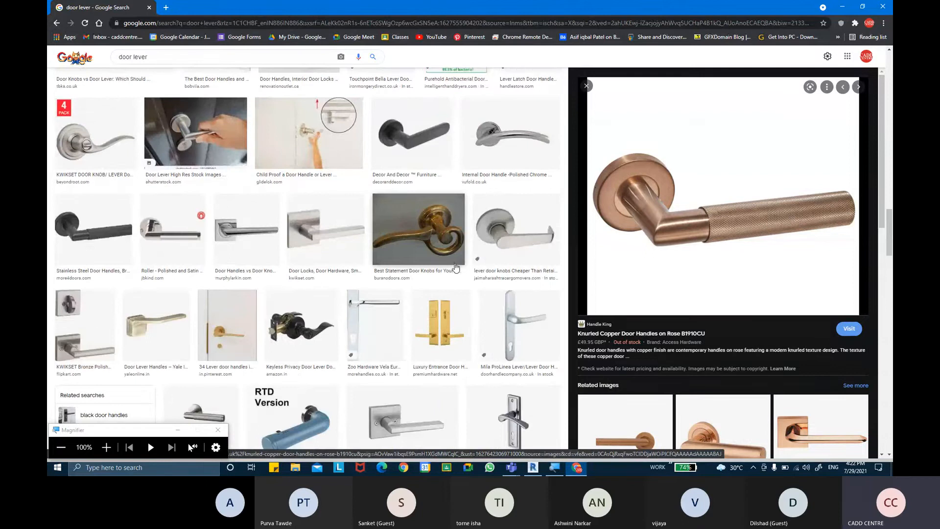
scroll(456, 267, "down", 3)
scroll(489, 294, "up", 3)
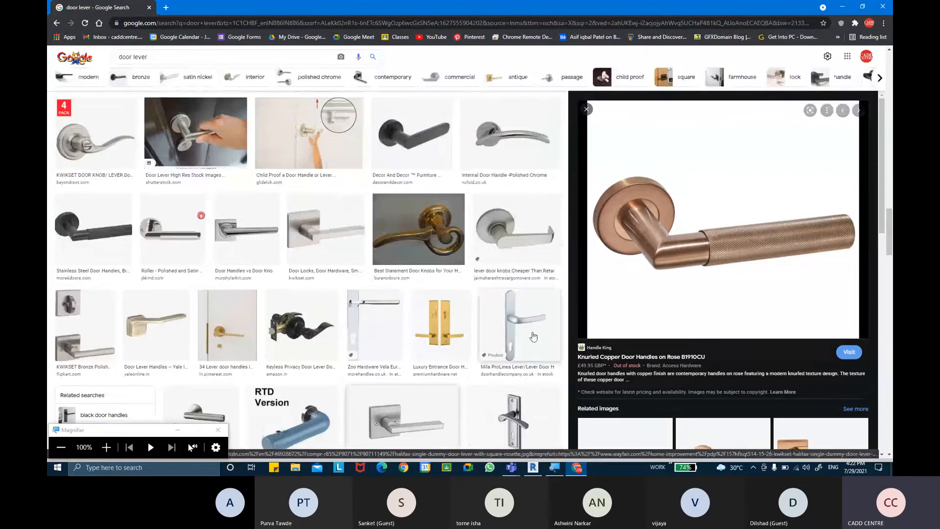
left_click(533, 336)
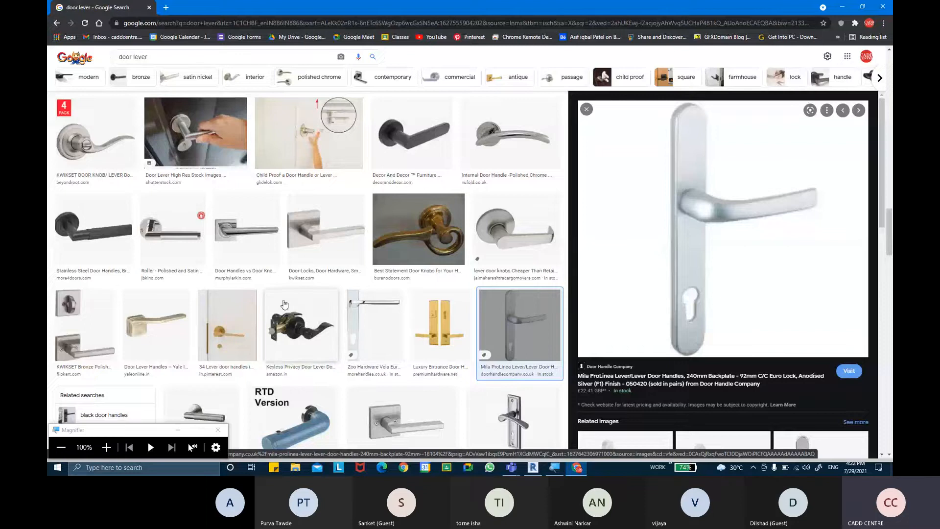
Browse on and preview the Linnea LL-18 stainless steel lever
scroll(280, 306, "down", 4)
scroll(280, 306, "down", 6)
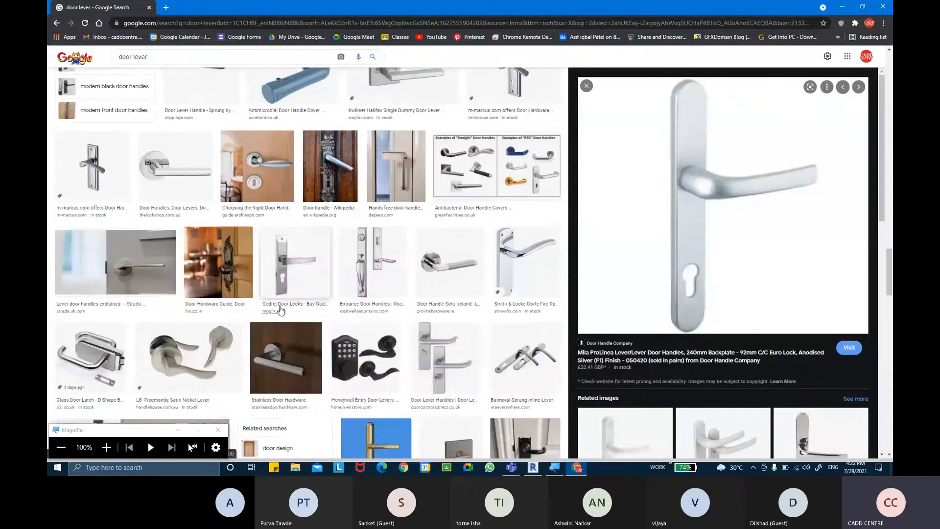
scroll(282, 312, "down", 4)
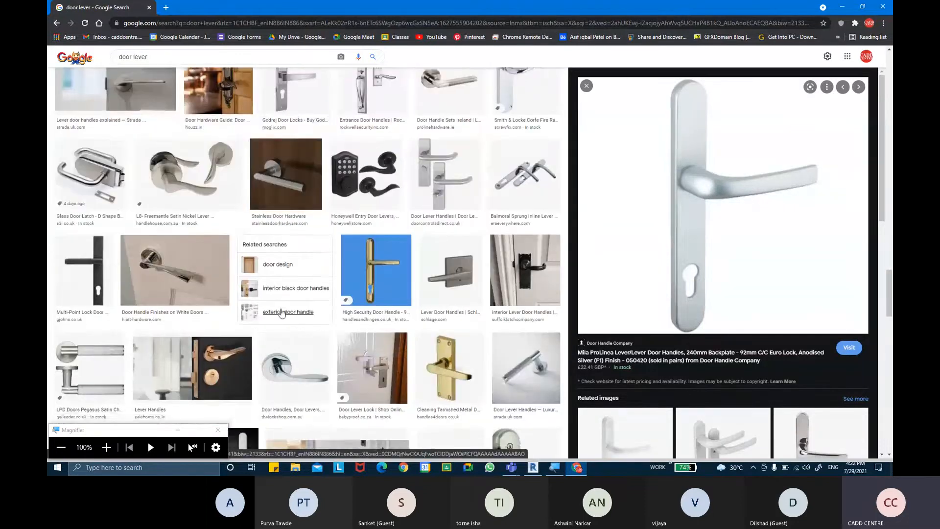
scroll(281, 313, "down", 3)
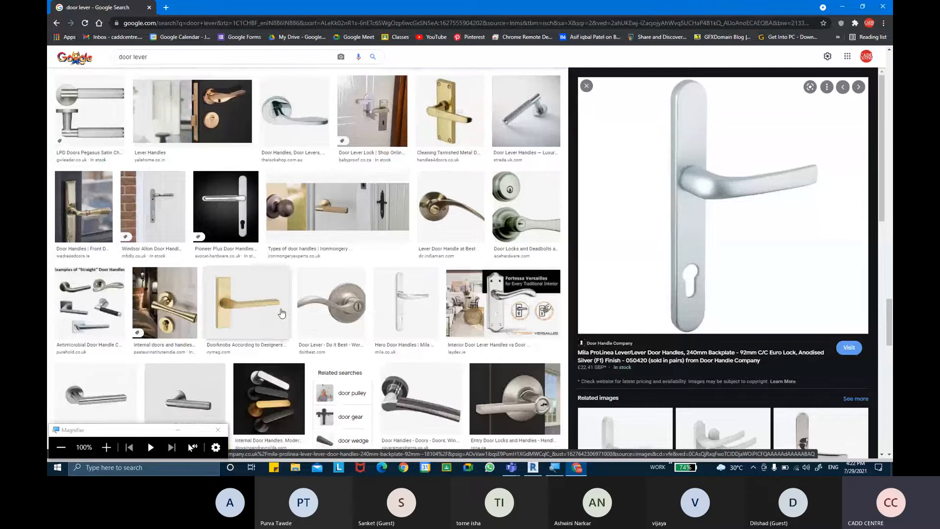
scroll(282, 312, "down", 5)
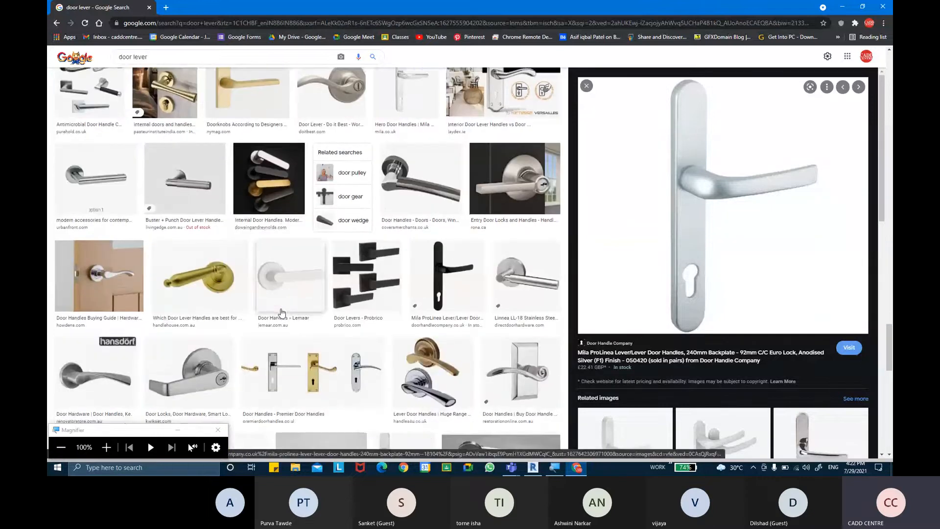
left_click(534, 278)
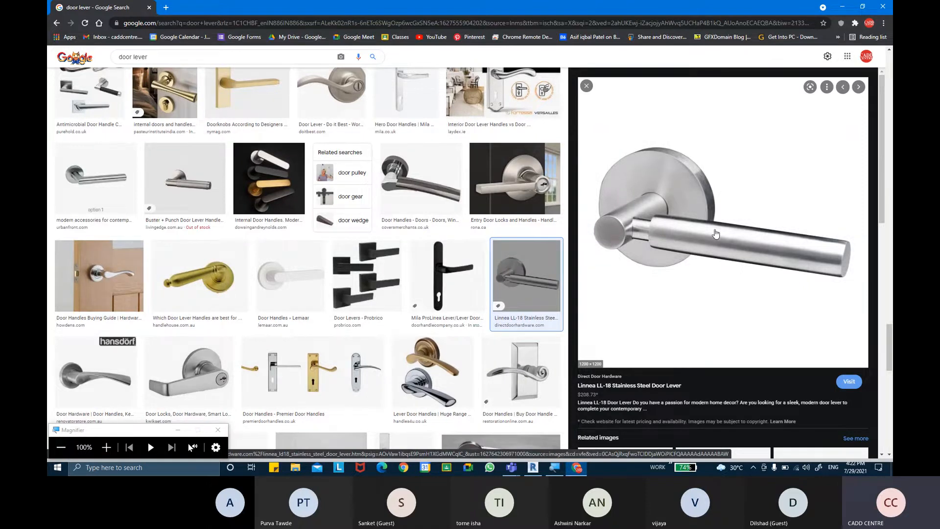
Browse deeper into the results and preview the square-plate lever door knob
scroll(716, 237, "down", 2)
scroll(716, 237, "down", 2)
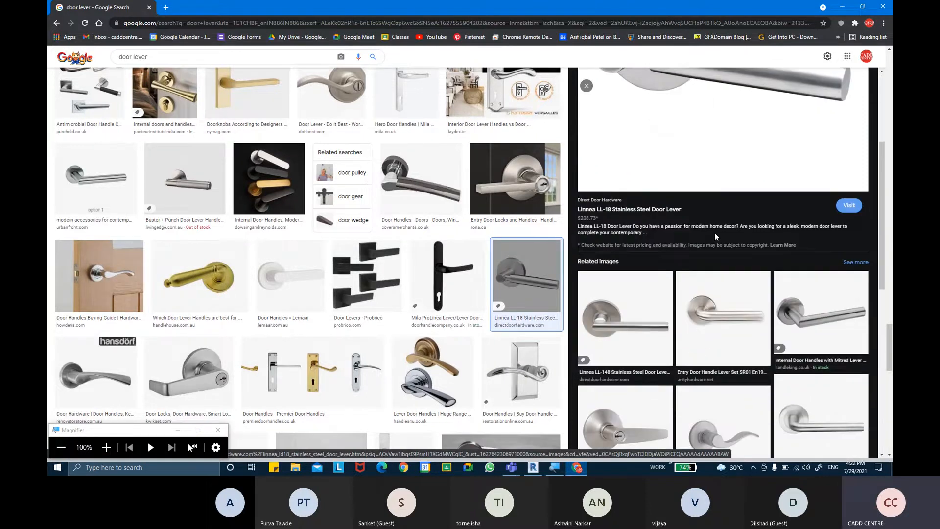
scroll(713, 236, "down", 2)
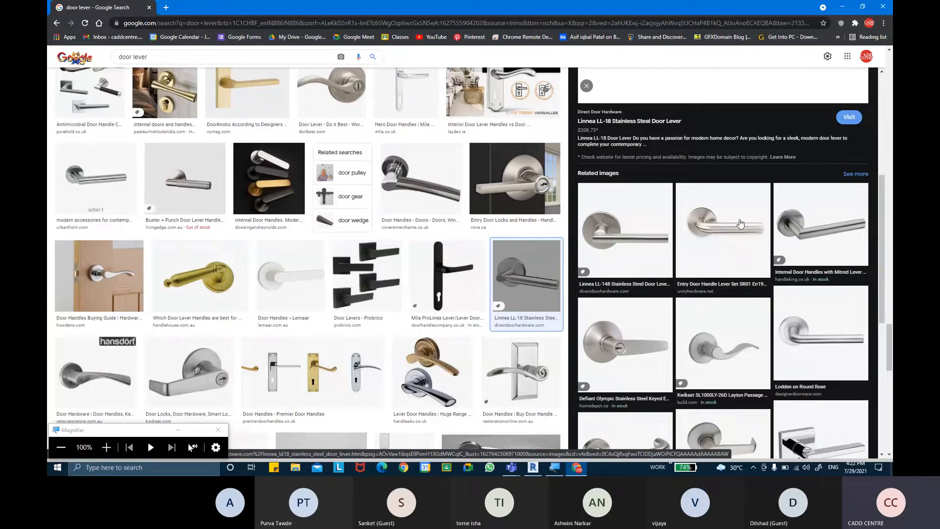
scroll(737, 226, "down", 3)
scroll(741, 226, "down", 1)
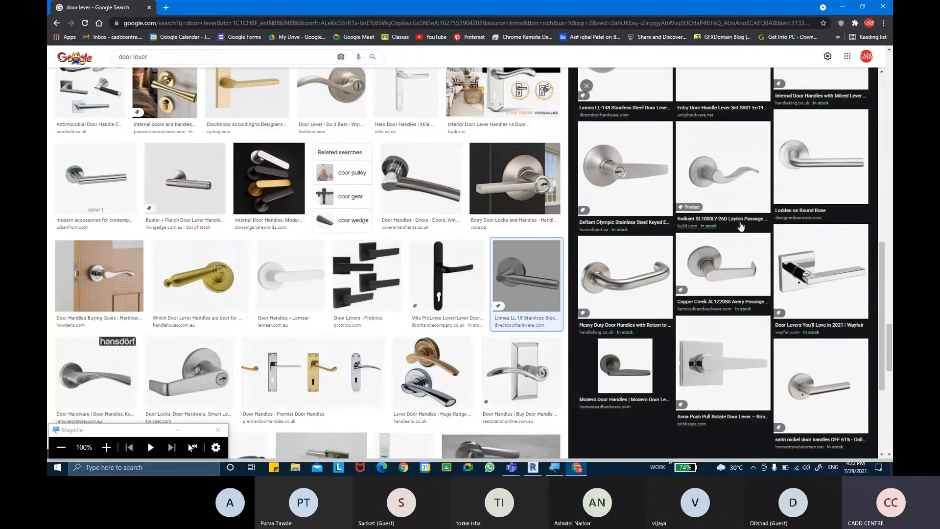
scroll(741, 226, "down", 4)
scroll(741, 228, "up", 10)
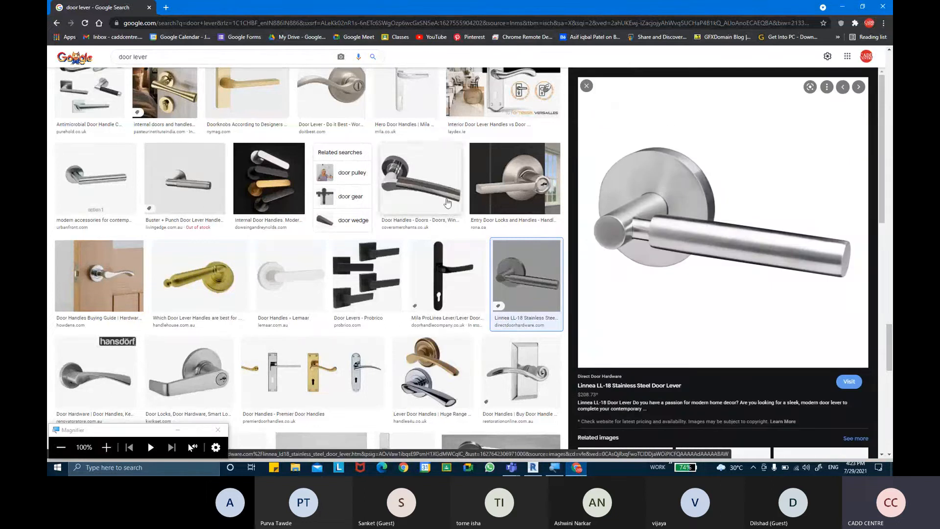
scroll(311, 200, "up", 3)
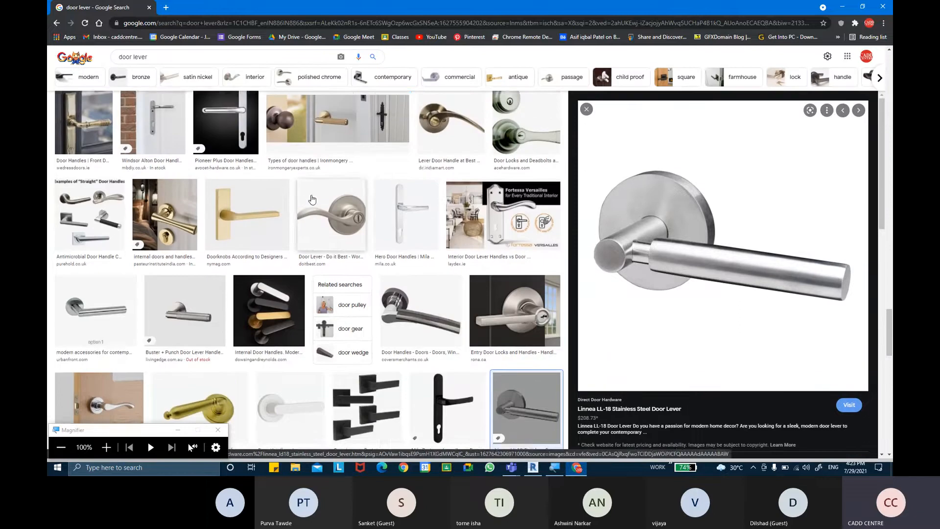
scroll(312, 199, "up", 3)
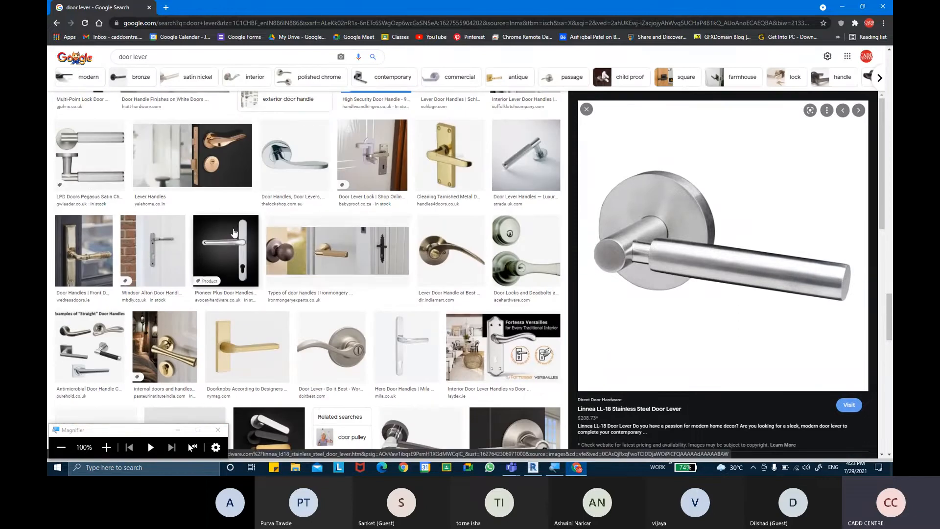
scroll(288, 245, "up", 8)
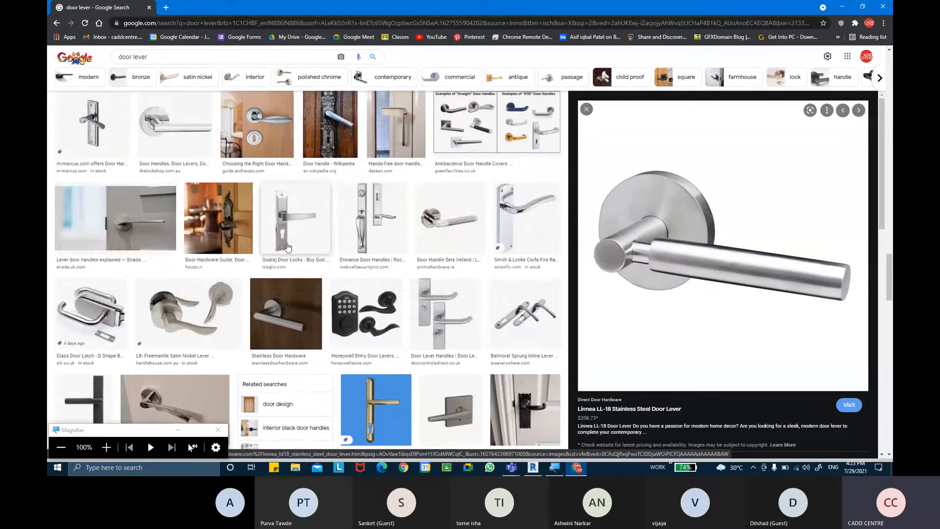
scroll(288, 248, "up", 4)
scroll(289, 251, "down", 9)
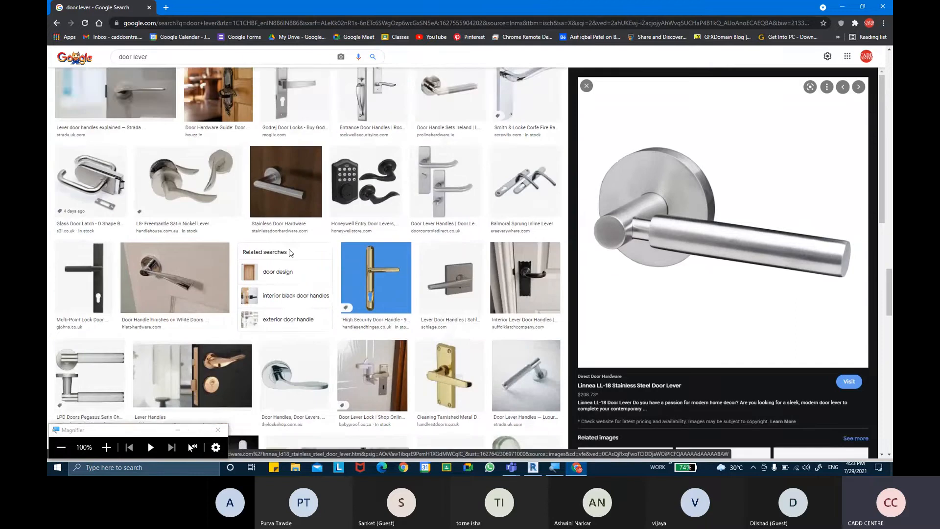
scroll(290, 255, "down", 10)
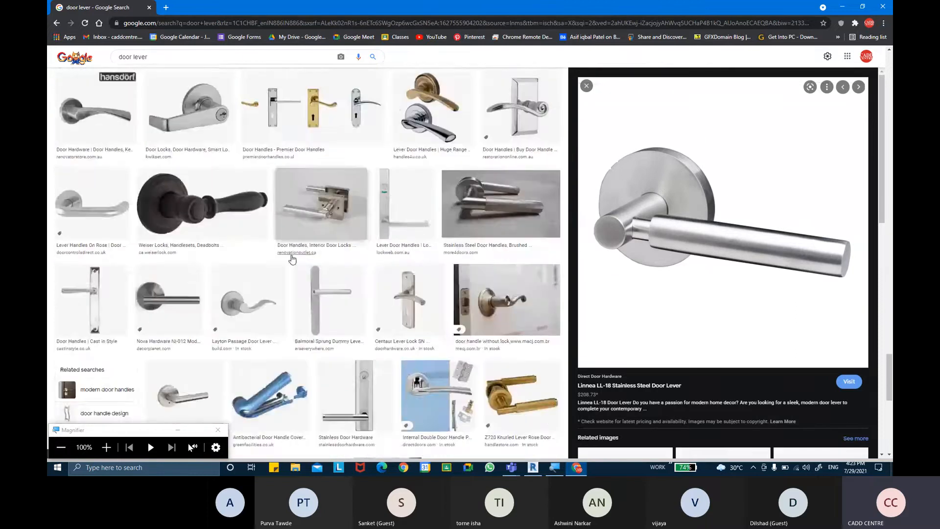
scroll(292, 258, "down", 7)
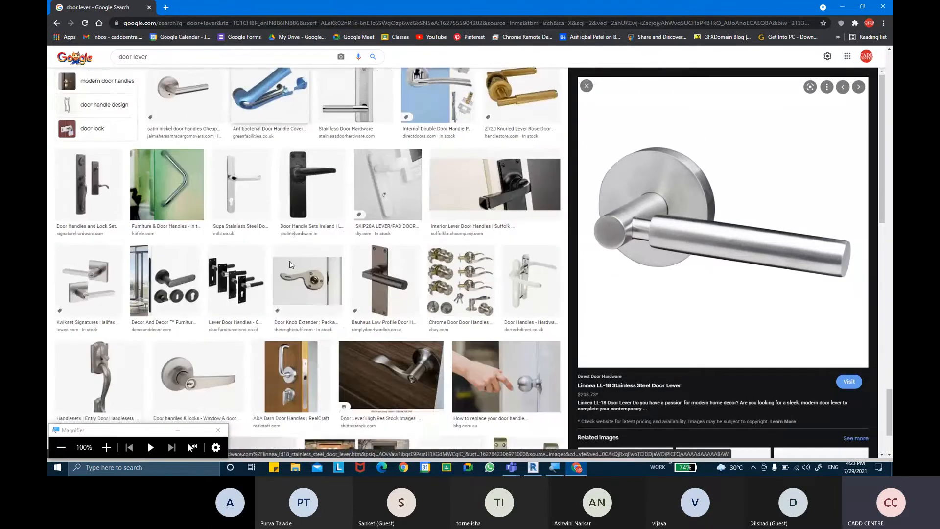
scroll(290, 265, "down", 2)
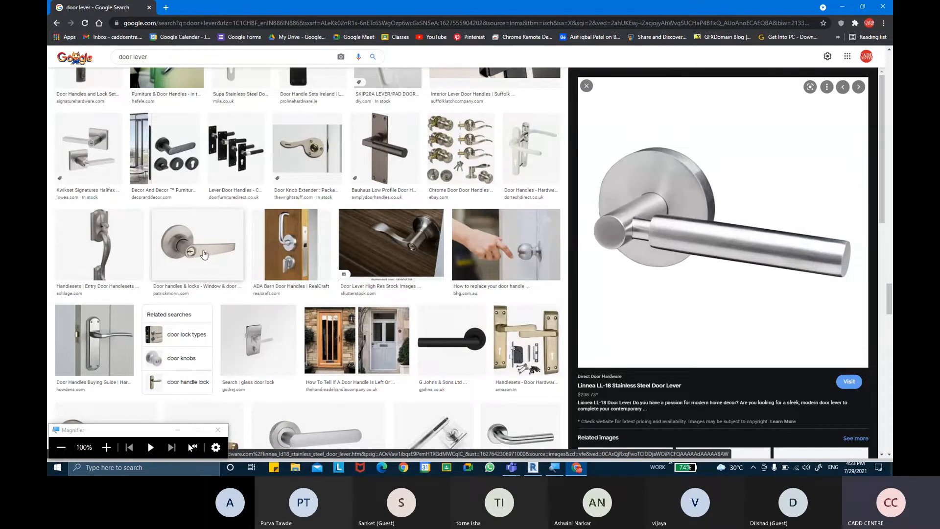
scroll(346, 289, "down", 3)
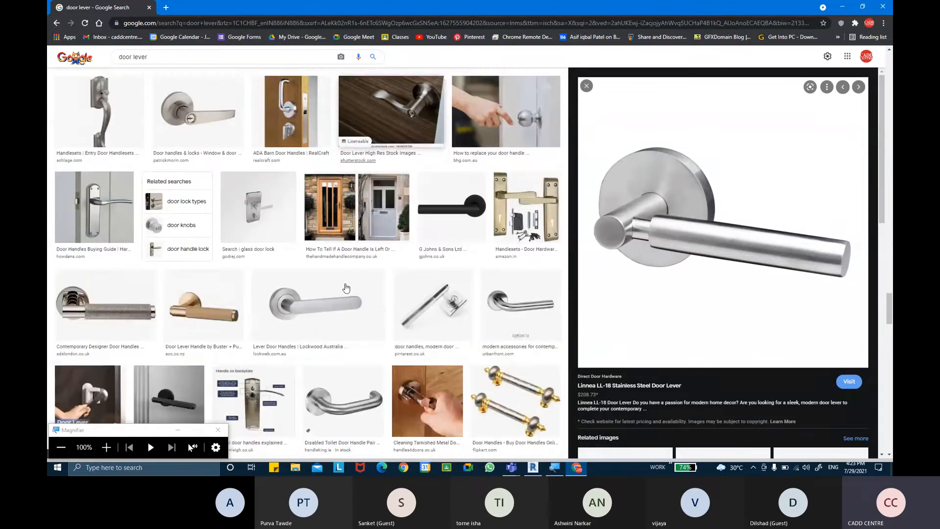
scroll(346, 288, "down", 5)
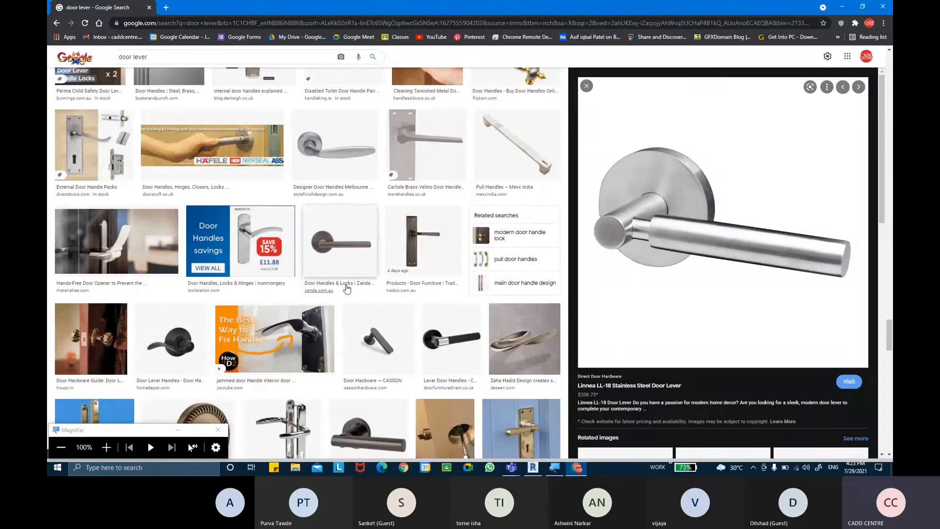
scroll(346, 288, "down", 3)
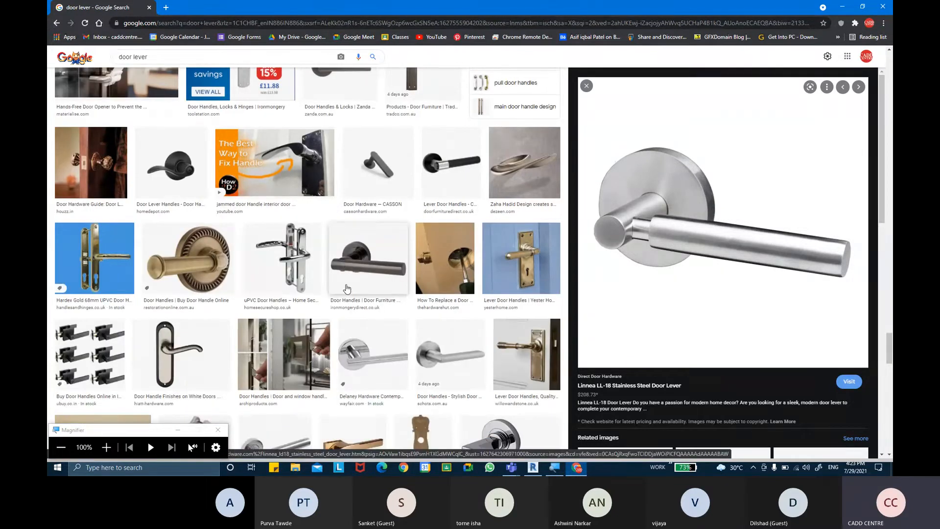
scroll(347, 289, "down", 2)
scroll(346, 288, "down", 2)
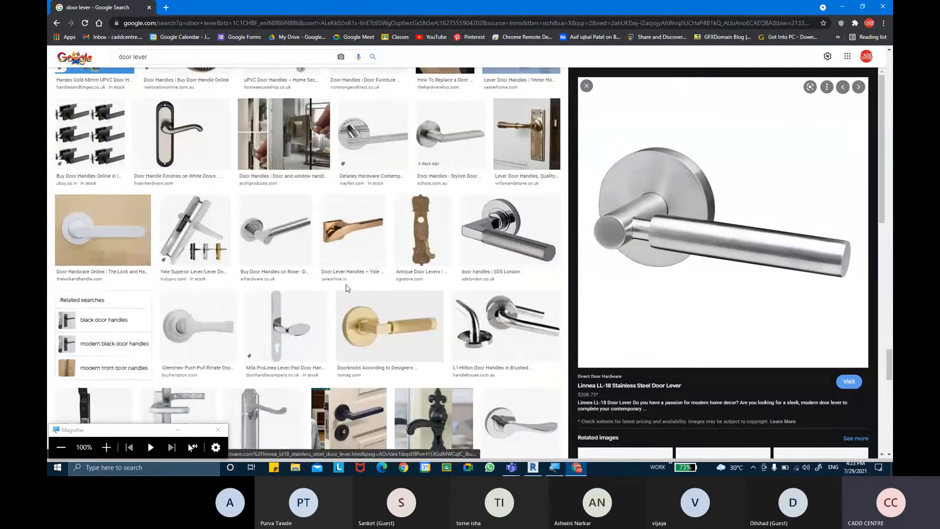
scroll(346, 288, "down", 4)
scroll(346, 289, "down", 5)
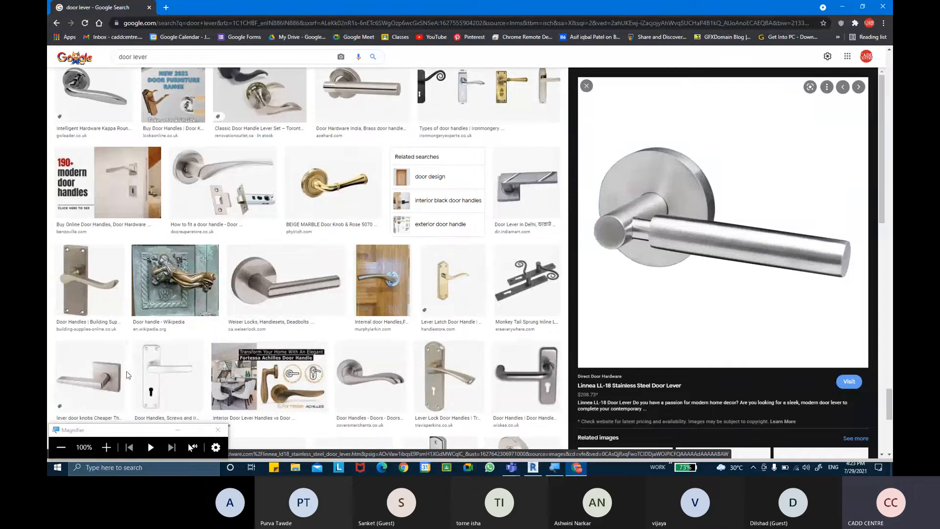
left_click(109, 380)
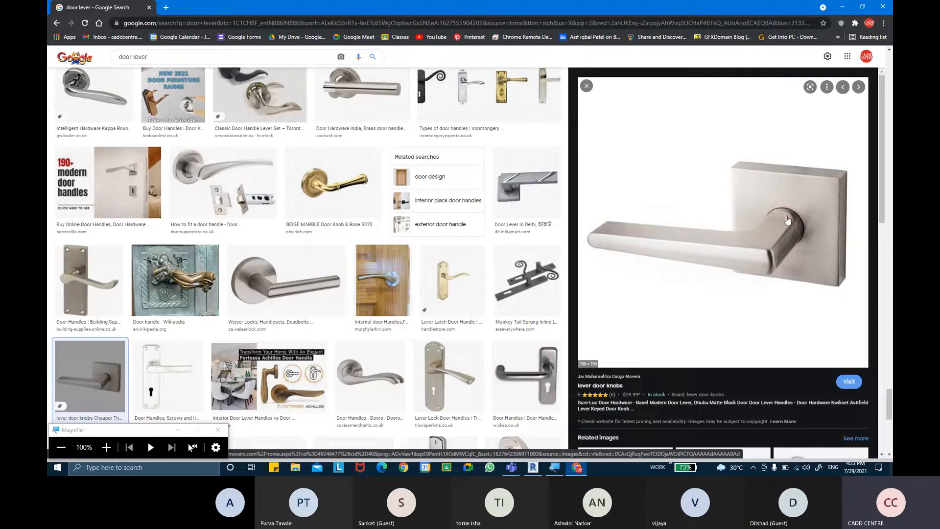
Return to Revit, then zoom out and orbit the single panel door to see its back side
left_click(533, 467)
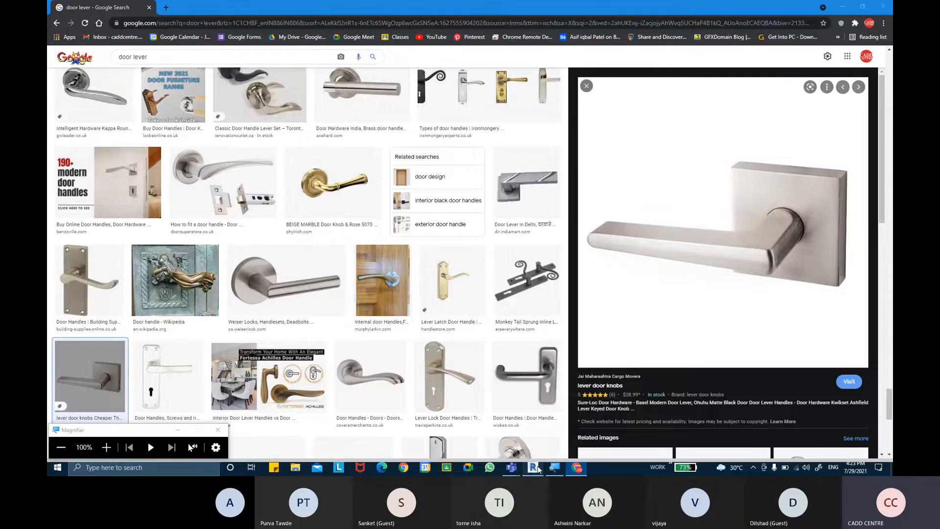
scroll(449, 253, "down", 5)
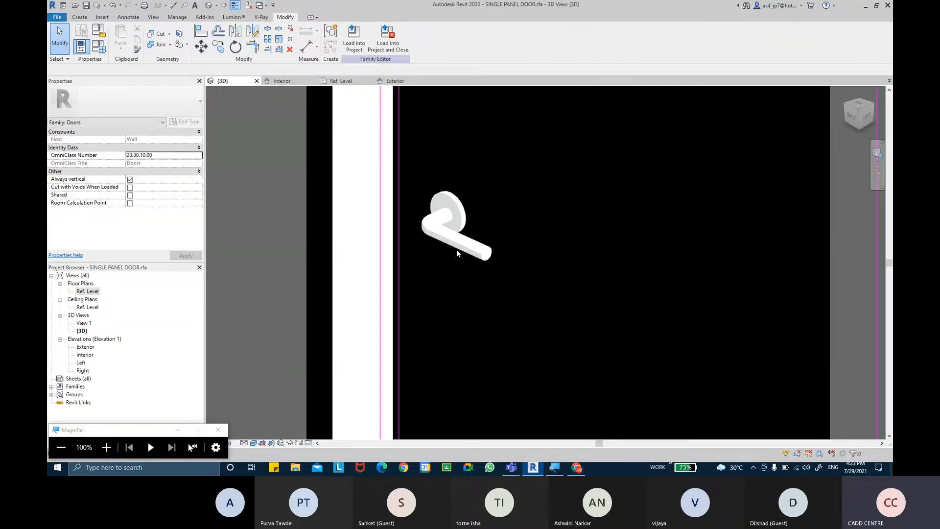
scroll(443, 274, "down", 5)
middle_click_drag(344, 333, 583, 343, "shift")
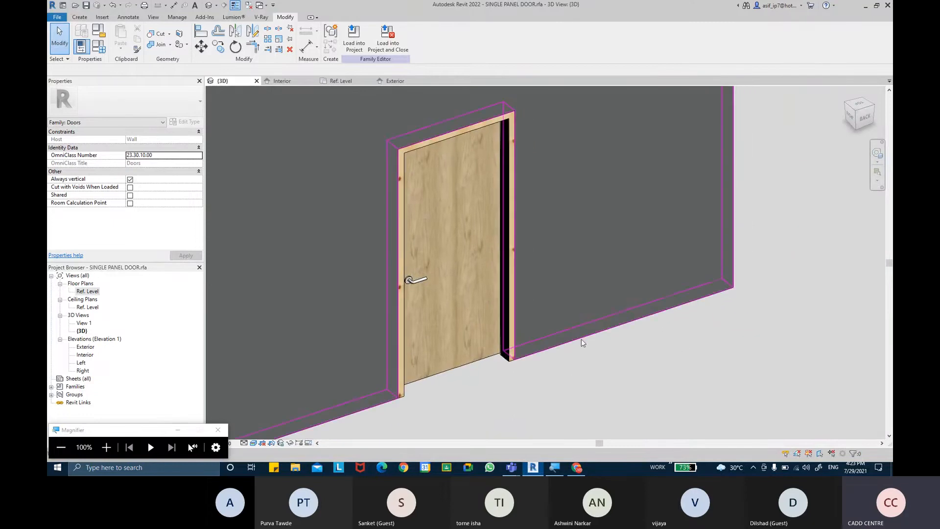
Create a new family from the English 'Metric Generic Model face based.rft' template
left_click(64, 17)
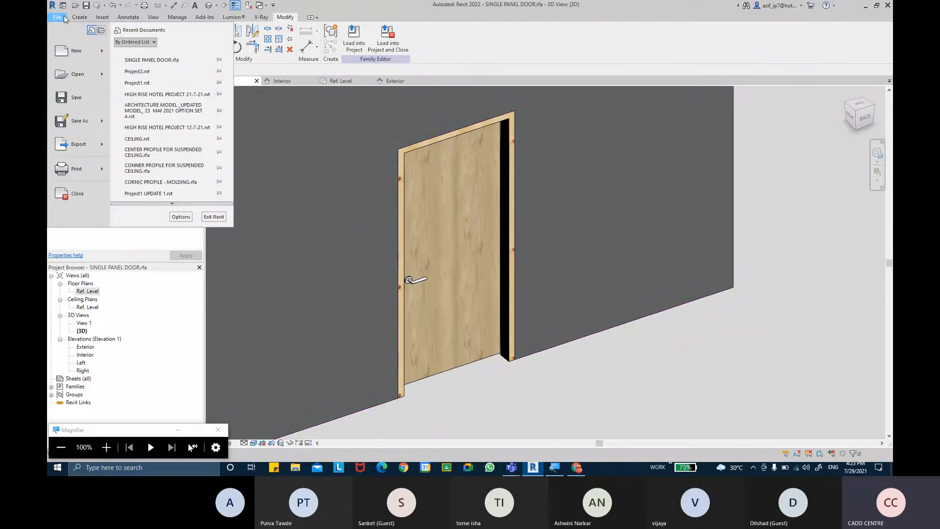
mouse_move(104, 61)
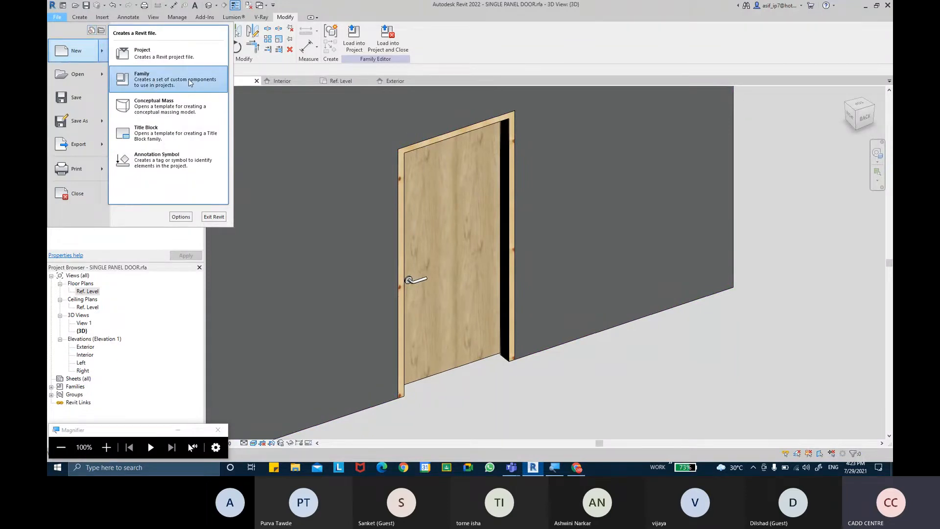
left_click(191, 83)
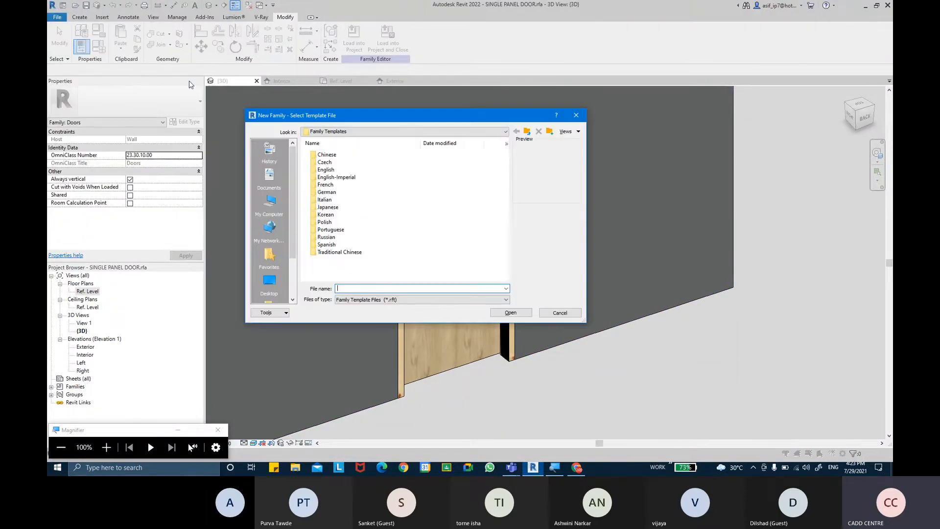
double_click(332, 170)
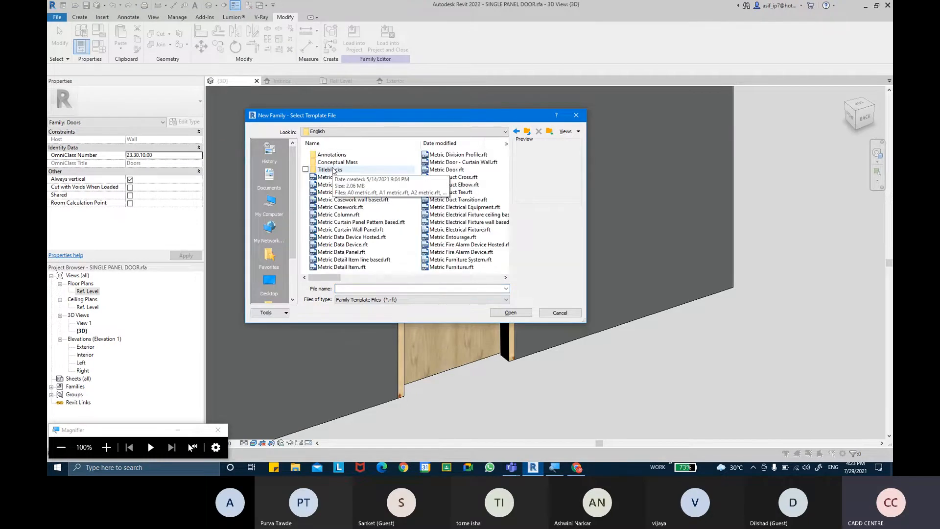
scroll(333, 171, "down", 5)
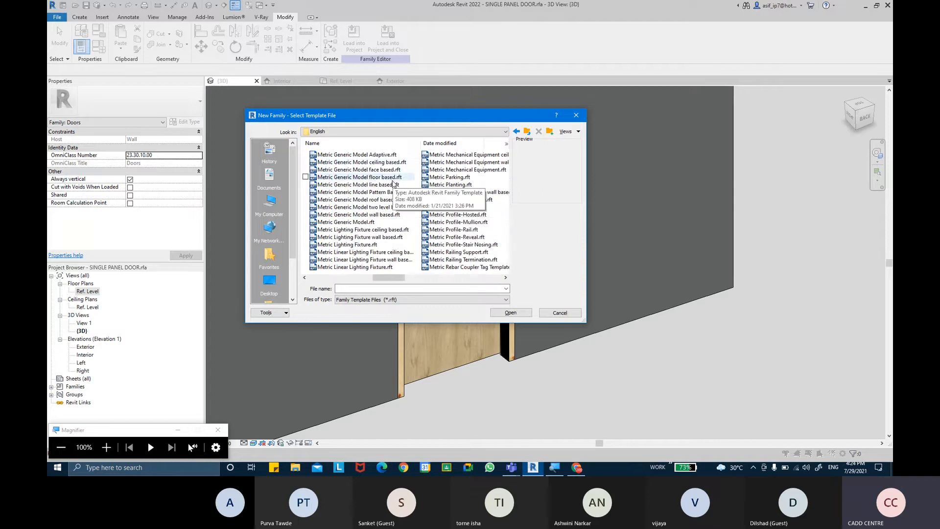
left_click(388, 169)
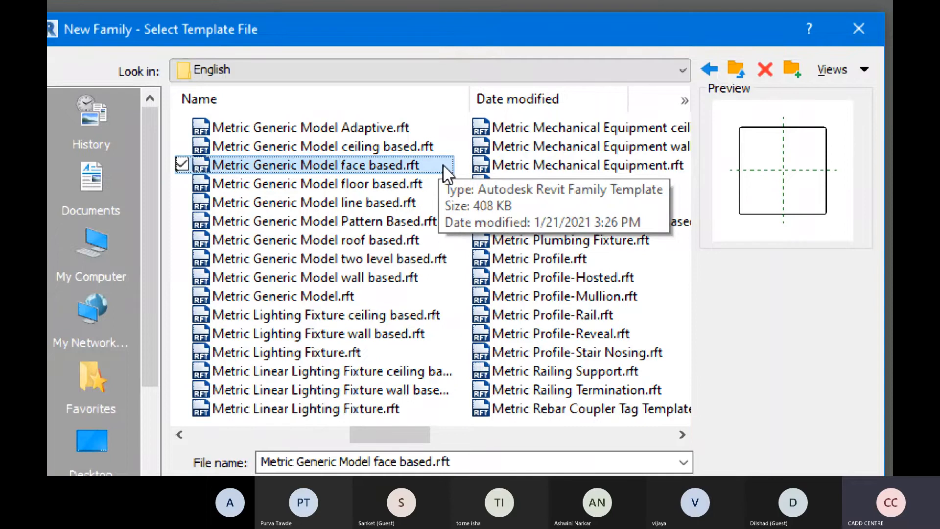
key("super+minus")
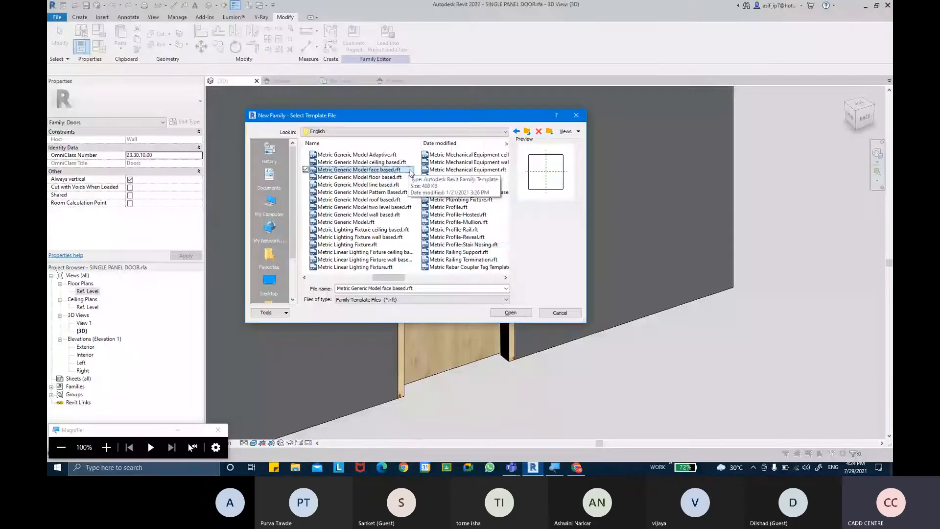
left_click(529, 313)
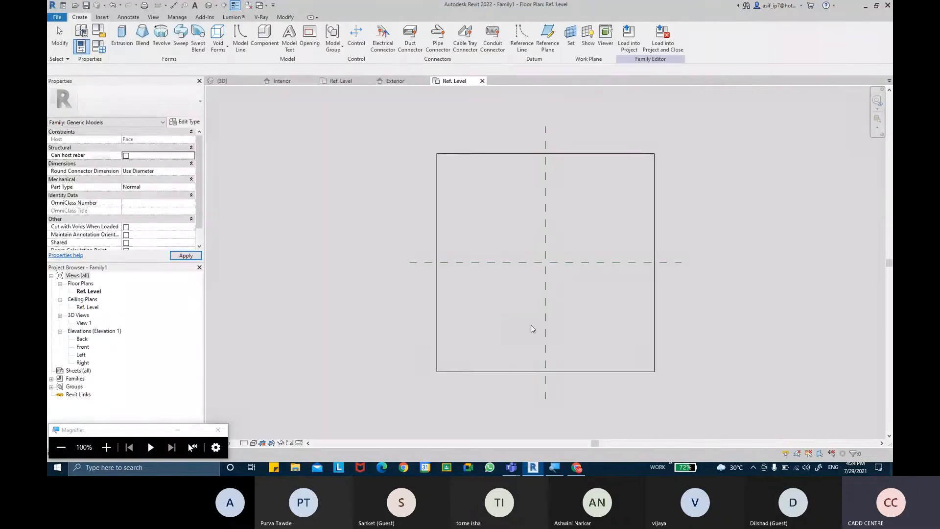
Go back to Chrome's 'door lever' image results
left_click(580, 469)
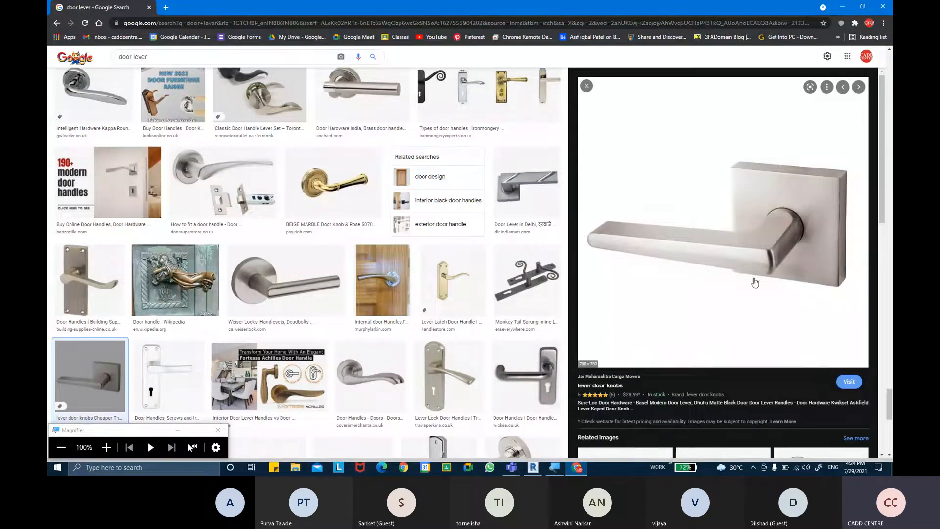
Open the square-base lever's source page, return to the results, then bring back the Revit family plan
left_click(815, 275)
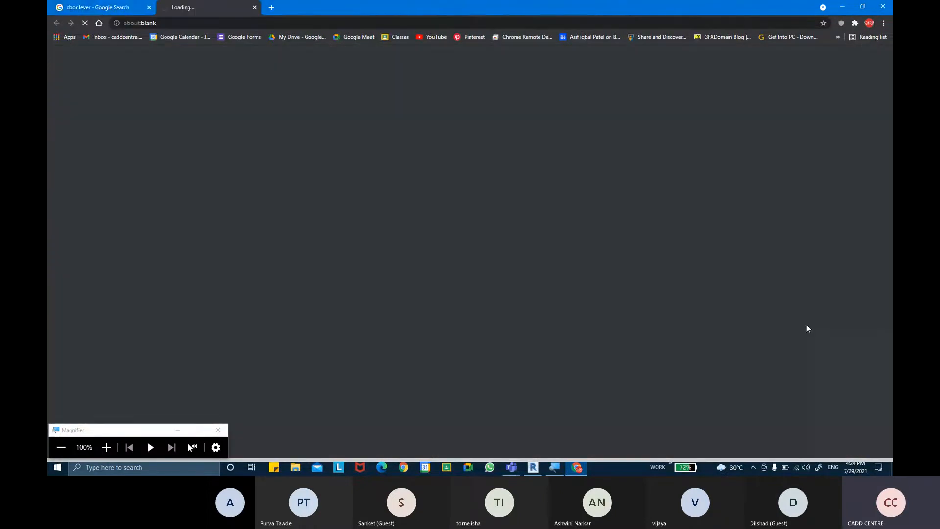
left_click(95, 6)
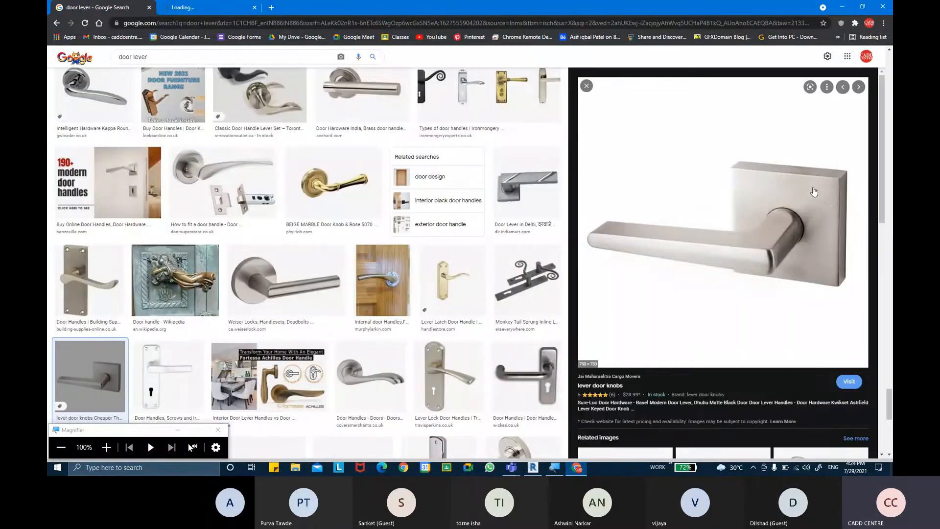
left_click(533, 467)
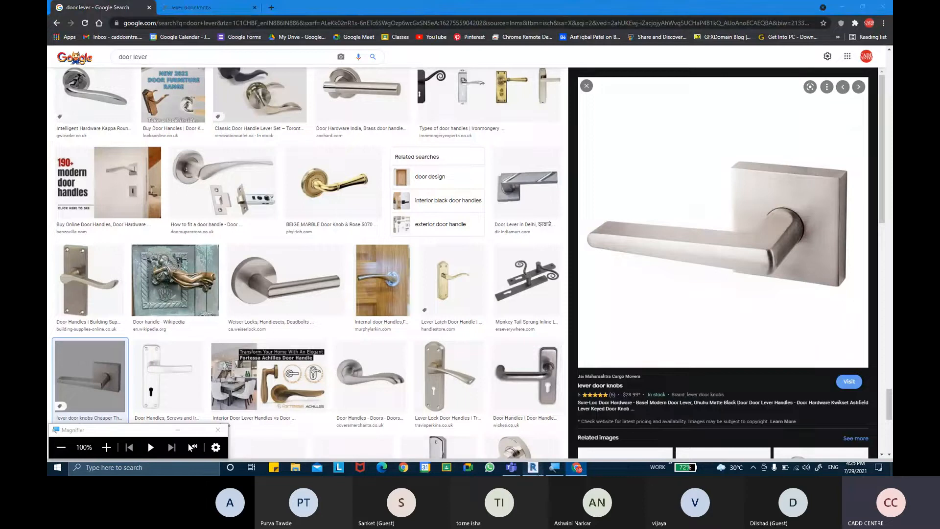
middle_click_drag(565, 254, 564, 263)
scroll(561, 262, "up", 1)
Start a solid extrusion and sketch a 35 by 40 rectangle around the reference-plane intersection
middle_click_drag(548, 252, 535, 266)
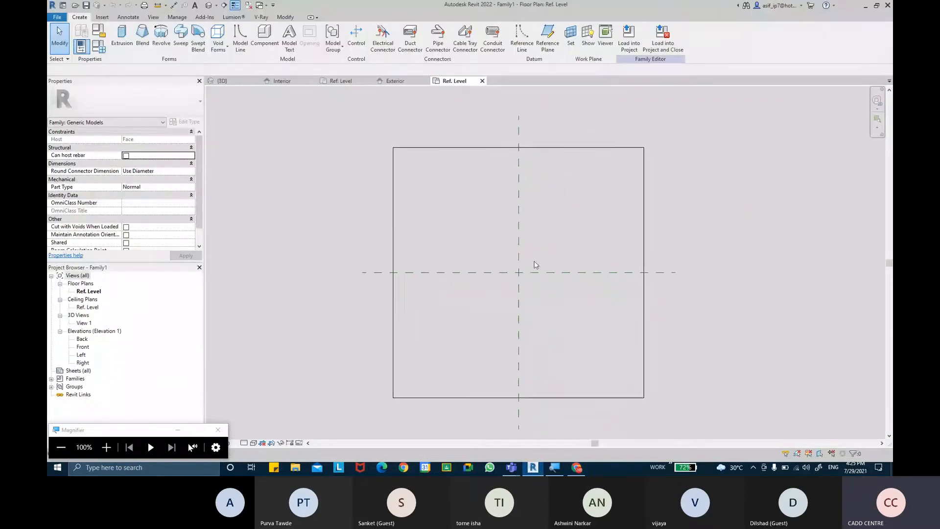
scroll(565, 277, "up", 1)
scroll(527, 289, "up", 3)
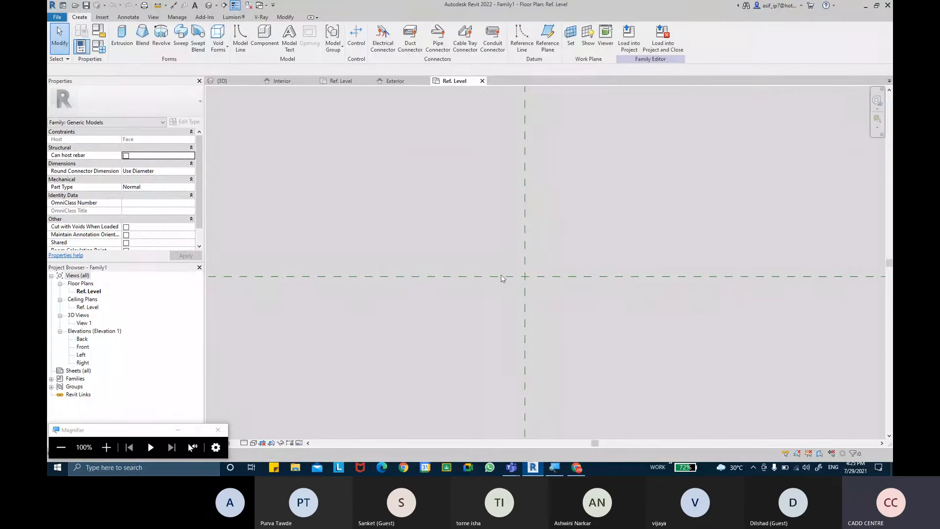
left_click(123, 45)
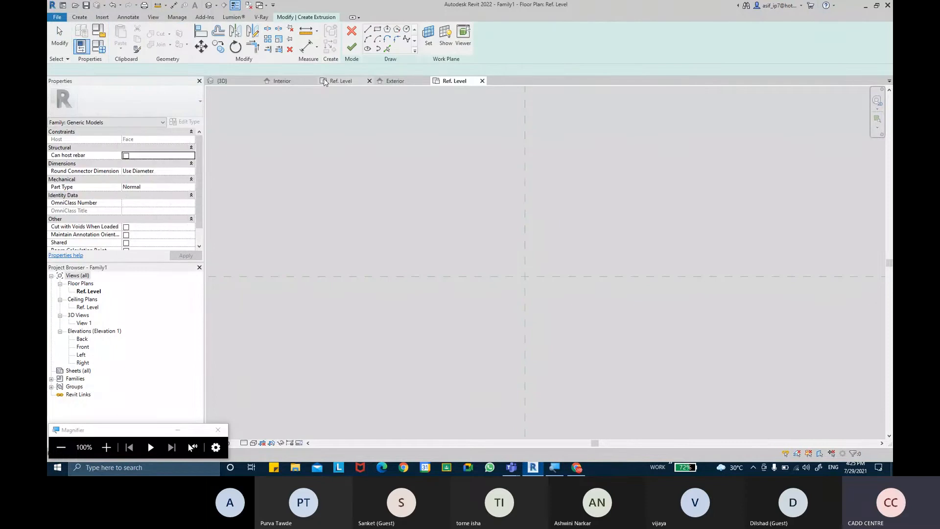
left_click(377, 29)
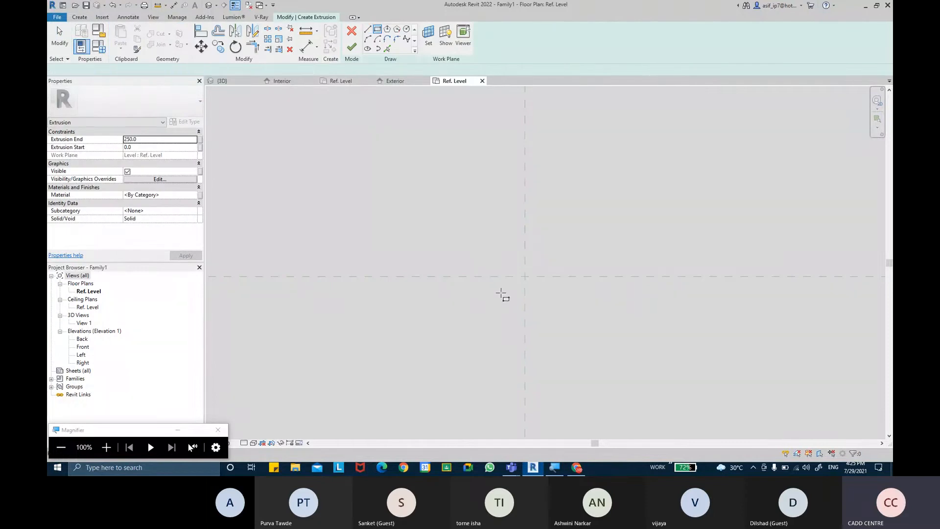
scroll(504, 294, "up", 1)
left_click(522, 240)
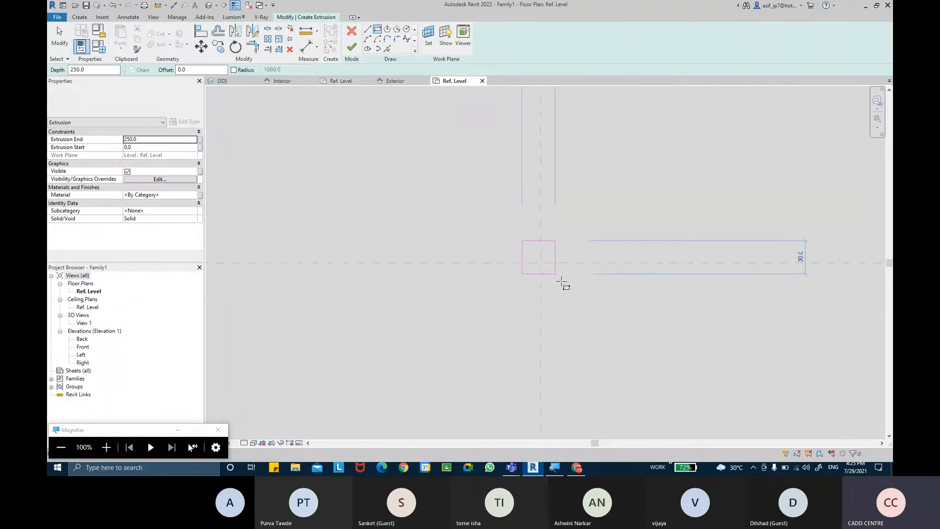
left_click(560, 285)
scroll(571, 273, "up", 2)
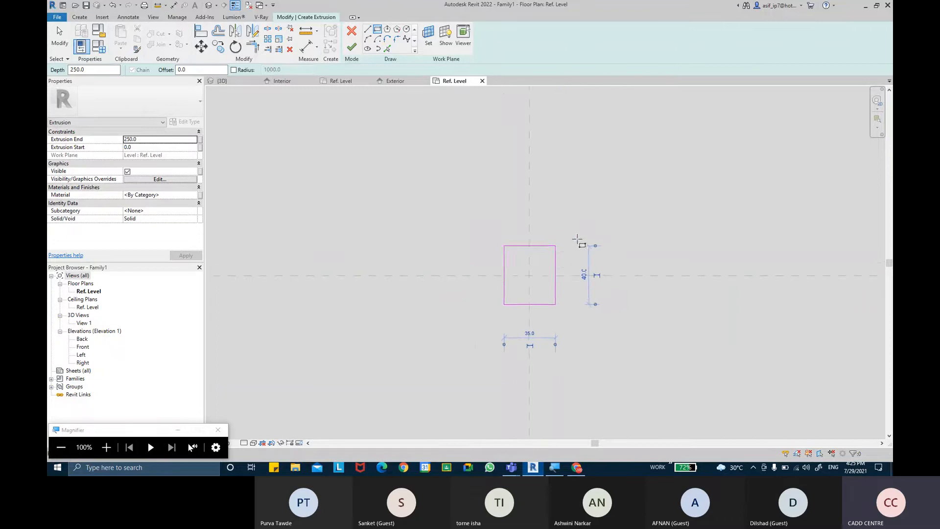
left_click(59, 34)
scroll(514, 273, "up", 4)
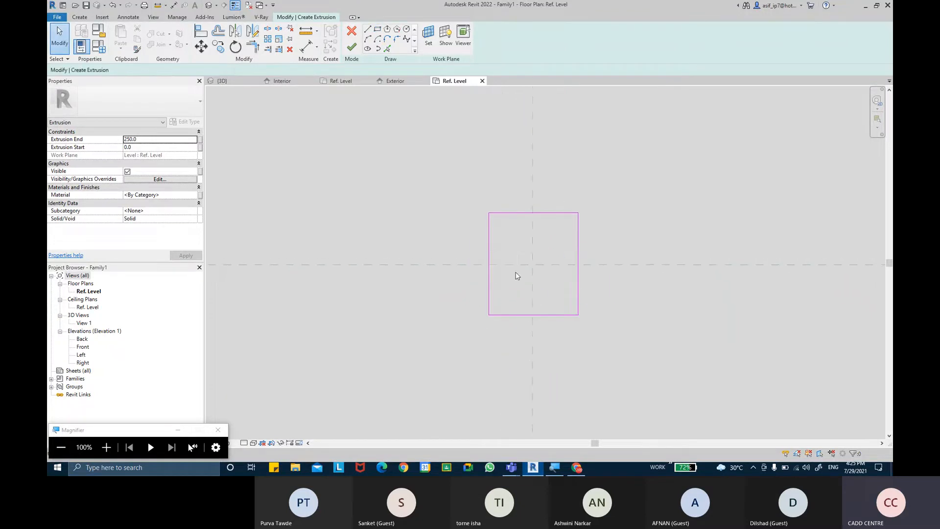
middle_click_drag(550, 271, 408, 277)
scroll(409, 277, "up", 1)
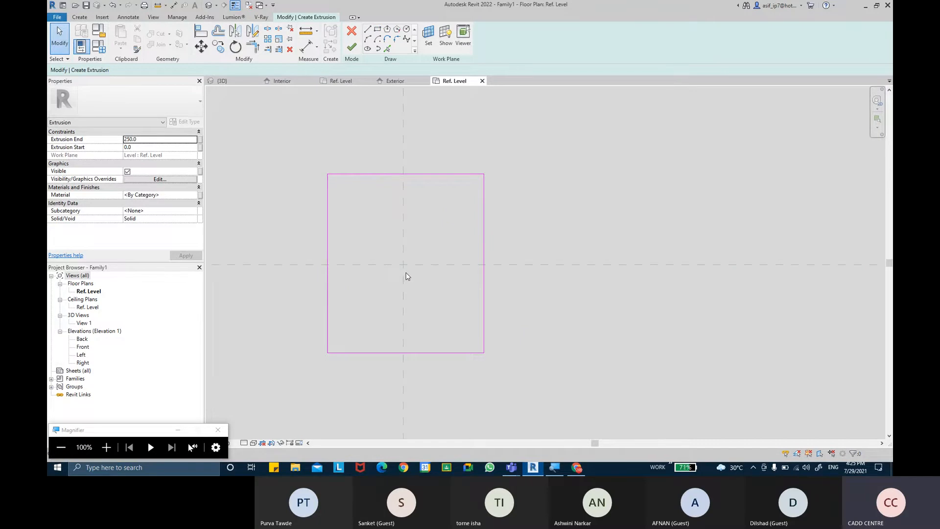
Admit the waiting guest into the Teams meeting, then hide the meeting window
left_click(512, 468)
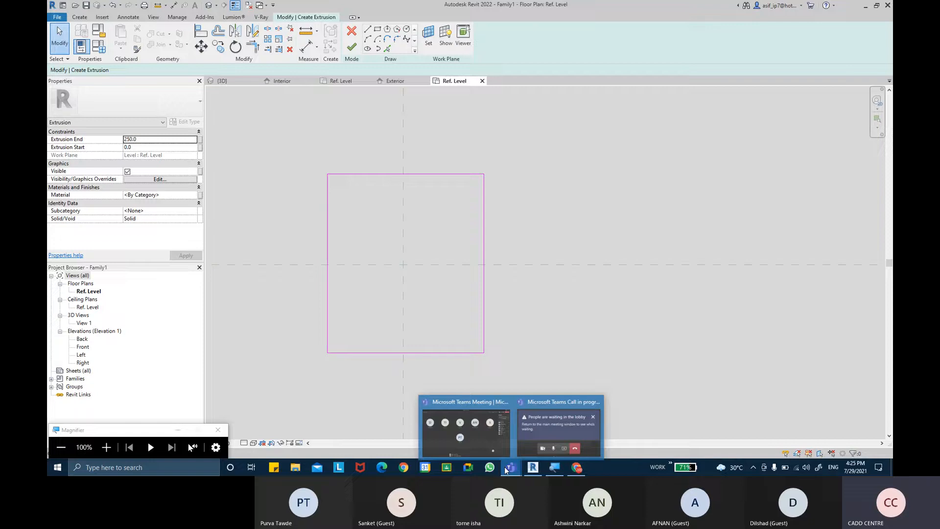
left_click(483, 427)
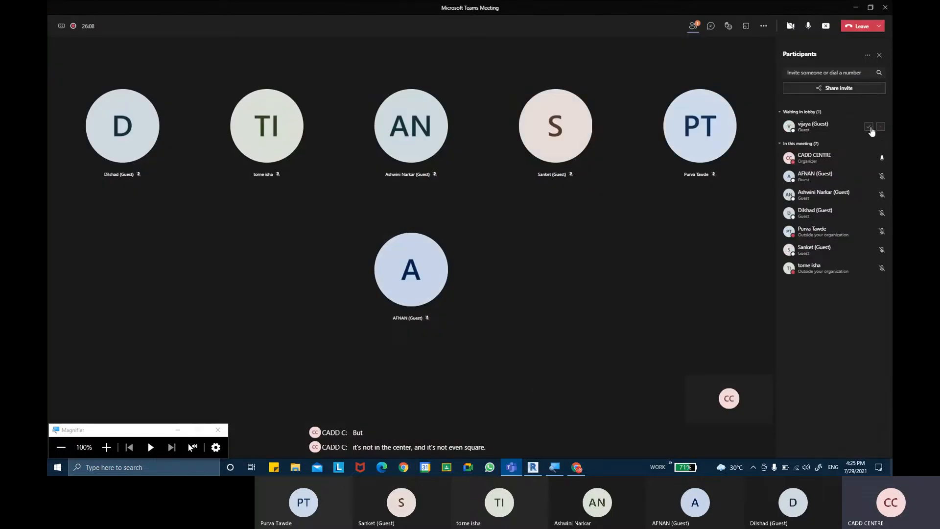
left_click(872, 126)
left_click(855, 8)
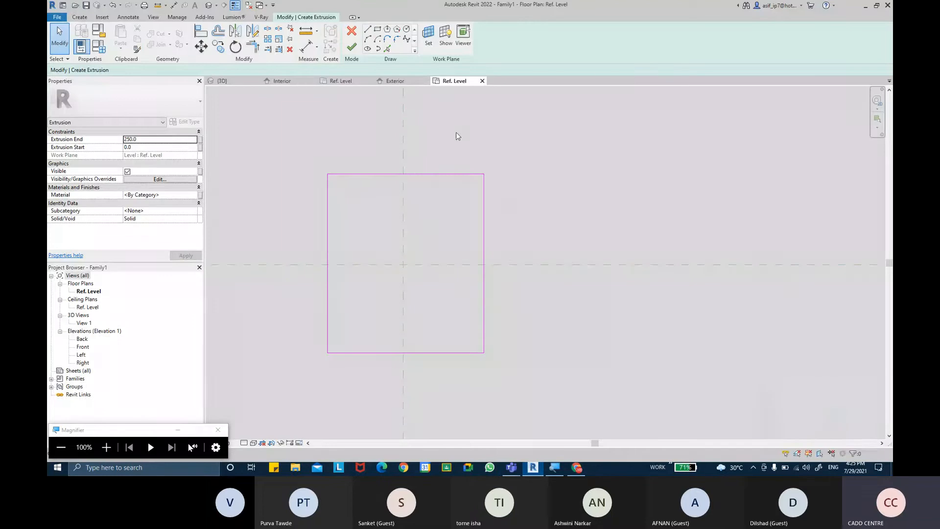
Dimension left edge, vertical centre plane and right edge, and set the string to EQ
left_click(309, 48)
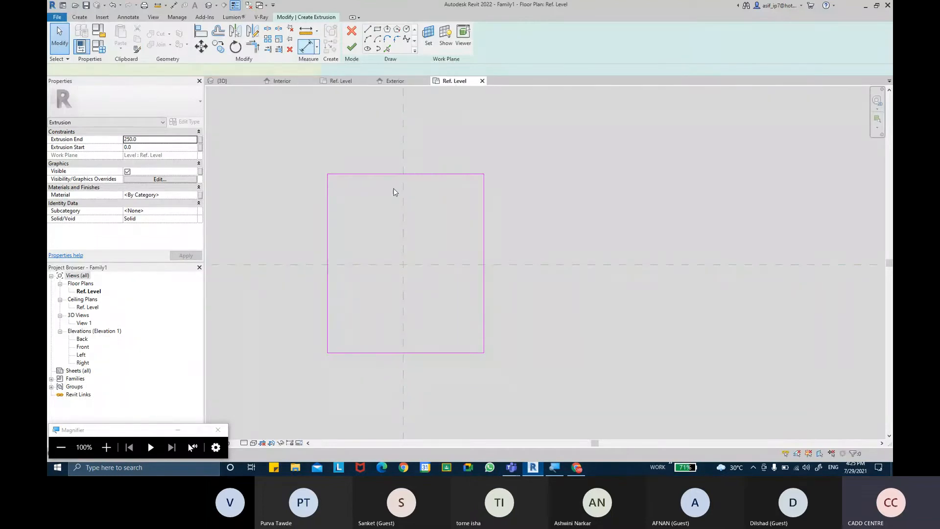
left_click(329, 219)
left_click(404, 218)
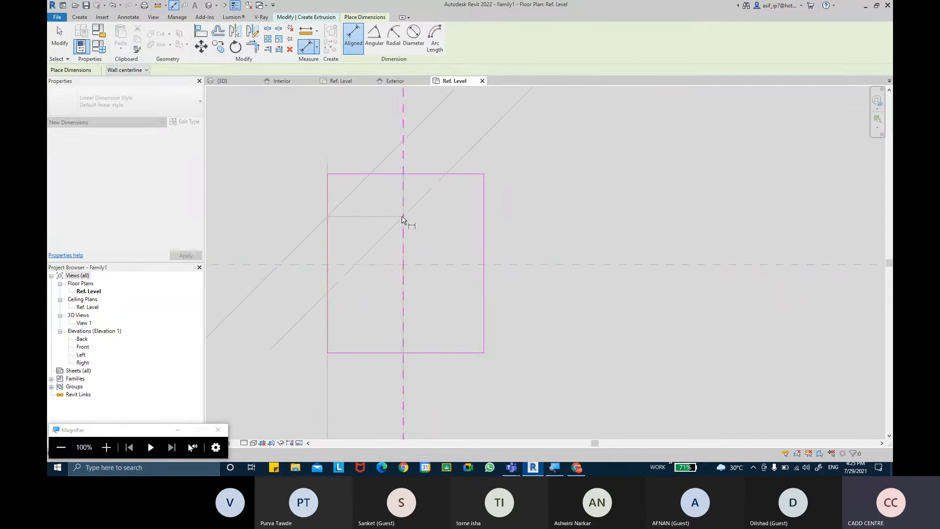
left_click(484, 215)
scroll(516, 160, "down", 5)
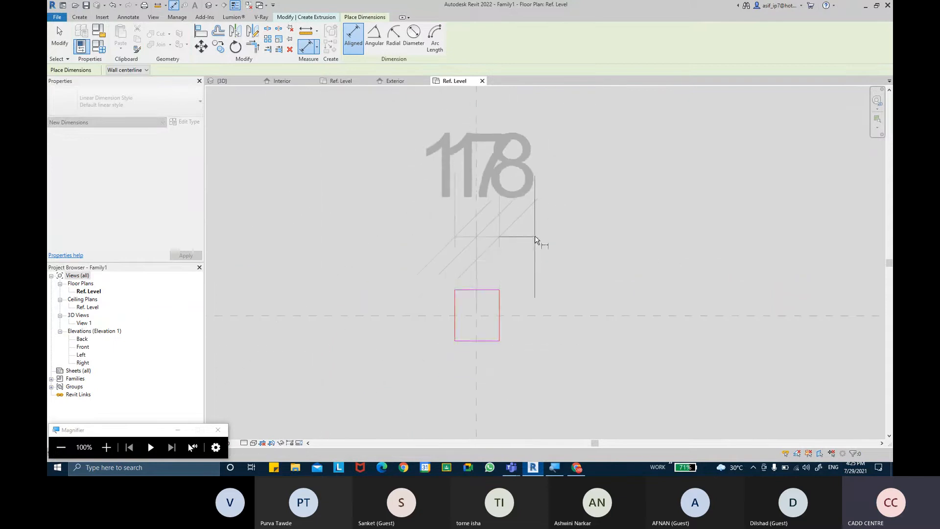
middle_click_drag(467, 133, 466, 223)
scroll(473, 196, "down", 3)
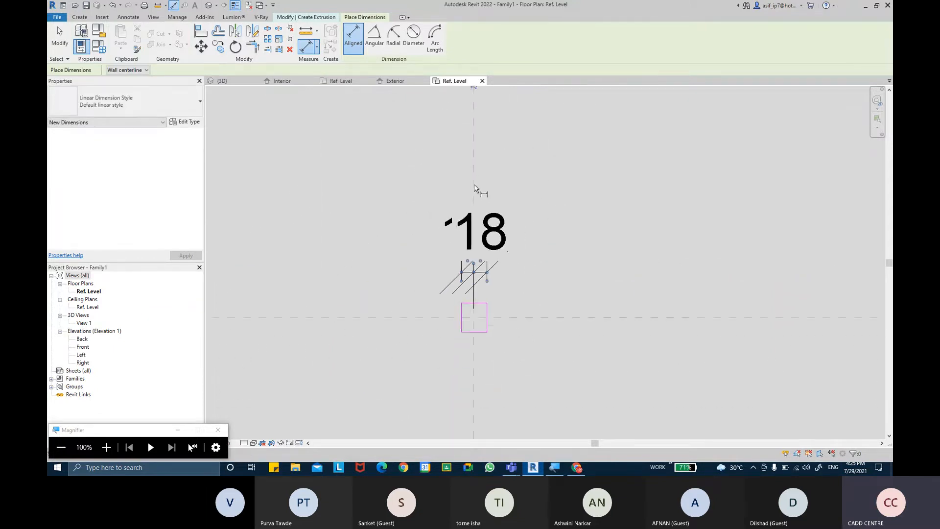
middle_click_drag(476, 131, 475, 174)
left_click(472, 126)
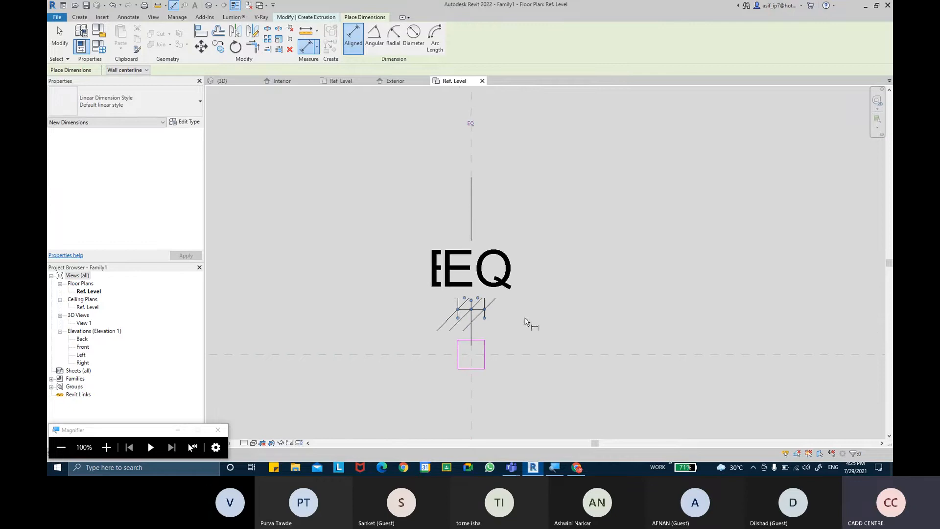
middle_click_drag(525, 319, 512, 306)
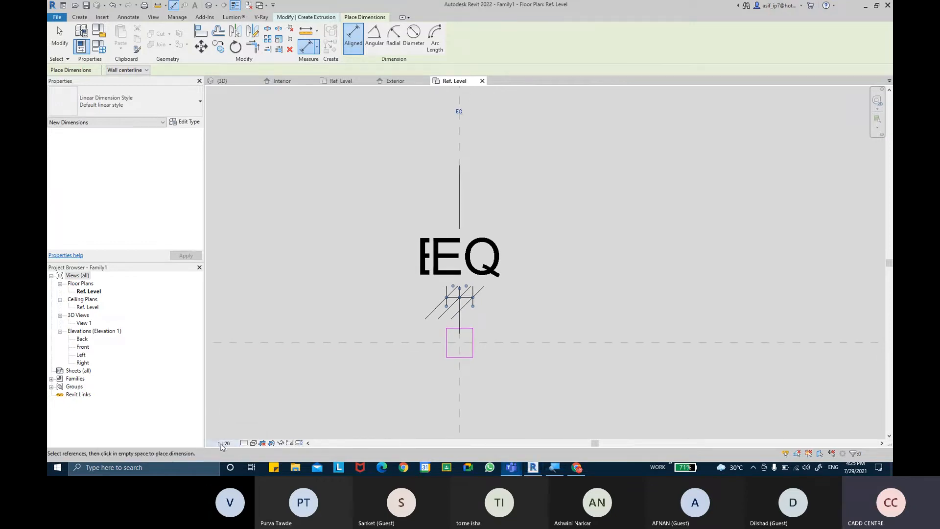
Change the view scale to 1 : 5, then to 1 : 2
left_click(224, 443)
left_click(230, 337)
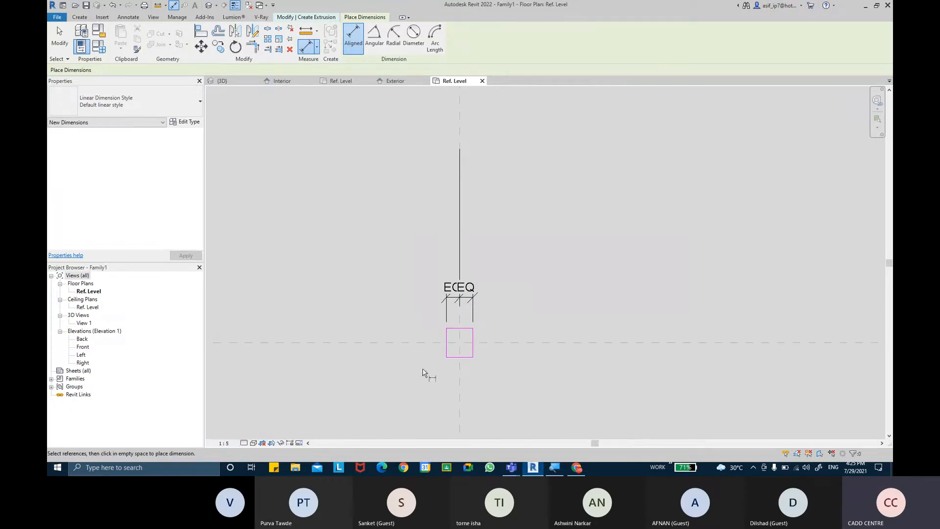
left_click(225, 443)
left_click(230, 326)
scroll(478, 323, "up", 2)
scroll(446, 314, "up", 2)
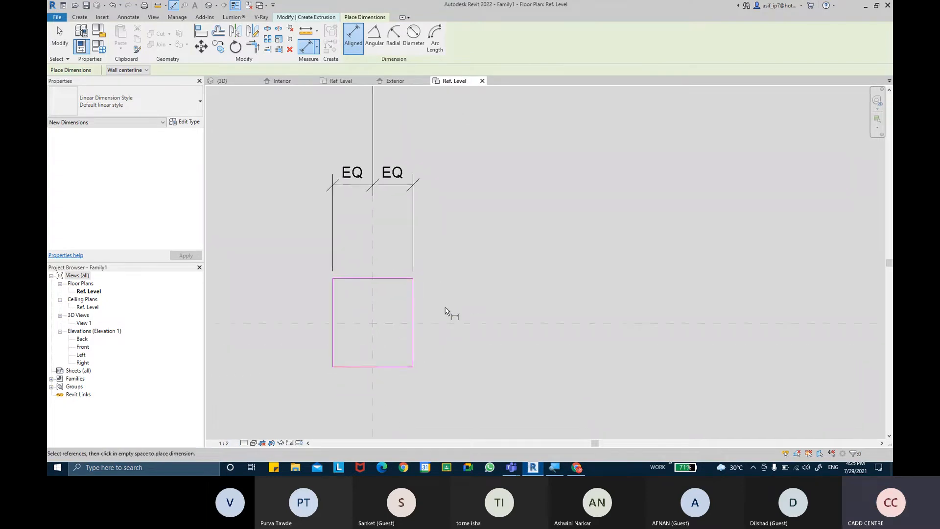
Place the 20|20 height dimension through the horizontal centre plane and make it EQ
left_click(408, 367)
left_click(395, 324)
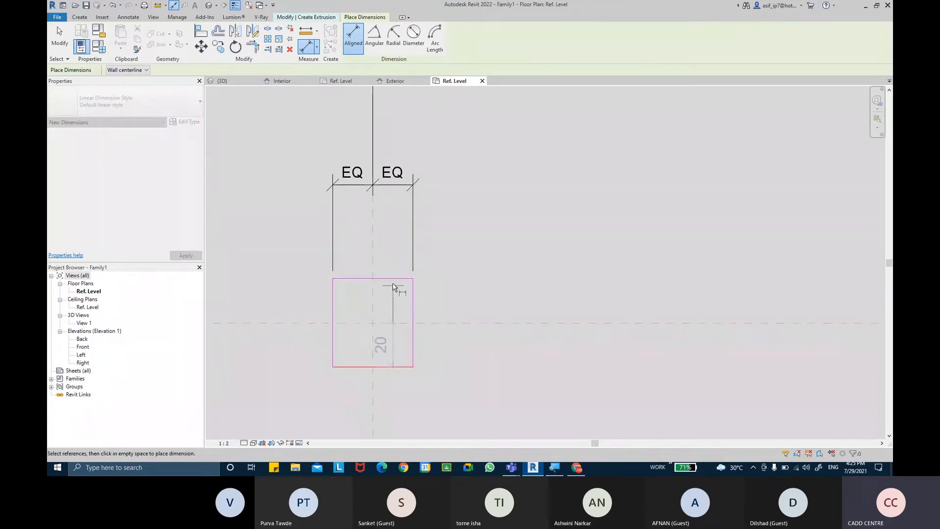
left_click(501, 265)
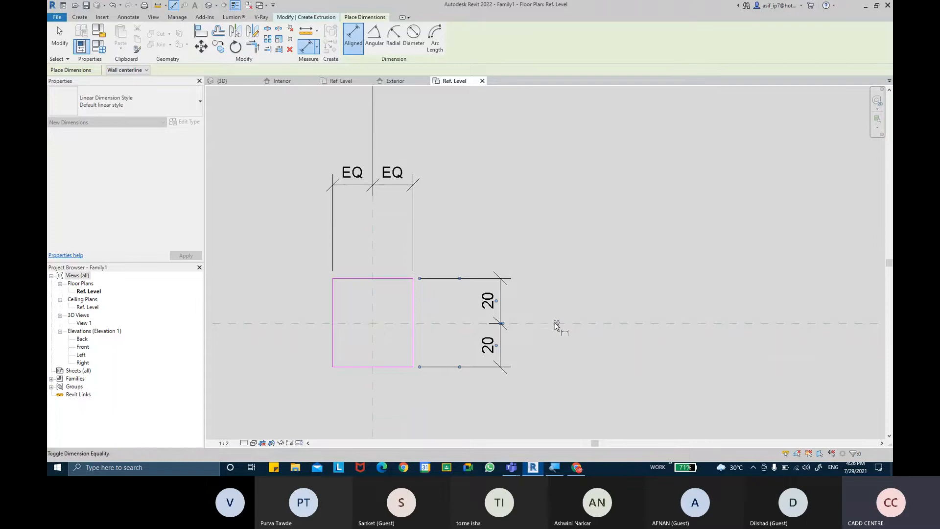
left_click(556, 324)
middle_click_drag(531, 253, 531, 260)
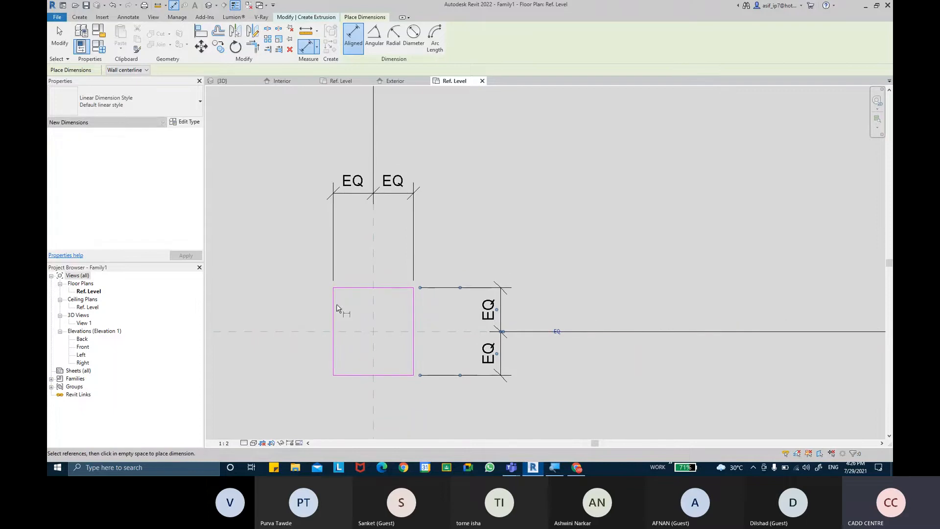
Add the overall 36 width and 39 height dimensions, then select the 36 dimension
left_click(414, 303)
left_click(460, 155)
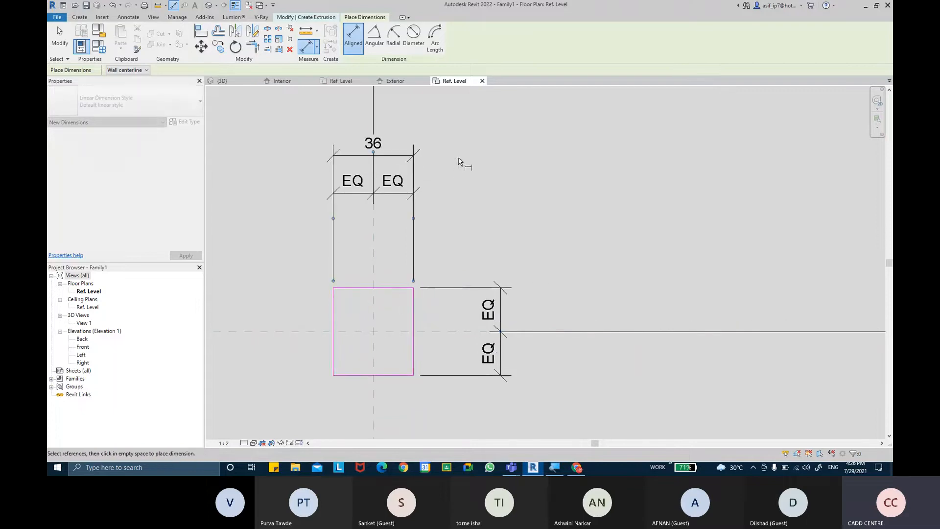
left_click(386, 287)
left_click(403, 375)
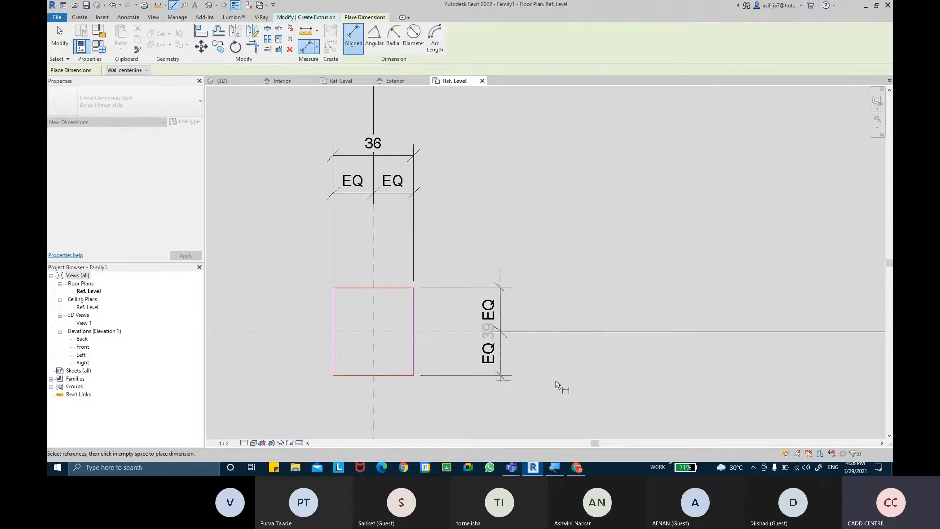
left_click(569, 388)
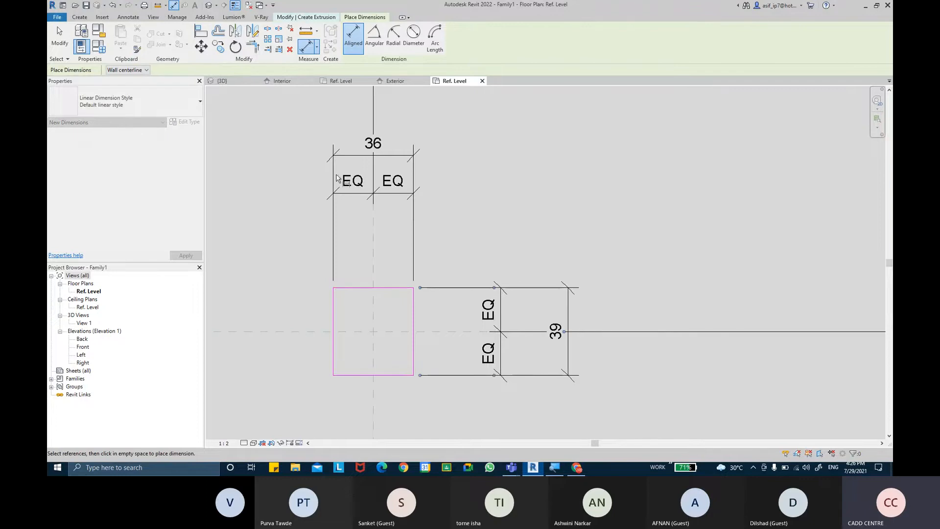
left_click(60, 39)
left_click(418, 161)
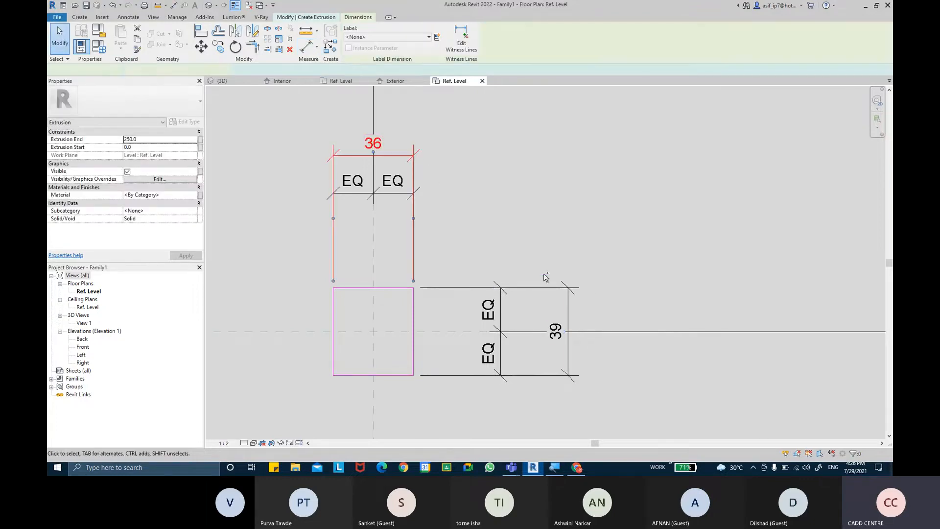
Label both the 36 and 39 dimensions with a new LOCK BASE PLATE SIZE parameter
left_click(546, 293, "ctrl")
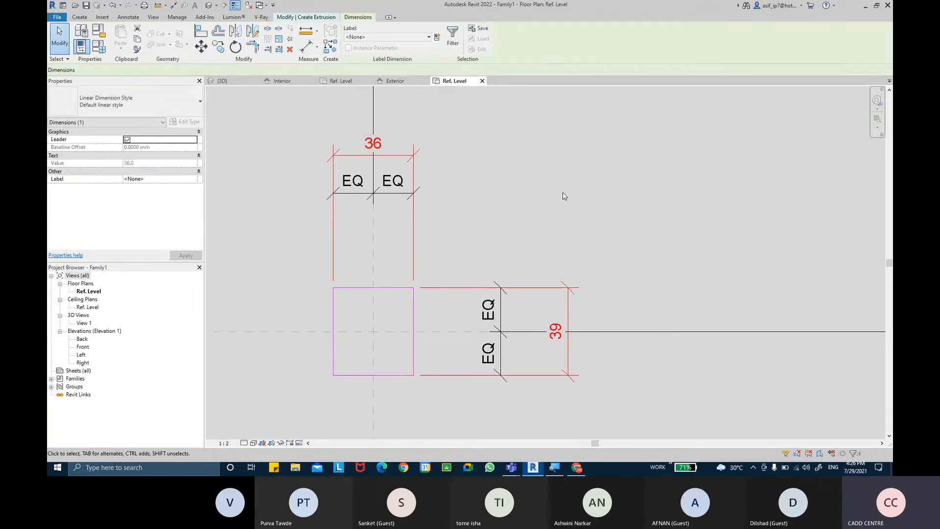
left_click(437, 38)
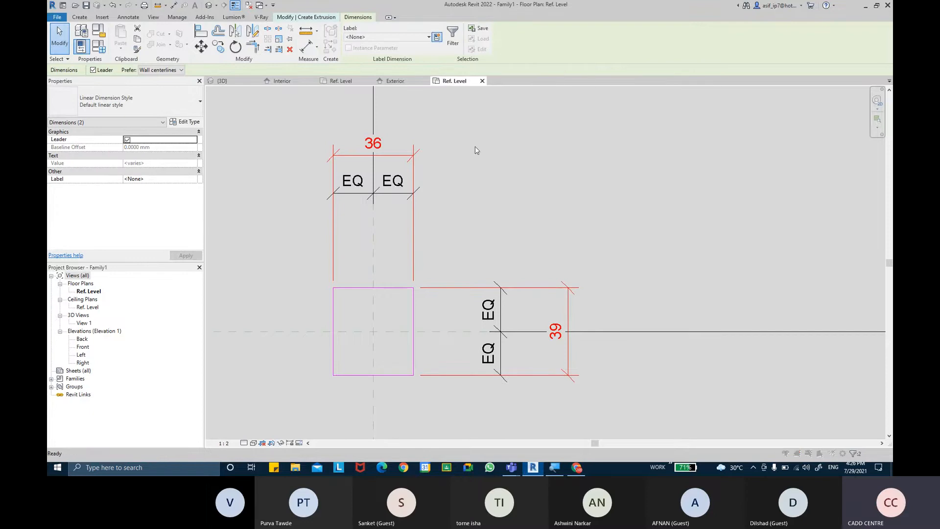
type("LOCK BASE PLATE SIZE")
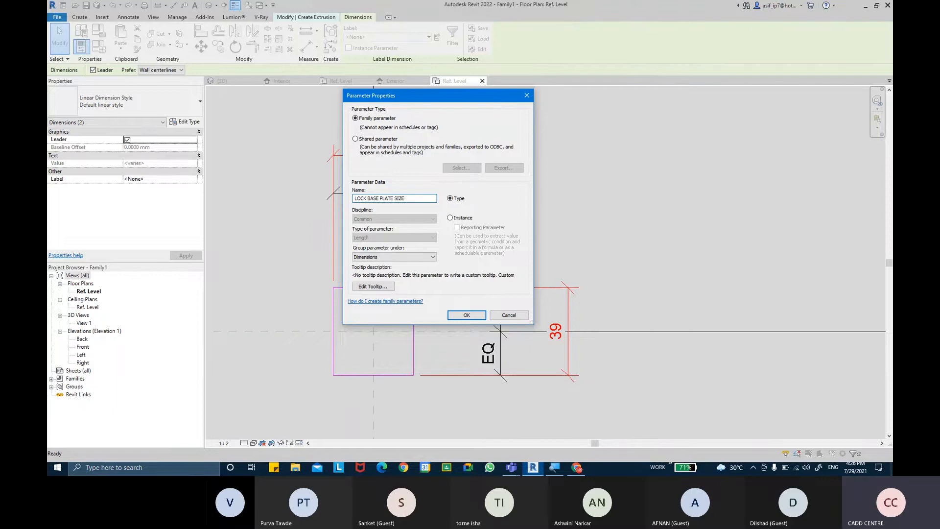
key("Return")
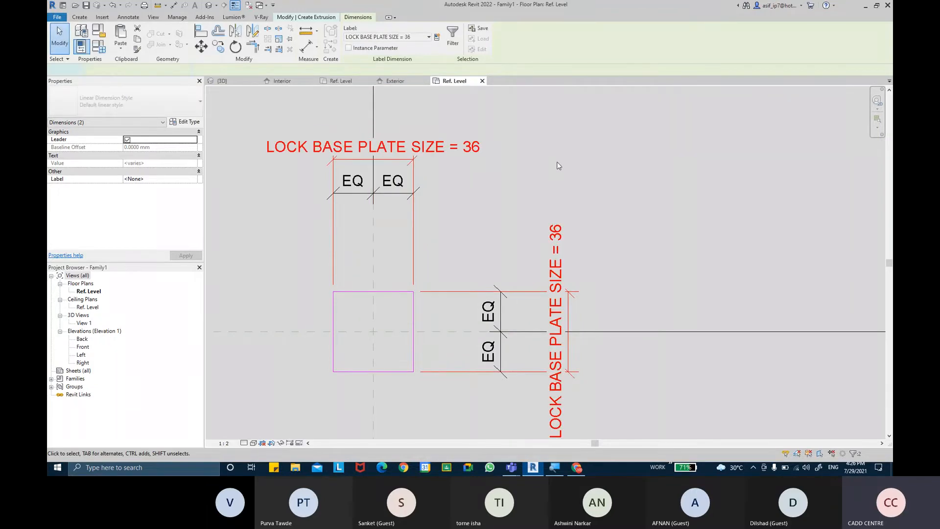
left_click(557, 166)
scroll(531, 158, "down", 2)
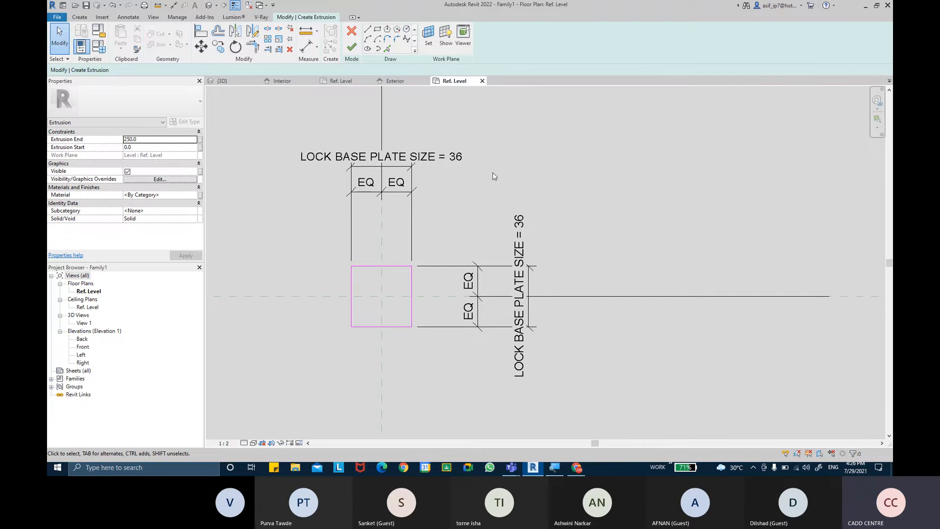
Enter 3 for Extrusion End in Properties and link it to a new LOCK BASE PLATE THICKNESS parameter
middle_click_drag(491, 186, 496, 199)
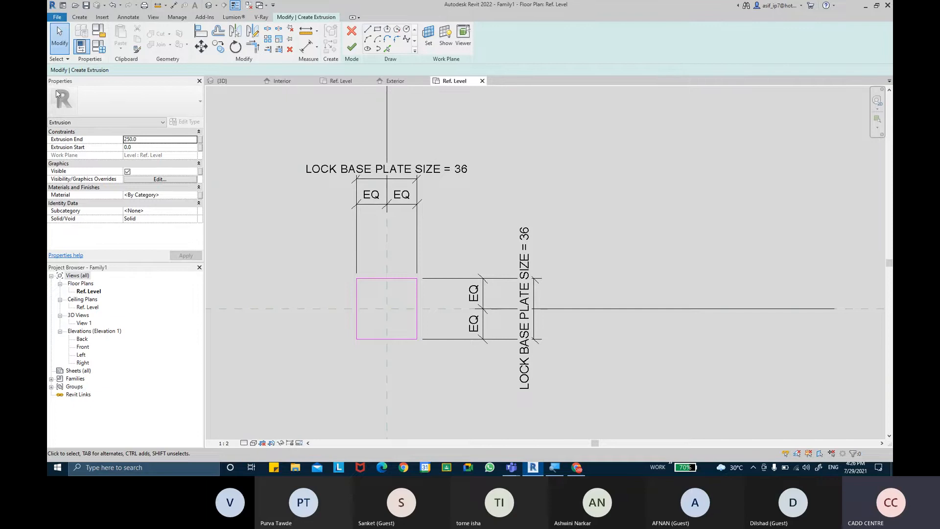
left_click(162, 141)
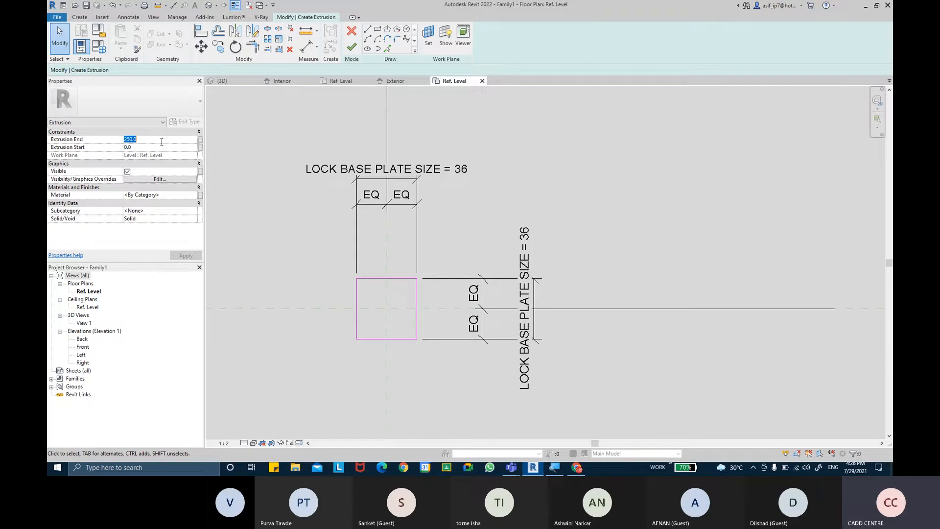
type("3")
left_click(201, 143)
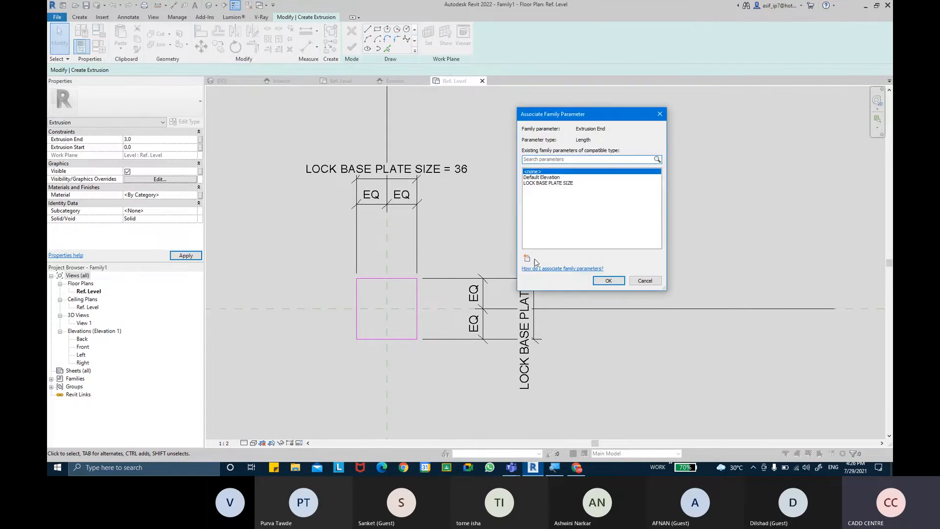
left_click(527, 258)
type("L")
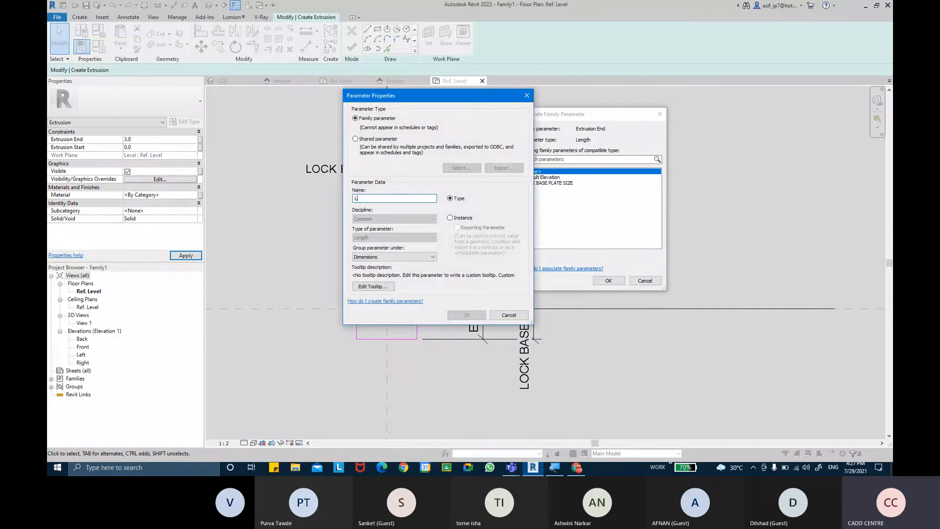
type("OCK BASE P")
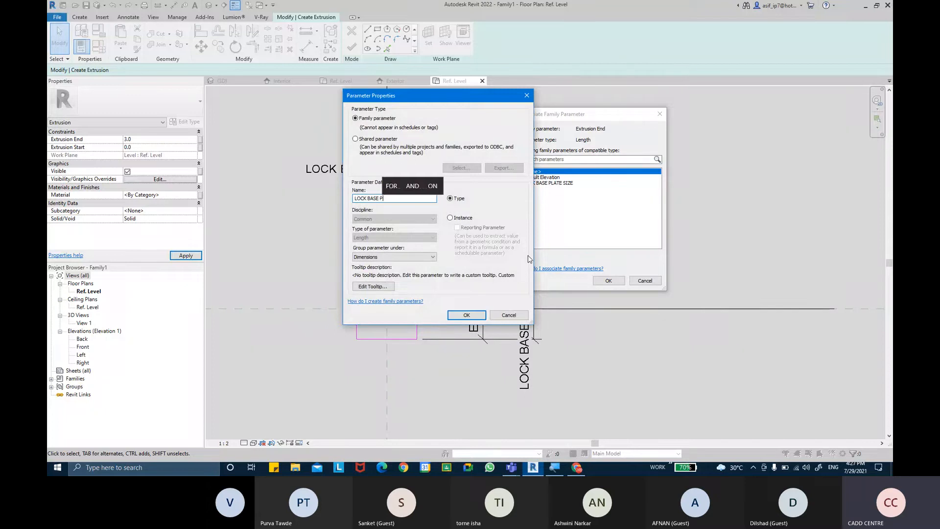
type("LATE ")
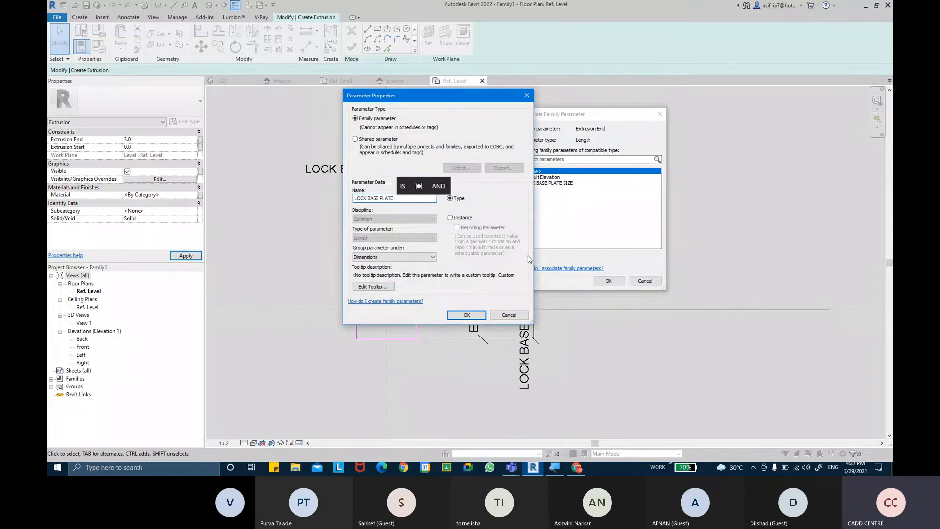
type("THICKNESS")
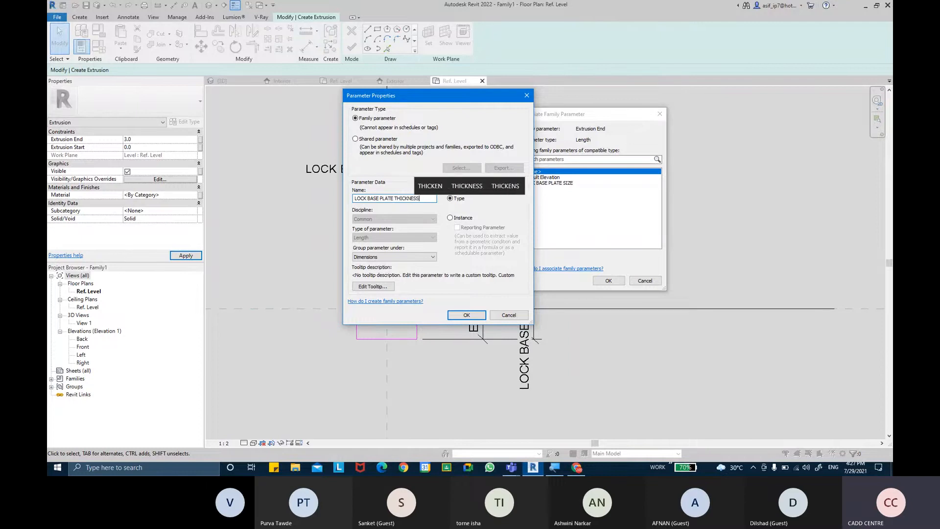
key("Return")
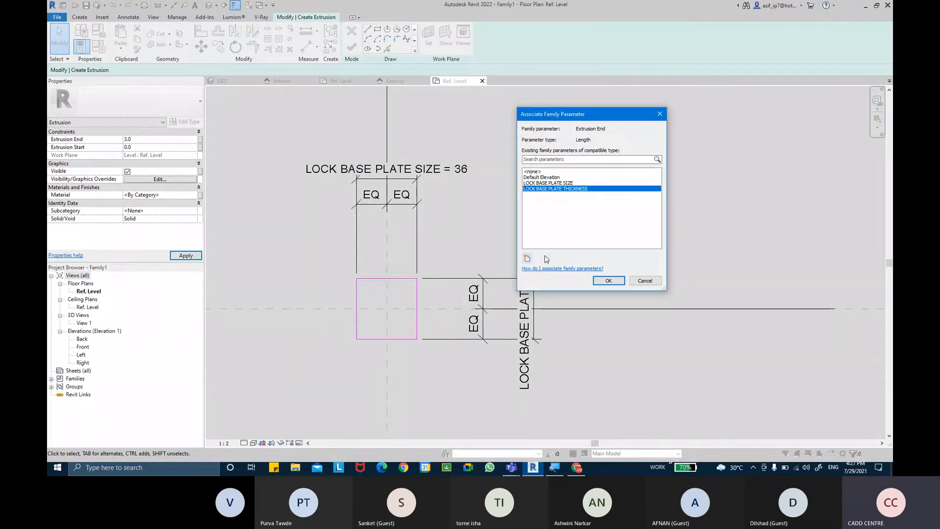
left_click(607, 281)
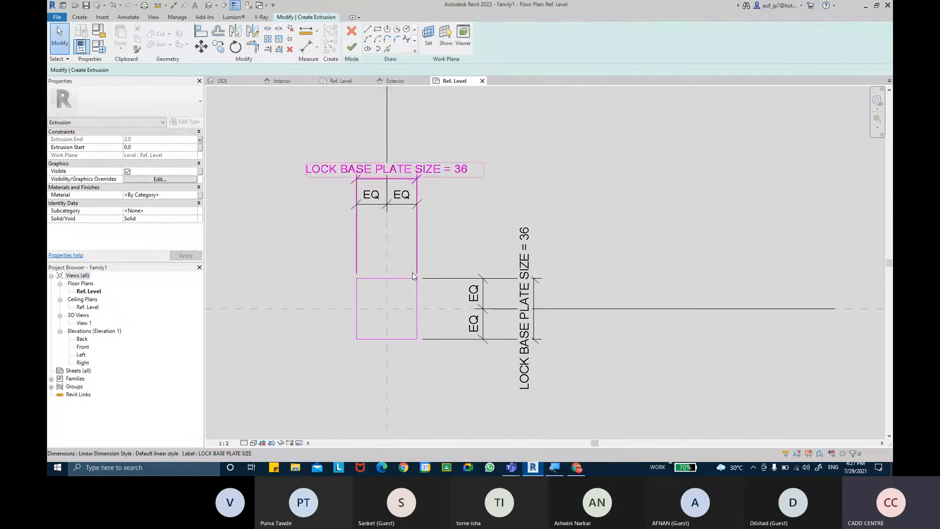
Finish the sketch to create the extrusion, then select and deselect it to check
left_click(351, 48)
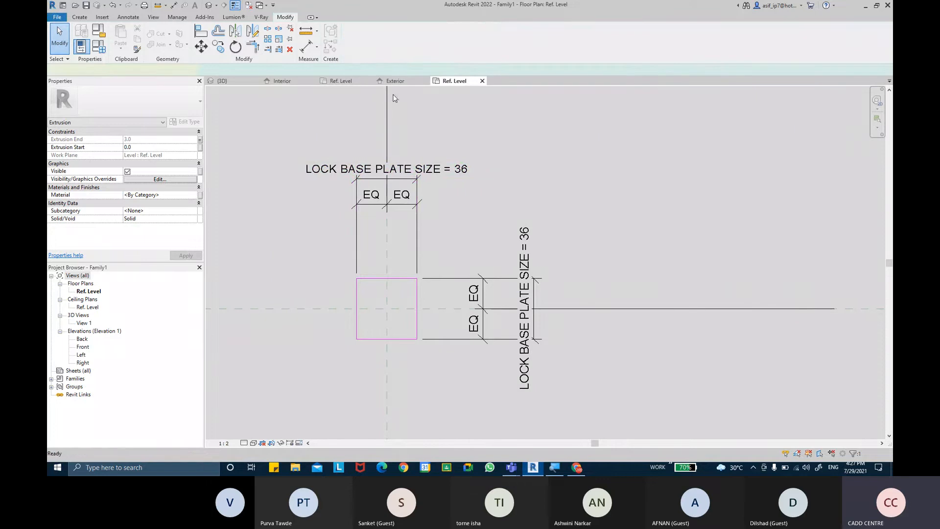
left_click(417, 279)
left_click(412, 255)
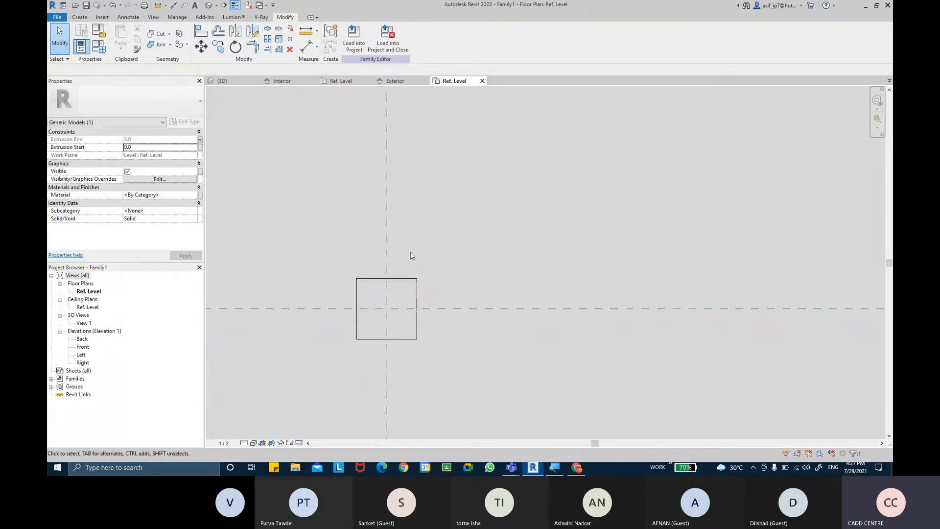
Compare against the door lever reference images in Chrome, then return to the family floor plan
left_click(577, 467)
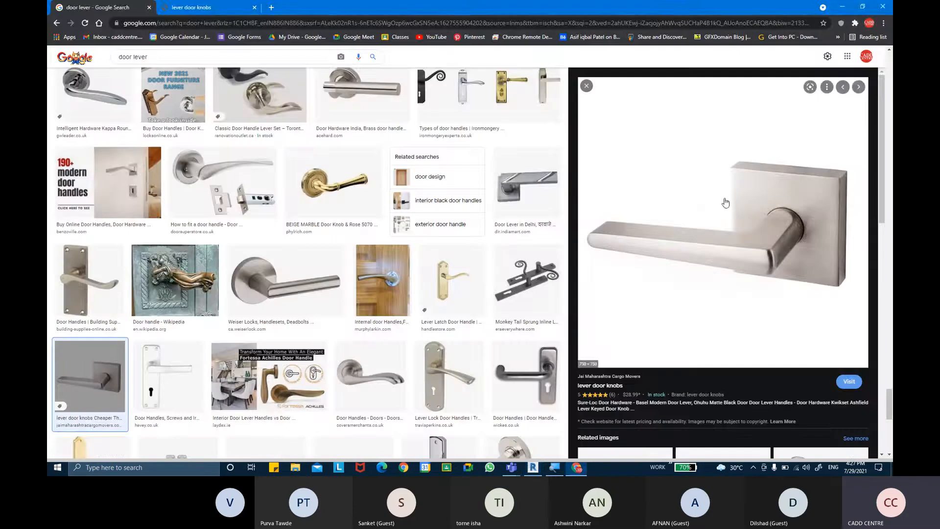
left_click(532, 468)
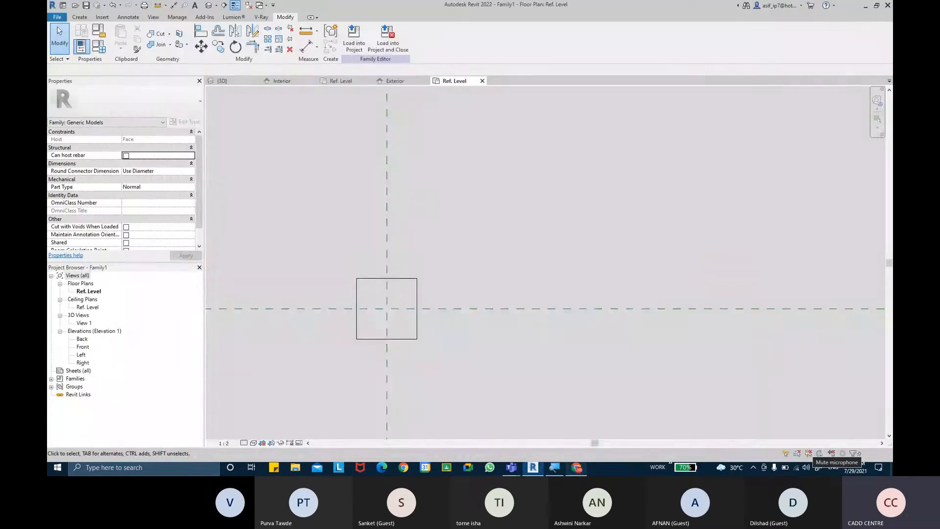
left_click(577, 467)
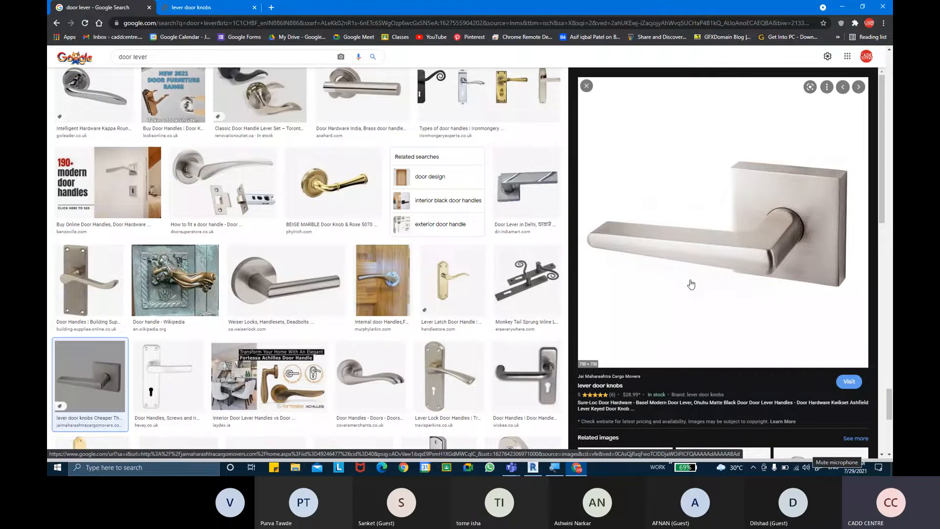
left_click(577, 467)
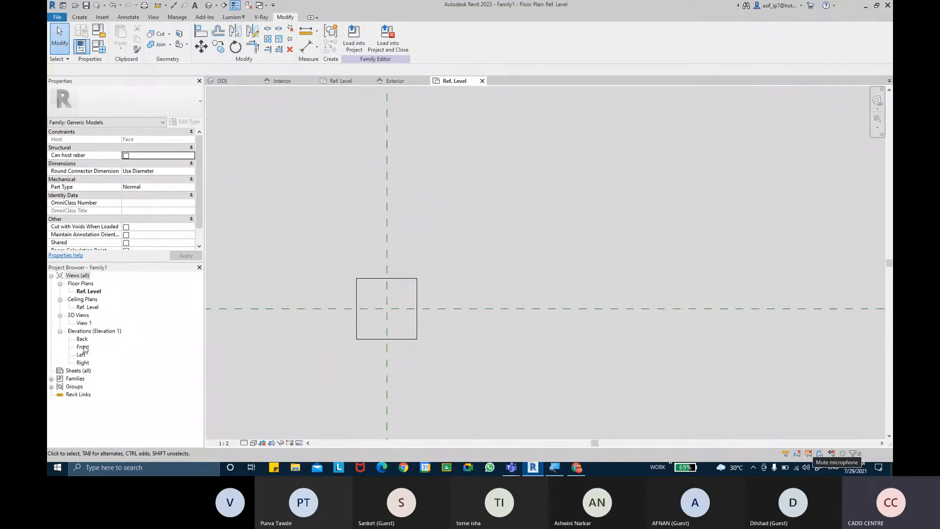
Inspect the thin plate in the Front elevation, briefly checking the Ref. Level plan in between
double_click(82, 347)
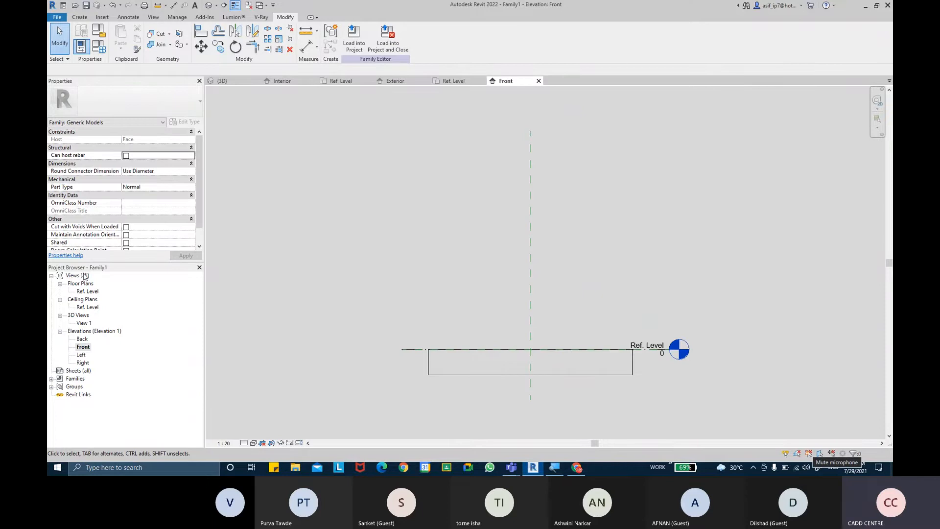
double_click(87, 292)
scroll(407, 281, "up", 5)
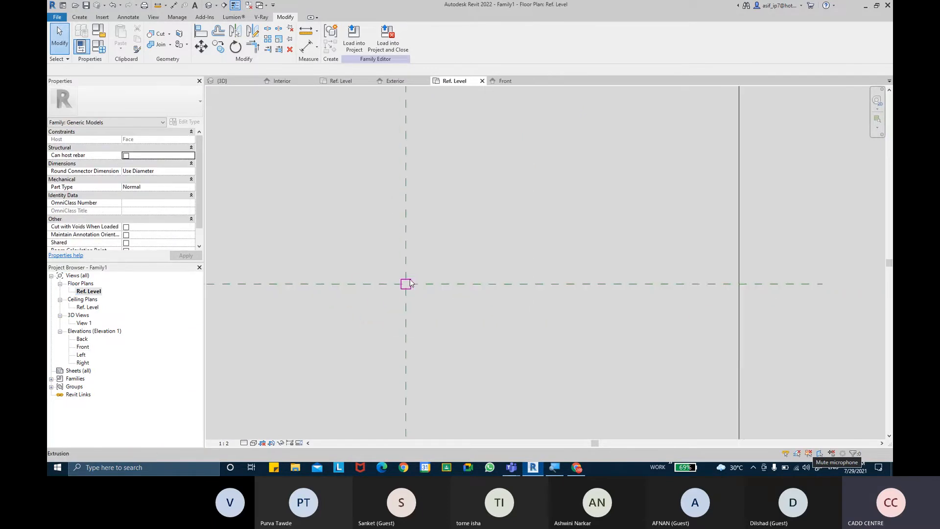
scroll(410, 282, "down", 3)
scroll(449, 266, "up", 3)
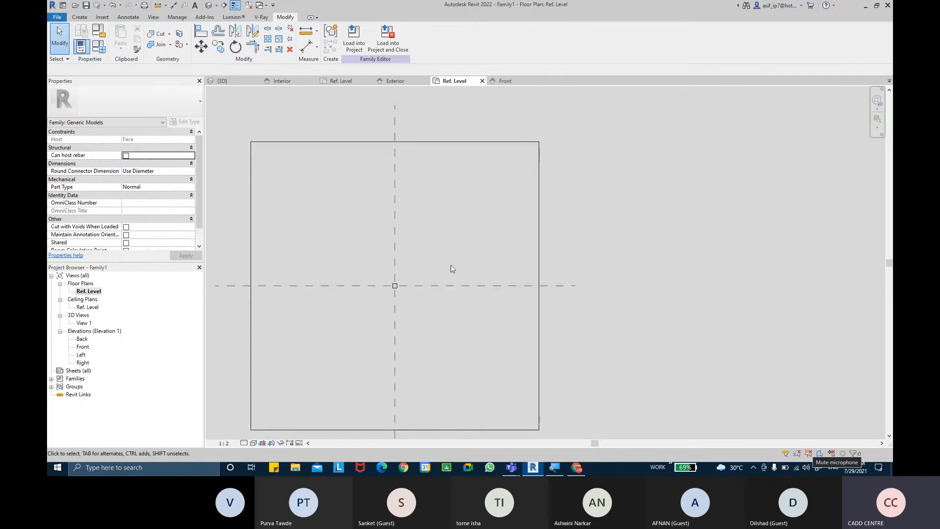
double_click(83, 347)
scroll(528, 364, "up", 5)
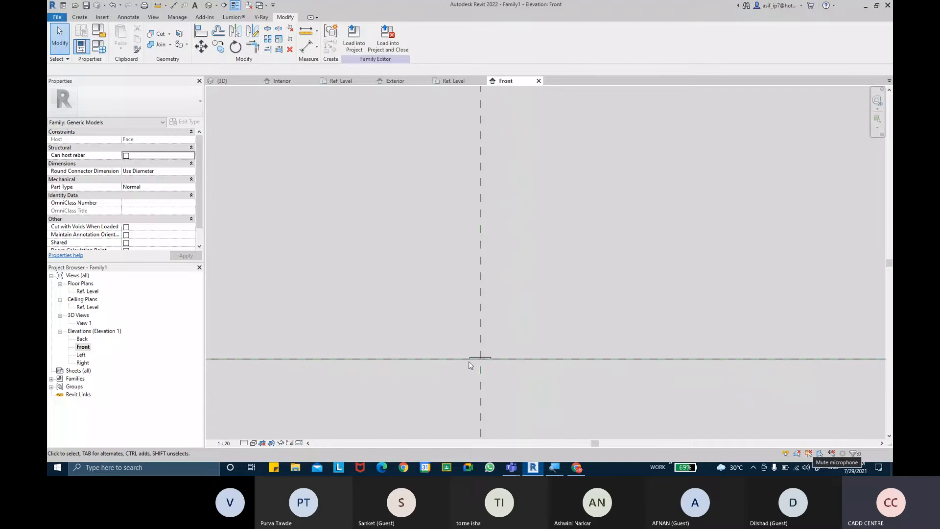
scroll(470, 365, "up", 4)
scroll(515, 344, "down", 3)
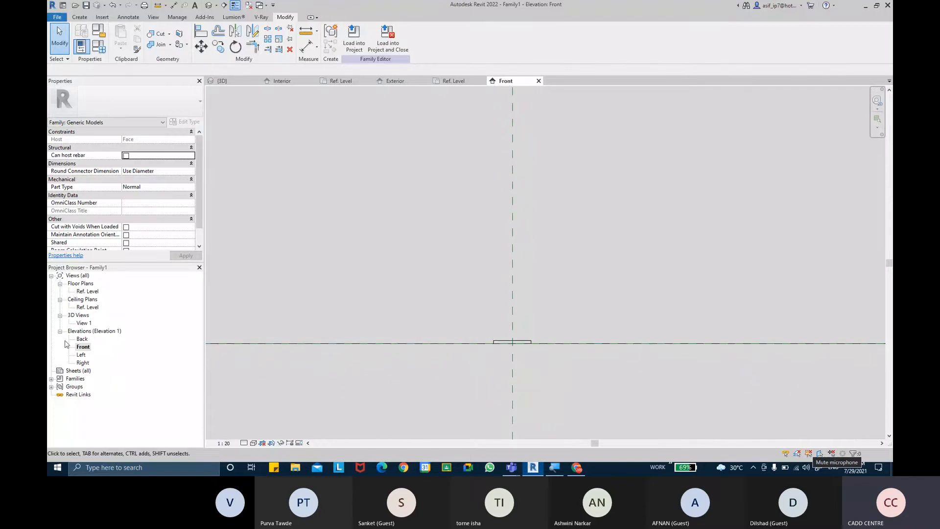
Zoom in on the plate in the Left elevation and bring up the Create tab's form tools
double_click(83, 355)
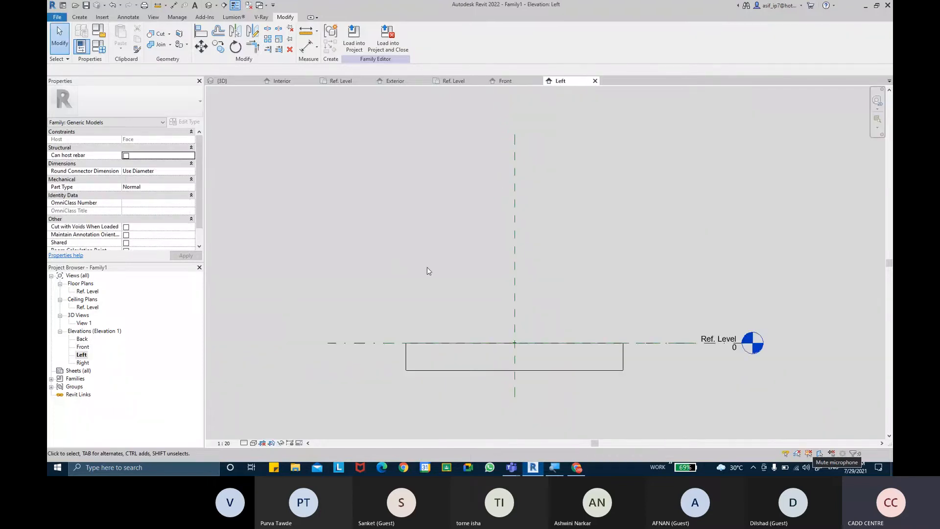
scroll(519, 357, "up", 3)
scroll(466, 345, "up", 3)
scroll(436, 336, "up", 2)
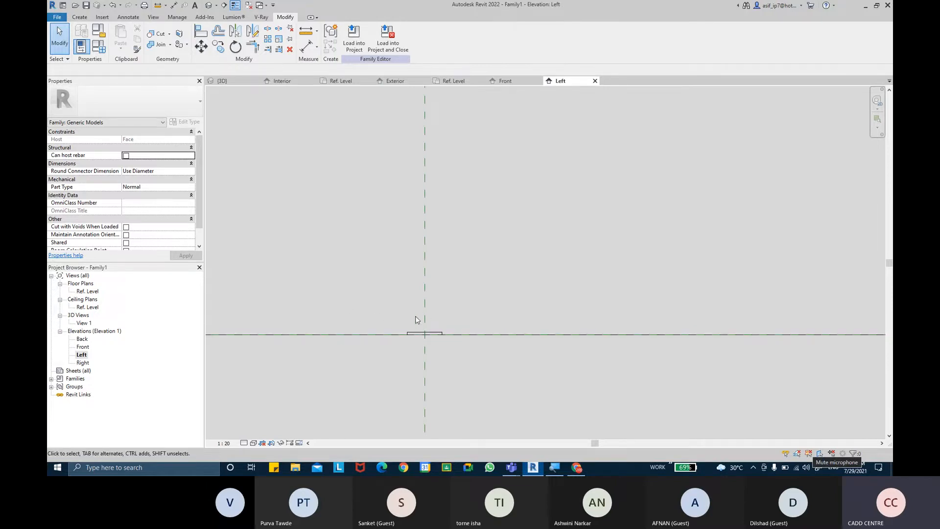
scroll(374, 321, "up", 4)
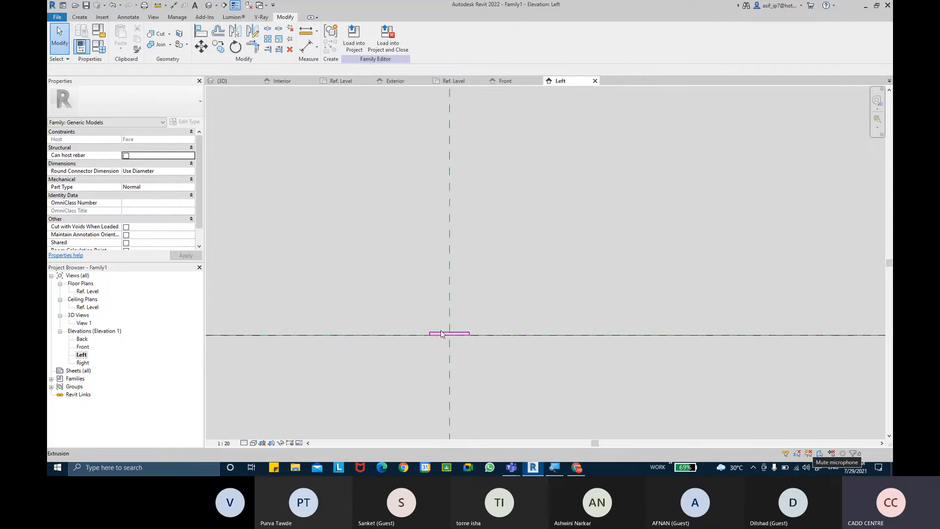
scroll(455, 338, "up", 2)
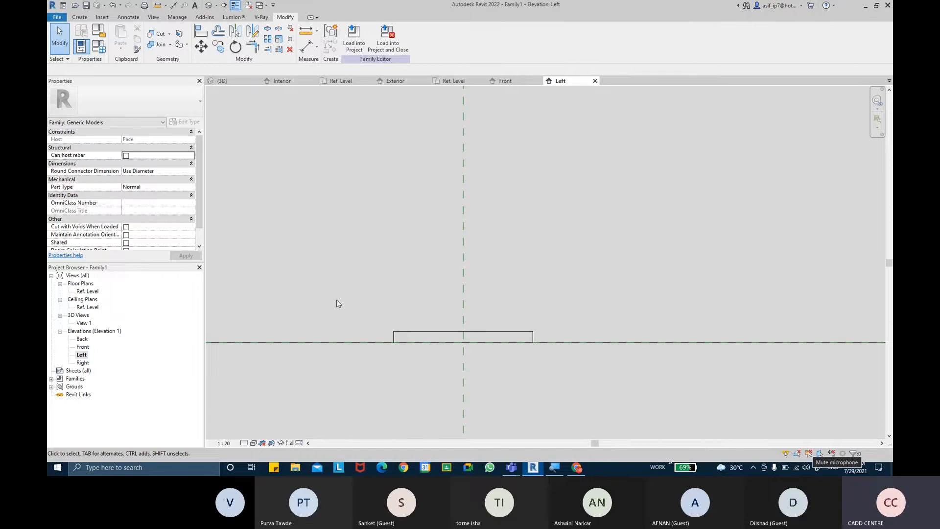
left_click(85, 21)
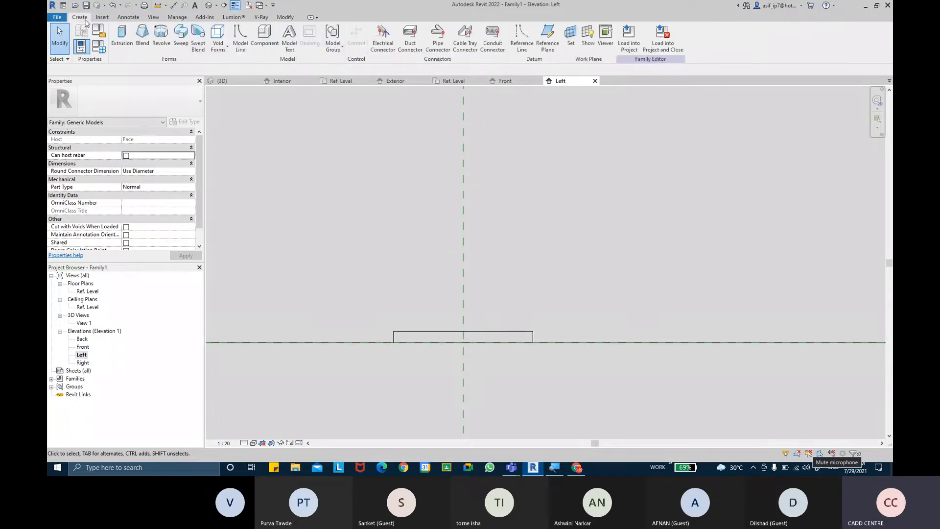
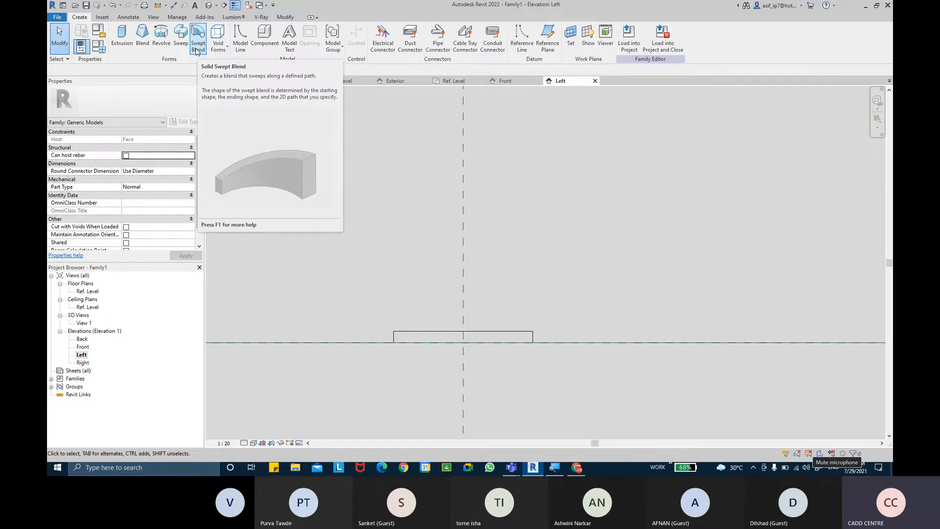
Start a swept blend path with a vertical 25.0 line from the block's top-edge midpoint
left_click(197, 47)
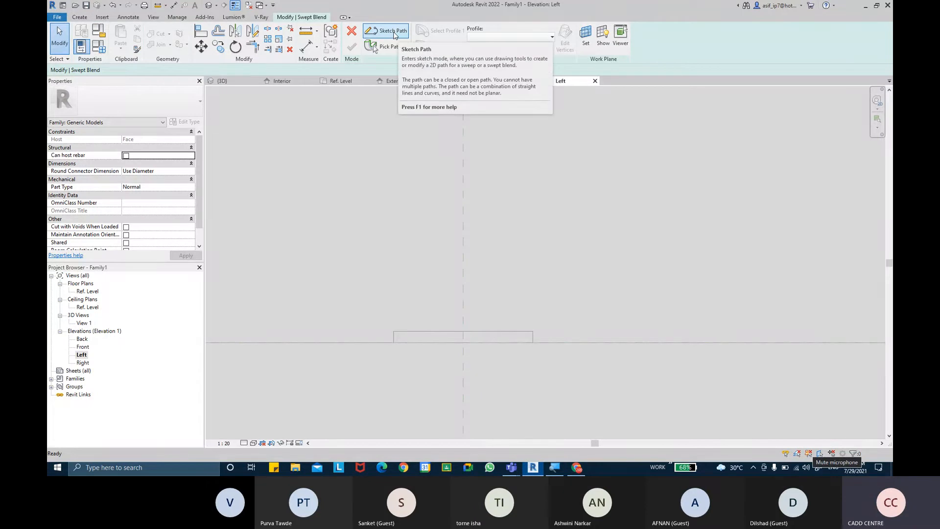
left_click(394, 33)
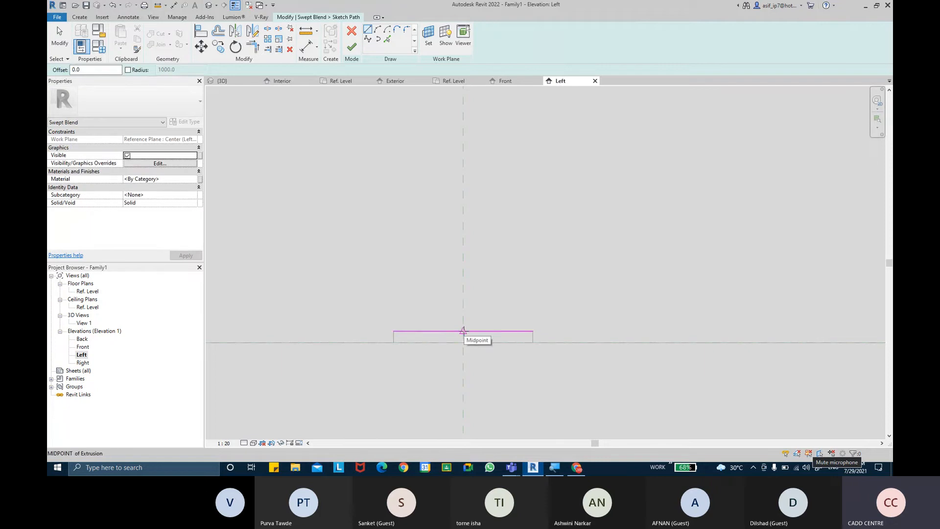
left_click(463, 331)
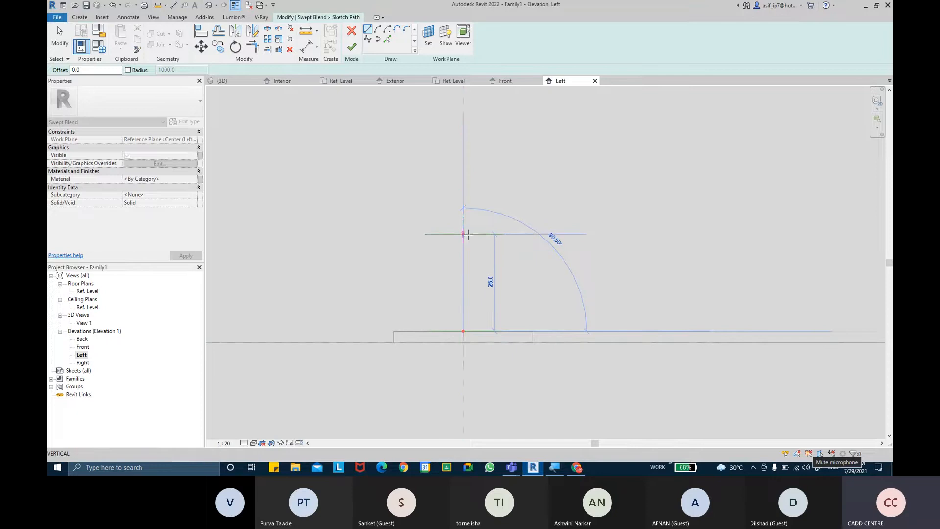
left_click(469, 235)
key("Escape")
key("Escape")
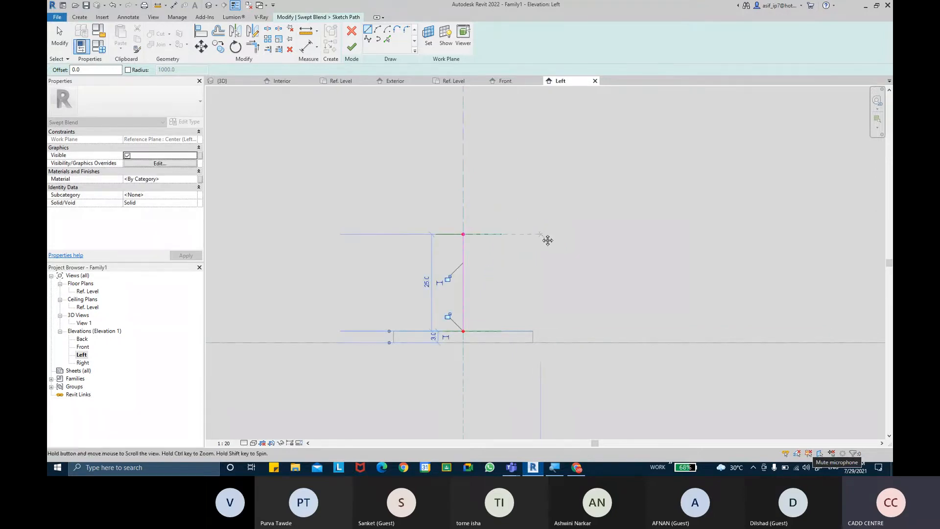
Add a horizontal path segment from the vertical line's top endpoint
middle_click_drag(548, 240, 412, 237)
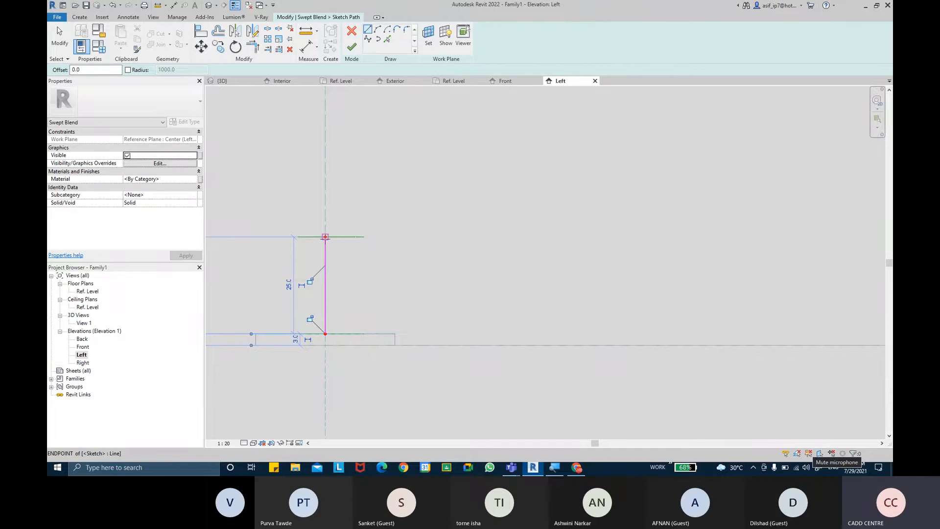
left_click(325, 237)
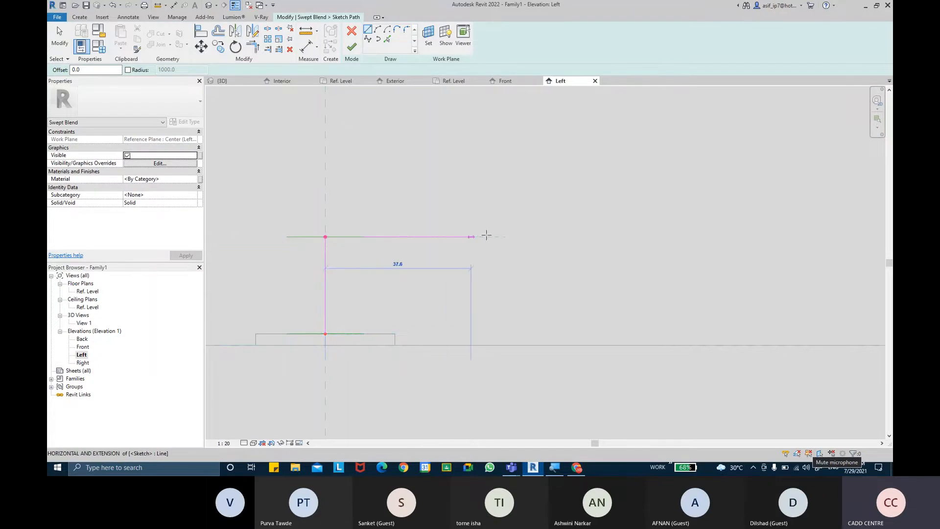
left_click(508, 237)
key("Escape")
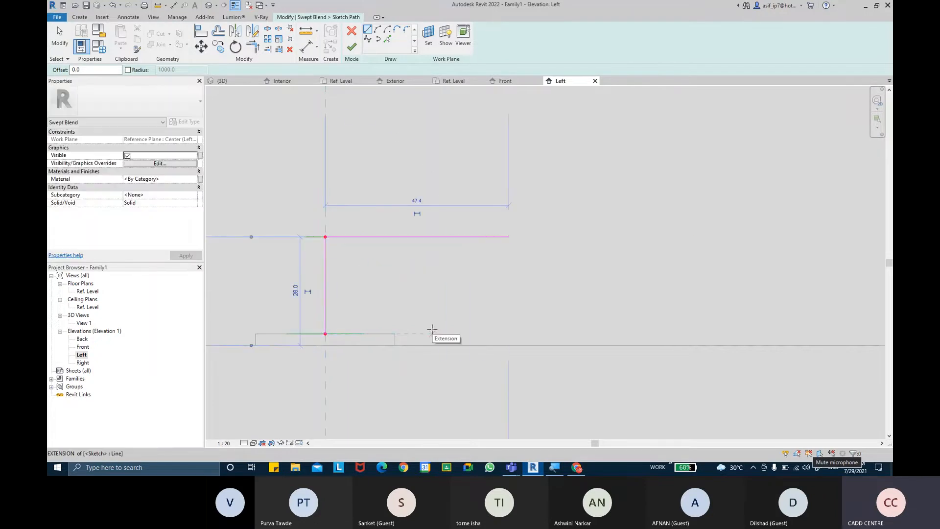
Undo both path segments and discard the swept blend path sketch
key("Escape")
key("ctrl+z")
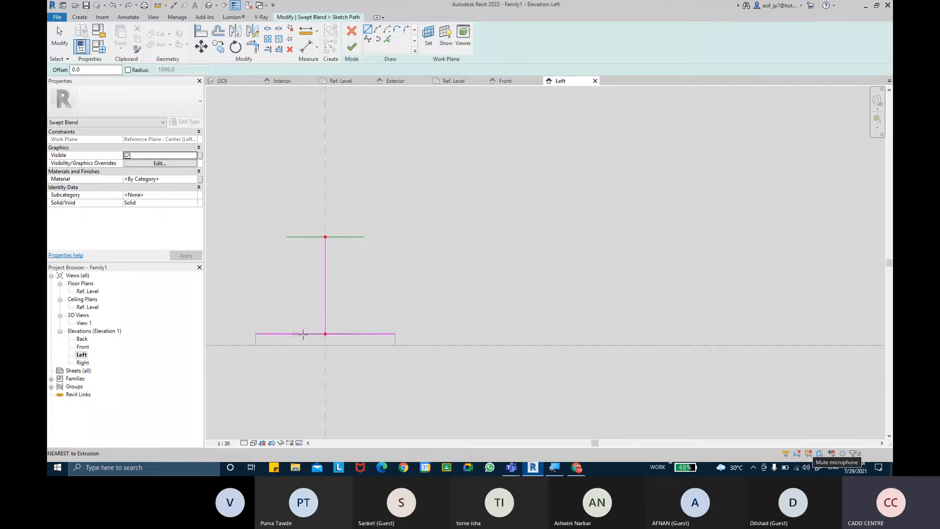
key("ctrl+z")
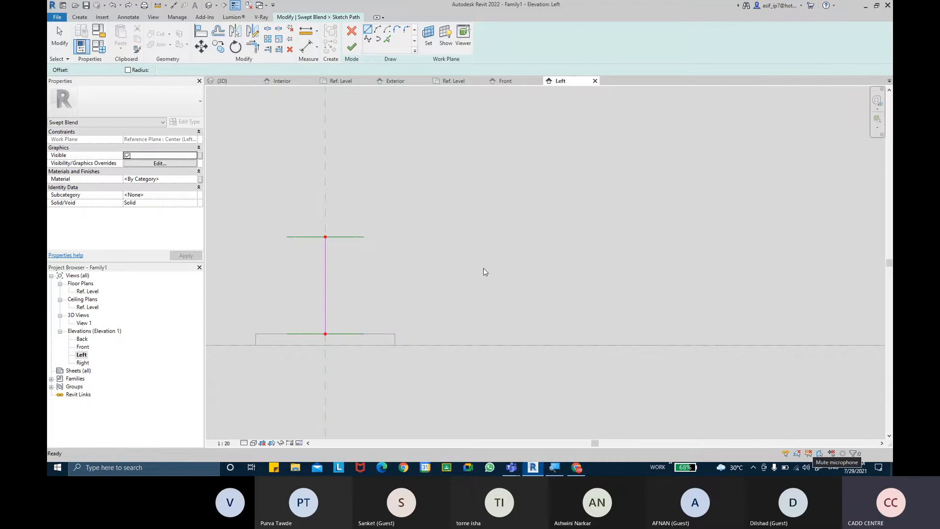
left_click(351, 31)
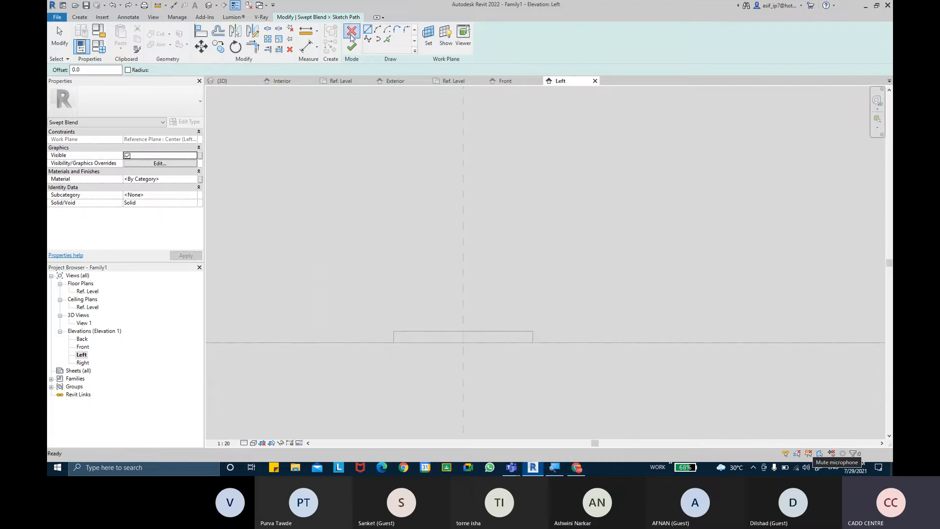
Restart the swept blend path at the centre plane intersection, then view the door lever references
left_click(490, 238)
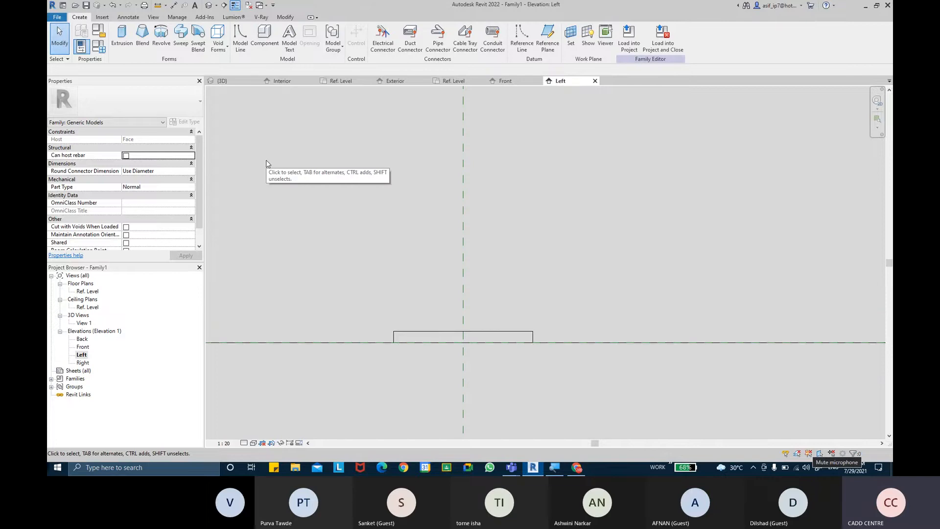
left_click(192, 53)
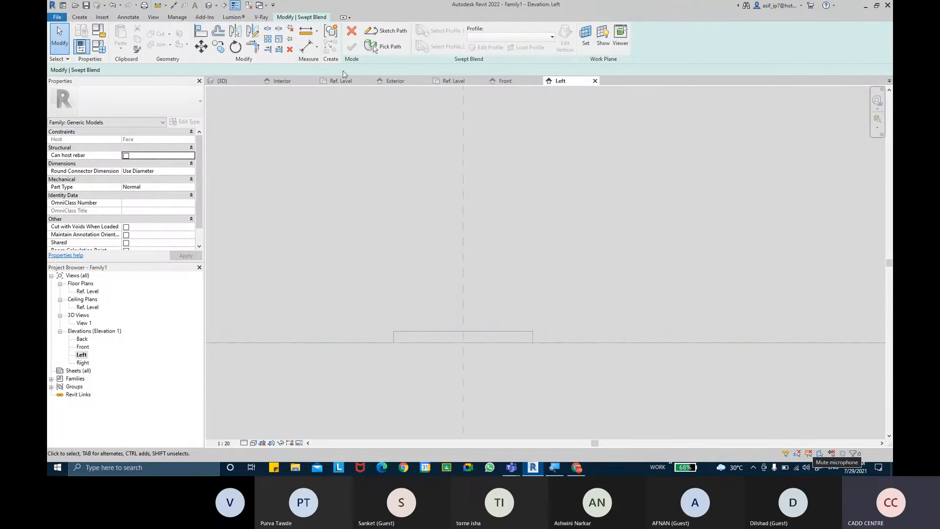
left_click(378, 33)
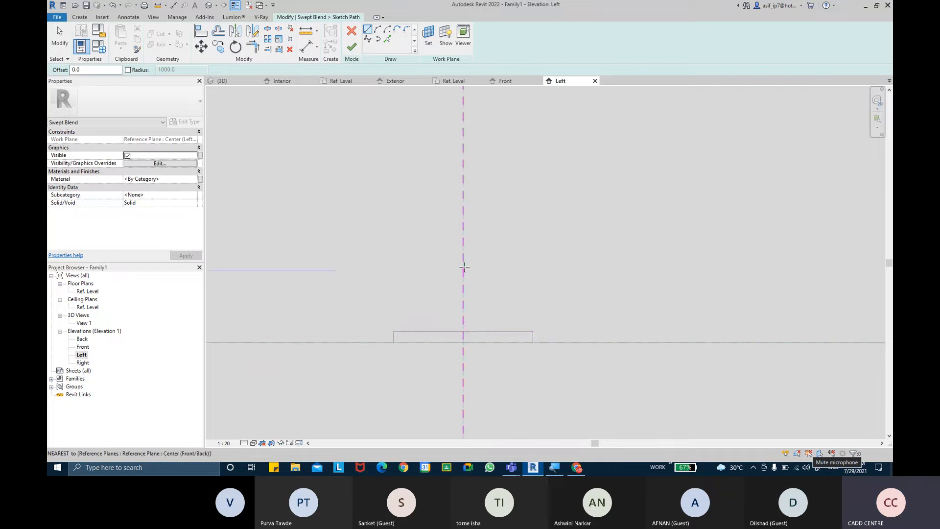
left_click(464, 331)
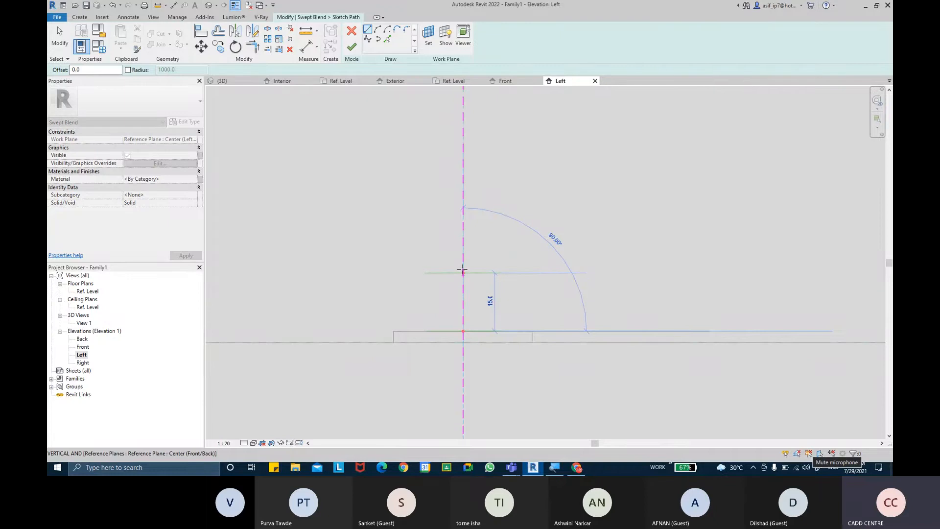
left_click(572, 469)
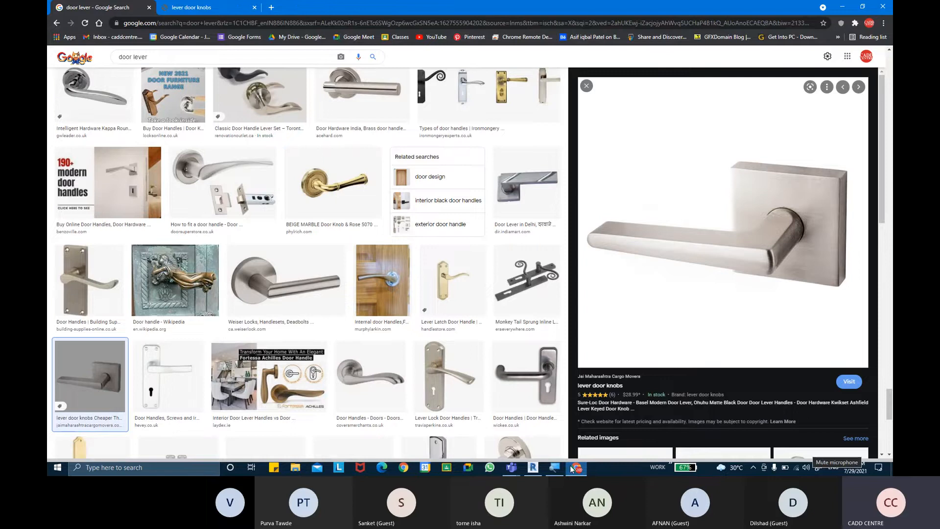
Put away the door lever images and return to the Revit path sketch
left_click(572, 468)
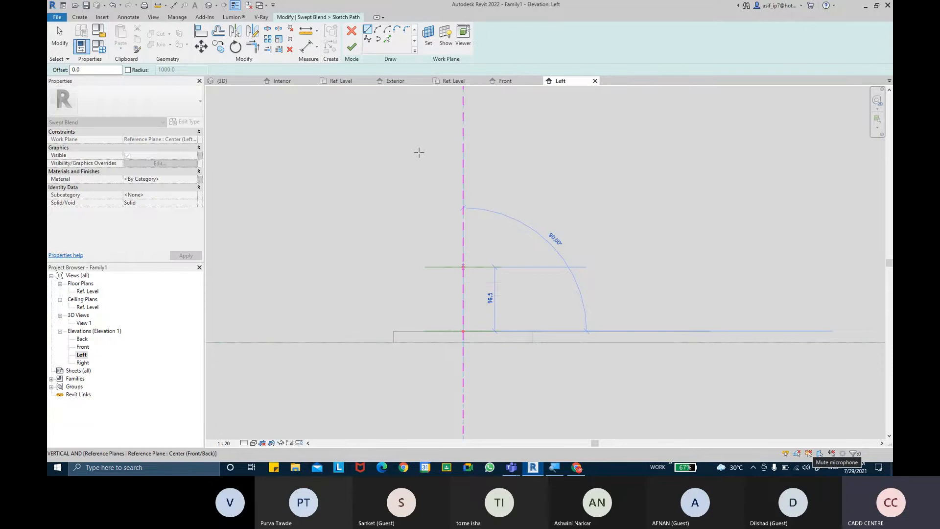
Try an arc path from the block's top centre, then cancel the path and the swept blend
key("Escape")
key("Escape")
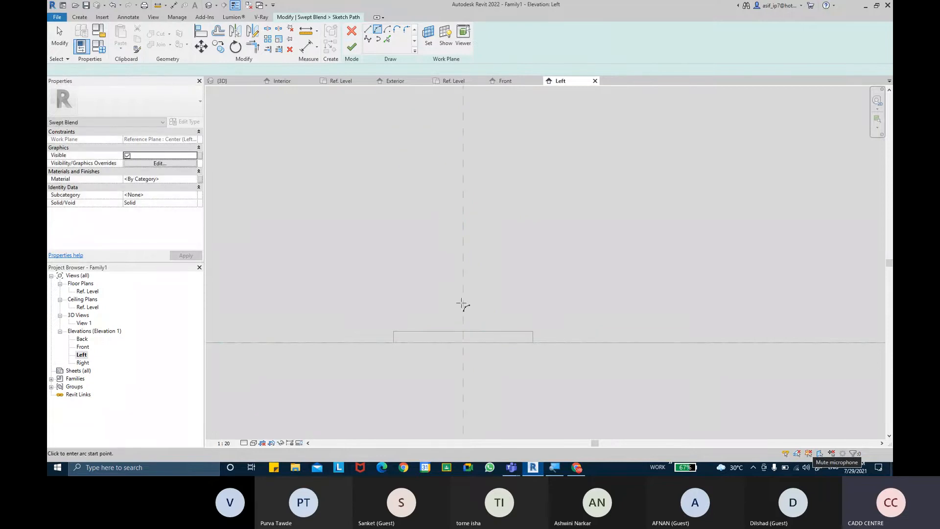
left_click(463, 331)
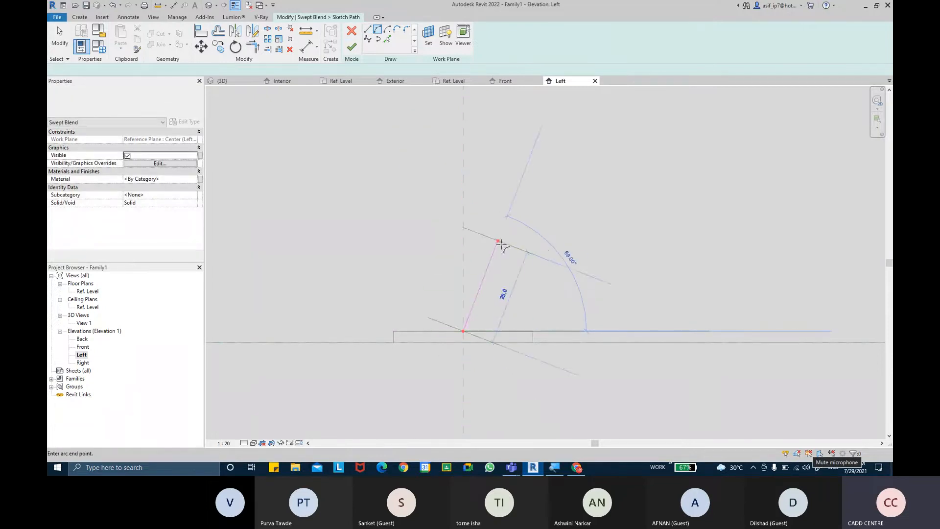
left_click(650, 329)
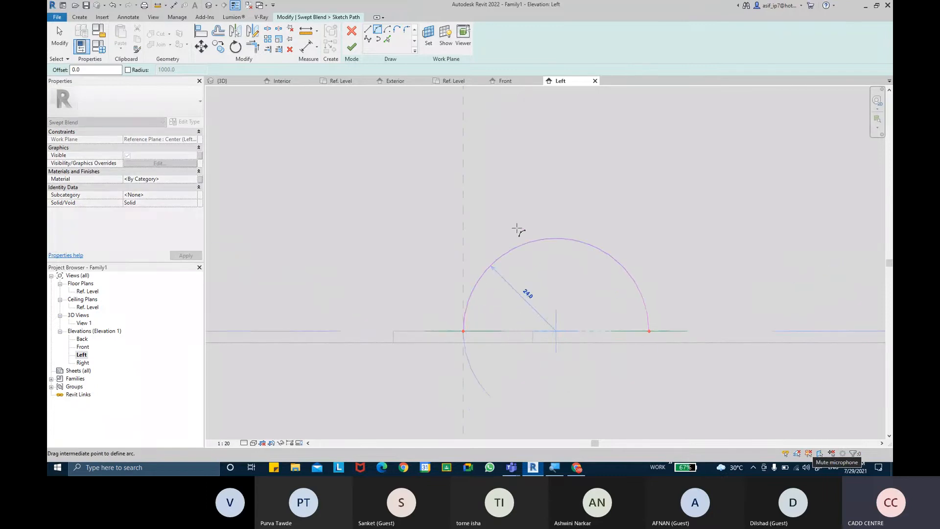
key("Escape")
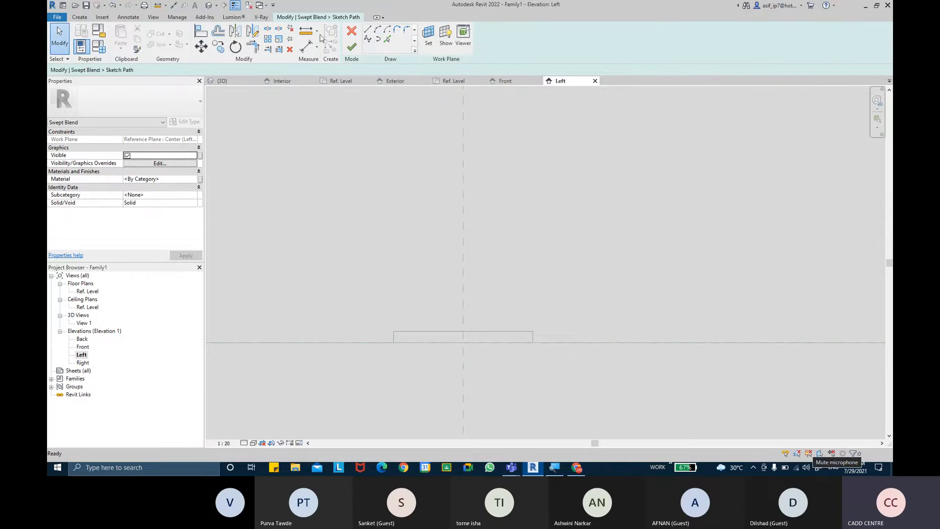
left_click(352, 31)
left_click(352, 30)
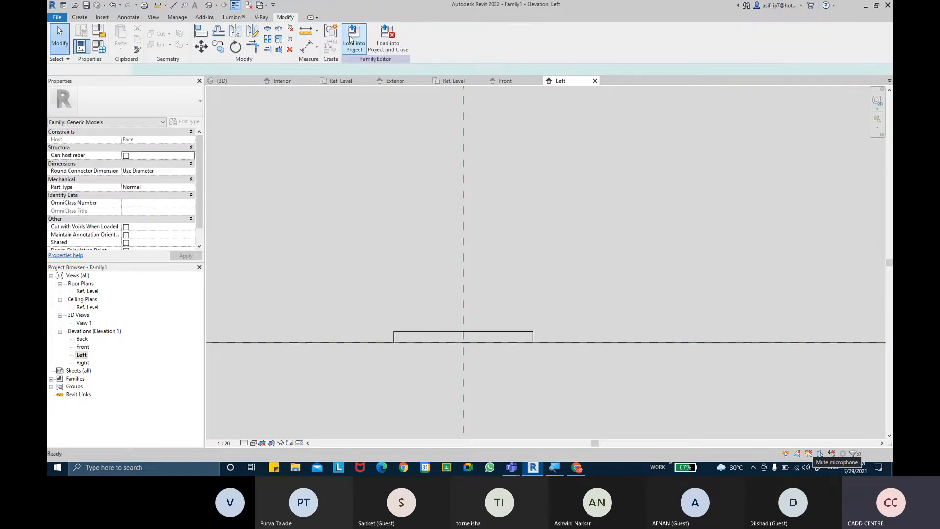
left_click(85, 18)
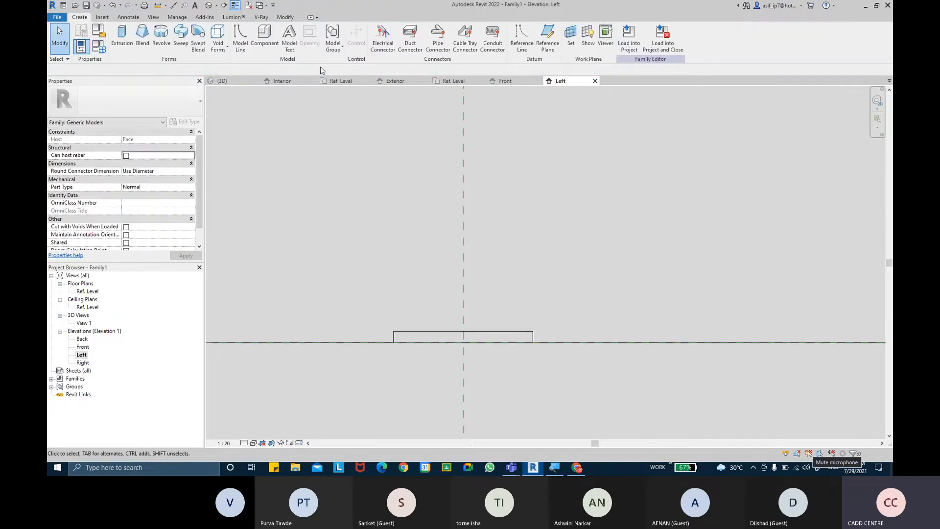
Start a sweep form, checking the door lever reference images along the way
left_click(181, 47)
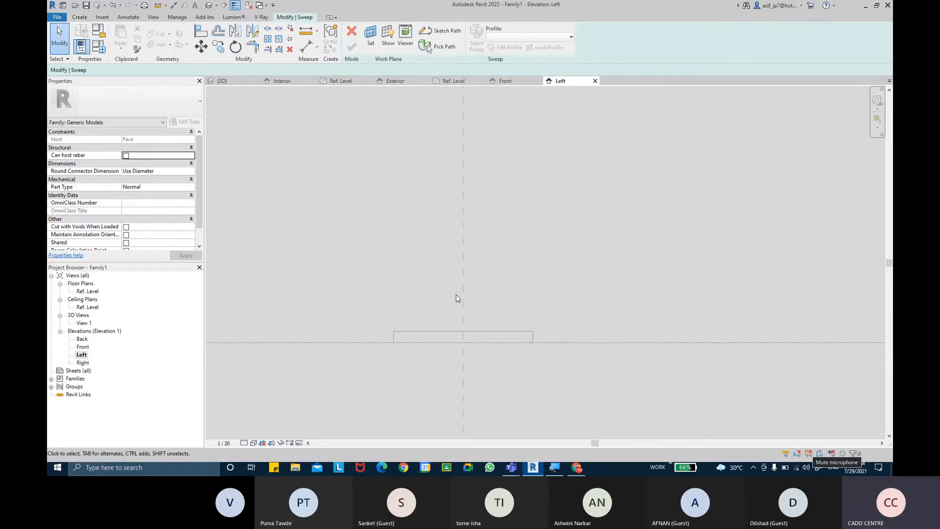
left_click(577, 467)
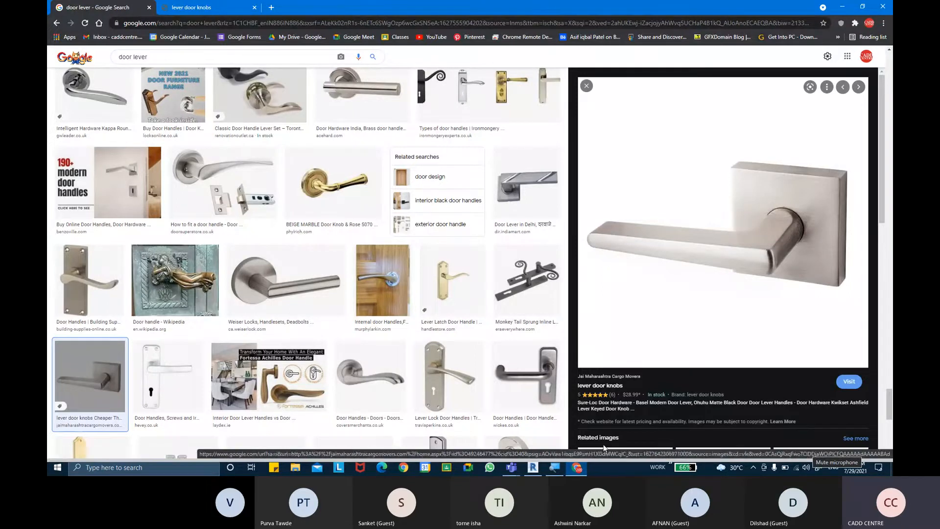
left_click(586, 470)
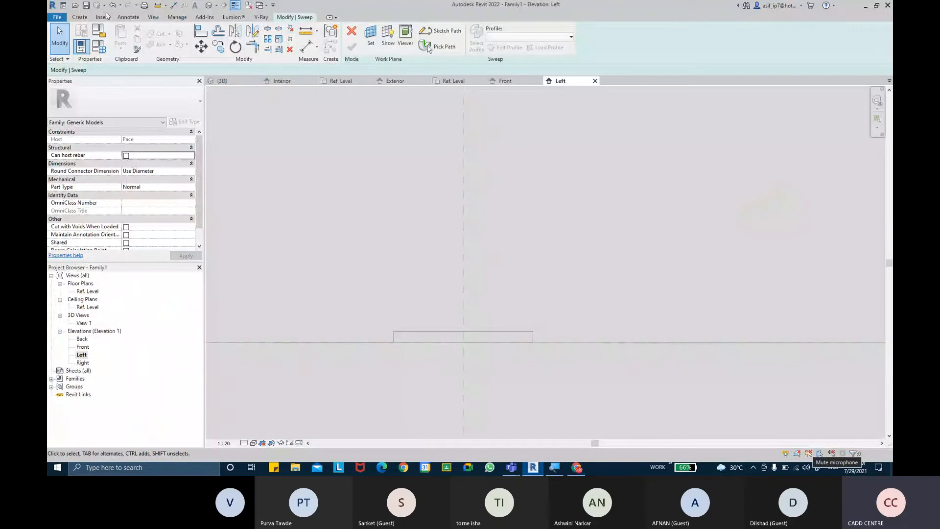
left_click(90, 17)
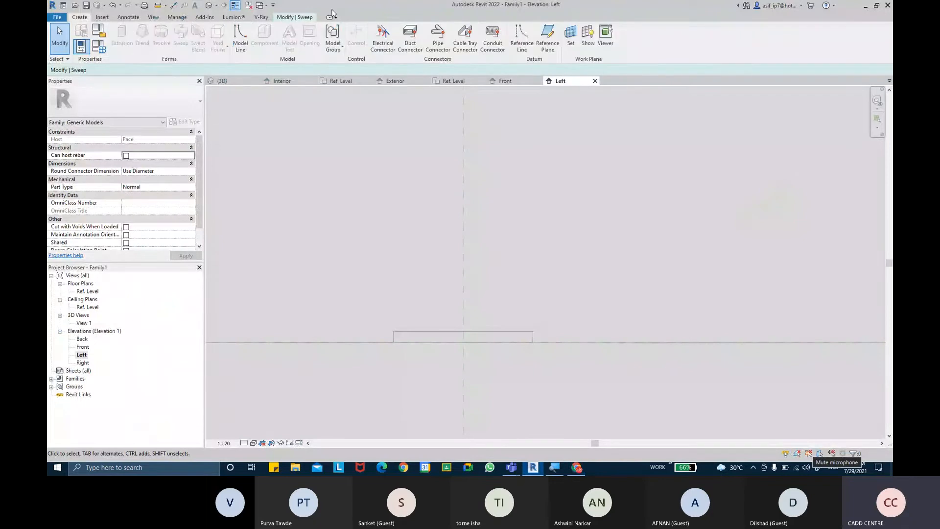
left_click(292, 18)
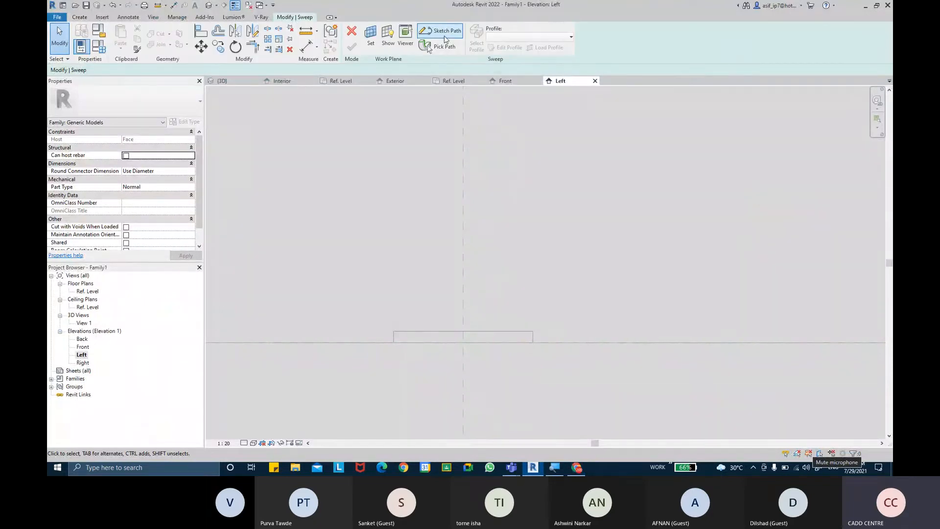
Sketch a vertical path line from the block's midpoint and align it to the centre plane
left_click(430, 34)
left_click(464, 330)
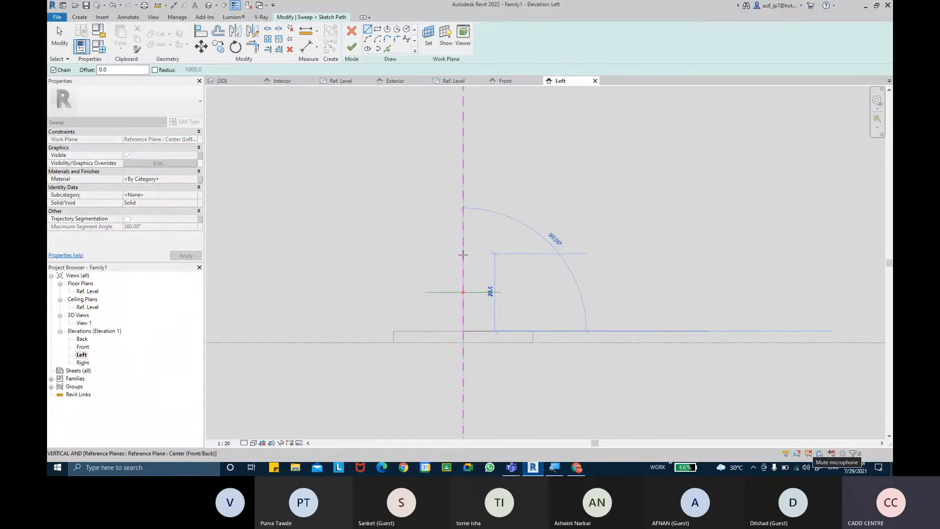
key("Escape")
key("Escape")
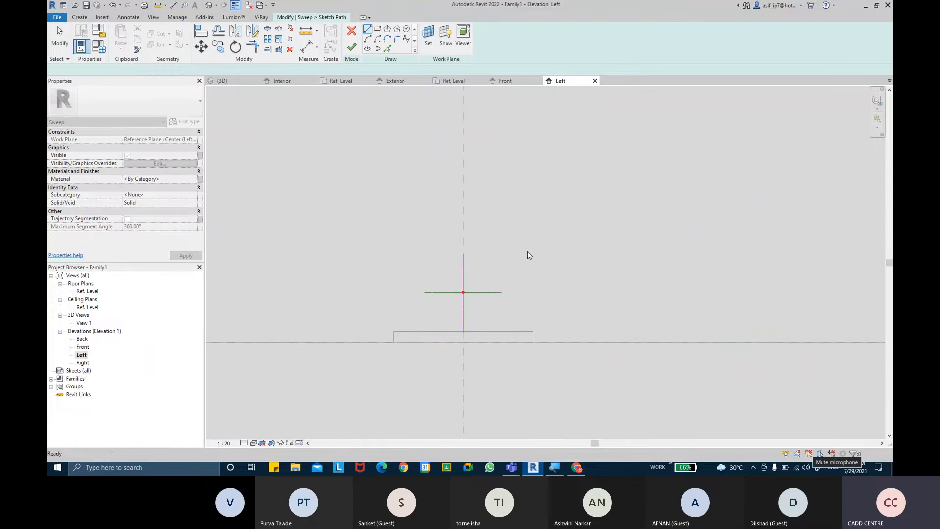
left_click(201, 32)
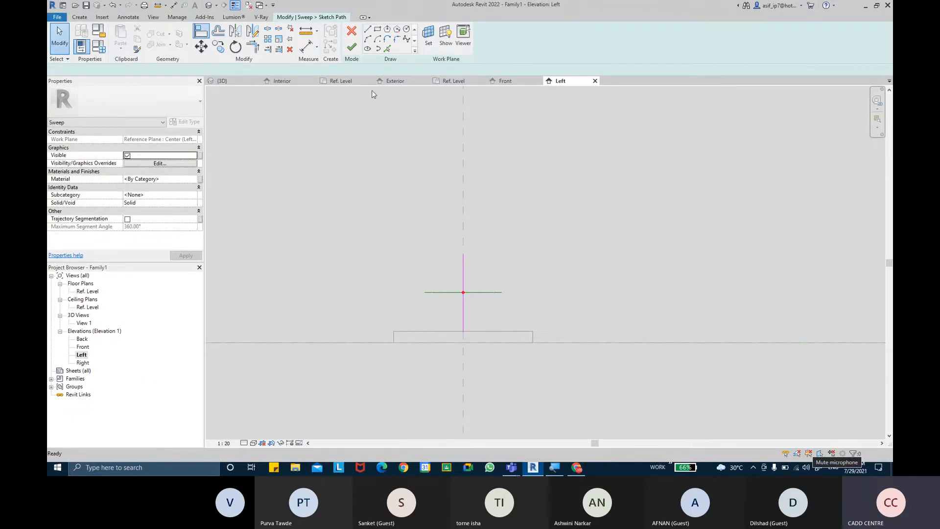
left_click(467, 298)
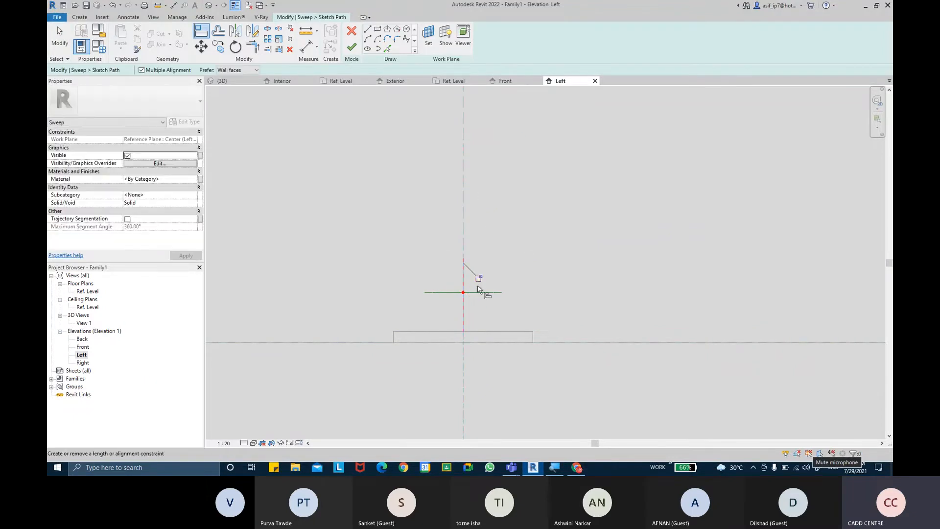
key("Escape")
key("Escape")
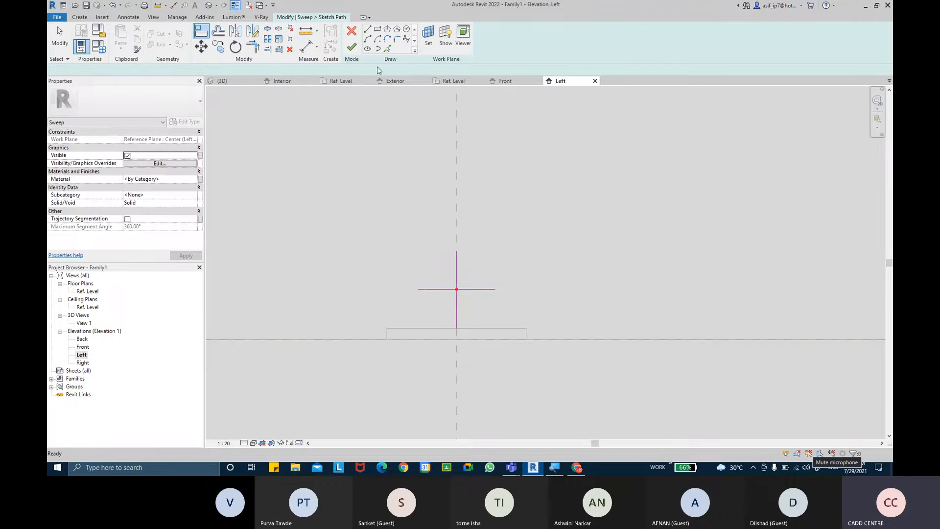
Dimension the path line at 20 and set the view scale to 1 : 5
left_click(307, 48)
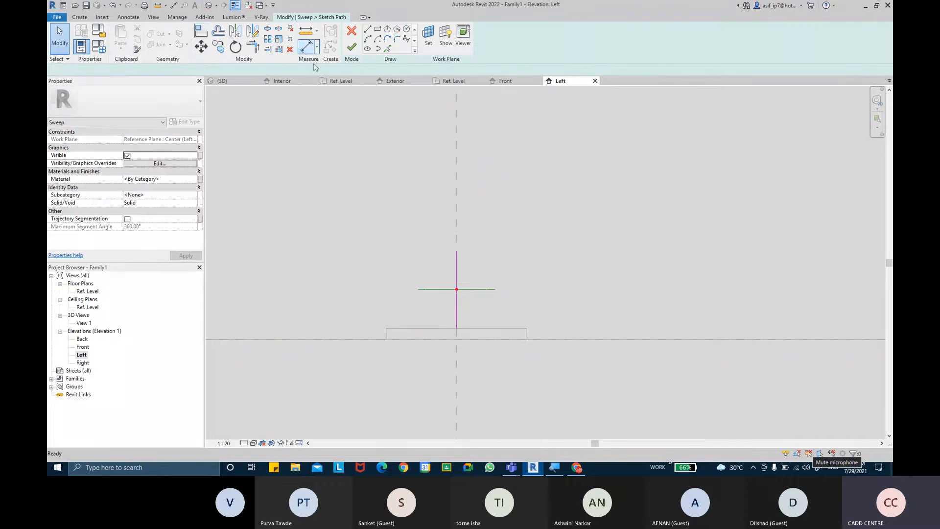
left_click(456, 328)
left_click(456, 250)
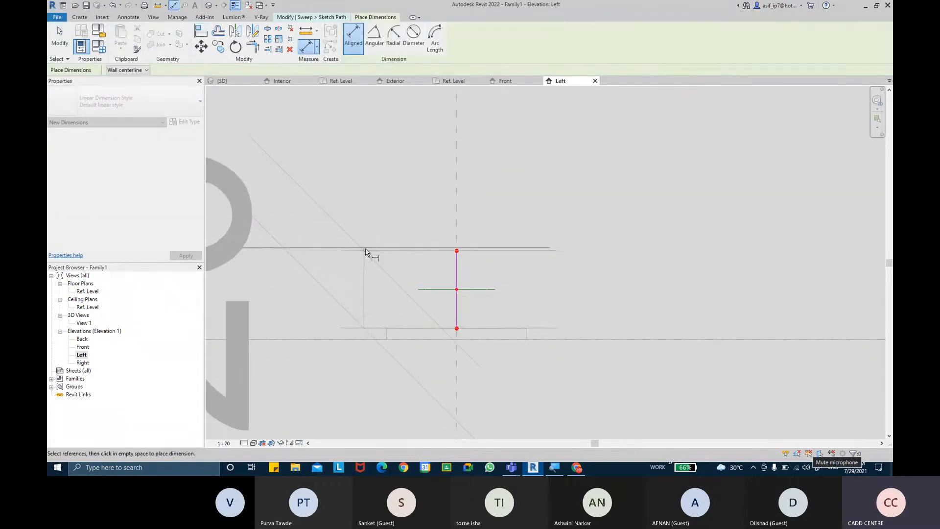
scroll(367, 252, "down", 3)
left_click(401, 251)
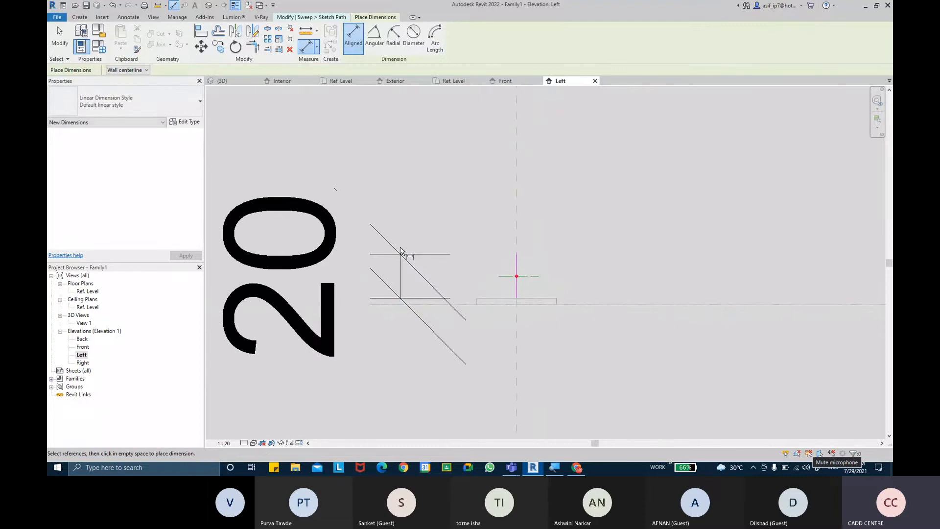
key("Escape")
key("Escape")
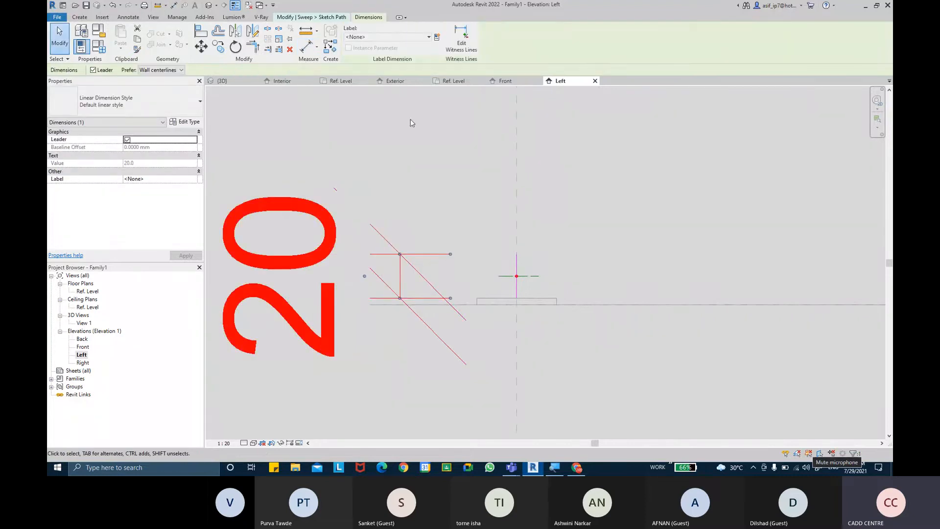
left_click(224, 442)
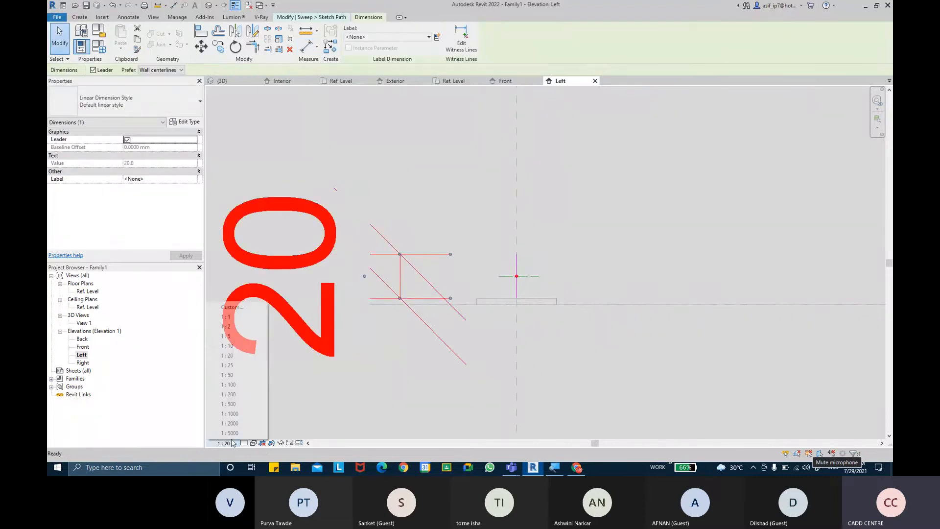
left_click(247, 337)
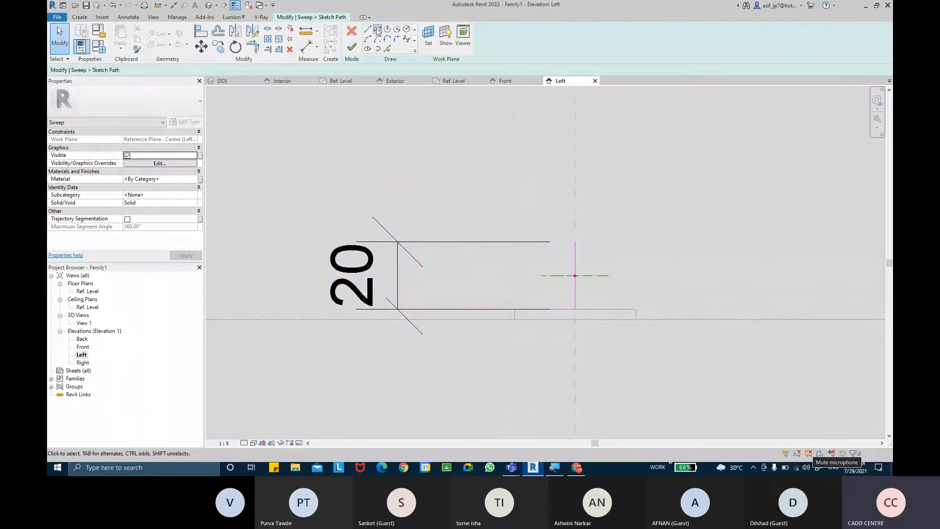
Label the 20 dimension with a new LEVEL DEPTH parameter
left_click(396, 249)
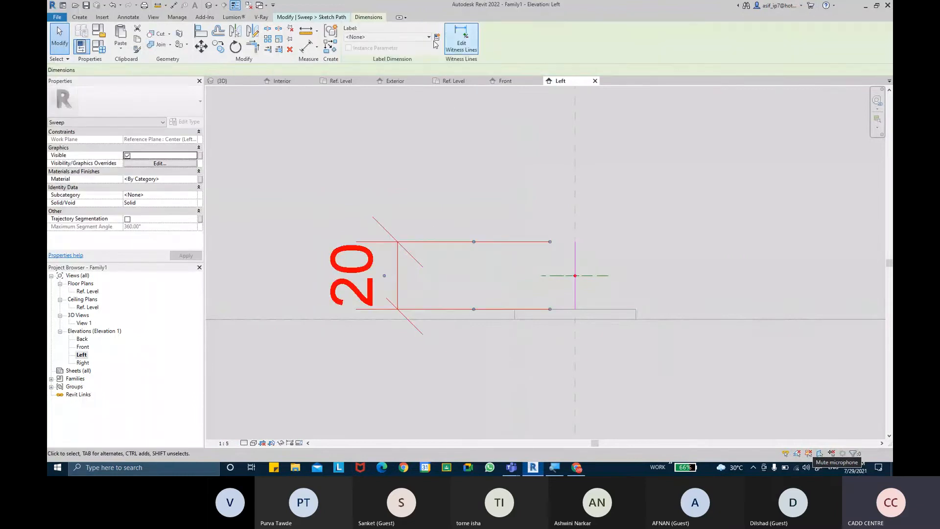
left_click(436, 39)
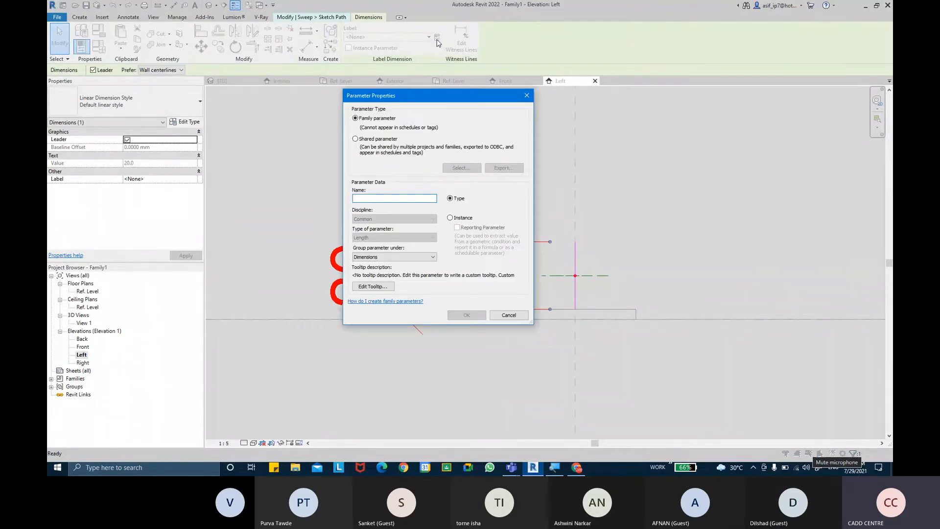
type("LOCK ")
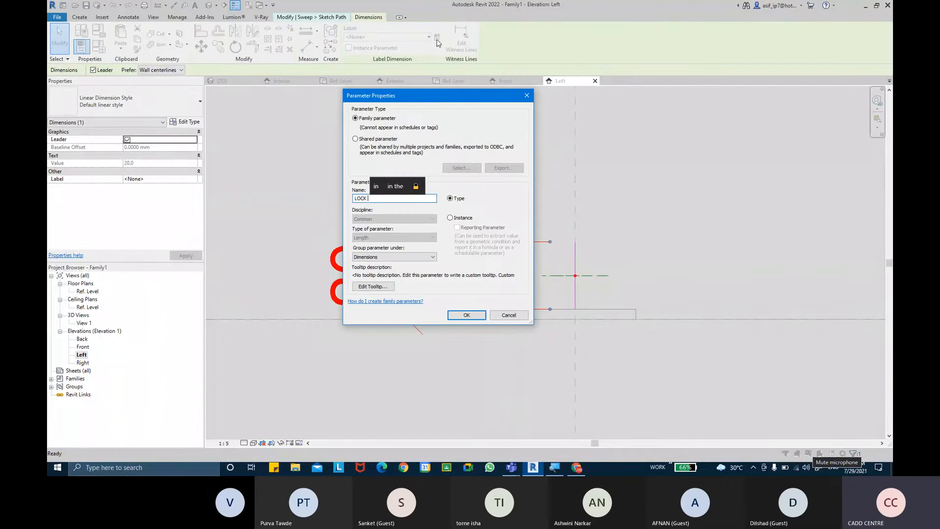
type("DEPTH")
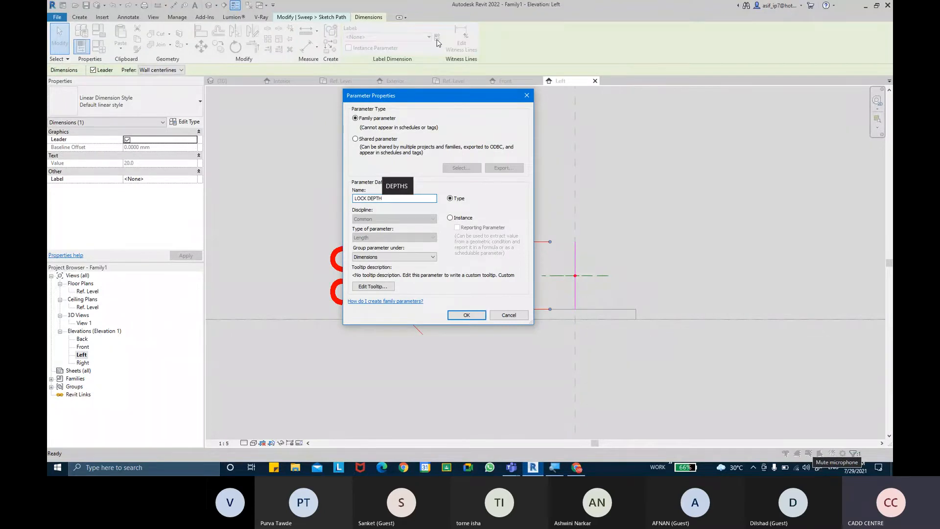
key("BackSpace")
type("LE")
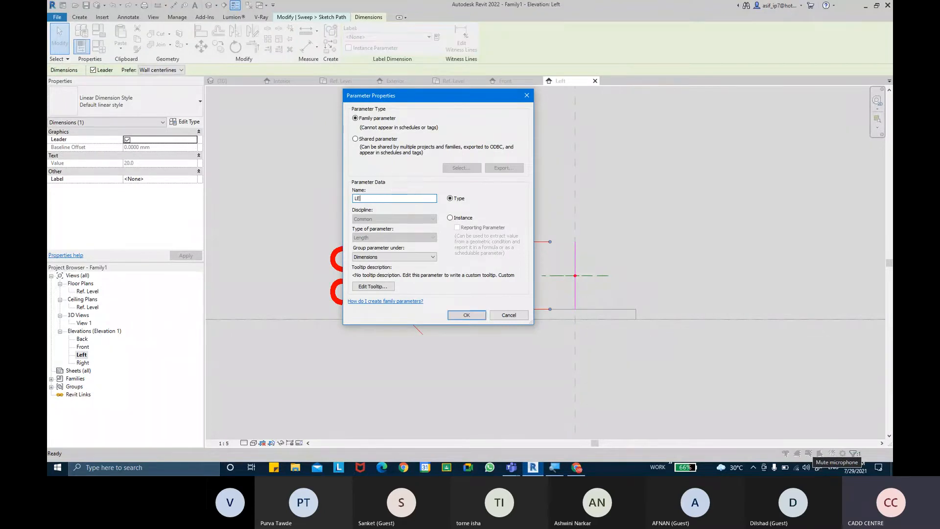
type("VEL DEPTH")
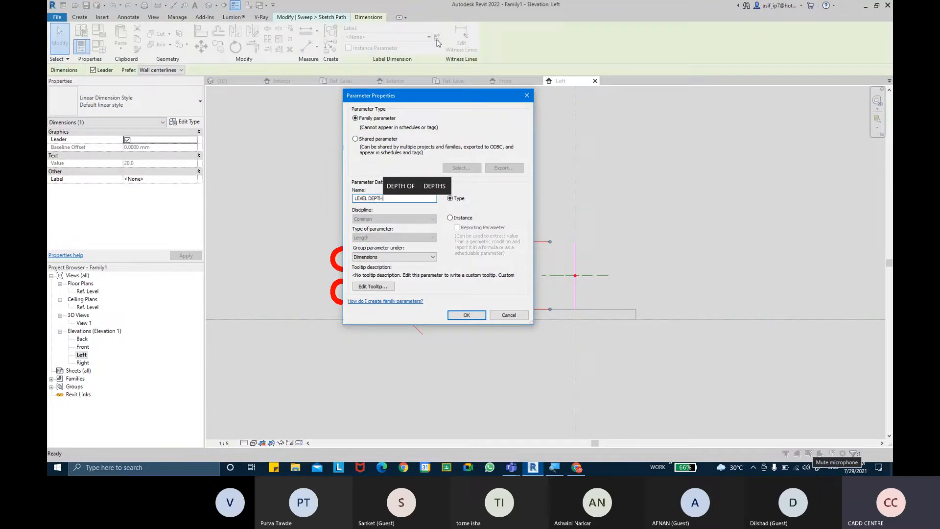
key("Return")
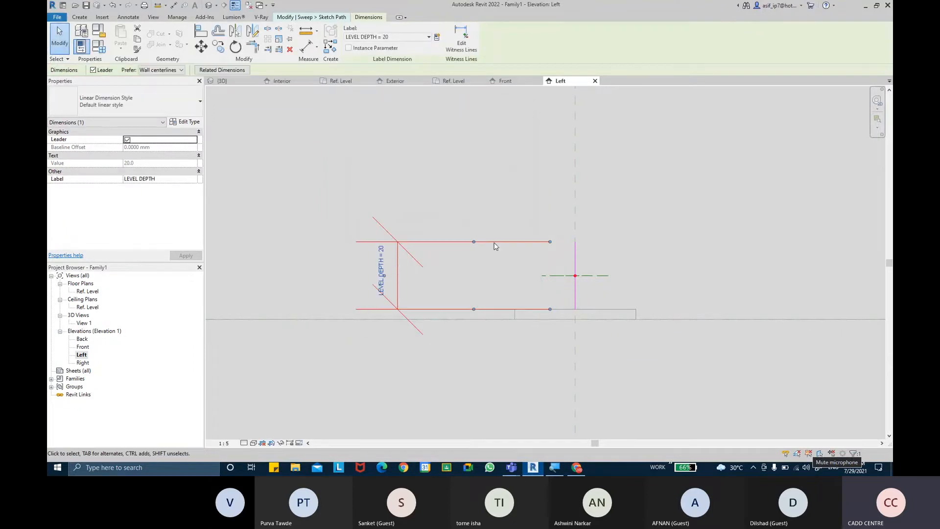
left_click(485, 269)
scroll(484, 270, "down", 1)
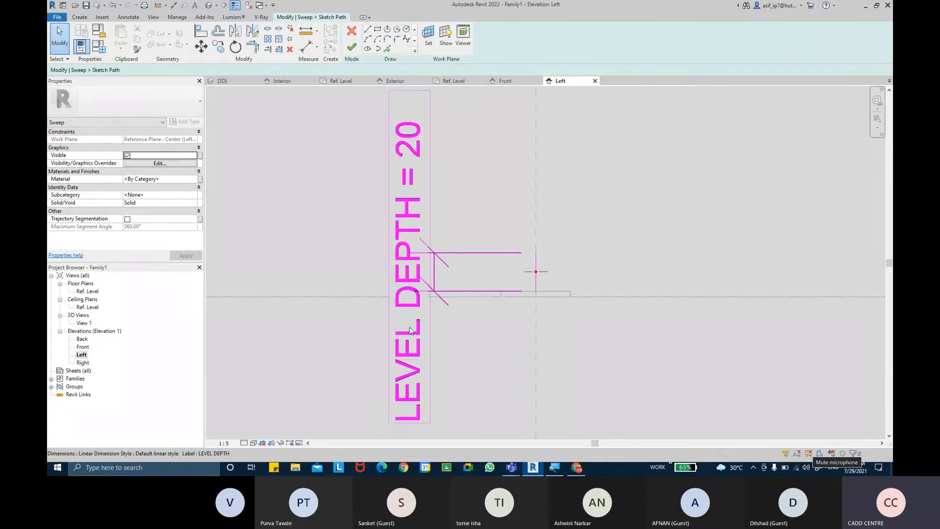
scroll(541, 296, "up", 1)
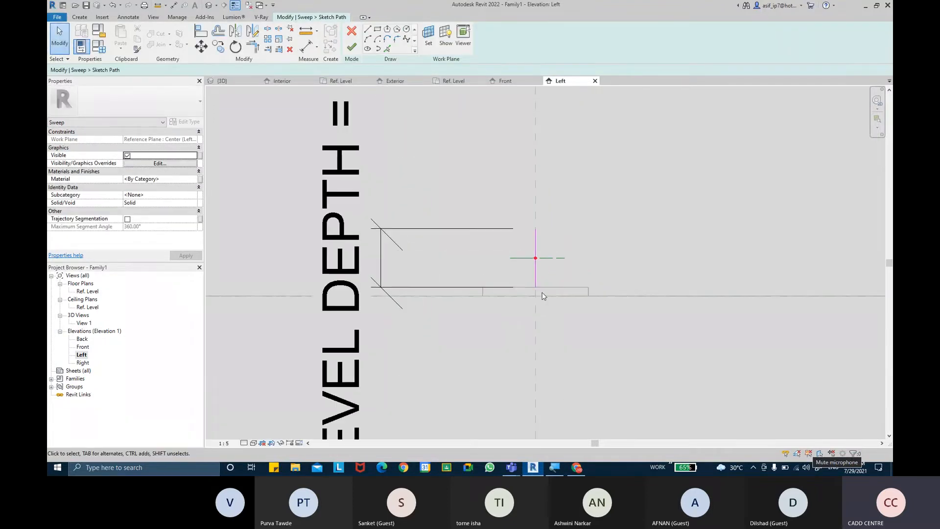
left_click(555, 258)
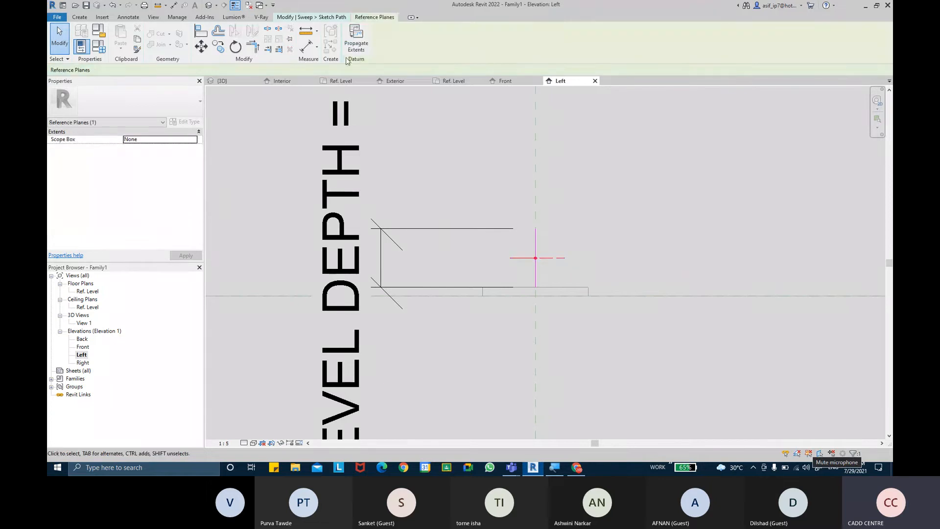
left_click(621, 221)
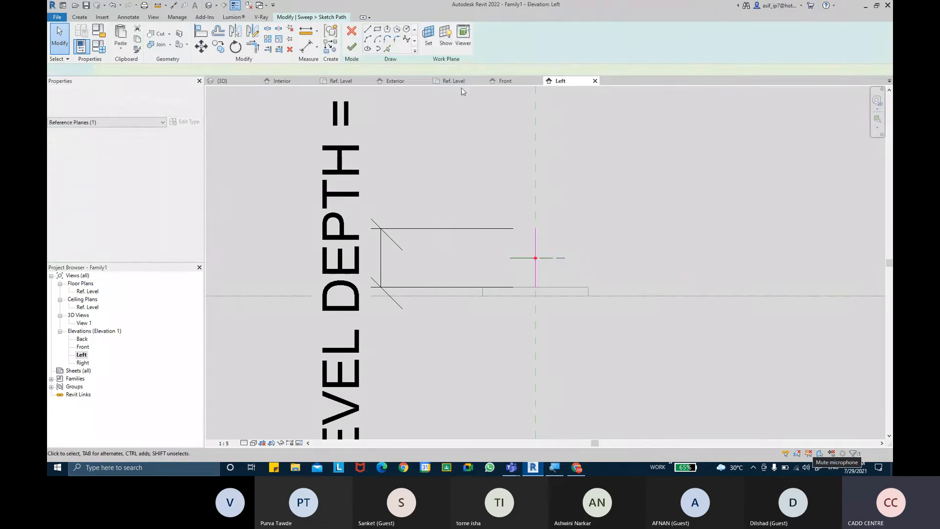
Finish the sweep path and edit the profile in the Ref. Level floor plan
left_click(353, 49)
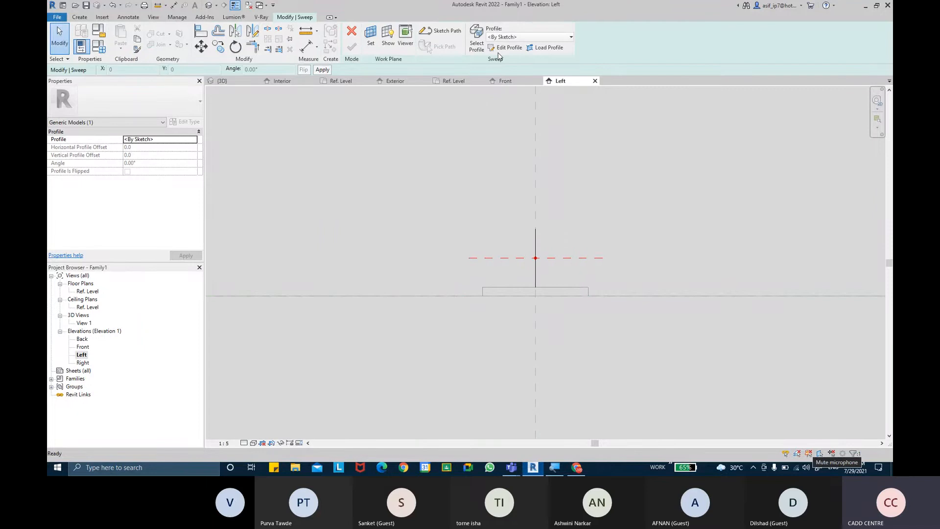
left_click(502, 48)
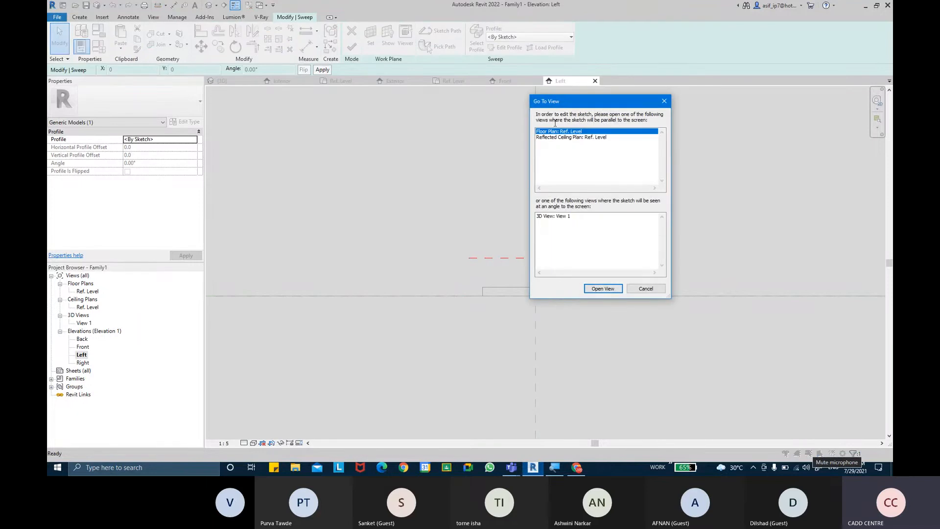
left_click(603, 288)
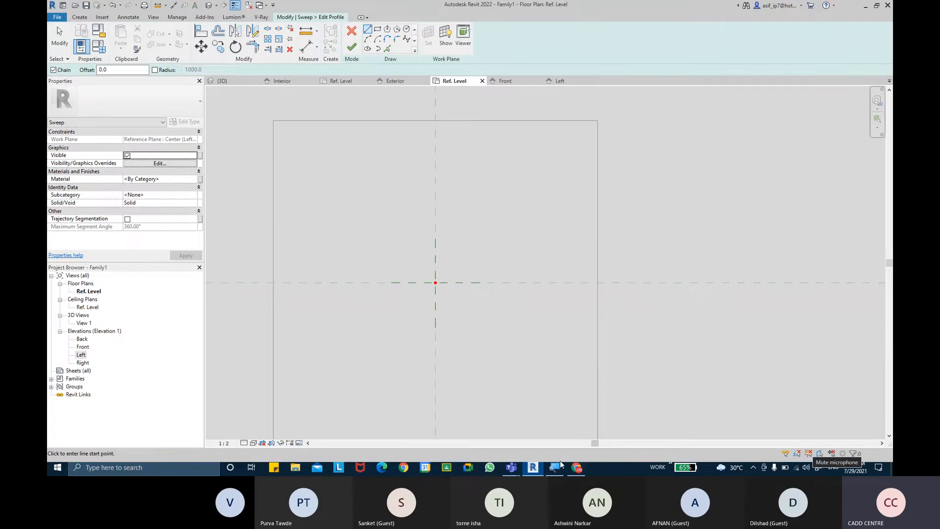
Draw a radius 8 circle centred on the reference-plane intersection
left_click(406, 29)
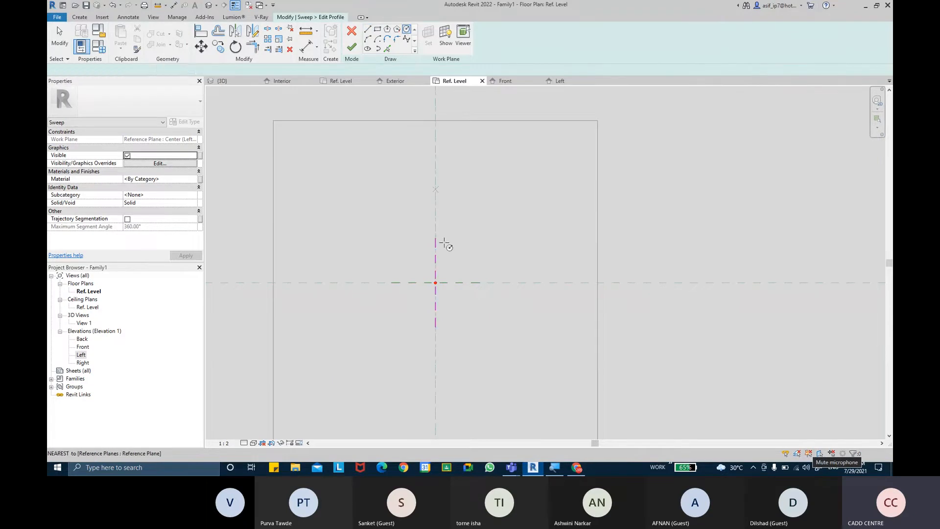
scroll(436, 282, "up", 2)
left_click(432, 279)
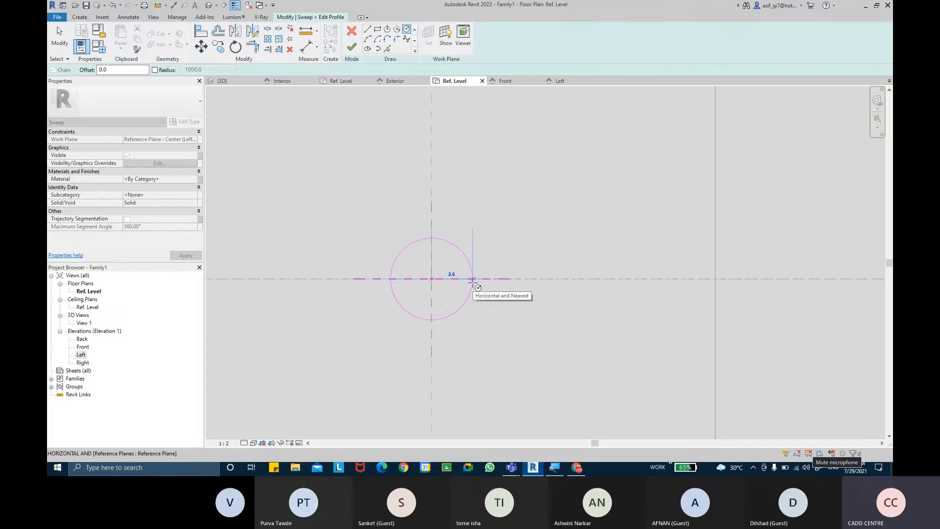
type("8")
key("Return")
scroll(511, 283, "down", 2)
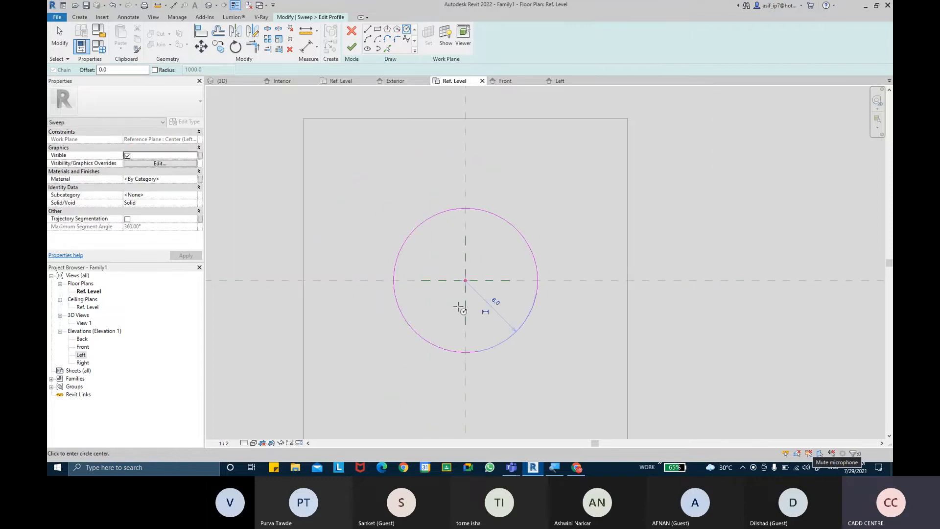
key("Escape")
key("Escape")
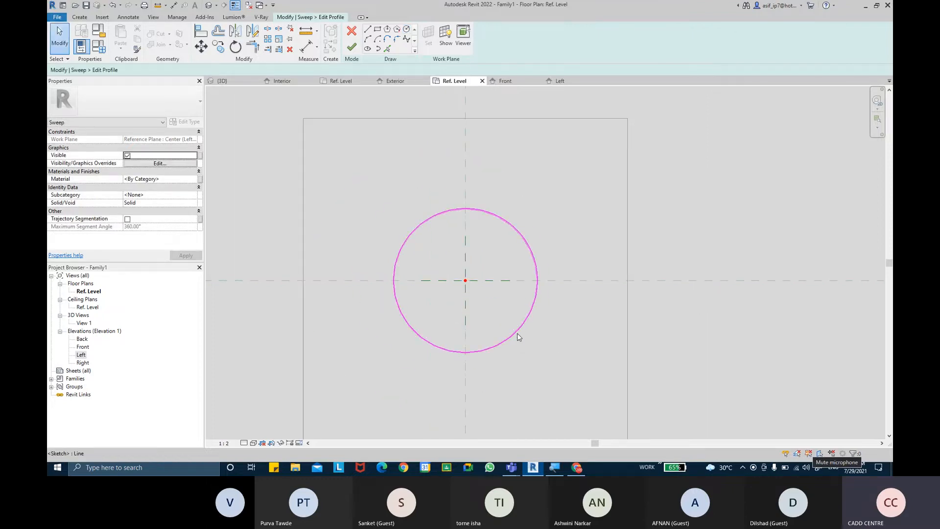
Place a Φ16 diameter dimension on the profile circle
left_click(316, 46)
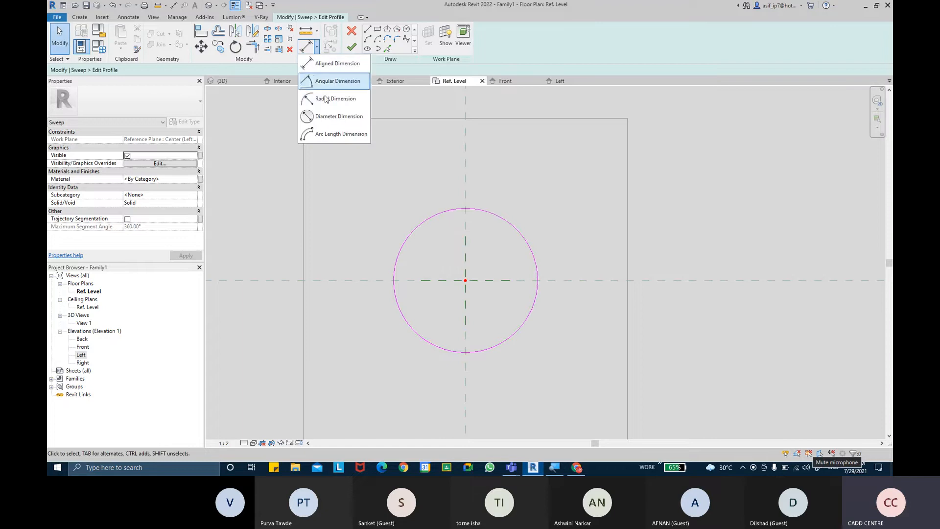
left_click(333, 118)
left_click(553, 220)
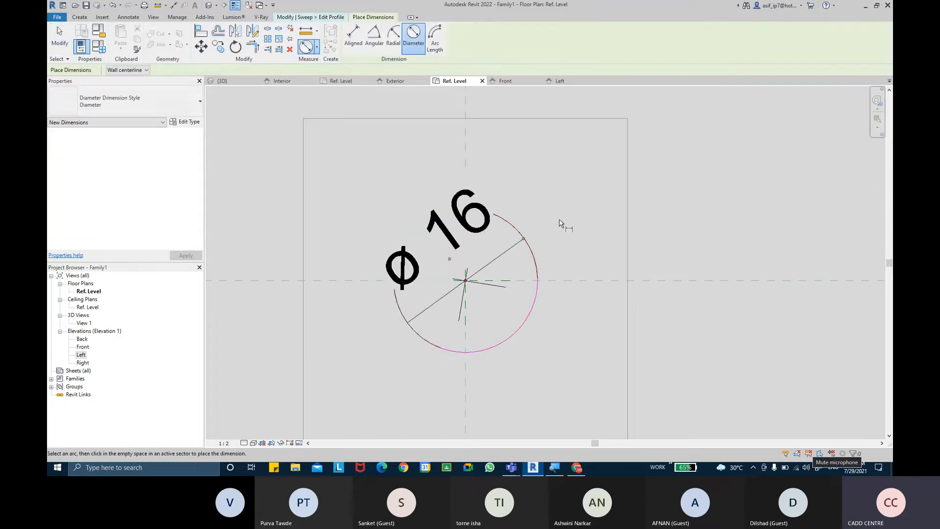
key("Escape")
key("Escape")
left_click(458, 216)
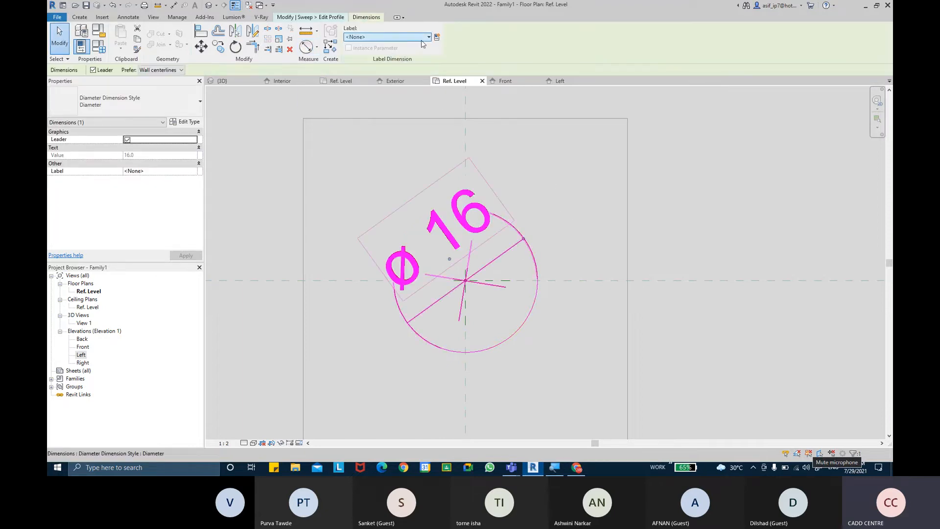
Label the diameter with a new START LEVER DIA parameter and finish the profile
left_click(437, 38)
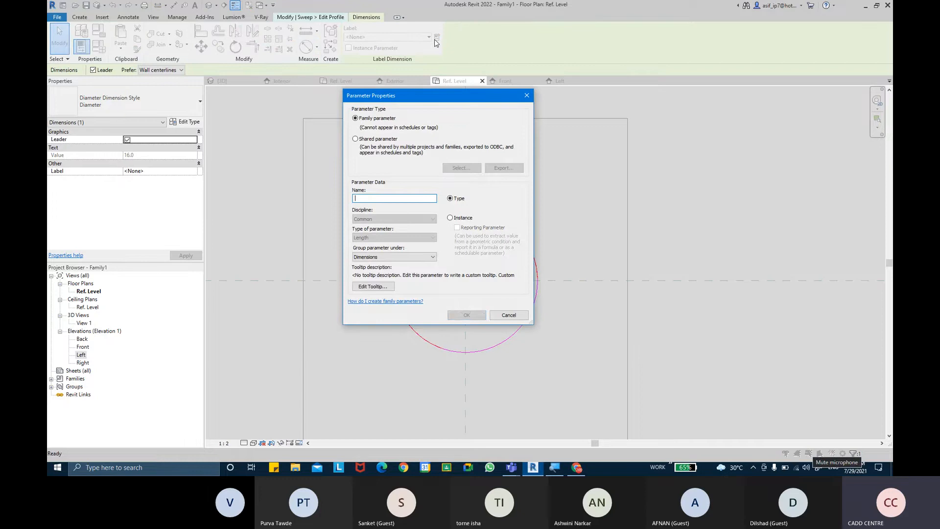
type("TOP LE")
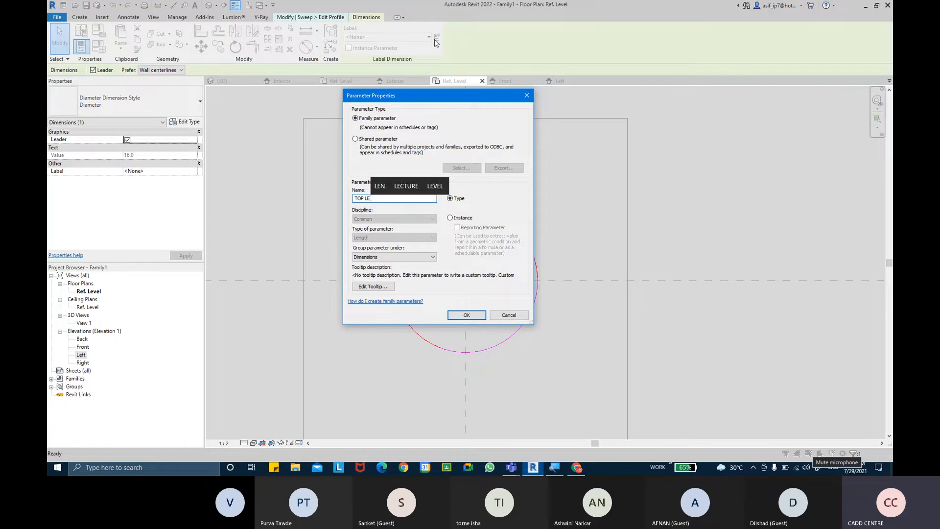
type("VEL DIA")
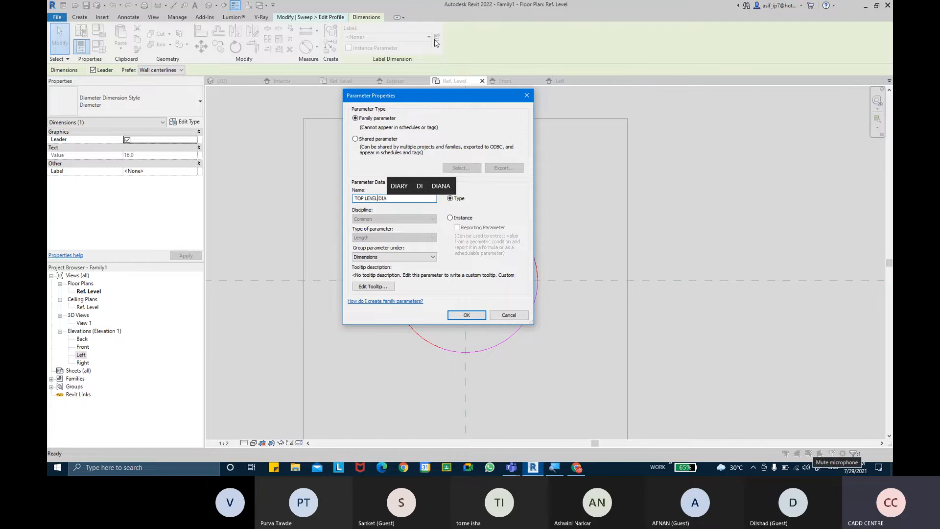
left_click(362, 197)
key("BackSpace")
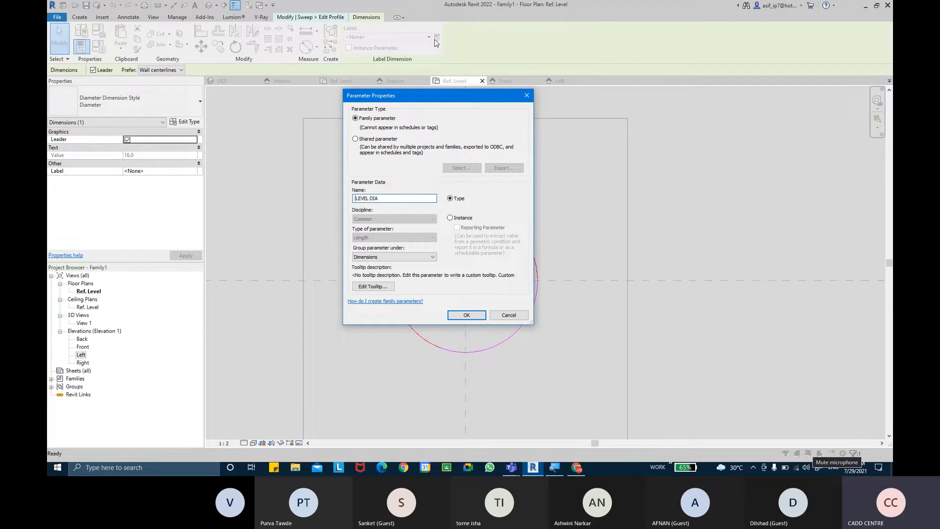
type("START")
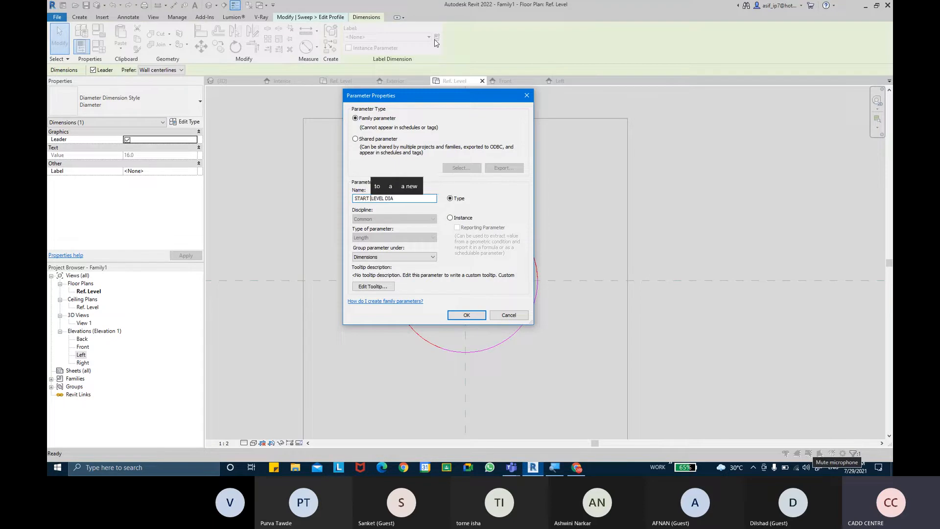
left_click(388, 198)
key("BackSpace")
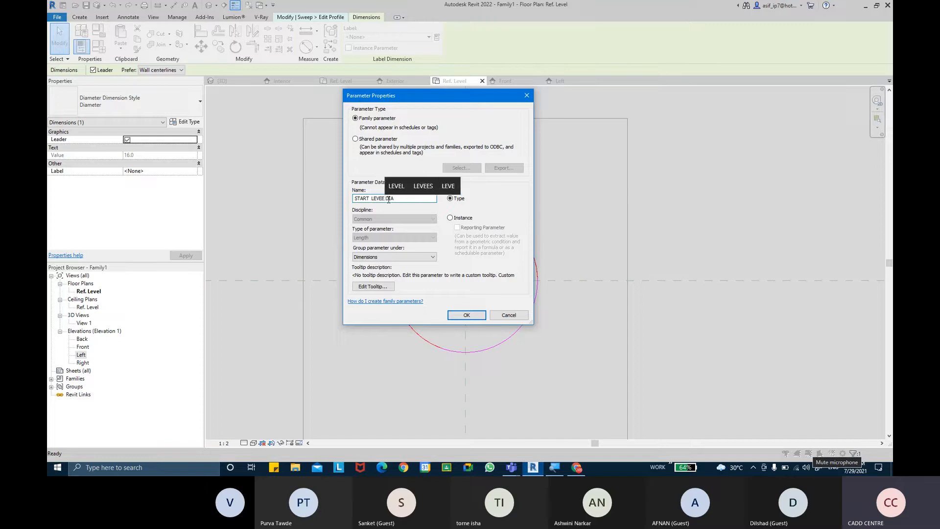
type("R")
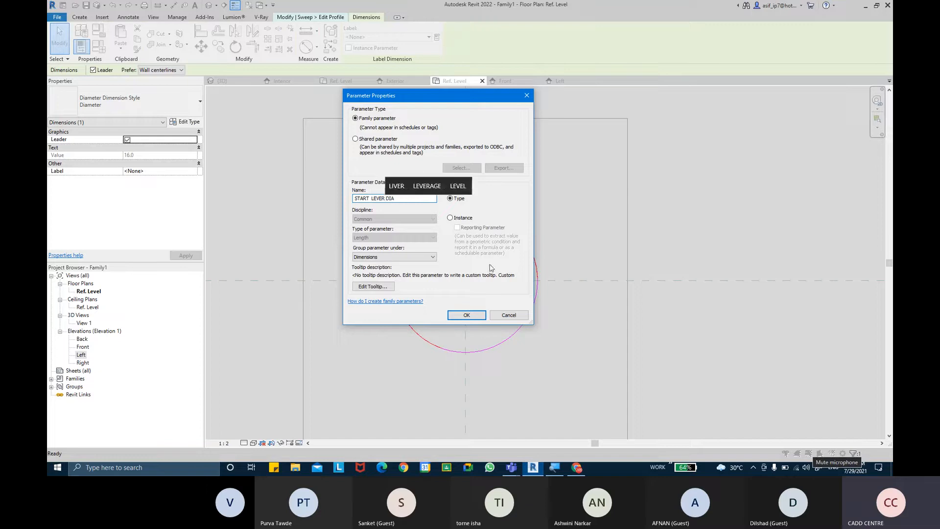
left_click(482, 311)
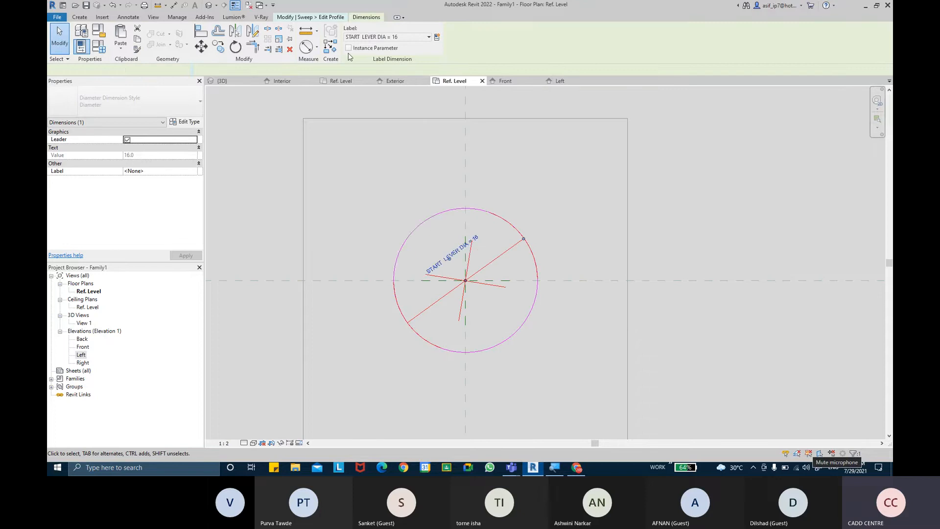
left_click(422, 154)
left_click(352, 46)
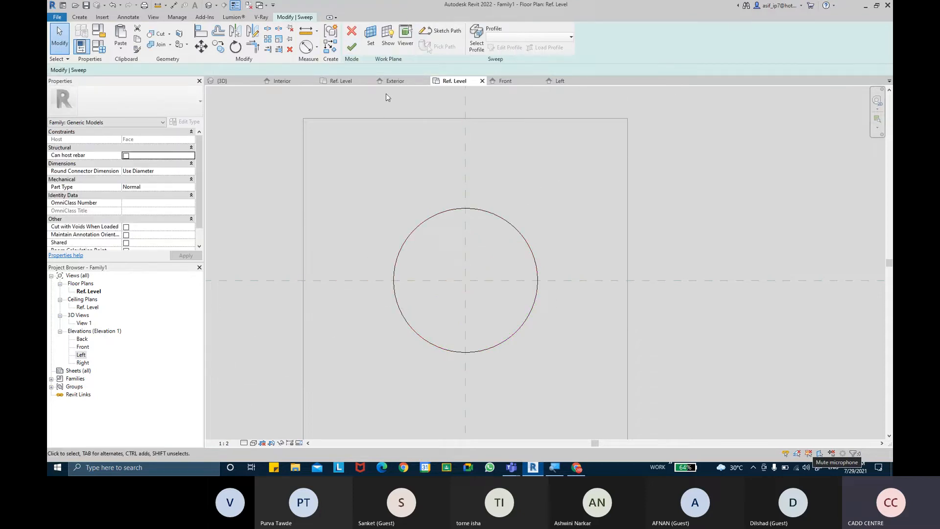
Finish the lever sweep and view it centred in the Left elevation
left_click(351, 46)
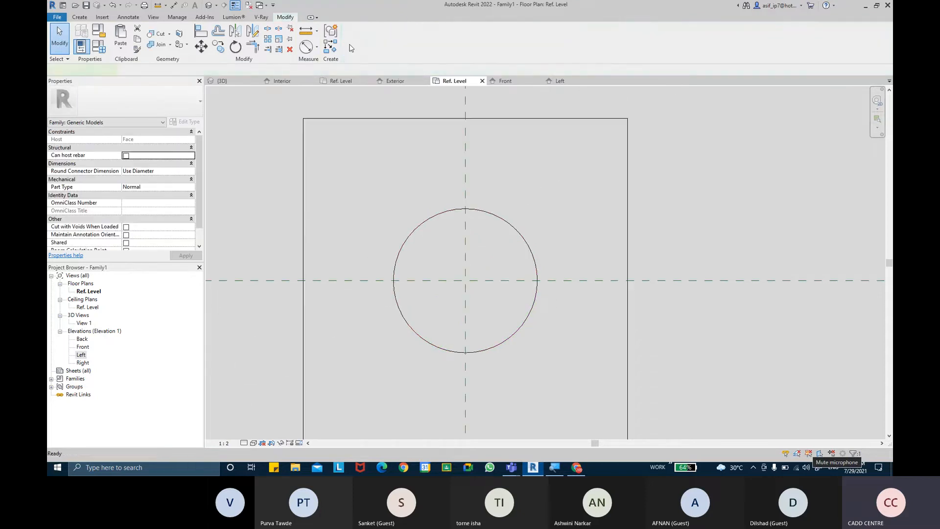
double_click(81, 355)
left_click(556, 269)
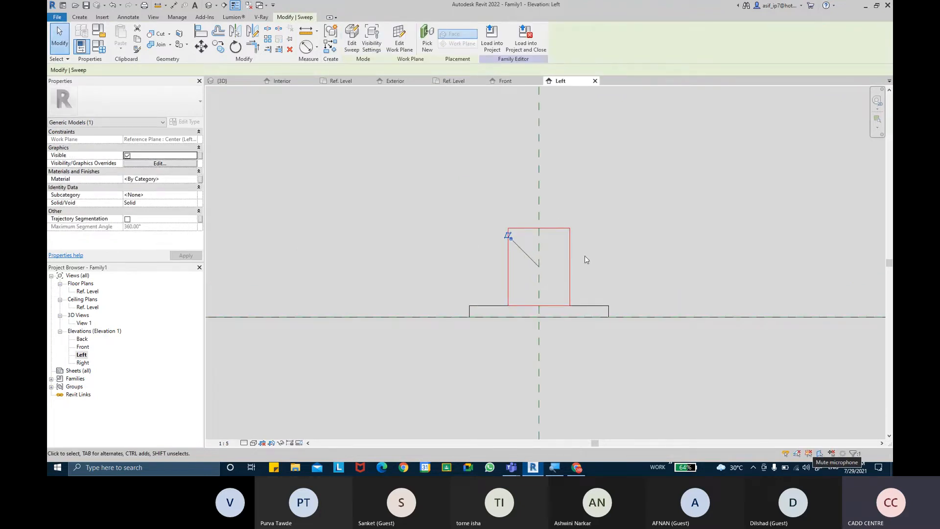
middle_click_drag(547, 251, 346, 239)
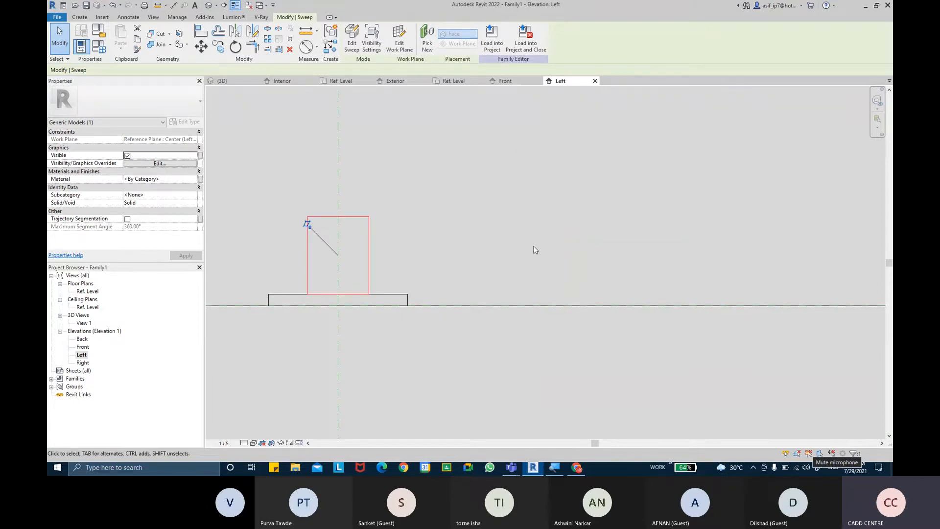
middle_click_drag(535, 250, 531, 264)
left_click(520, 258)
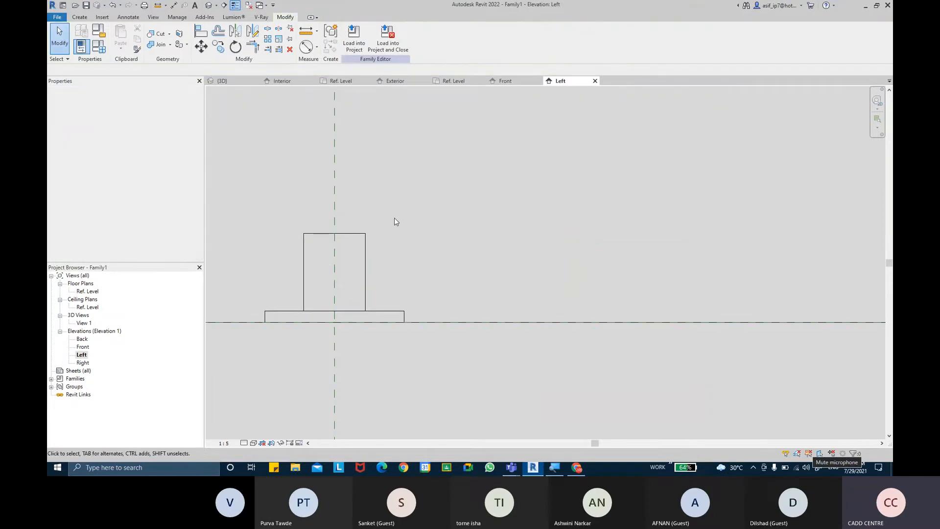
left_click(81, 17)
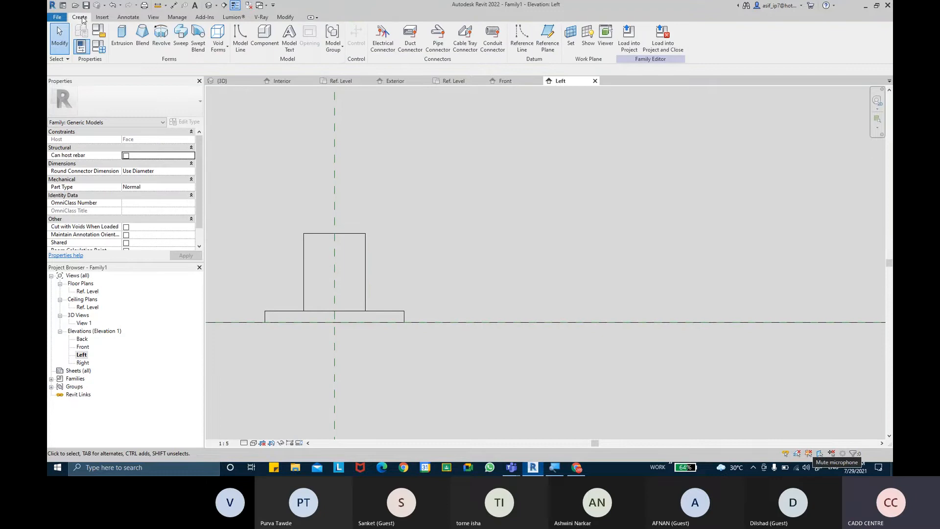
Sketch a 100.0 horizontal swept blend path running right from the lever centre
left_click(198, 49)
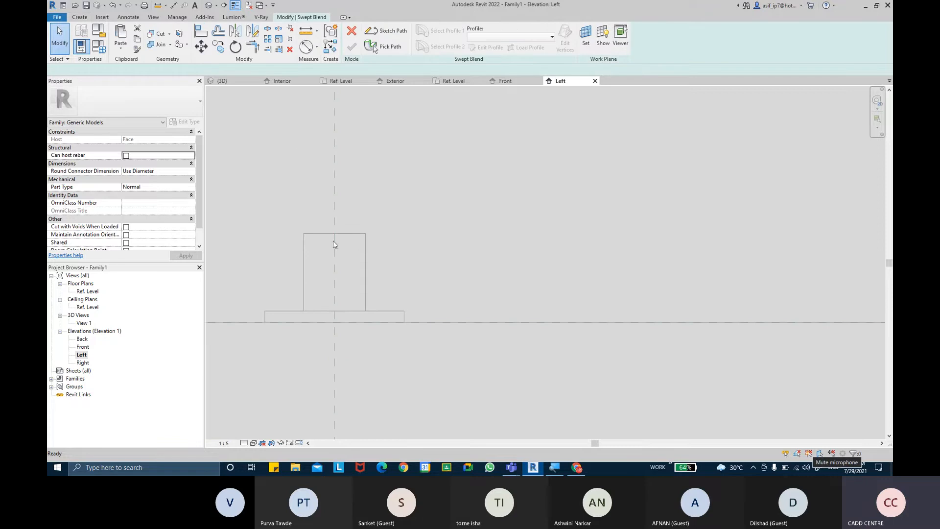
left_click(387, 31)
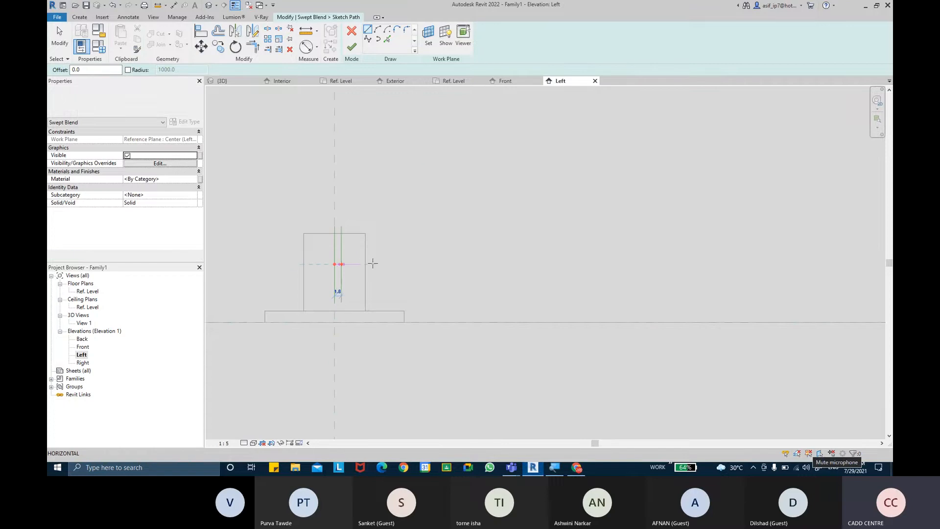
left_click(335, 265)
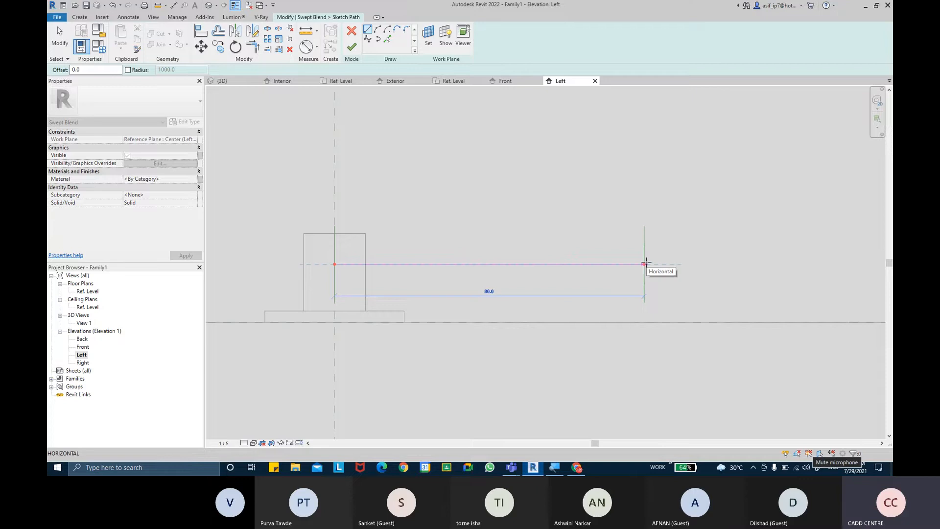
middle_click_drag(646, 264, 538, 257)
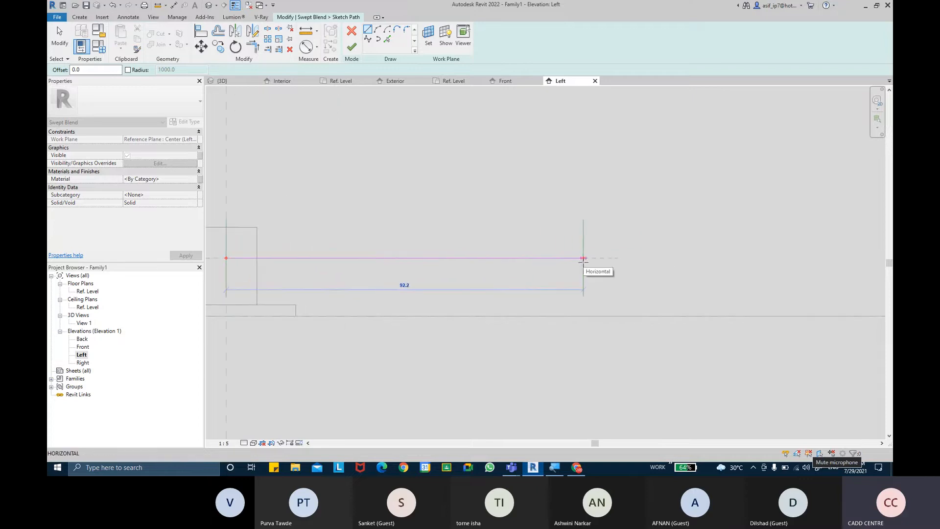
left_click(614, 258)
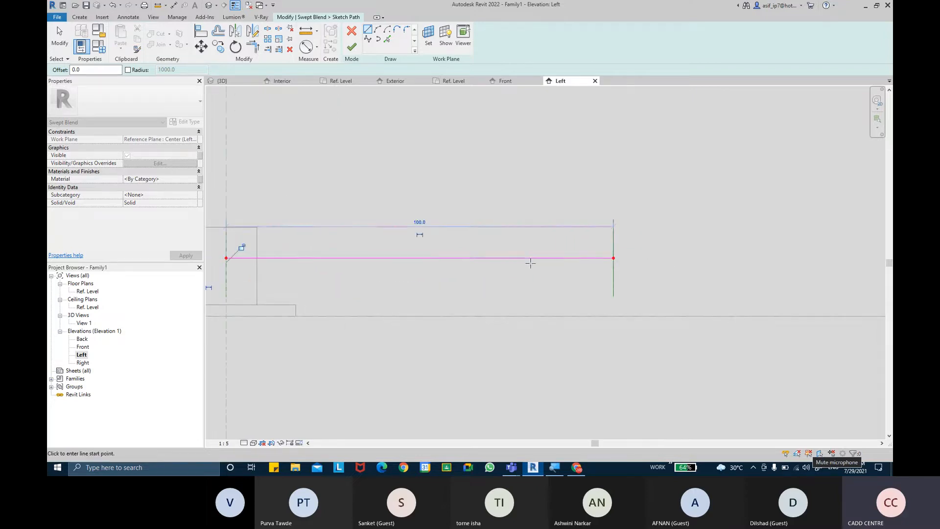
middle_click_drag(413, 180, 482, 185)
key("Escape")
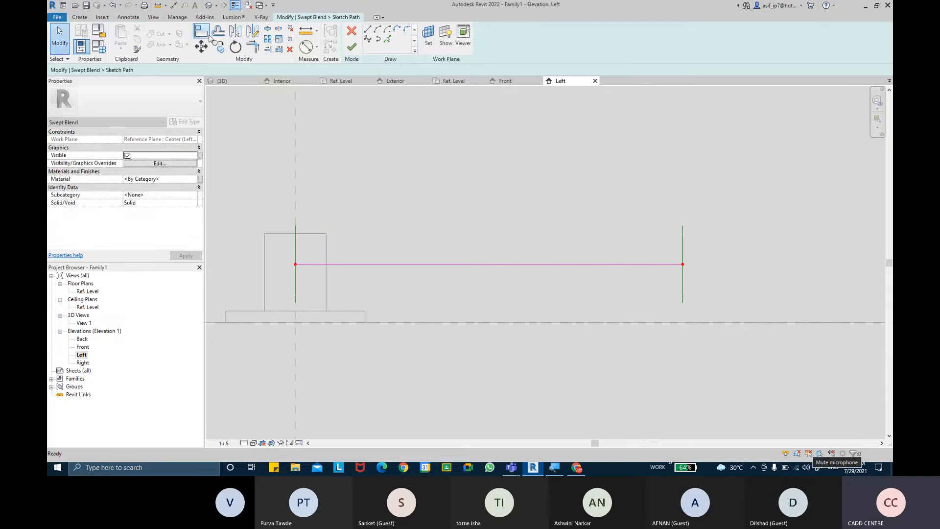
Align the path's start point to the vertical centre plane and lock it
left_click(201, 33)
left_click(295, 132)
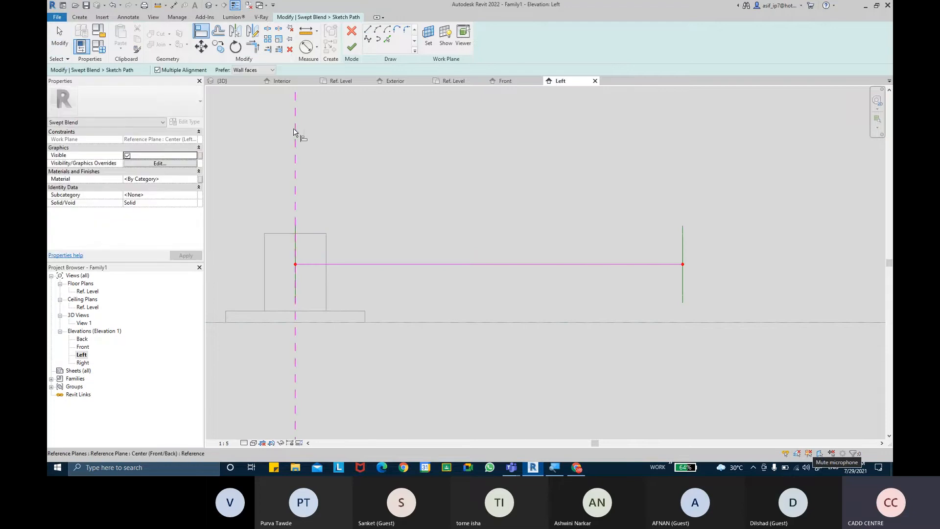
left_click(297, 270)
left_click(313, 277)
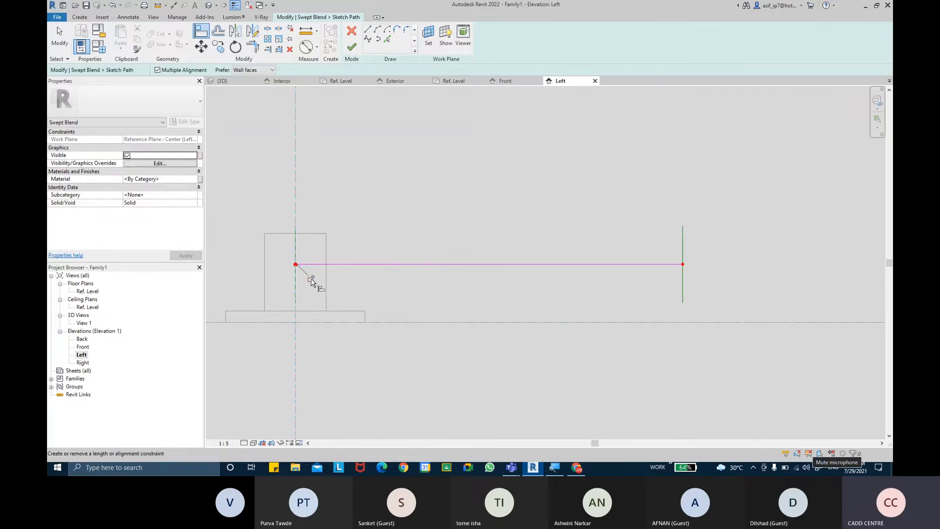
middle_click_drag(457, 201, 469, 206)
key("Escape")
Add a 15 aligned dimension from the path line to the level
mouse_move(344, 186)
middle_mouse_down()
mouse_move(381, 176)
mouse_move(357, 179)
middle_mouse_up()
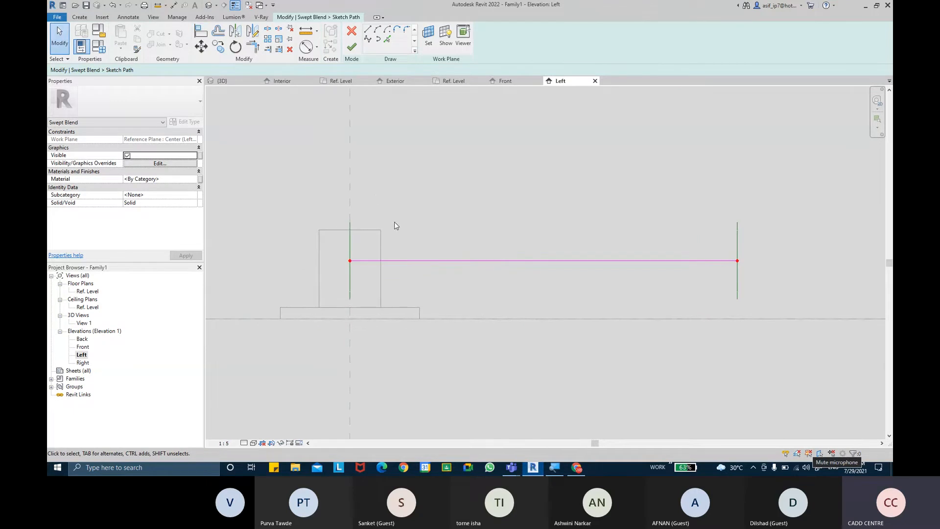
middle_click_drag(395, 224, 392, 223)
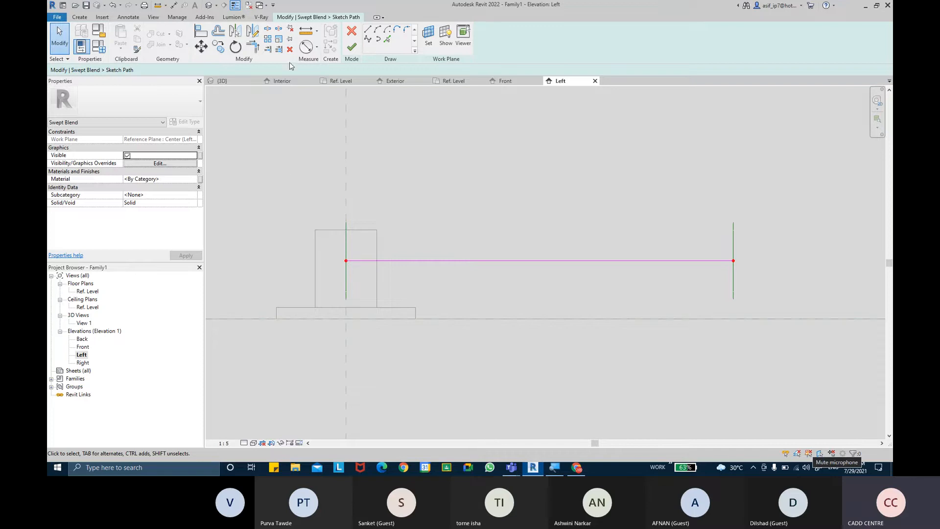
middle_click_drag(511, 245, 499, 233)
scroll(499, 237, "down", 2)
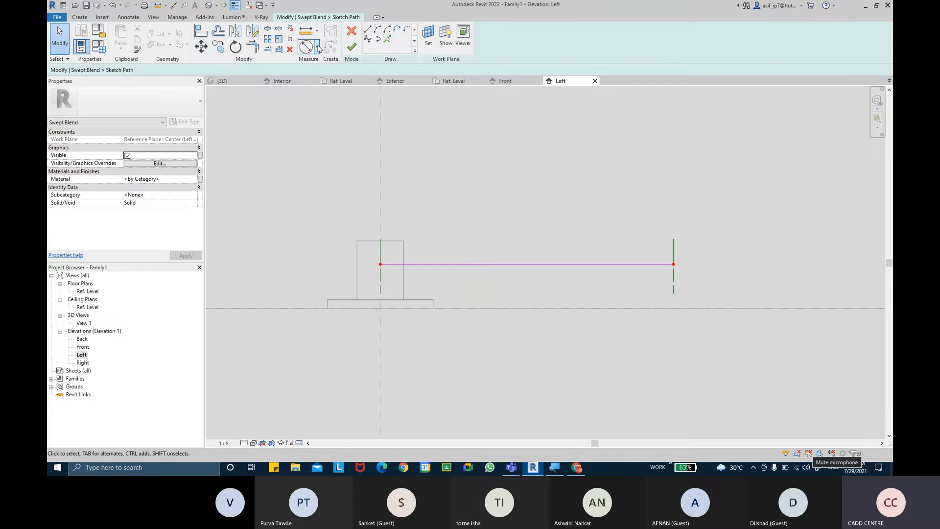
middle_click_drag(473, 200, 472, 210)
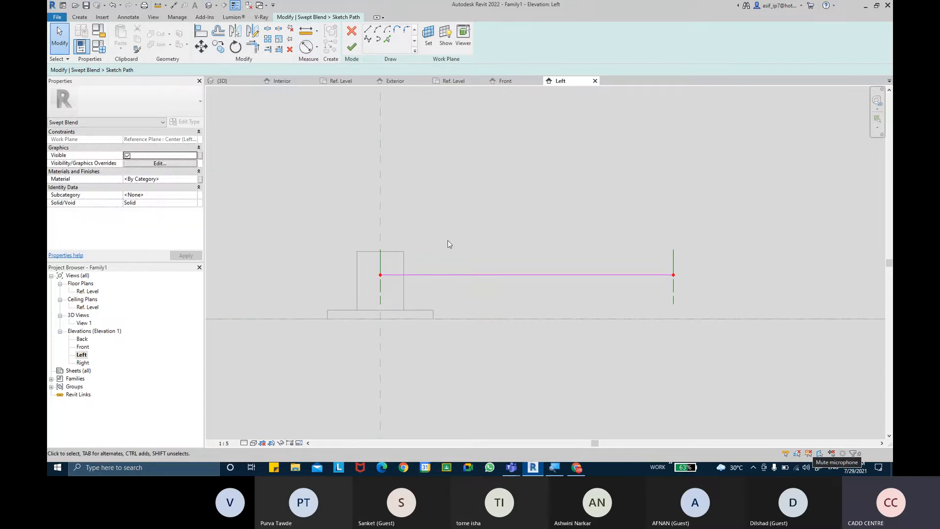
left_click(306, 47)
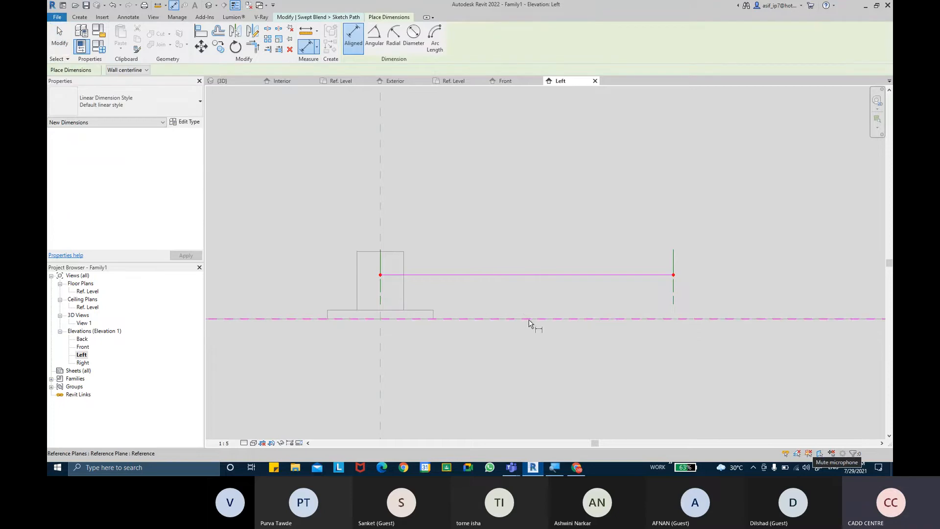
left_click(528, 275)
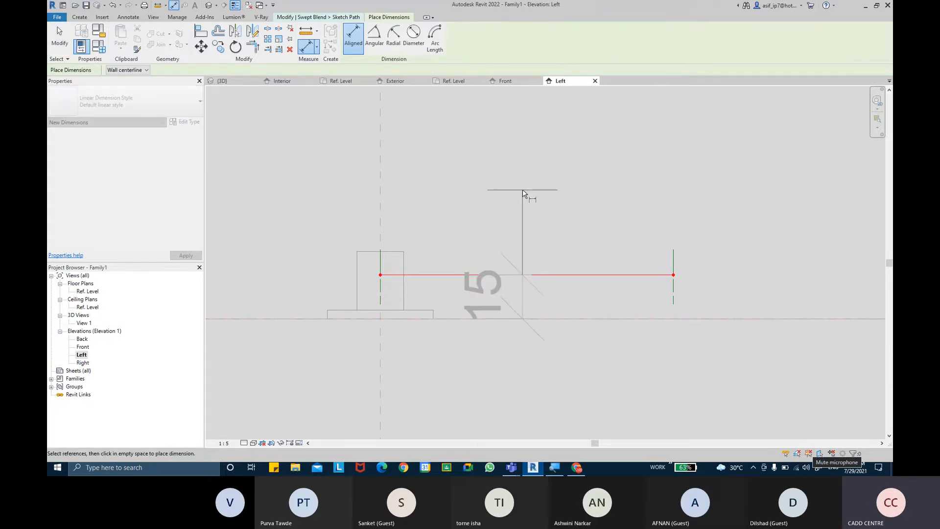
left_click(522, 195)
key("Escape")
key("Escape")
Label the 15 dimension with a new parameter named LEVEL OFFSET
left_click(523, 299)
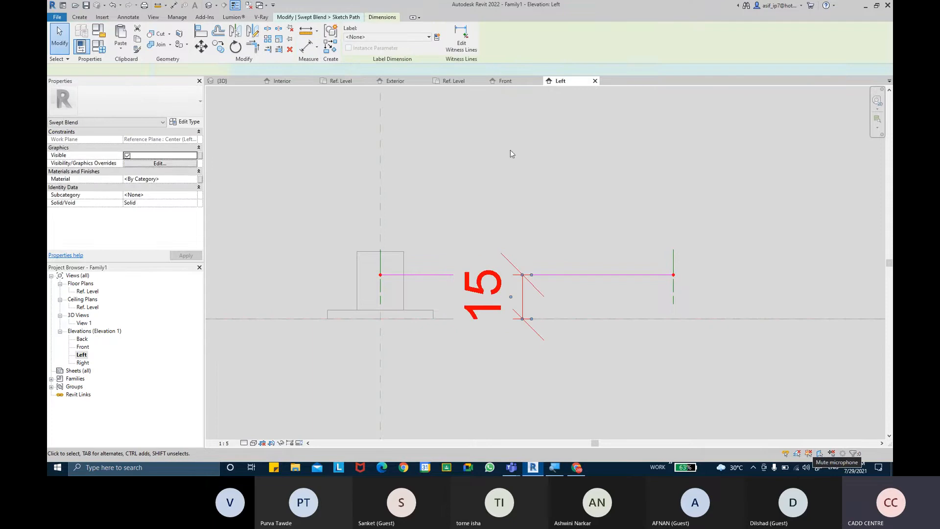
left_click(437, 36)
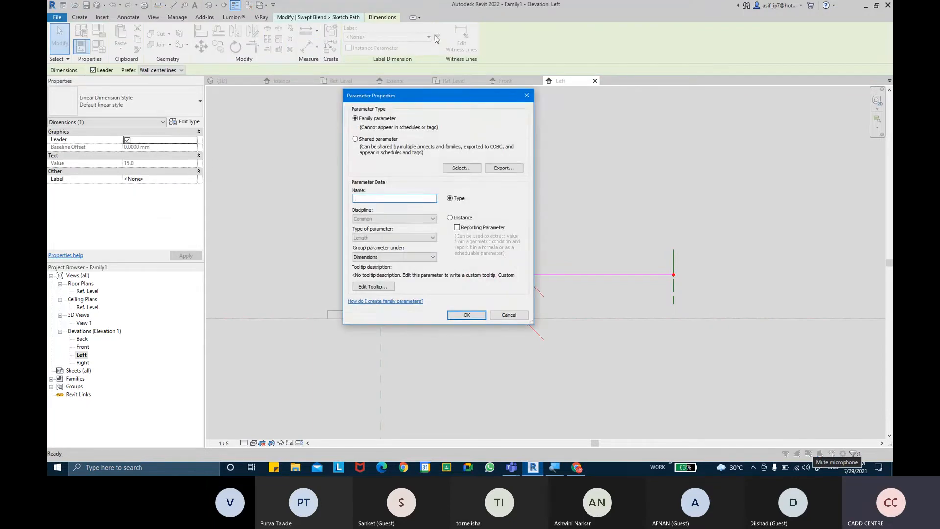
type("LEVEL O")
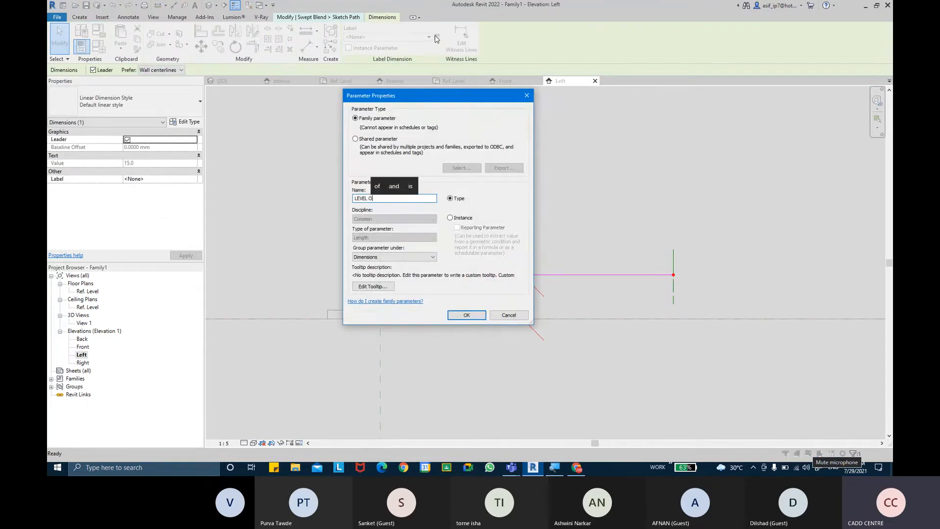
type("FFSET")
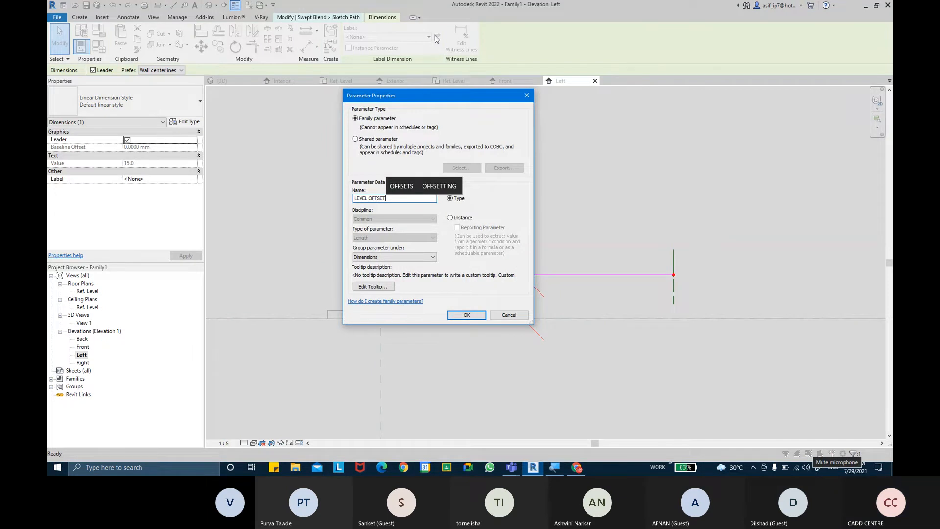
key("Return")
scroll(563, 169, "down", 1)
left_click(589, 188)
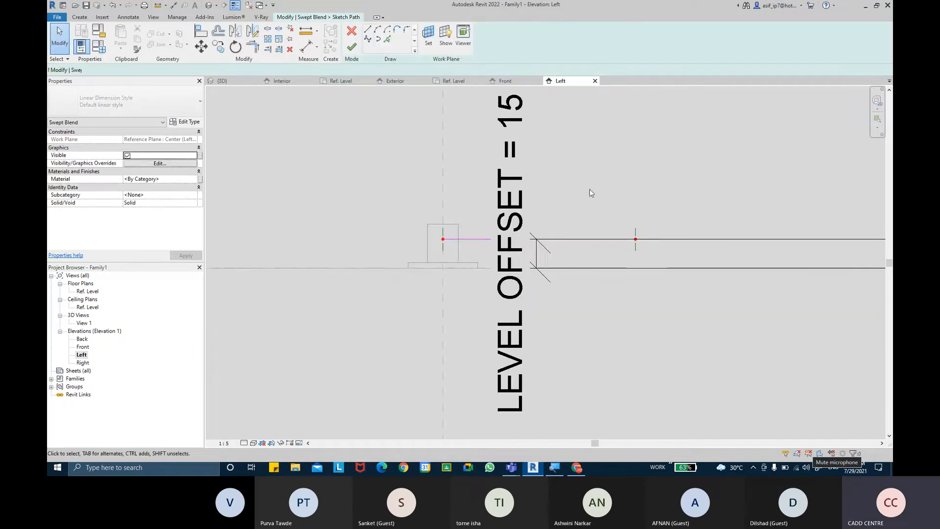
scroll(573, 212, "down", 1)
scroll(470, 247, "up", 2)
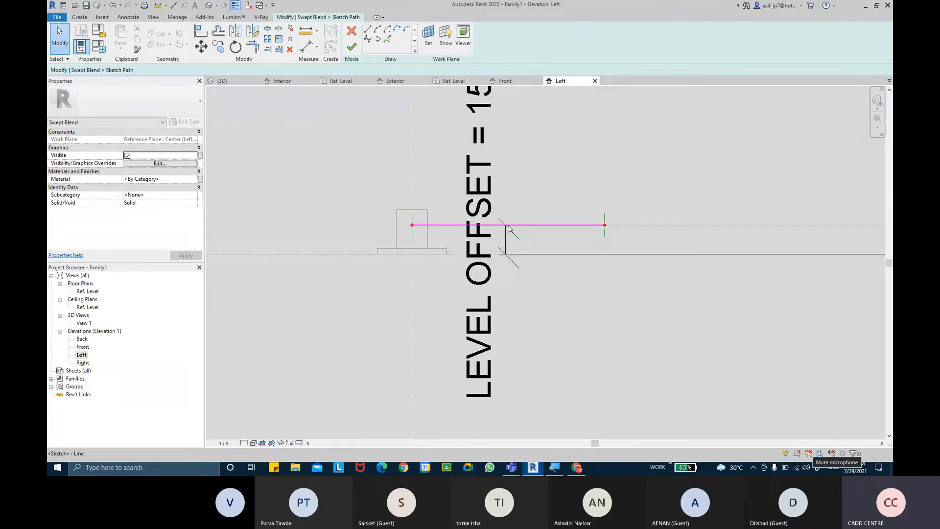
Place a 100 aligned dimension measuring the lever path's length
left_click(305, 47)
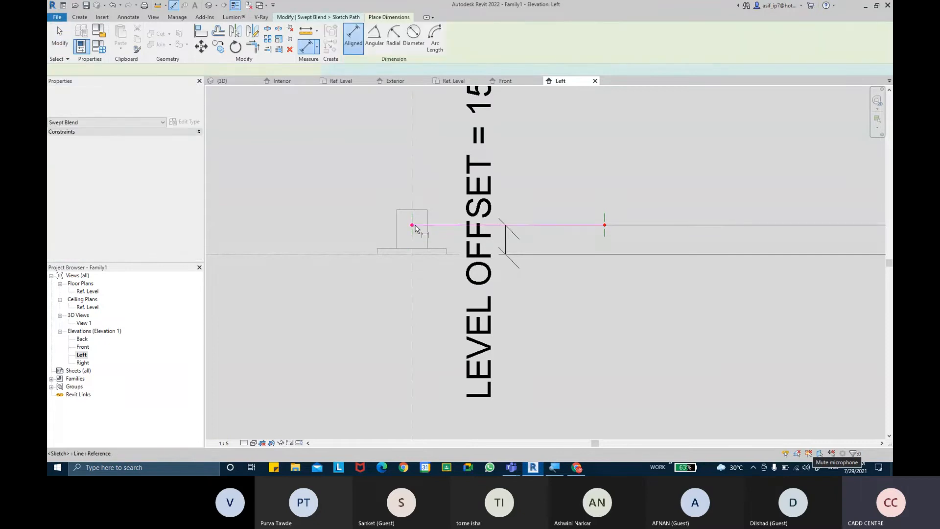
left_click(604, 225)
middle_click_drag(610, 145, 615, 224)
scroll(615, 224, "down", 1)
left_click(610, 207)
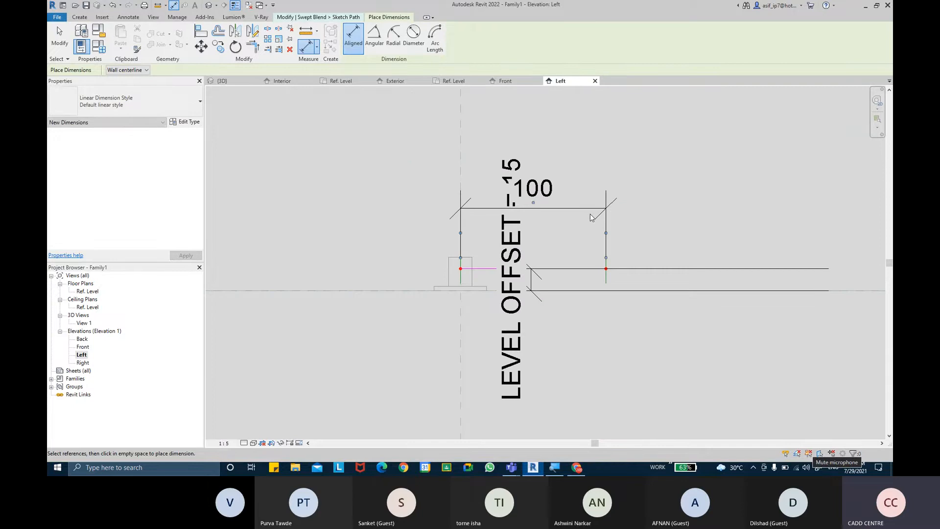
key("Escape")
Label the 100 dimension with a new LEVER LEN type parameter and recentre the view
left_click(582, 210)
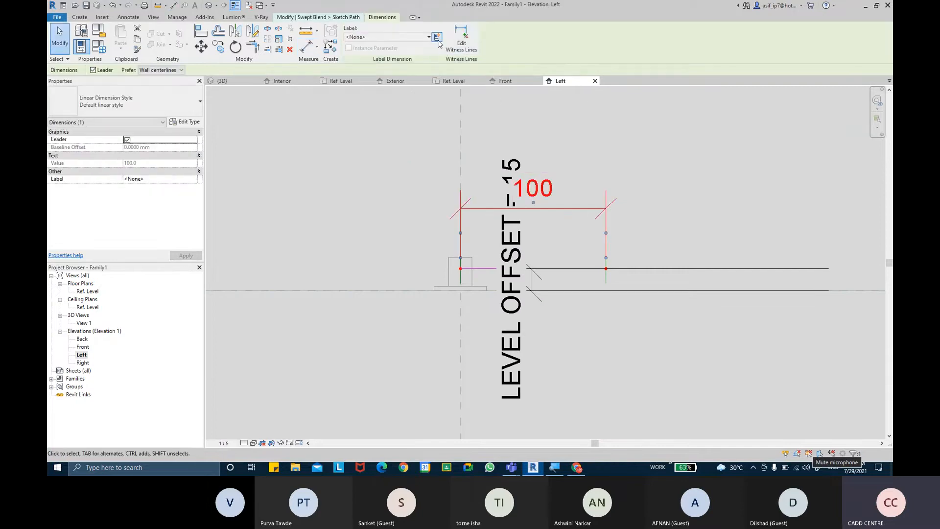
left_click(438, 37)
type("LEVE")
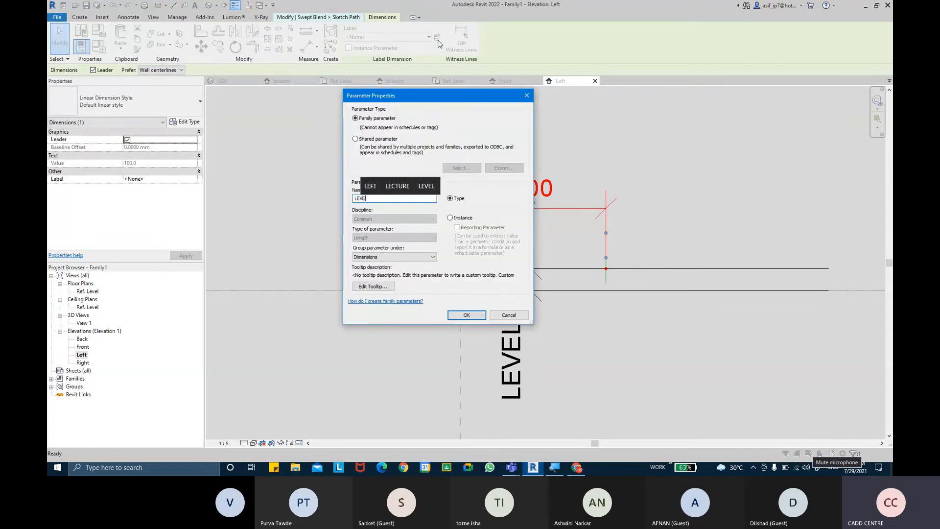
type("R LENG")
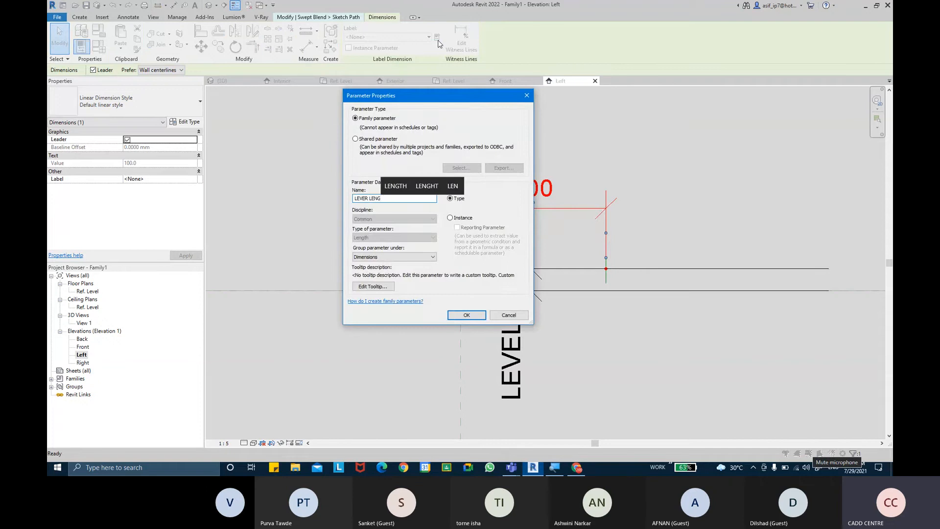
key("BackSpace")
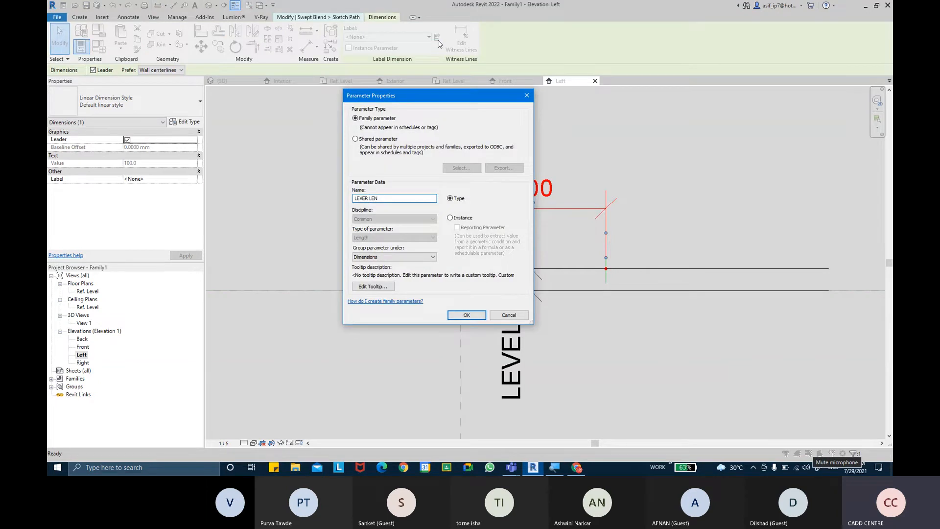
key("Return")
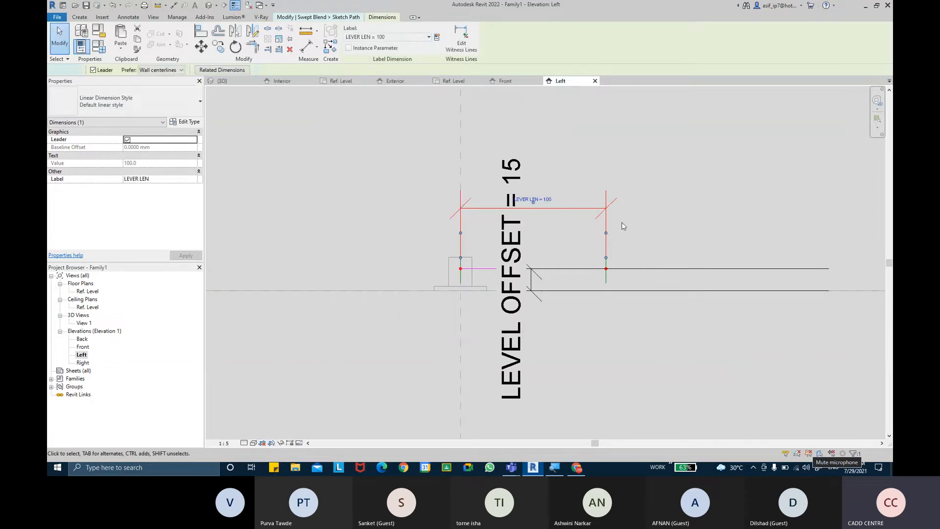
left_click(623, 226)
middle_click_drag(623, 226, 508, 233)
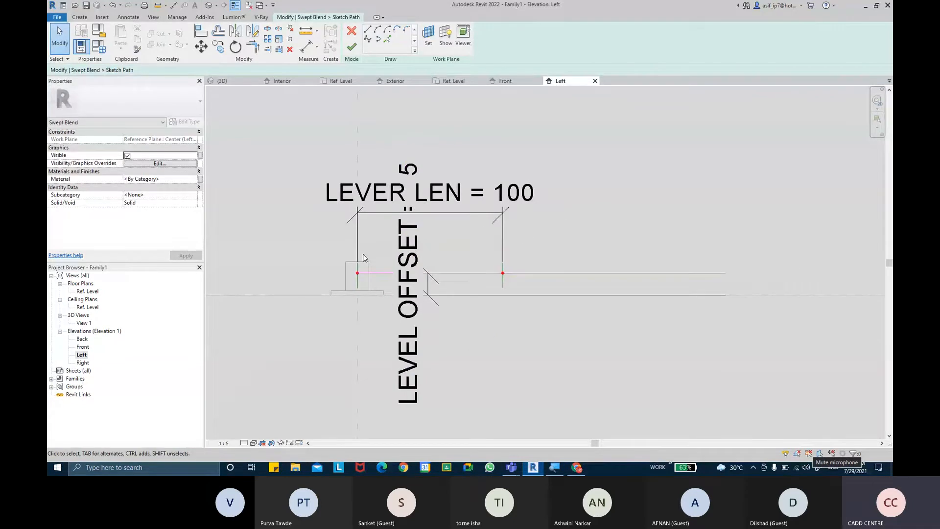
scroll(363, 254, "up", 2)
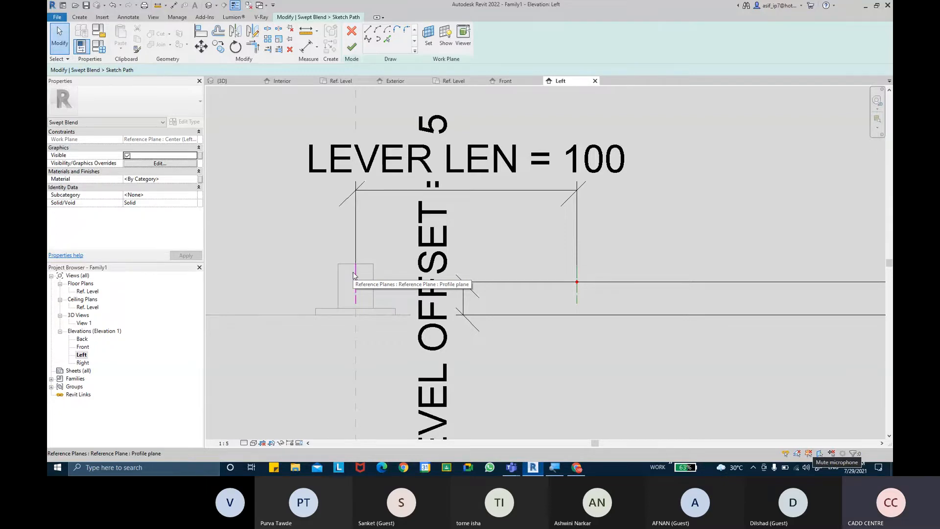
left_click(511, 467)
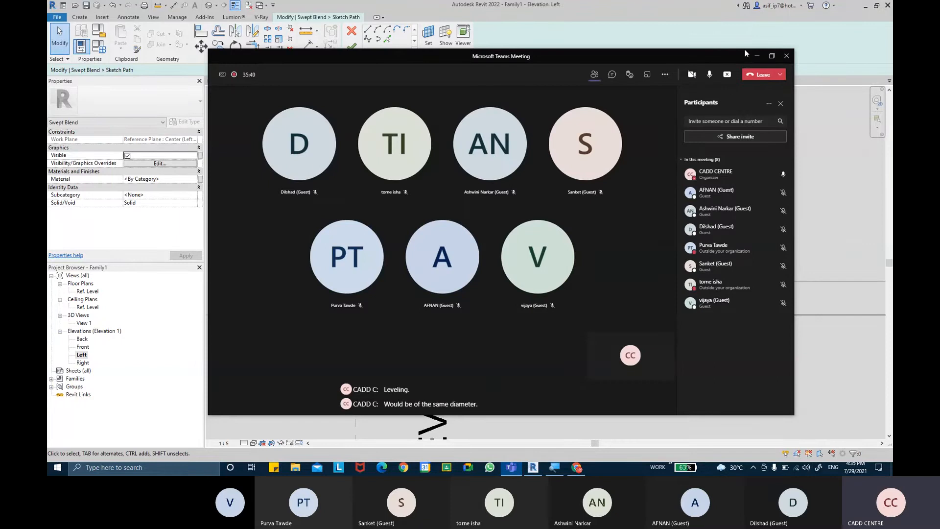
left_click(754, 56)
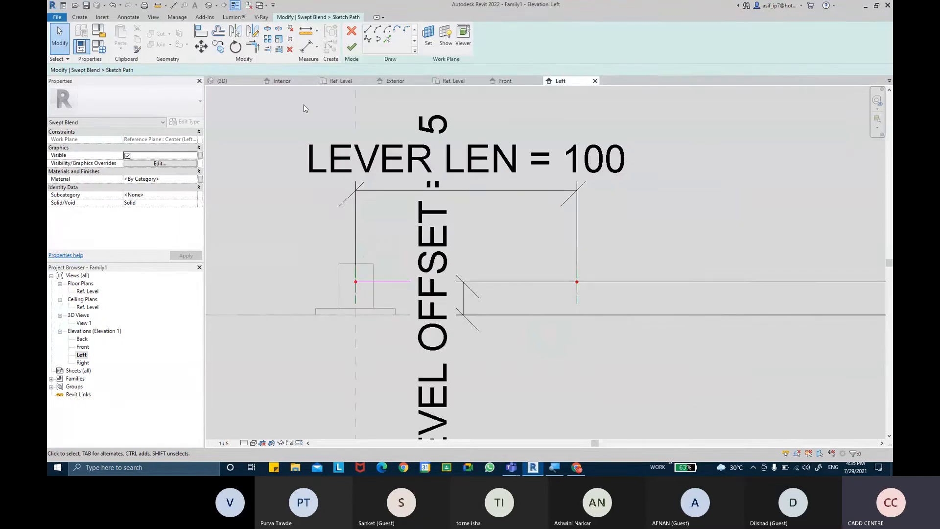
Finish the lever path, select Profile 1, and open the Front elevation for sketching it
left_click(351, 48)
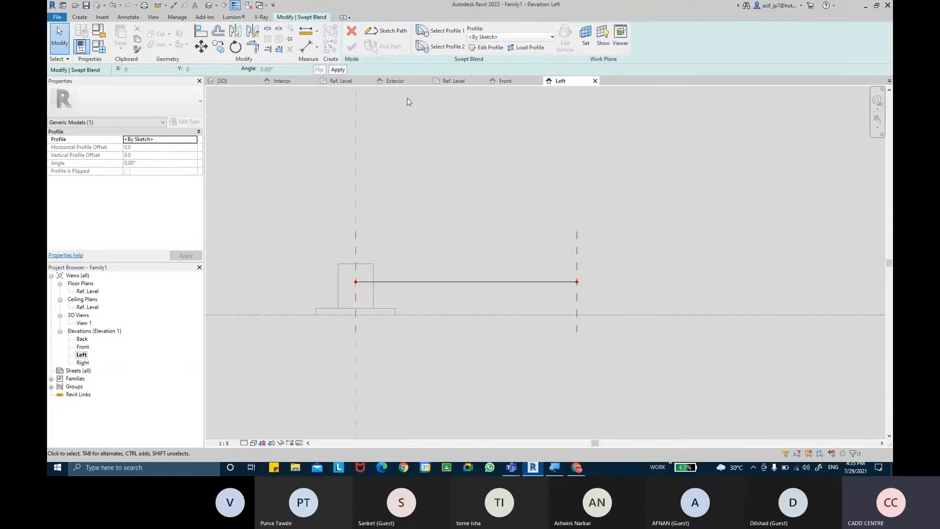
left_click(434, 34)
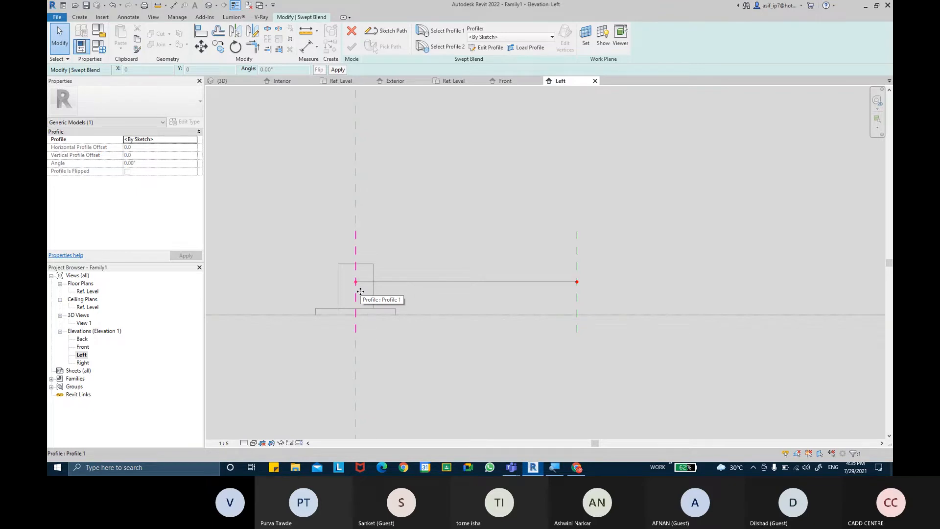
left_click(513, 470)
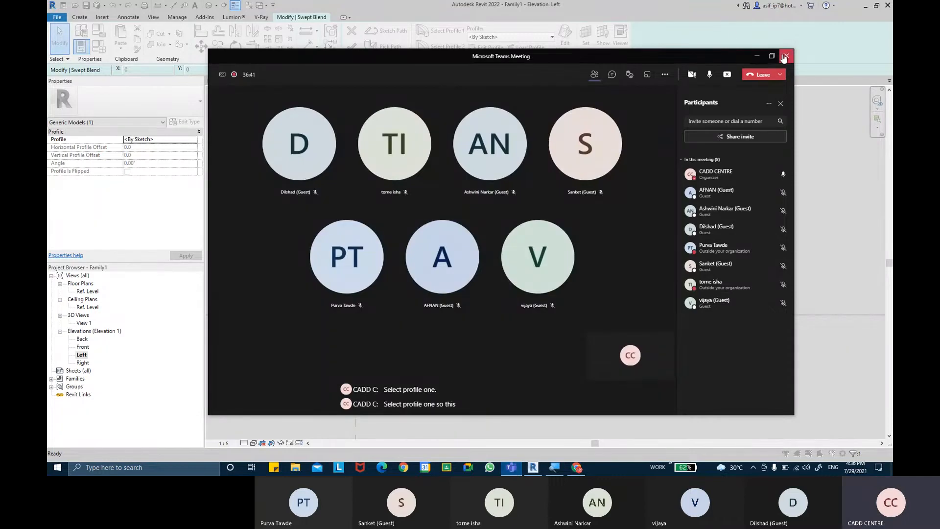
left_click(757, 59)
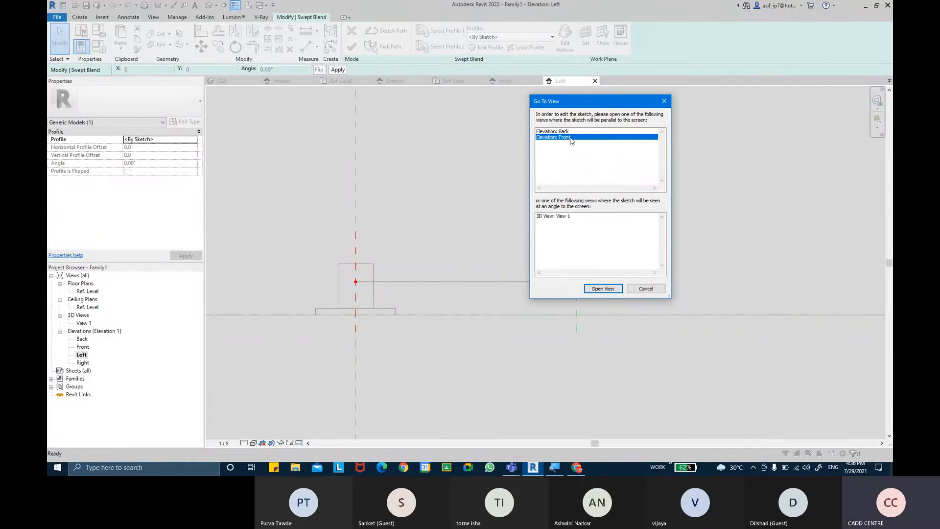
left_click(598, 289)
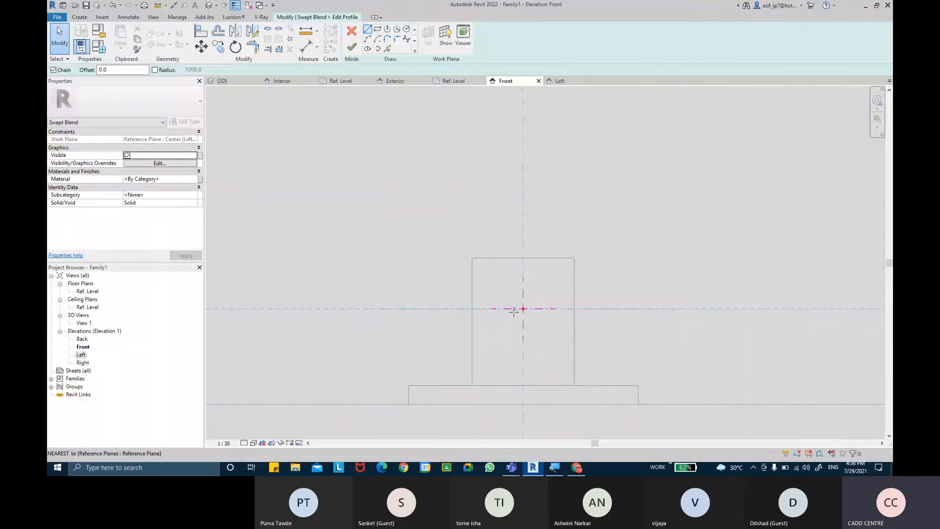
Draw a circle of radius 8 centred on the reference plane intersection
key("c")
left_click(523, 309)
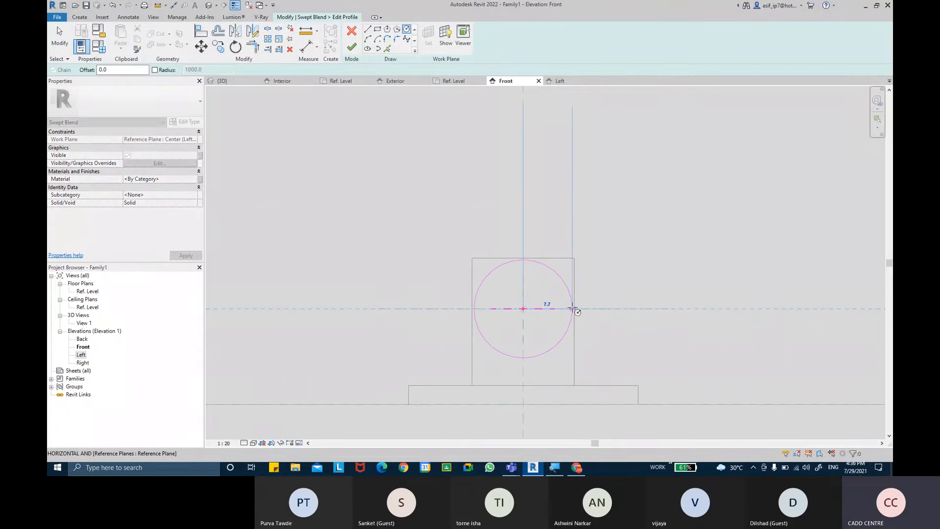
type("8")
key("Return")
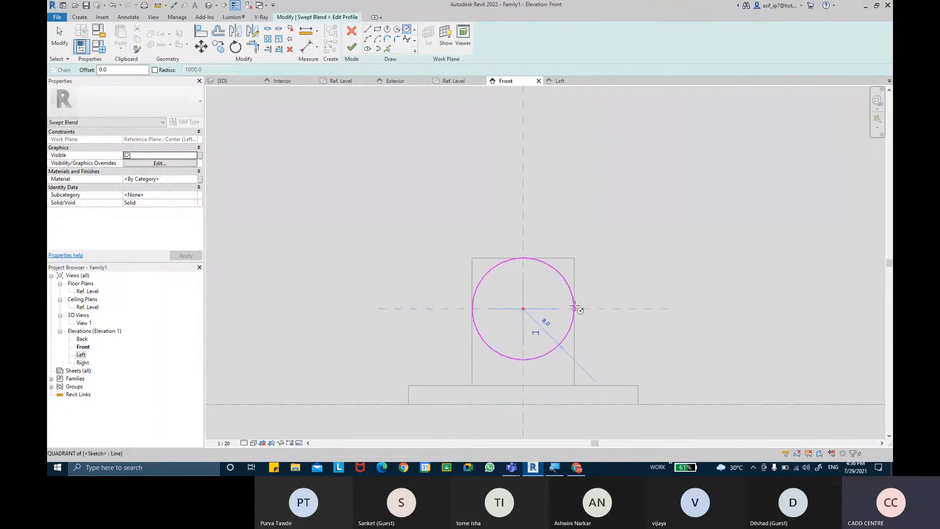
middle_click_drag(663, 292, 660, 282)
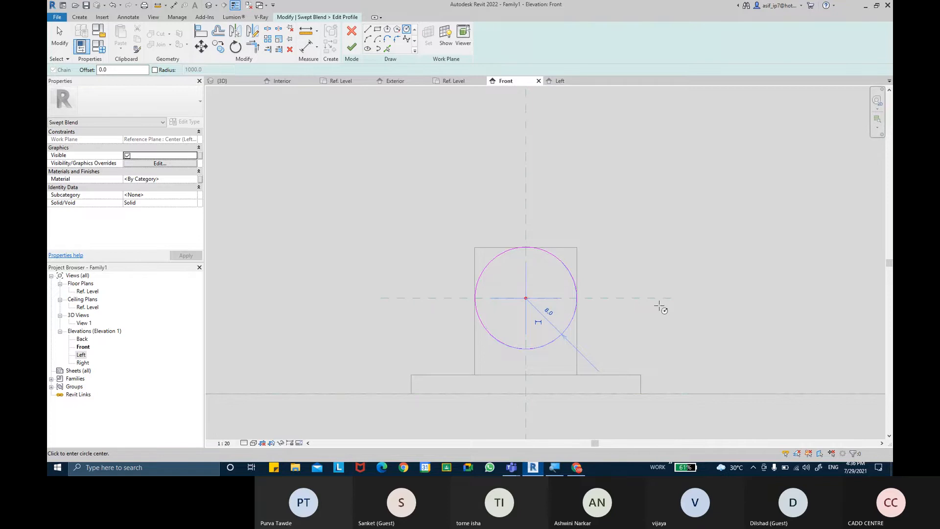
Add a ø 16 diameter dimension to the circle and check its Label list
left_click(331, 104)
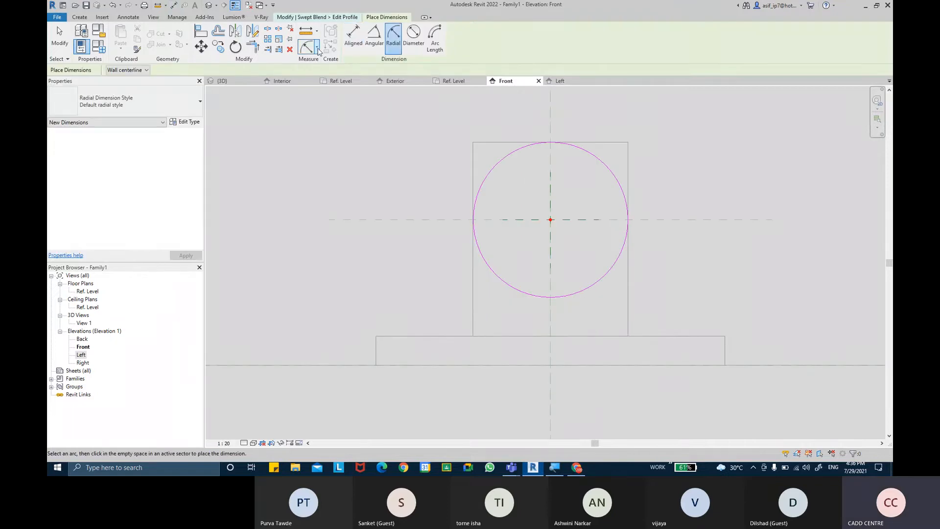
left_click(317, 47)
left_click(323, 116)
left_click(620, 186)
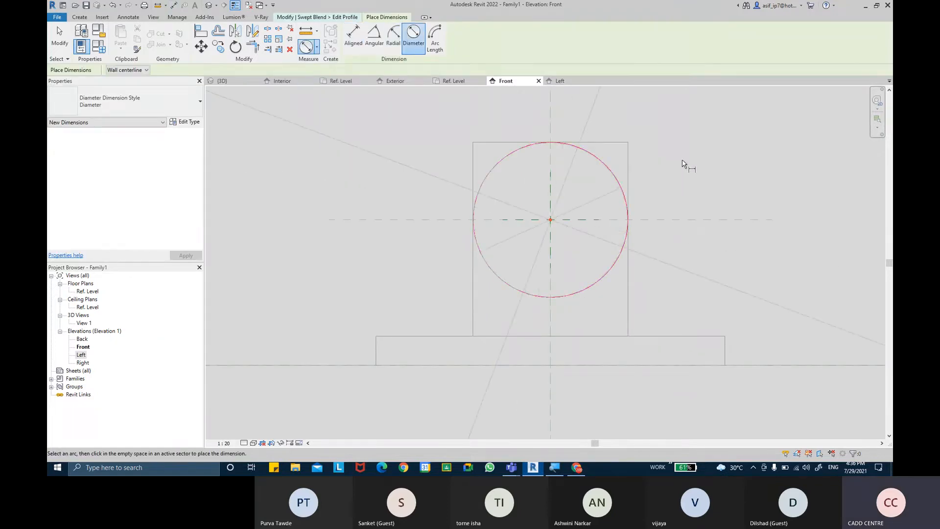
left_click(594, 177)
scroll(546, 196, "down", 5)
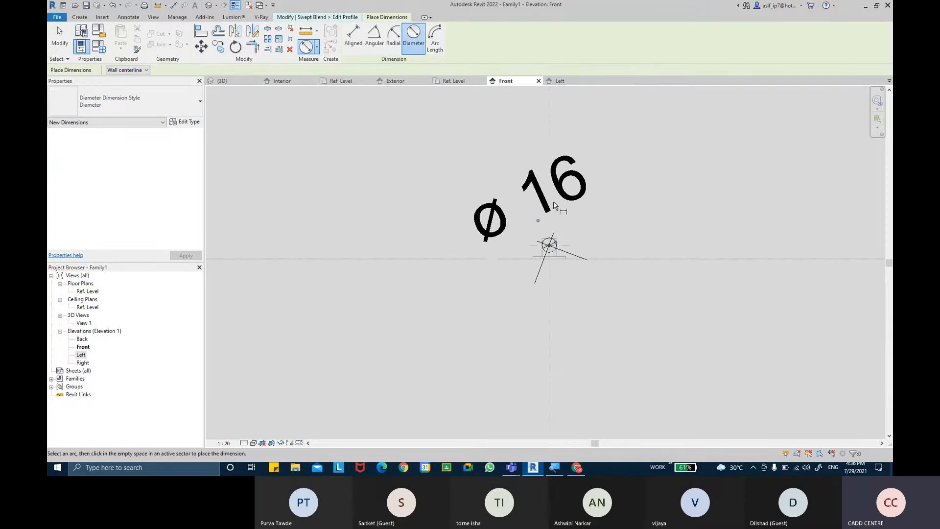
key("Escape")
left_click(545, 196)
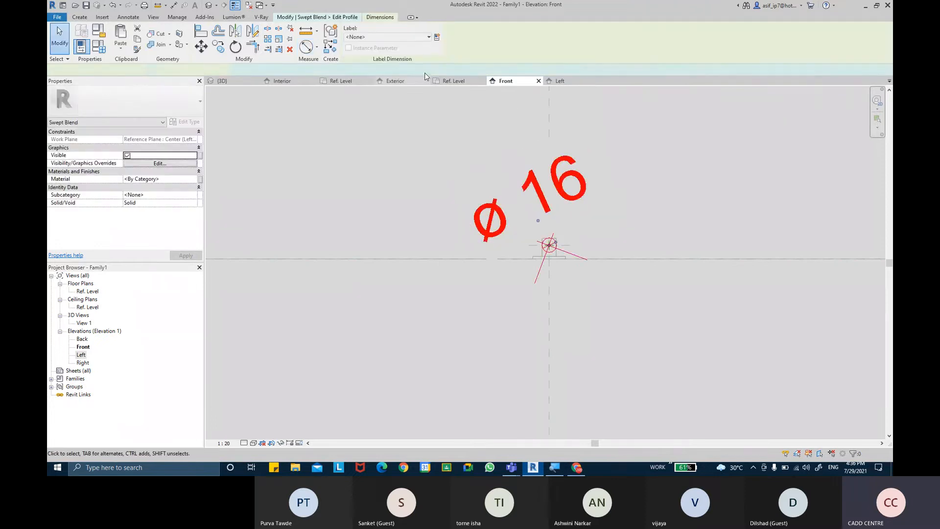
left_click(410, 38)
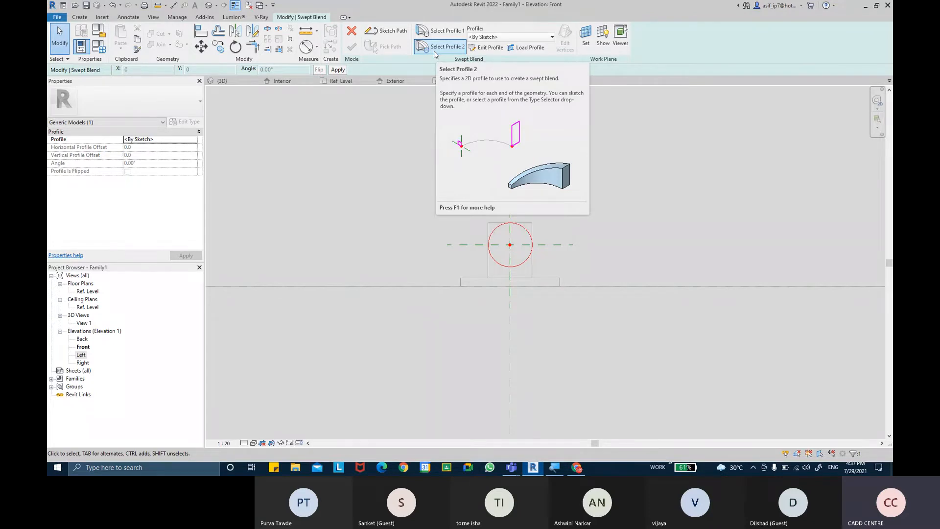
Select the swept blend's Profile 2, admitting a waiting meeting guest along the way
left_click(433, 51)
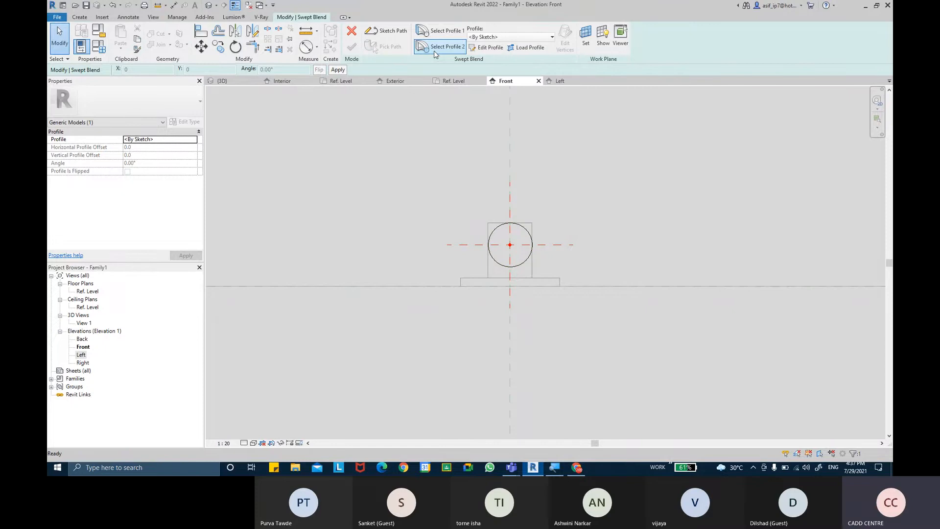
mouse_move(517, 469)
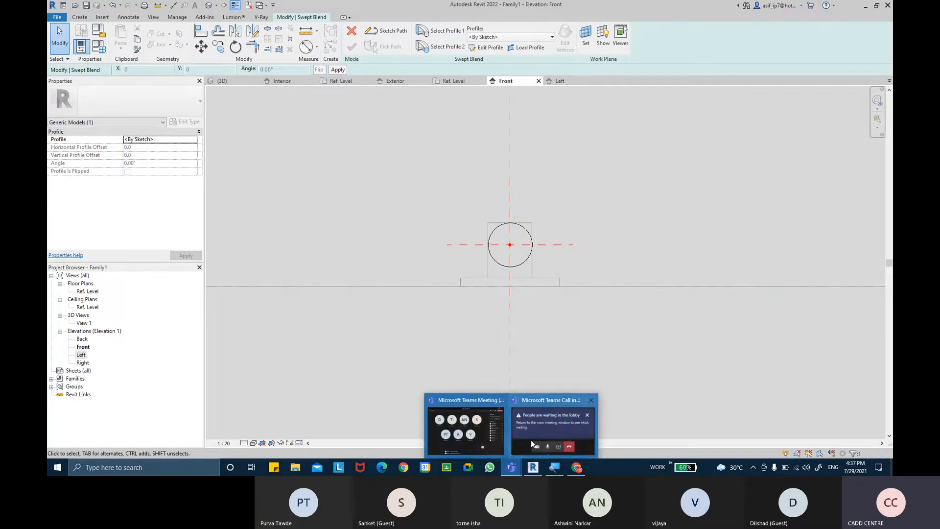
left_click(483, 419)
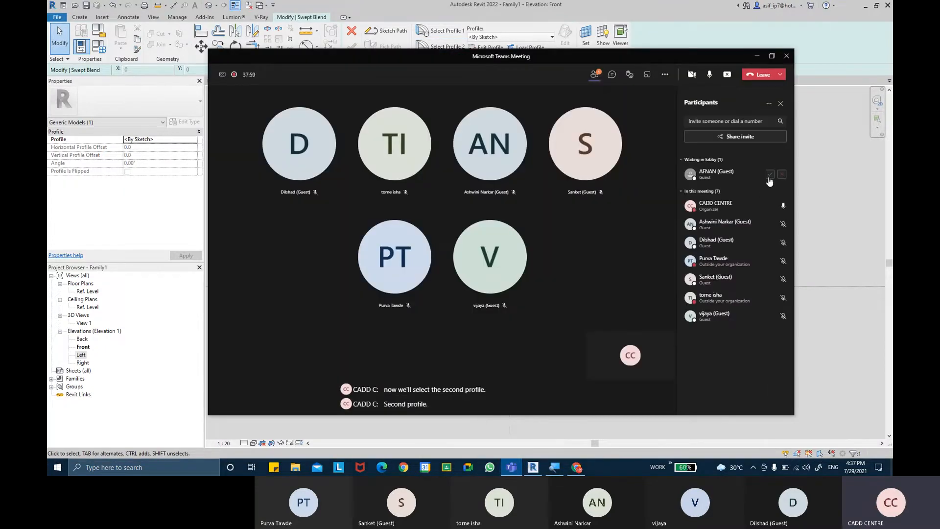
left_click(774, 174)
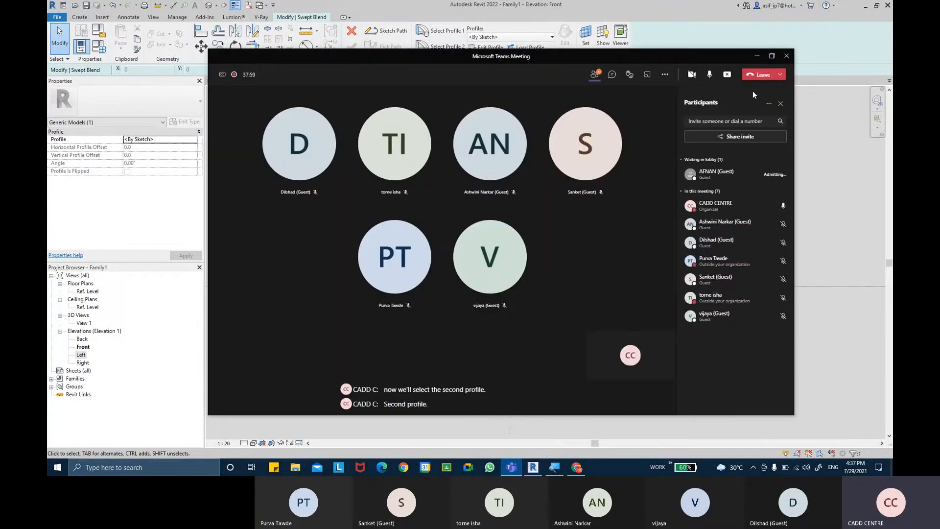
left_click(755, 55)
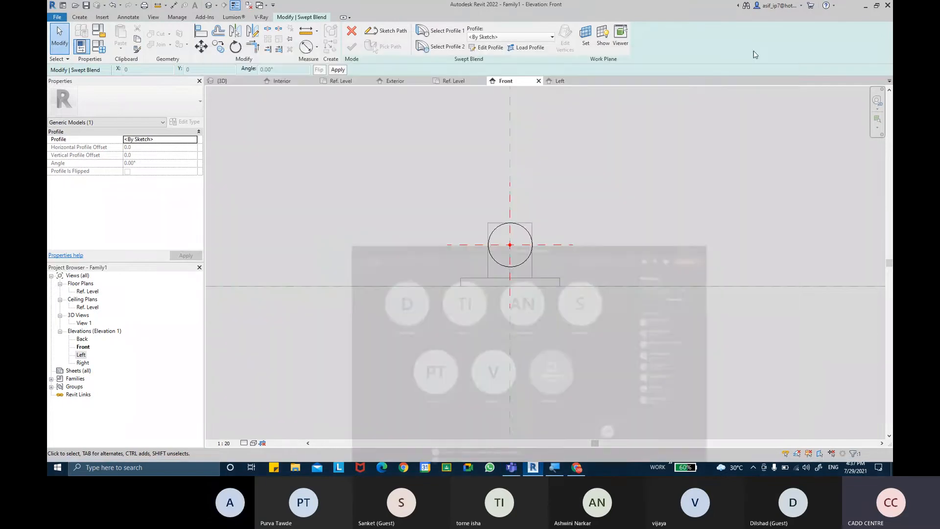
Enter Edit Profile for the second profile, then admit another waiting meeting guest
left_click(484, 48)
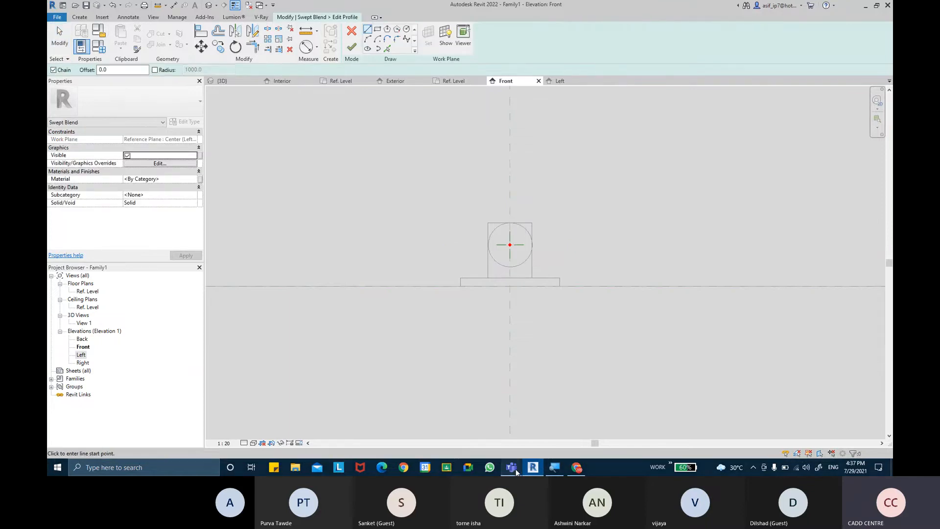
mouse_move(511, 467)
left_click(458, 419)
left_click(769, 175)
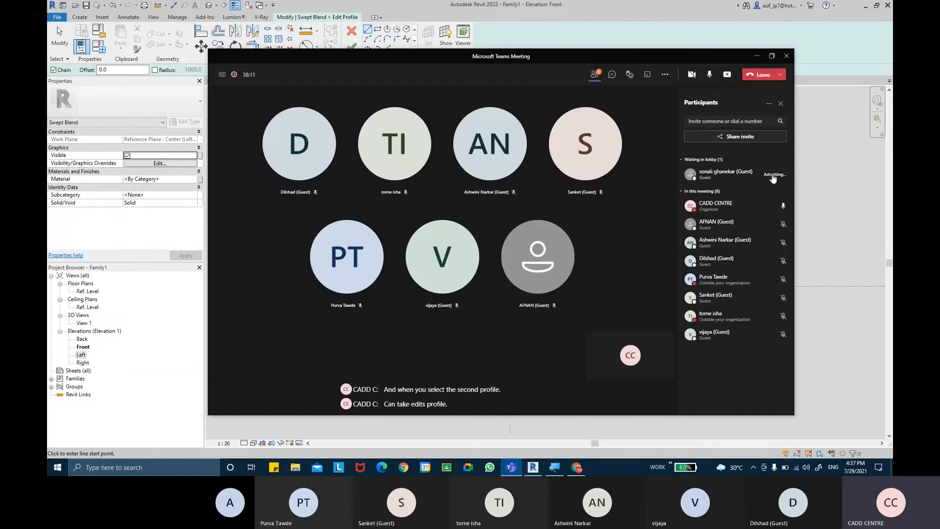
left_click(756, 57)
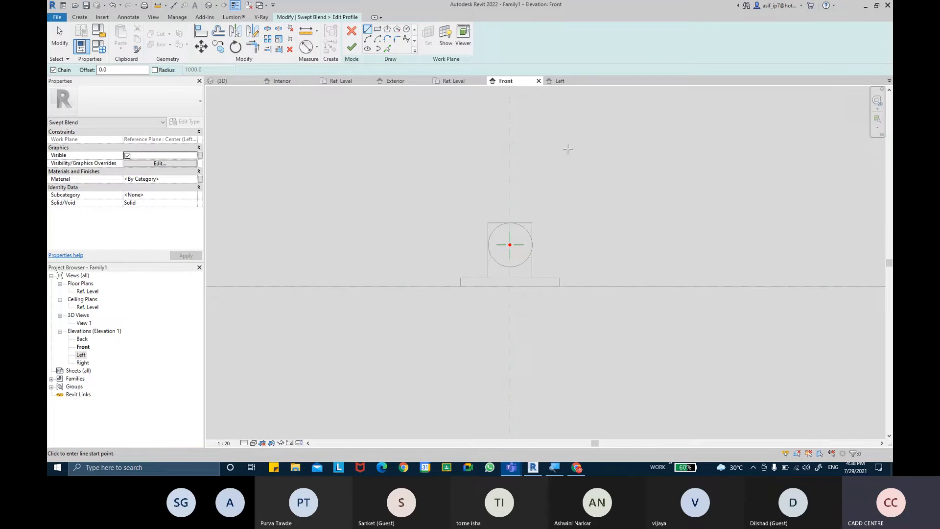
Draw a circle of radius 5 centred on the plane intersection
left_click(406, 31)
left_click(509, 244)
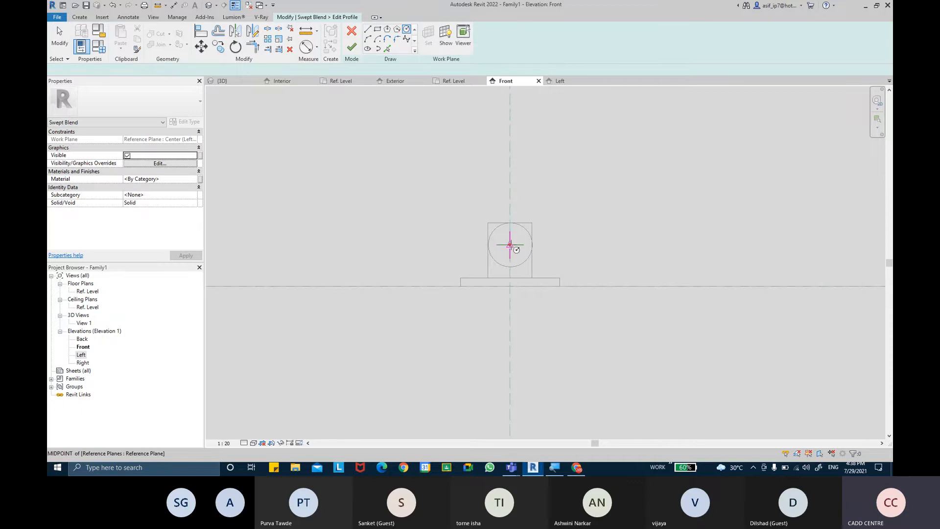
scroll(525, 250, "up", 2)
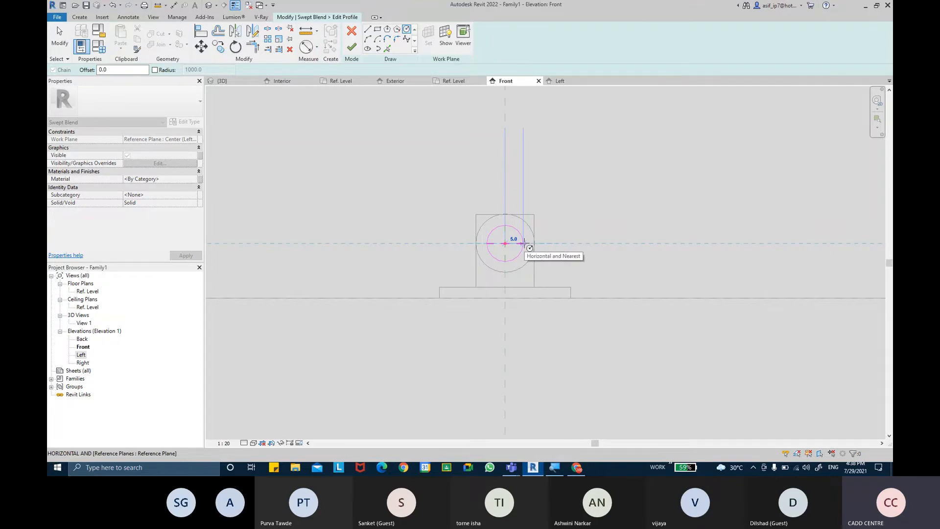
left_click(524, 243)
Add a ø 10 diameter dimension to the small circle
left_click(306, 47)
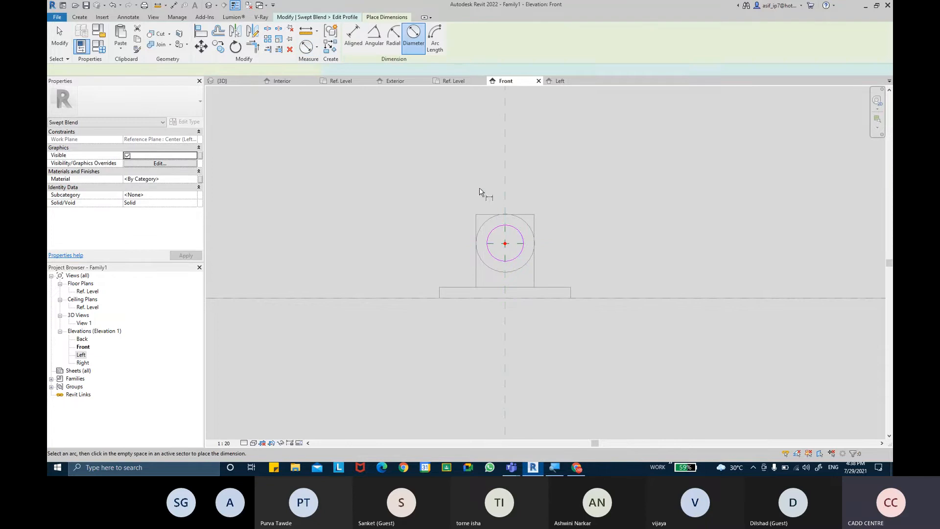
left_click(518, 230)
left_click(562, 202)
scroll(564, 201, "down", 2)
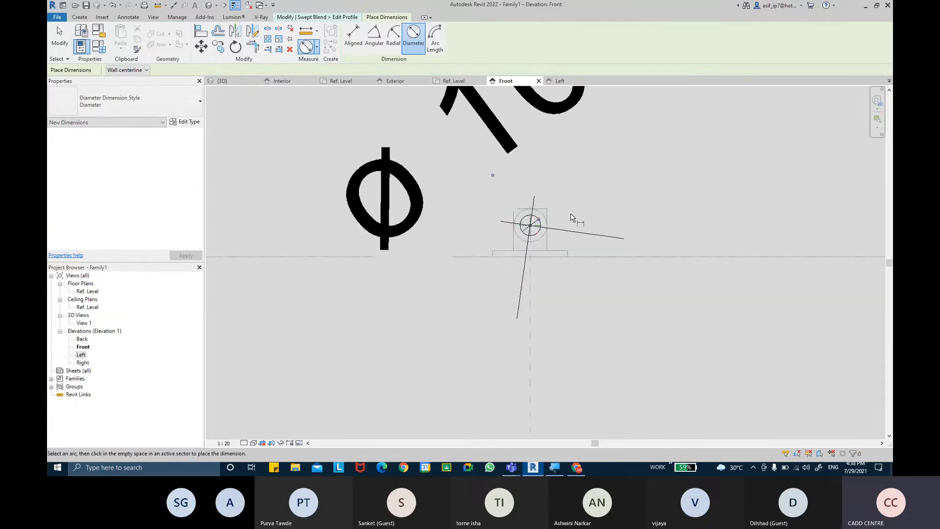
scroll(573, 218, "down", 2)
middle_click_drag(567, 209, 557, 275)
key("Escape")
key("Escape")
Label the ø 10 dimension with a new LEVER BOTTOM DIA type parameter
left_click(522, 182)
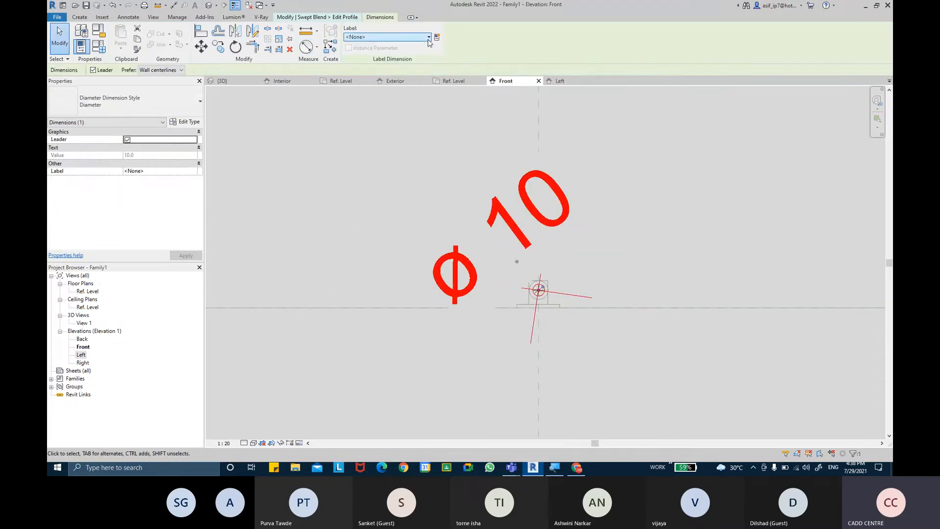
left_click(436, 39)
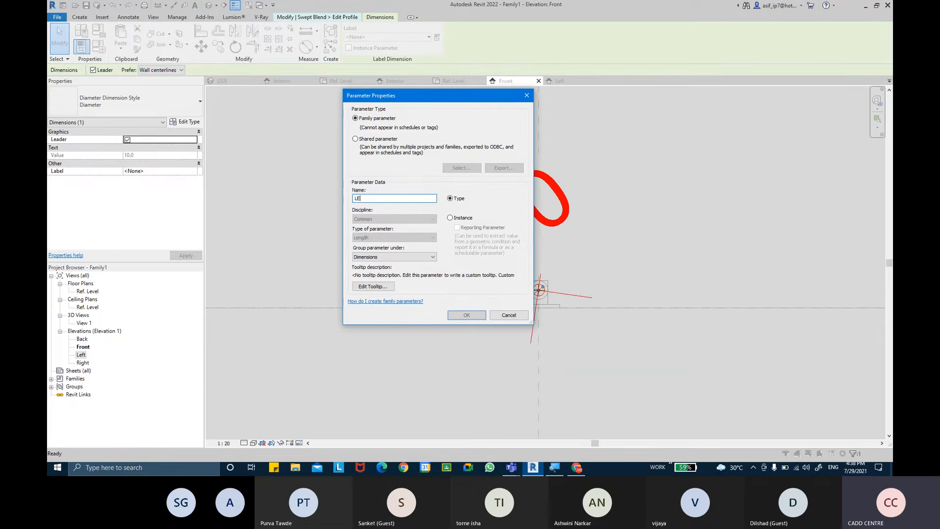
type("LEVER BO")
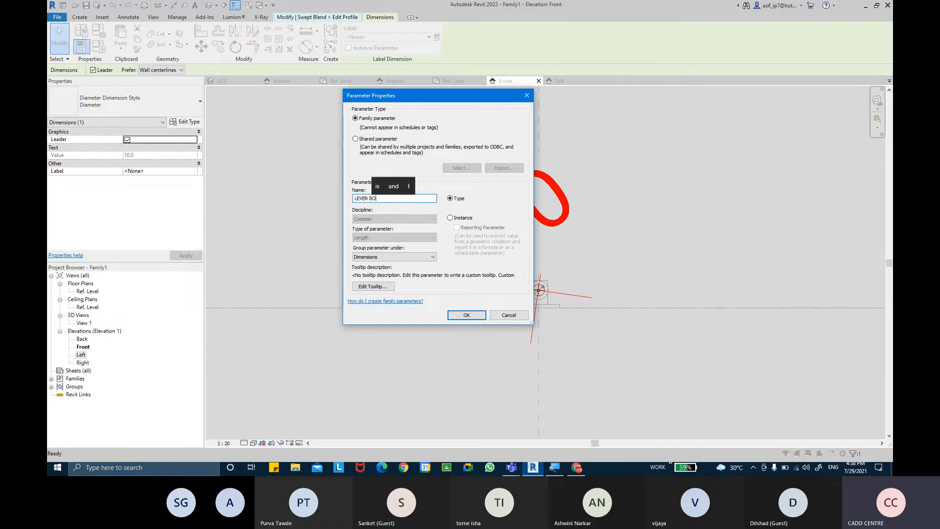
type("TTOM D")
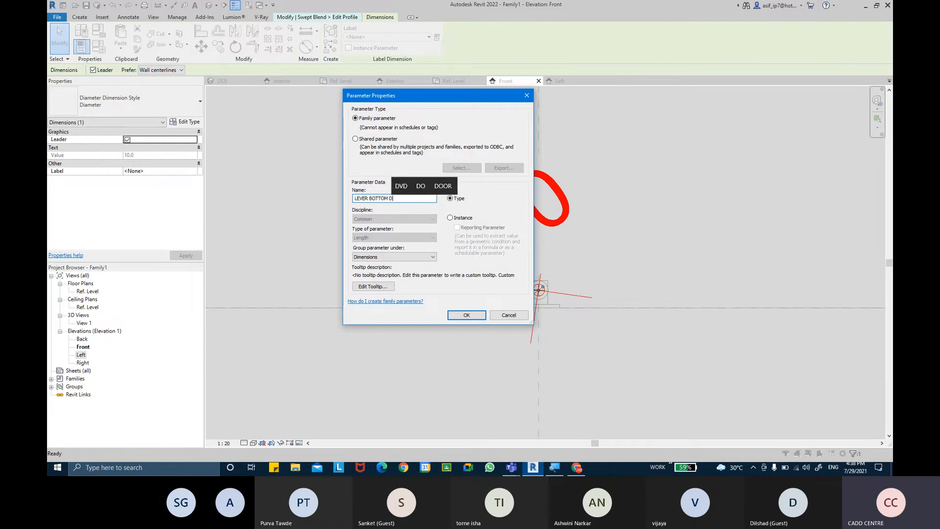
type("IA")
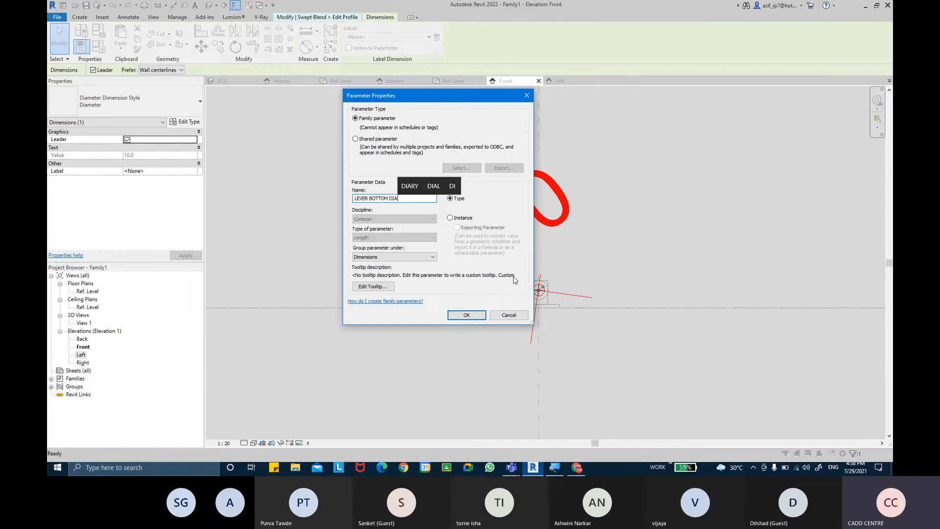
left_click(466, 315)
Finish the second profile and the swept blend, then switch to the default 3D view
left_click(627, 241)
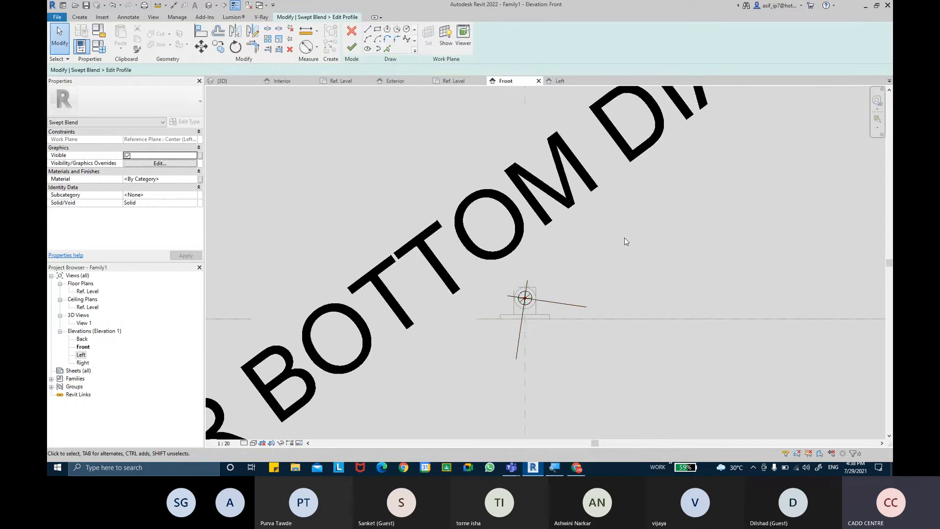
left_click(353, 48)
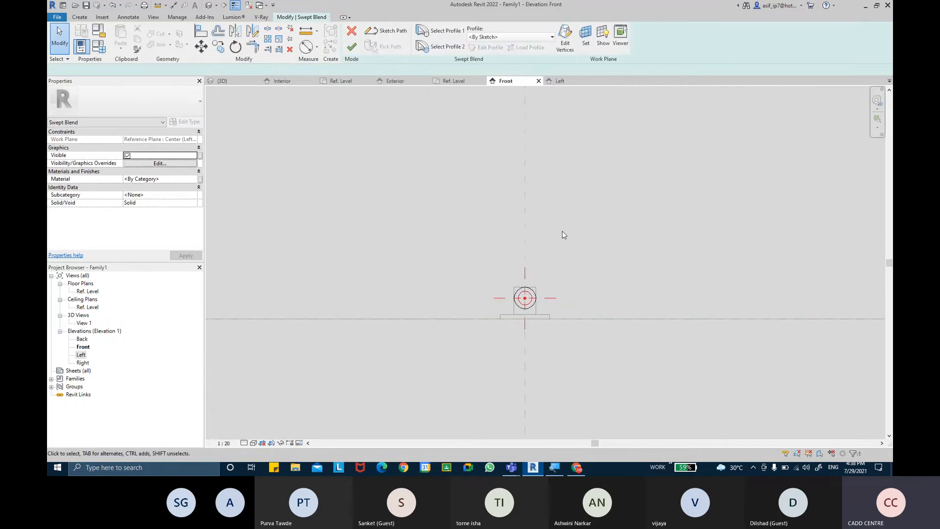
left_click(543, 300)
scroll(585, 256, "up", 2)
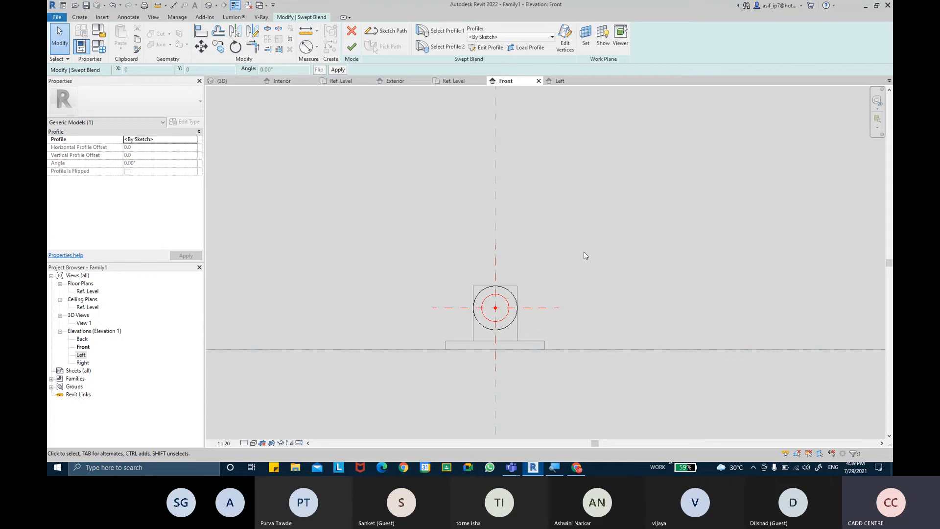
left_click(352, 47)
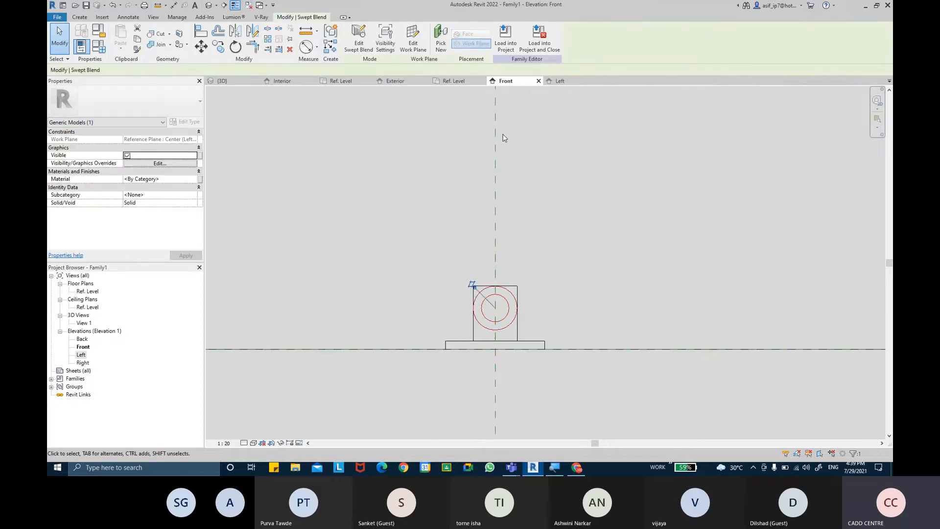
left_click(209, 6)
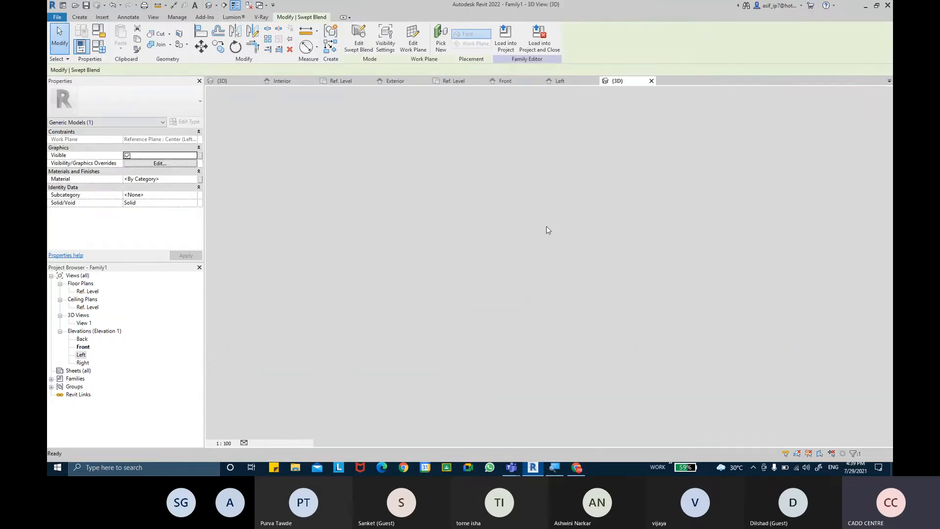
Set the 3D view's visual style to Shaded
key("Escape")
middle_click_drag(575, 250, 634, 260, "shift")
scroll(548, 248, "up", 8)
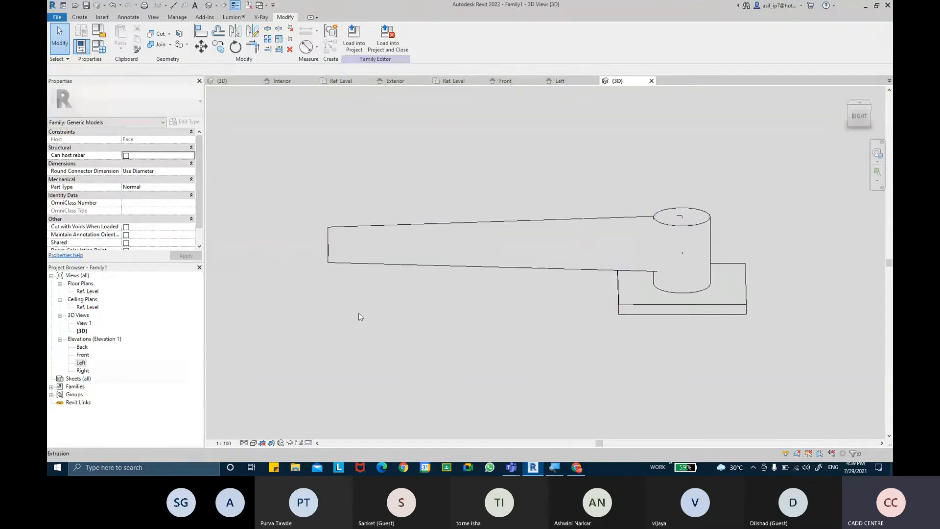
left_click(254, 442)
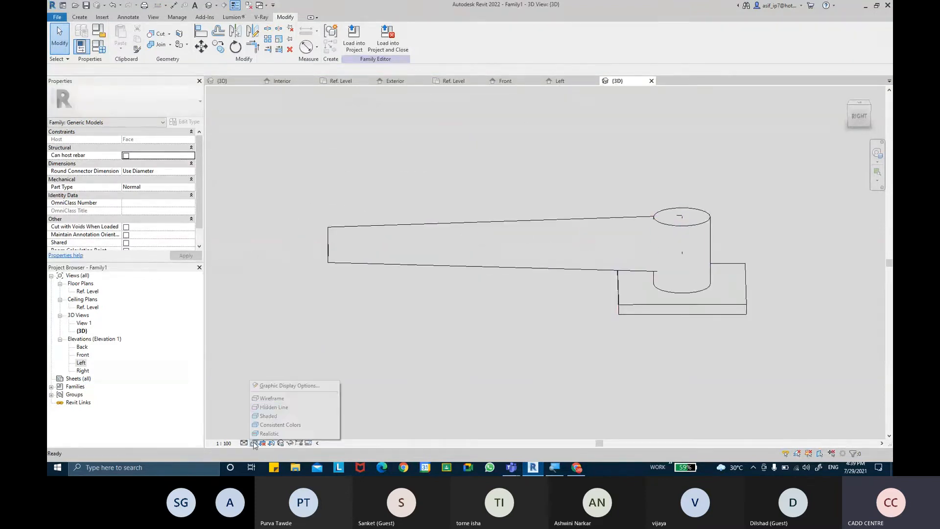
left_click(267, 420)
middle_click_drag(416, 382, 653, 248, "shift")
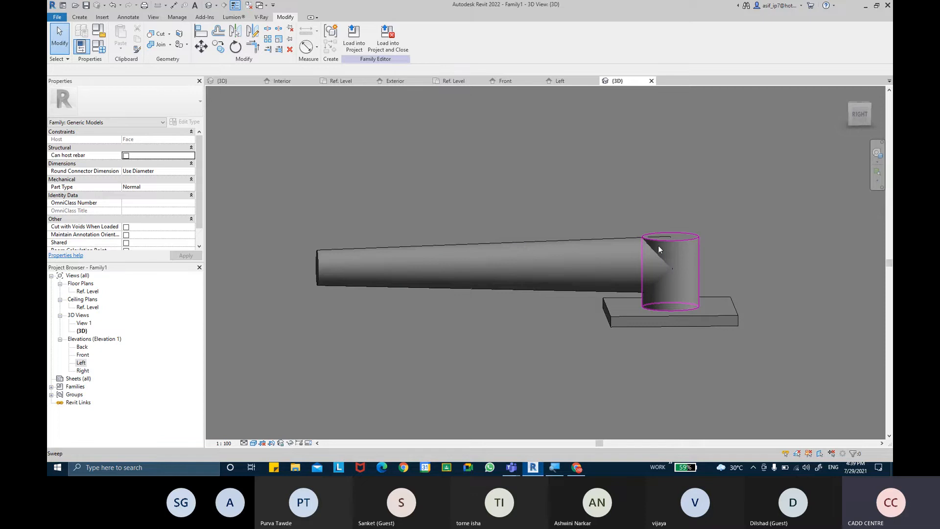
Join the tapered lever arm to the cylindrical boss and orbit to inspect the join
left_click(159, 44)
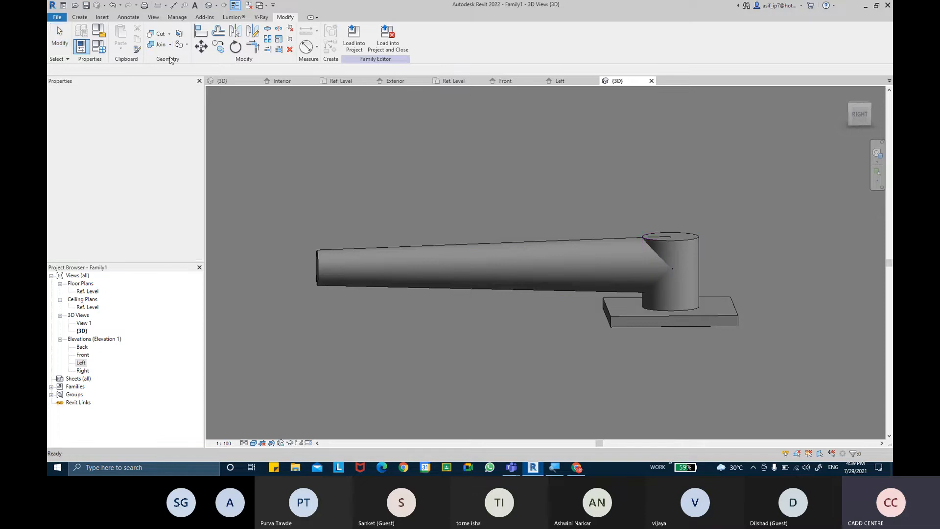
left_click(586, 248)
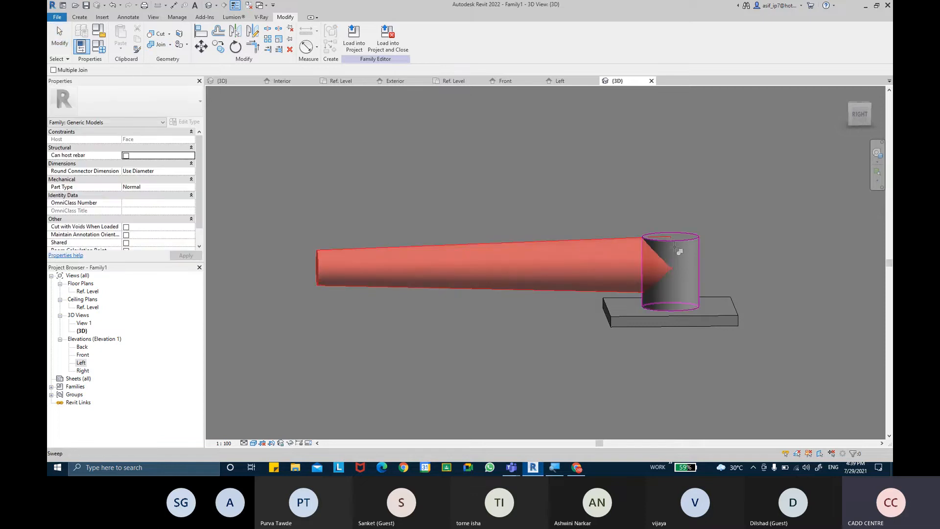
left_click(675, 247)
middle_click_drag(638, 256, 586, 277)
scroll(646, 256, "up", 1)
key("Escape")
scroll(585, 278, "down", 1)
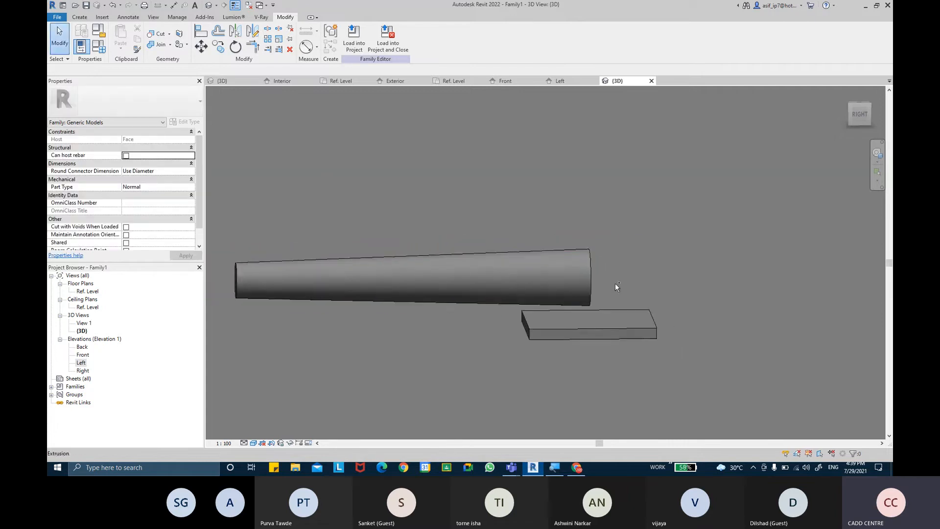
scroll(663, 281, "up", 2)
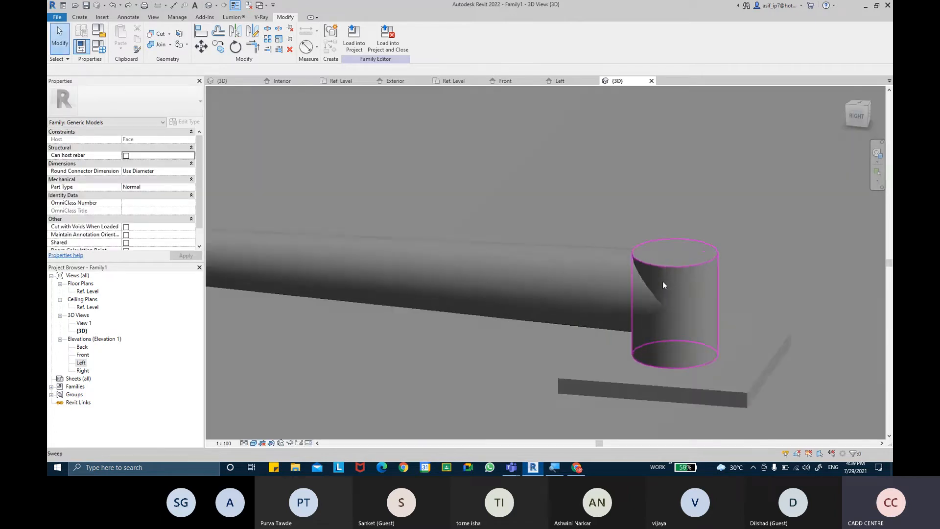
left_click(665, 273)
middle_click_drag(666, 272, 715, 401, "shift")
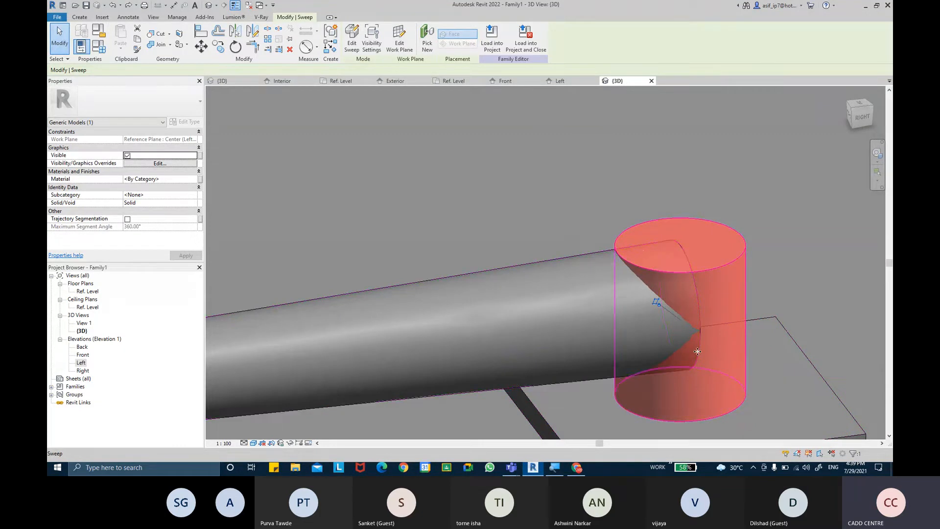
scroll(694, 329, "down", 5)
middle_click_drag(694, 329, 545, 336, "shift")
left_click(659, 353)
scroll(545, 336, "down", 1)
middle_click_drag(623, 343, 601, 305, "shift")
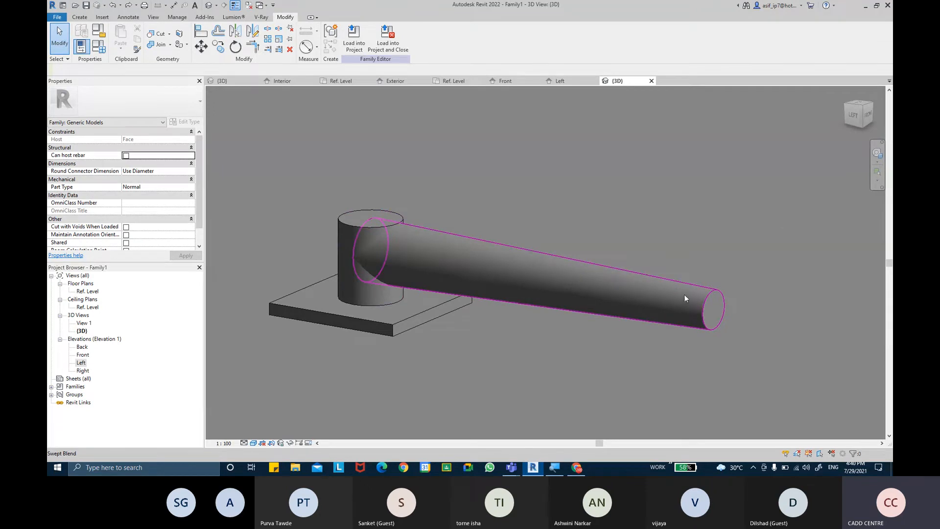
Check the arm in the Ref. Level floor plan, then open the Left elevation
left_click(87, 292)
double_click(87, 292)
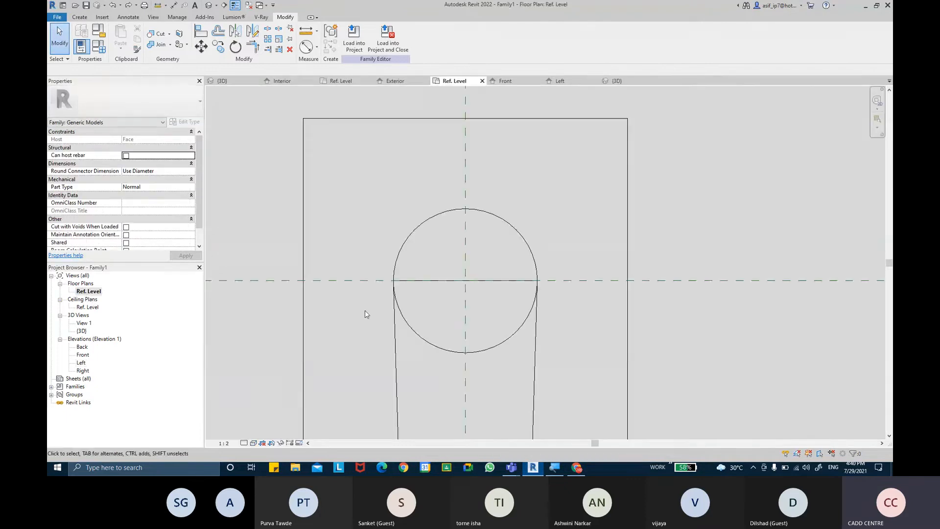
scroll(483, 247, "down", 8)
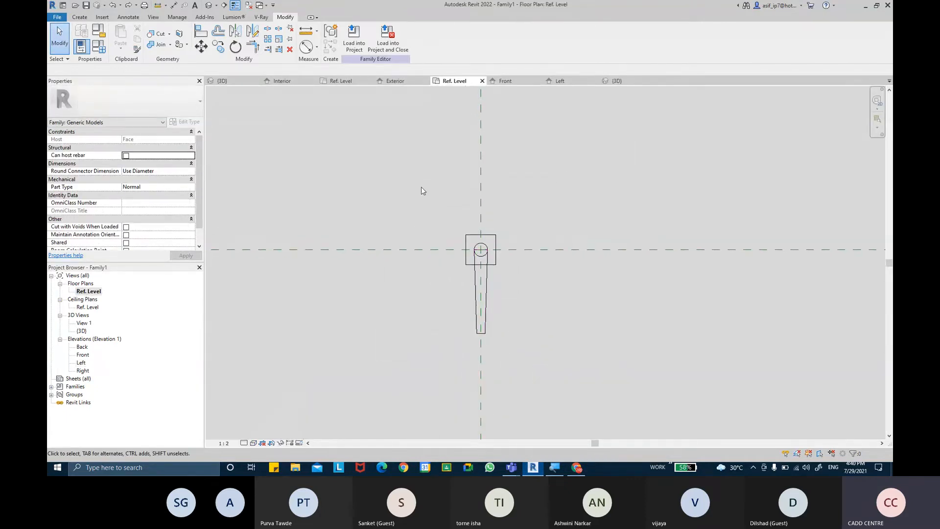
left_click(489, 281)
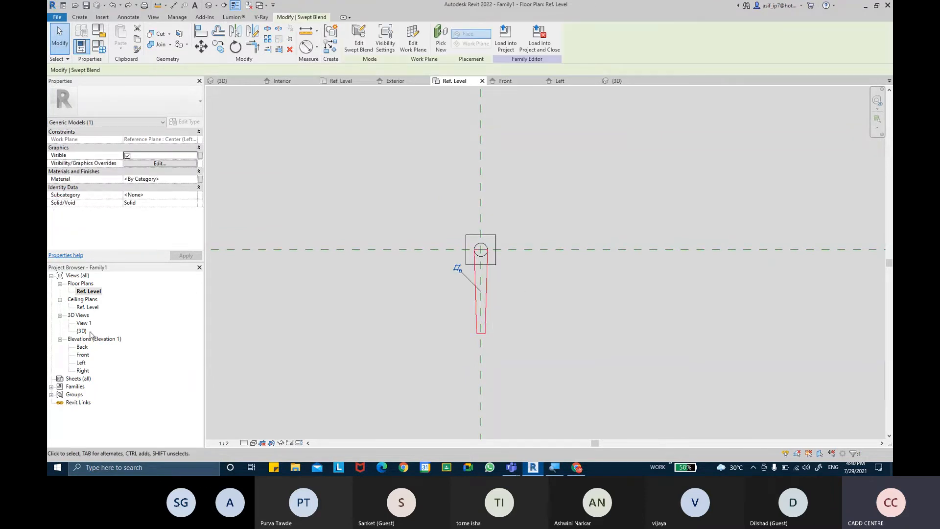
left_click(377, 190)
double_click(90, 363)
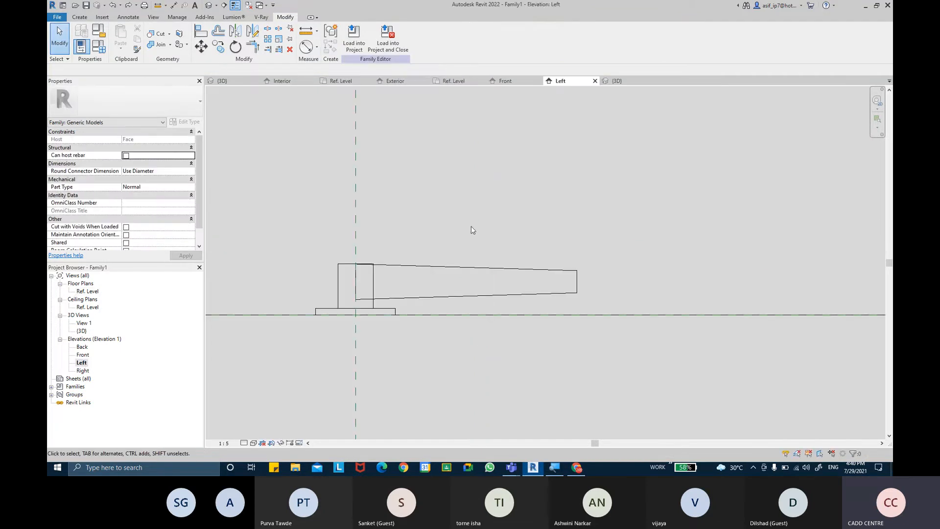
left_click(80, 17)
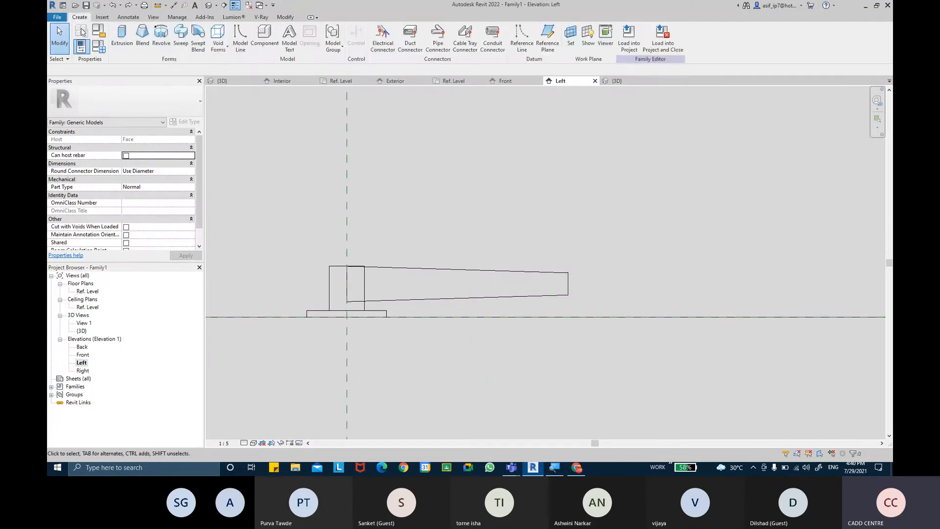
Start a new swept blend and sketch an L-shaped path rising from the reference level
left_click(197, 34)
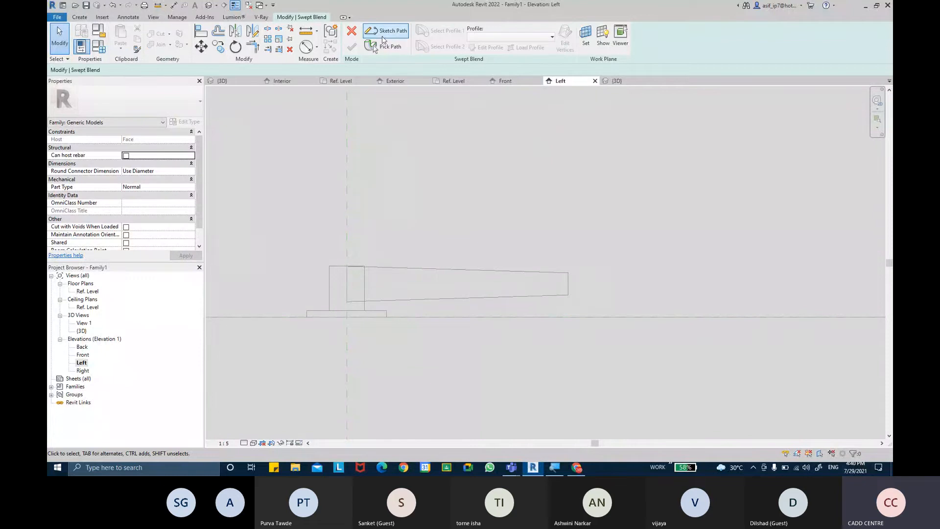
left_click(382, 36)
middle_click_drag(593, 215, 392, 174)
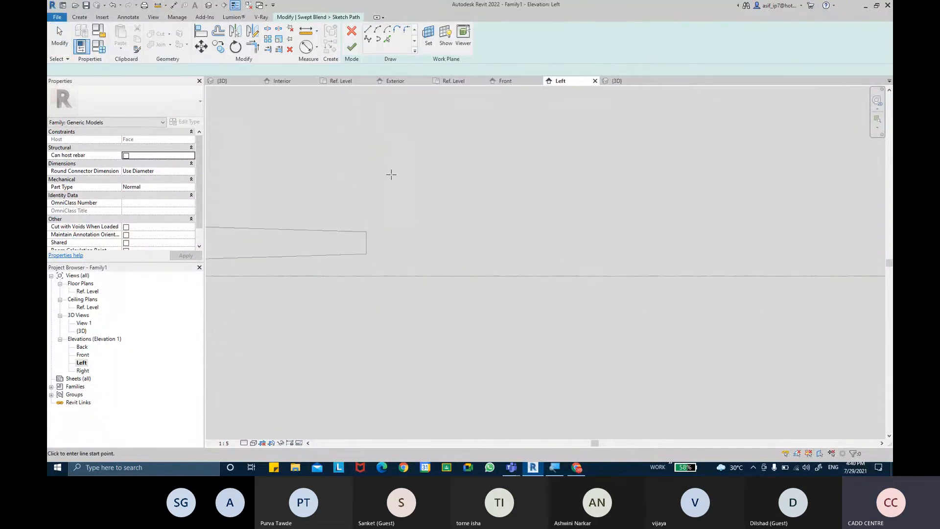
left_click(509, 275)
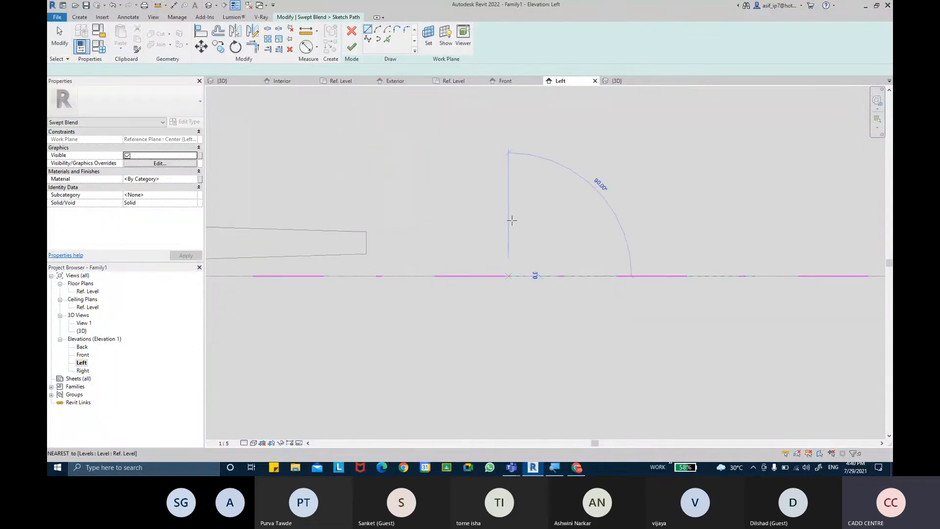
left_click(508, 214)
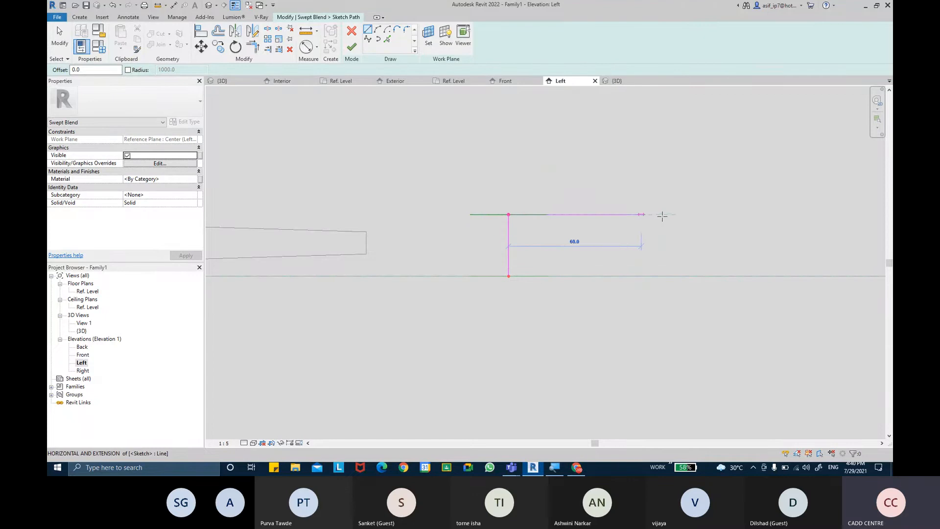
left_click(729, 214)
key("Escape")
key("Escape")
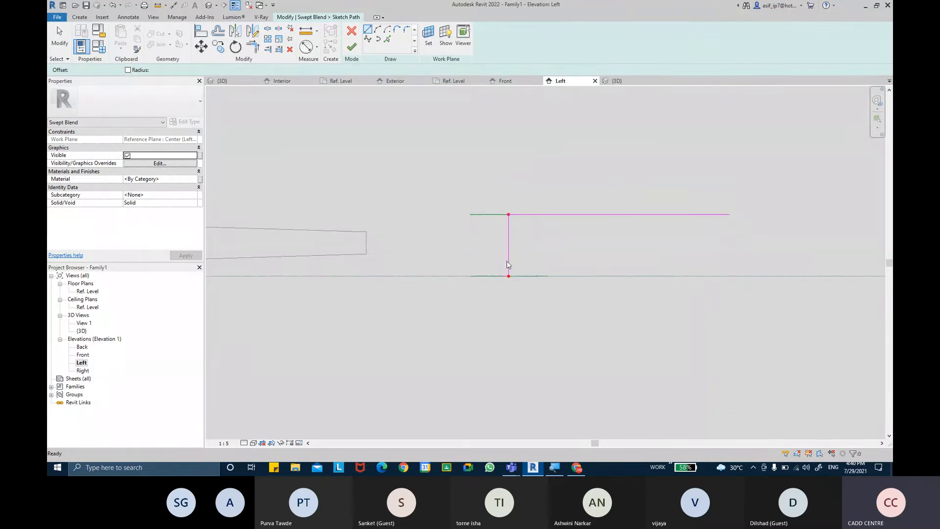
key("Escape")
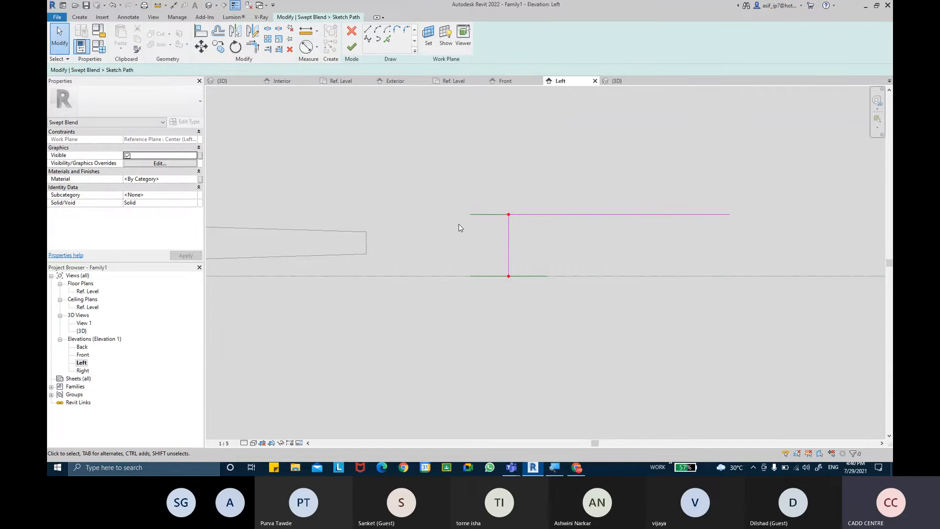
Attempt to finish the path, dismiss the error, and delete the sketched path lines
left_click(352, 47)
left_click_drag(733, 368, 523, 263)
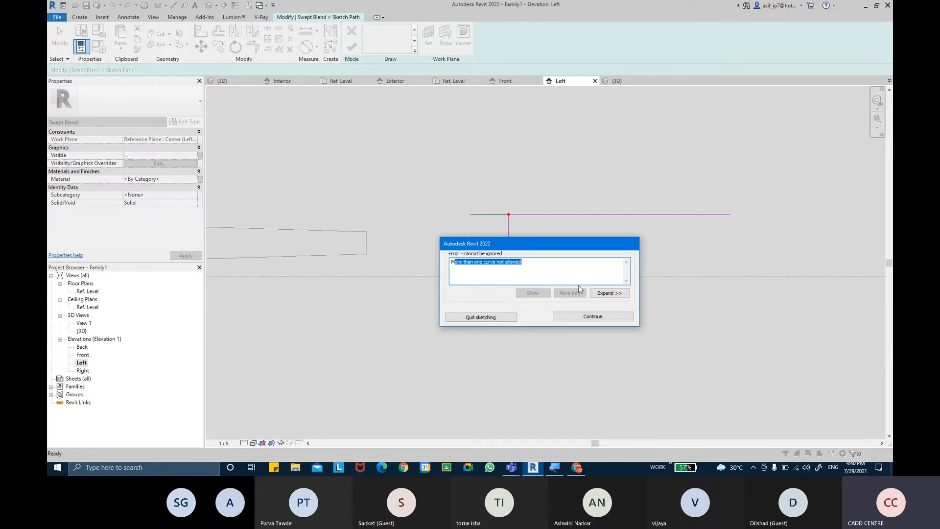
left_click(592, 316)
left_click(635, 214)
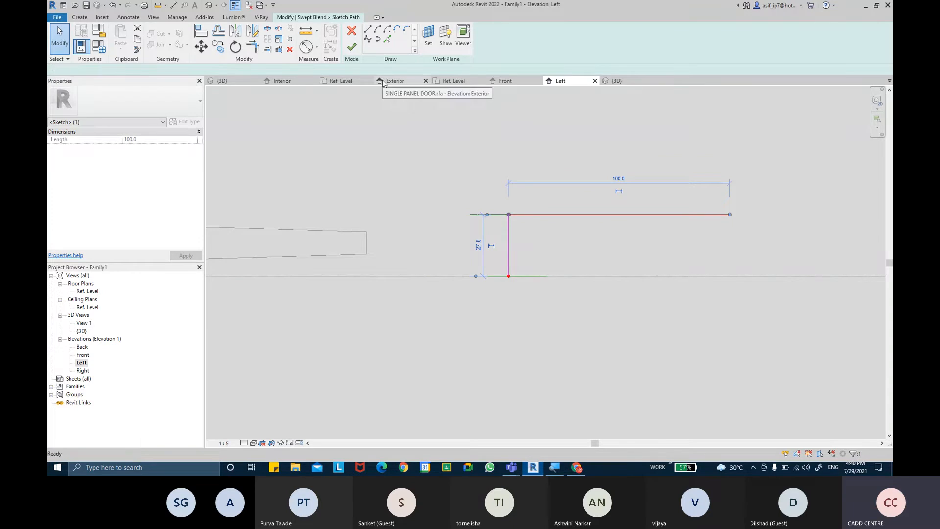
key("Delete")
left_click_drag(523, 247, 472, 193)
key("Delete")
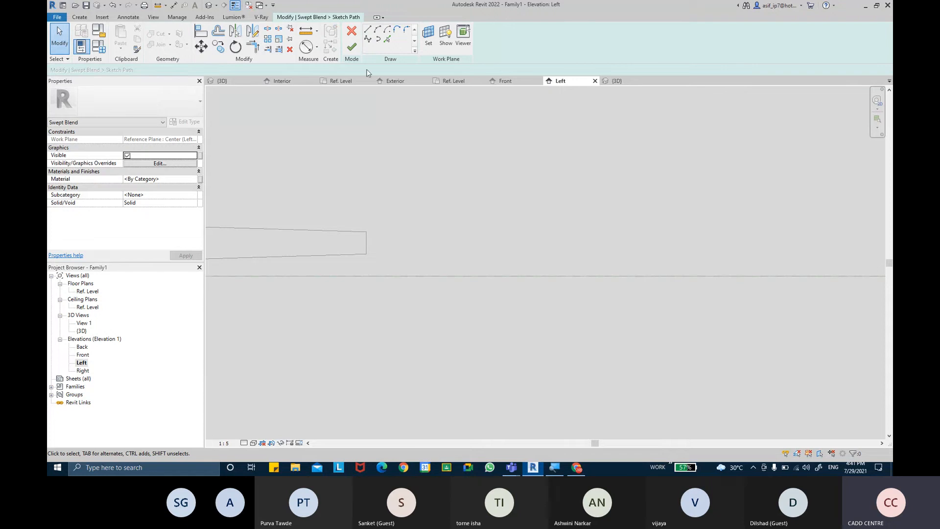
Retry finishing, dismiss the error, and cancel the swept blend sketch
left_click(351, 49)
left_click(563, 314)
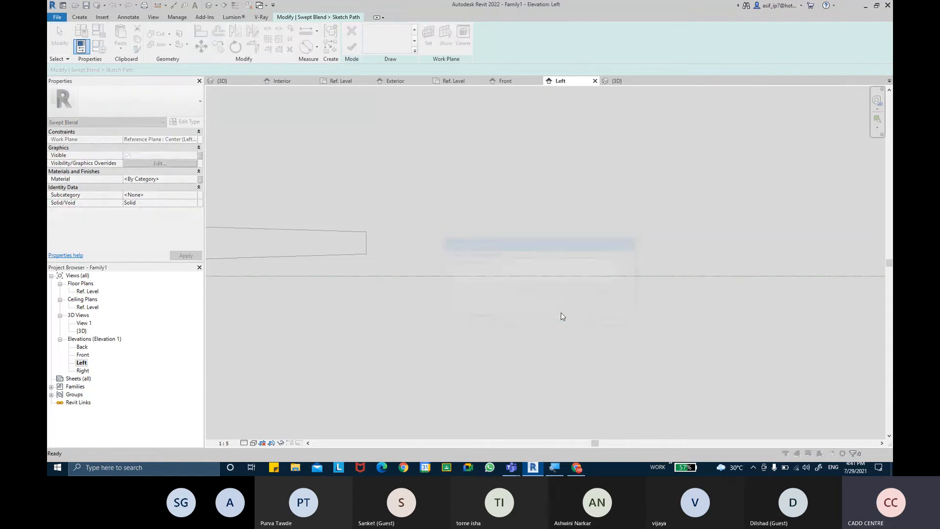
left_click(351, 31)
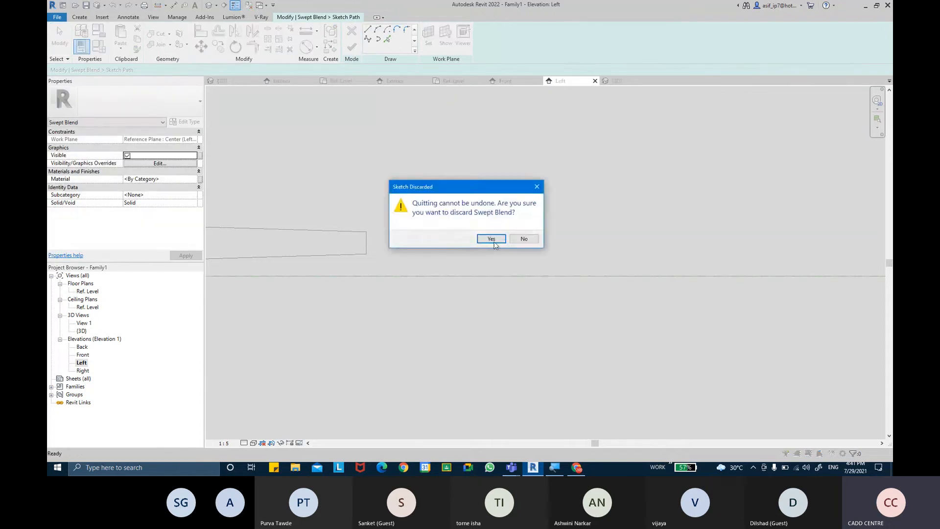
left_click(490, 238)
Sketch an L-shaped sweep path, vertical from the reference level and then horizontal to the right
left_click(80, 19)
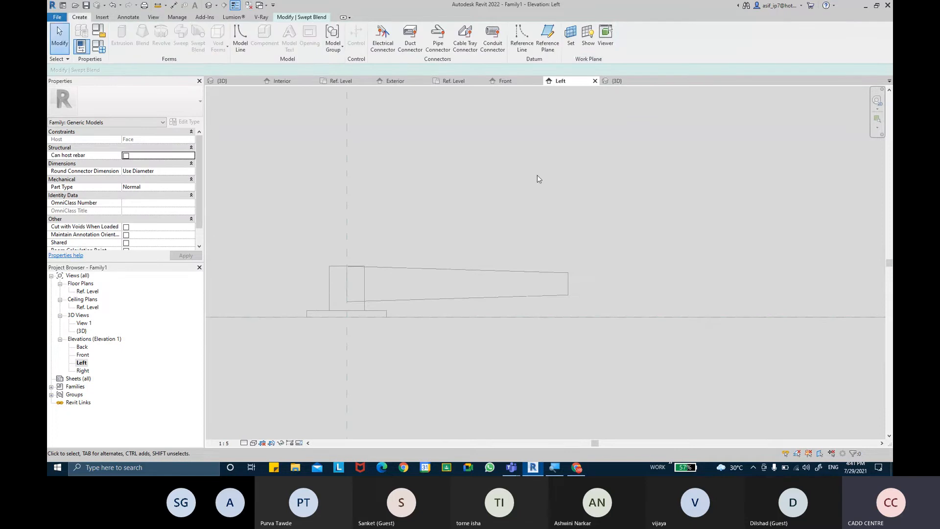
middle_click_drag(538, 177, 384, 160)
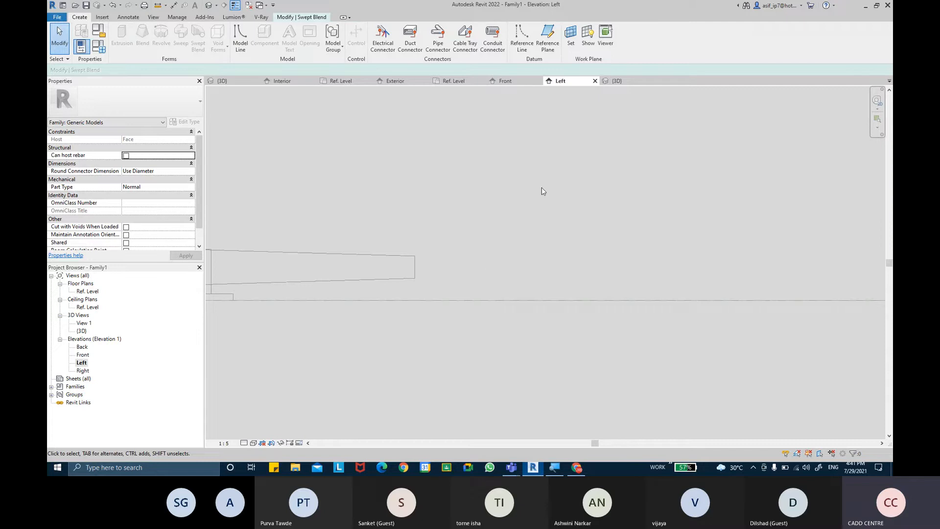
scroll(521, 202, "down", 2)
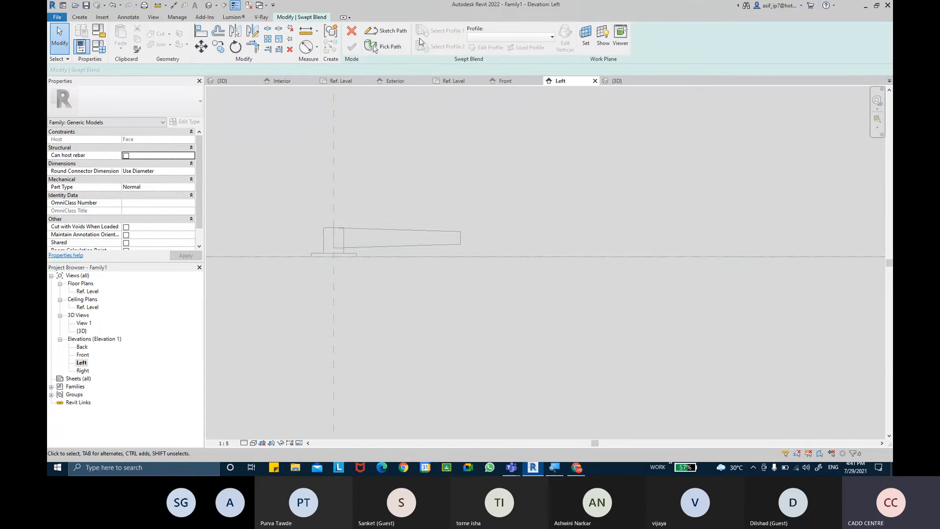
left_click(387, 32)
middle_click_drag(574, 165, 491, 168)
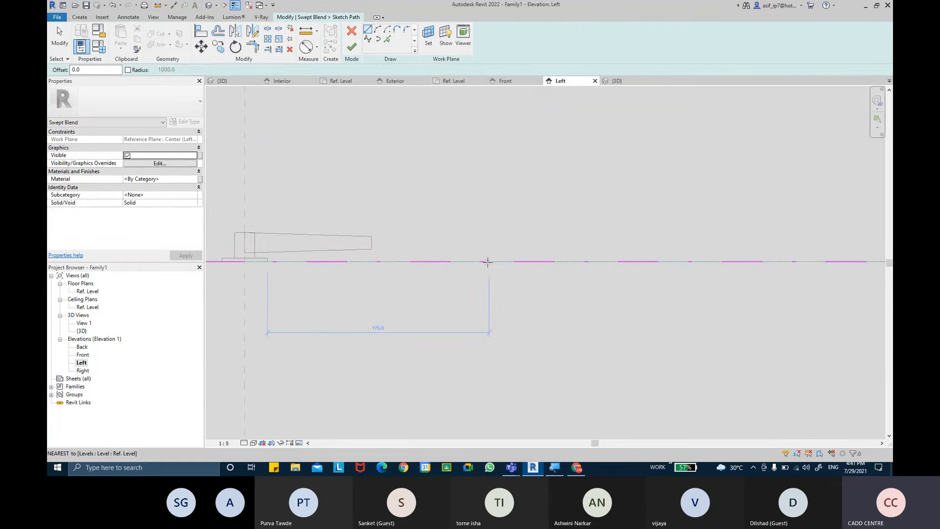
left_click(489, 261)
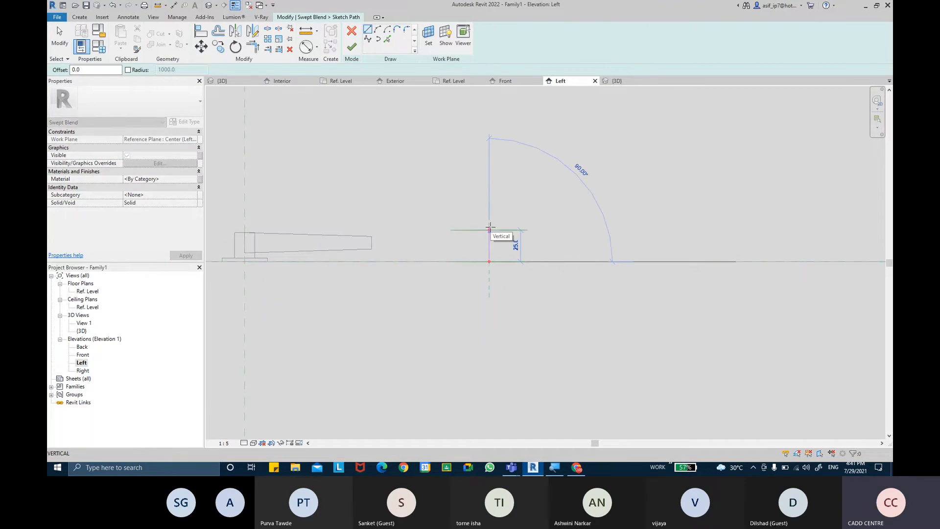
left_click(489, 218)
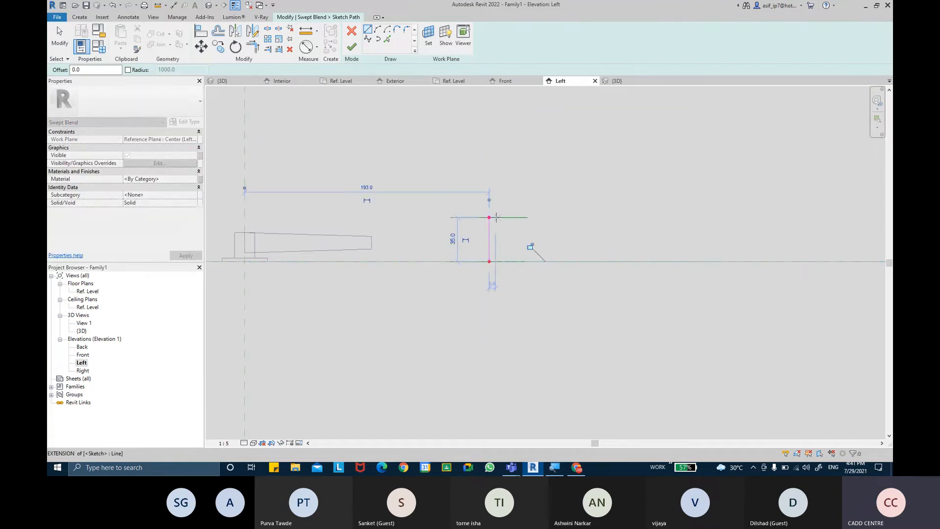
left_click(635, 217)
Stop drawing and discard the swept blend sketch, confirming the cancel
key("Escape")
key("Escape")
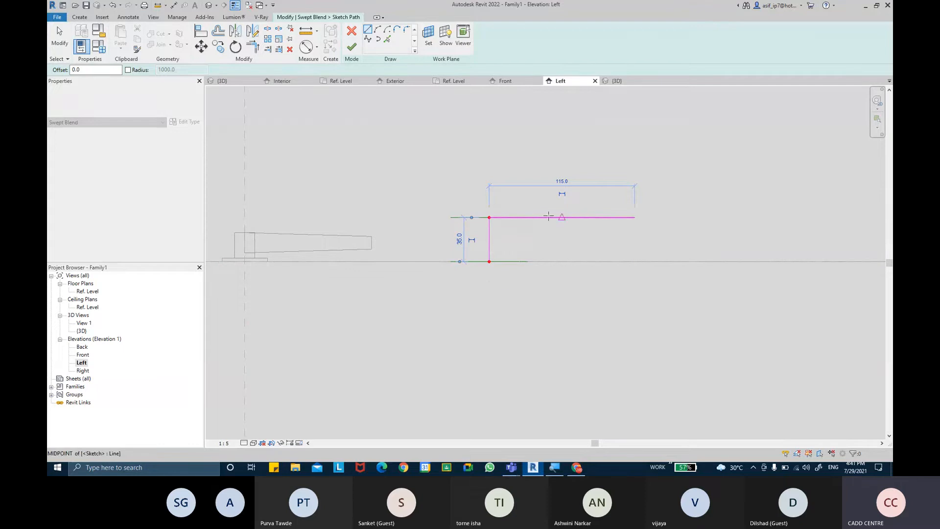
left_click(352, 31)
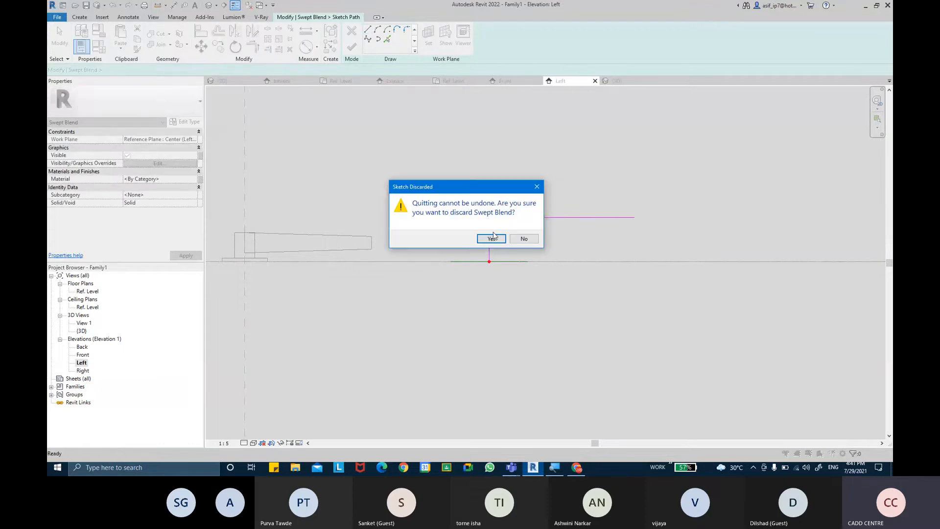
left_click(492, 239)
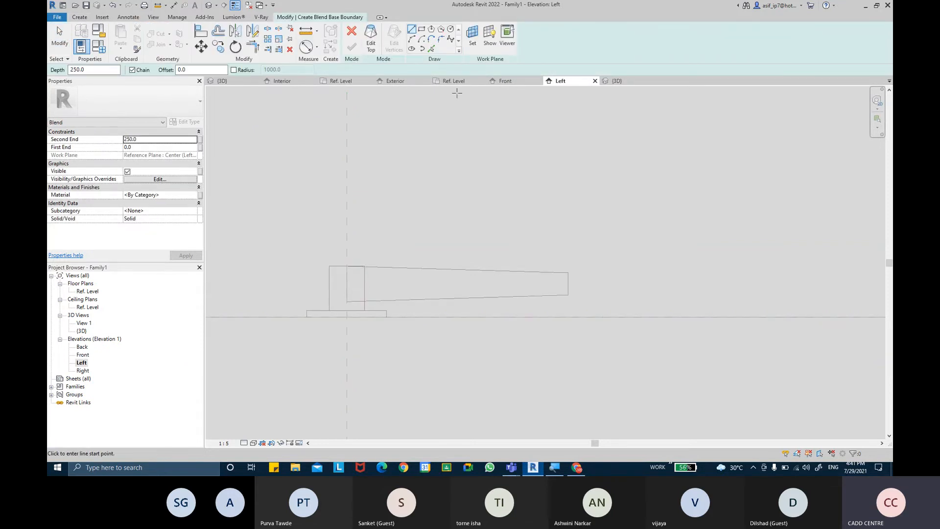
Draw blend base boundary lines: one vertical from the reference level, then one 100-long horizontal
left_click(412, 31)
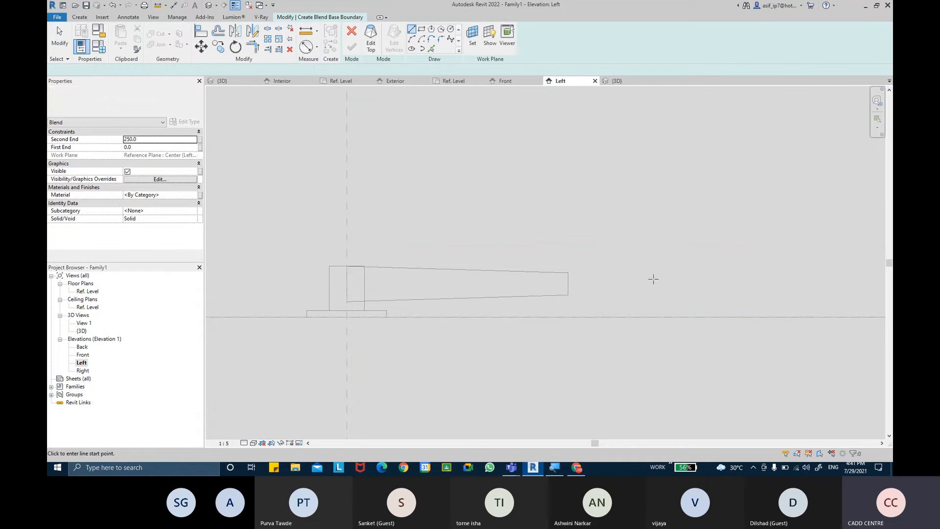
middle_click_drag(655, 277, 451, 245)
left_click(514, 281)
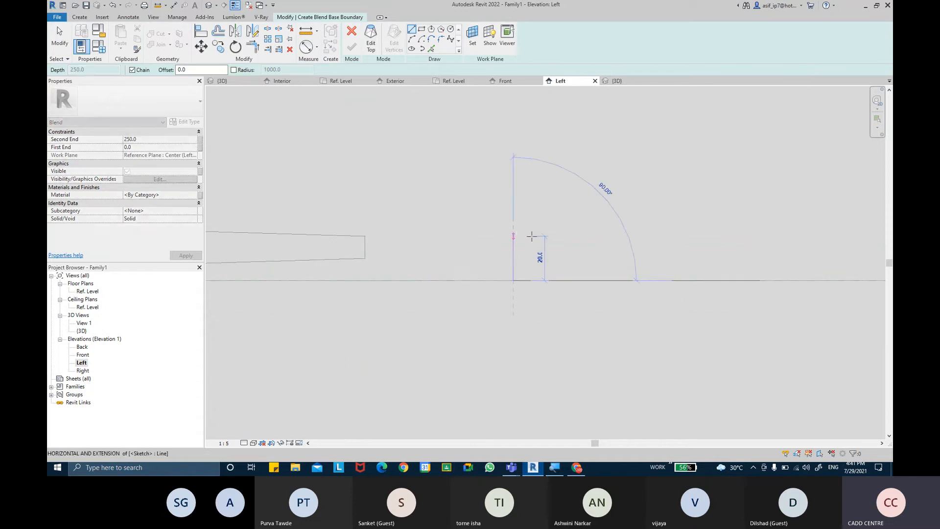
left_click(516, 236)
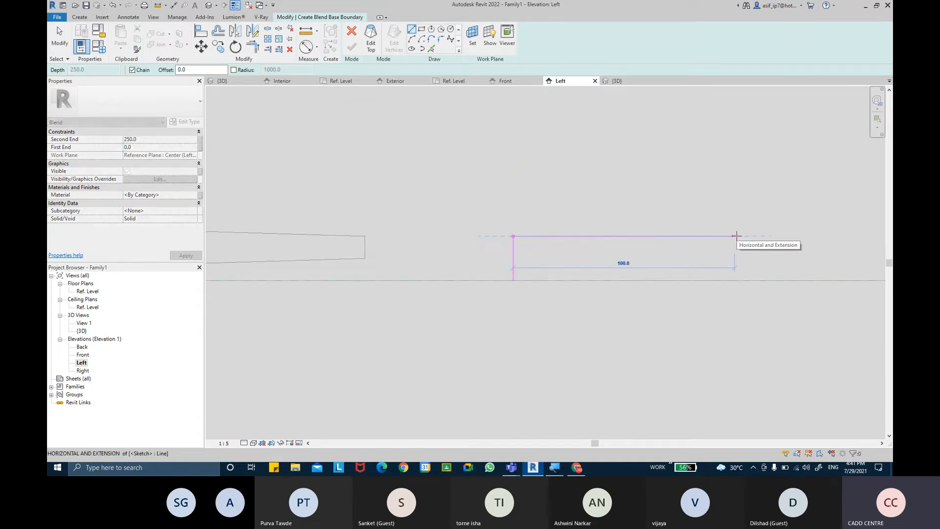
left_click(734, 237)
key("Escape")
key("Escape")
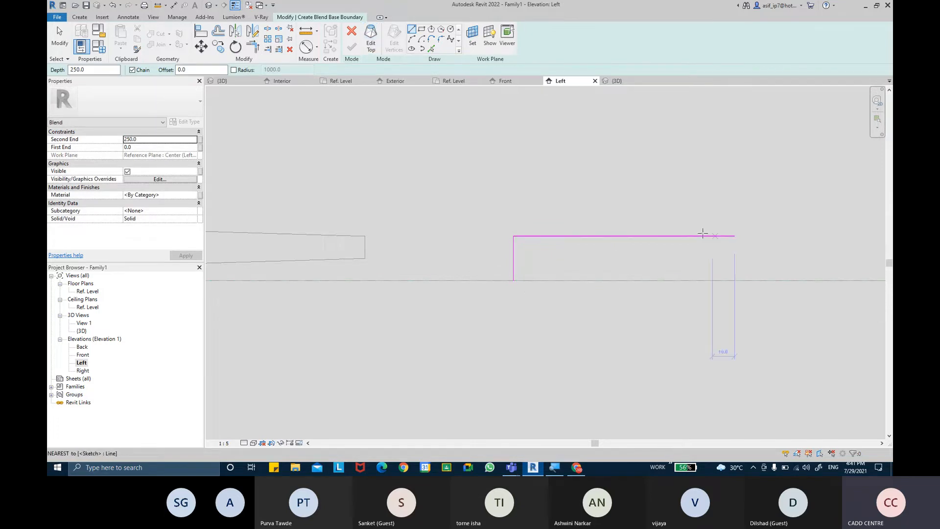
Try Edit Top twice and dismiss the closed-loop errors, then cancel and discard the blend
left_click(371, 39)
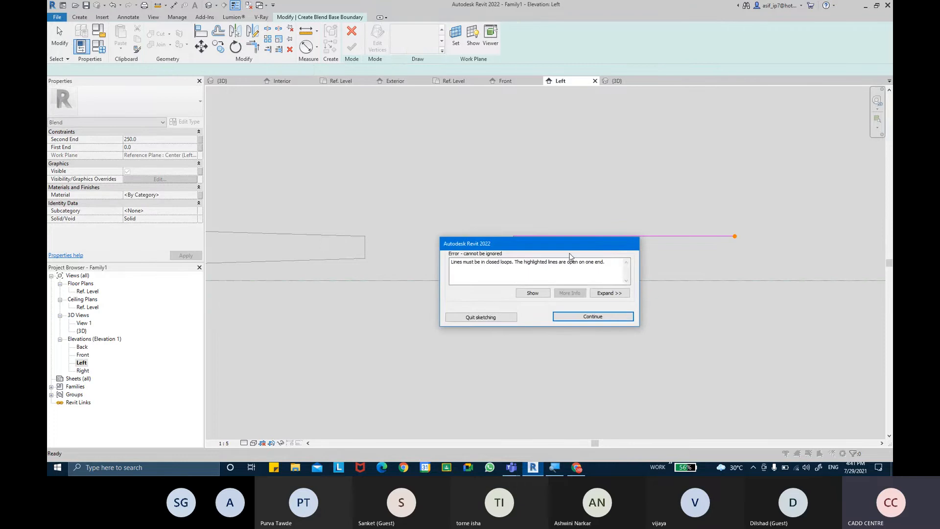
left_click(578, 317)
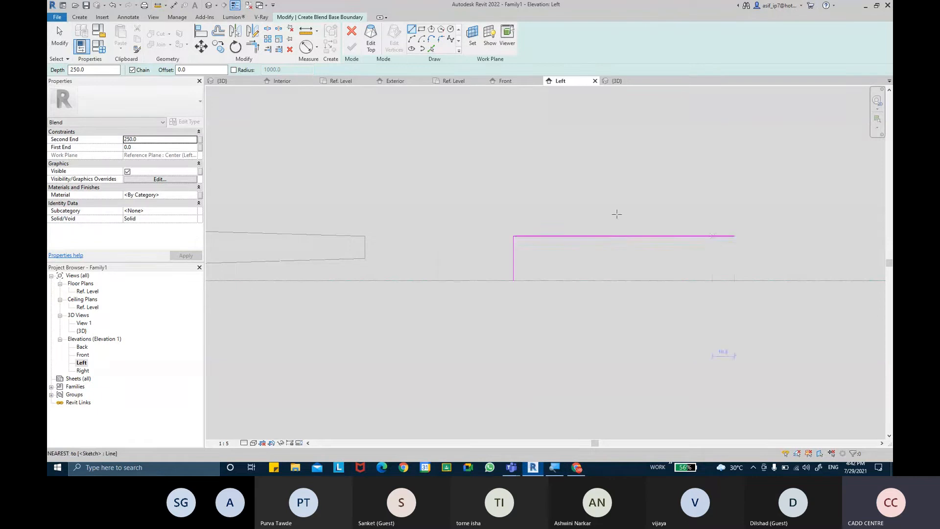
left_click(371, 39)
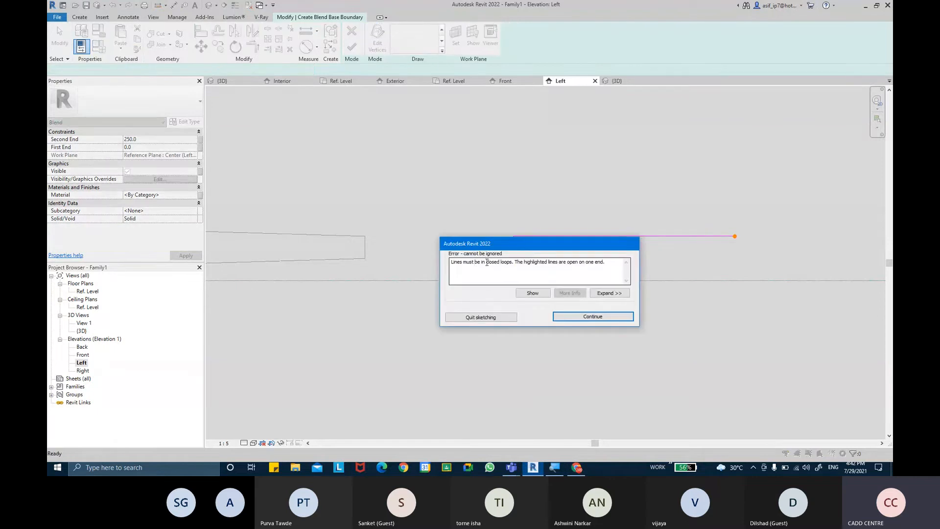
left_click_drag(455, 264, 607, 264)
left_click(593, 317)
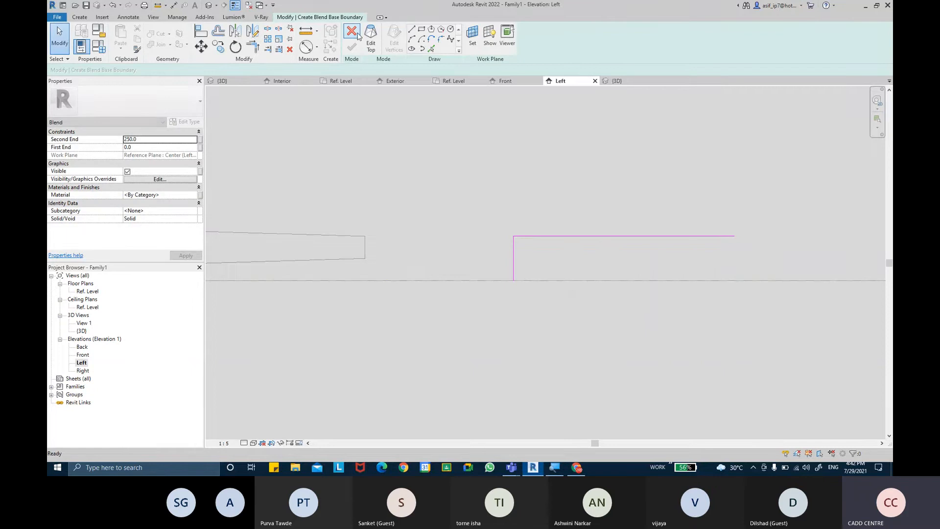
left_click(352, 32)
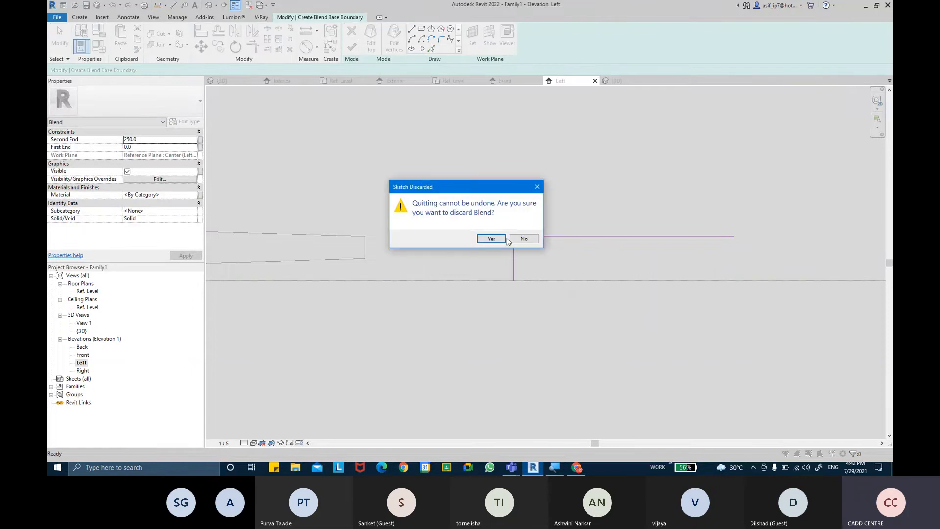
left_click(501, 239)
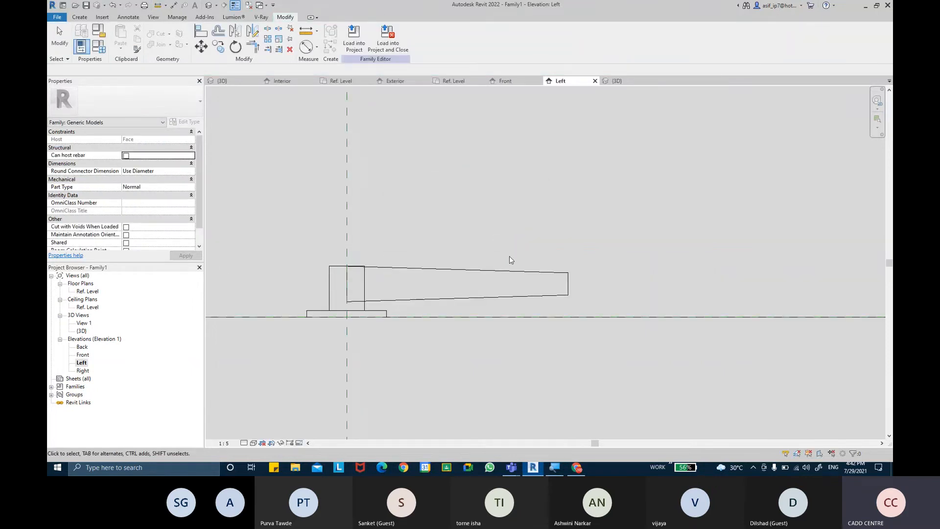
Switch to the default 3D view, orbit the lever, and select the tapered swept blend arm
scroll(509, 257, "down", 2)
scroll(418, 271, "up", 1)
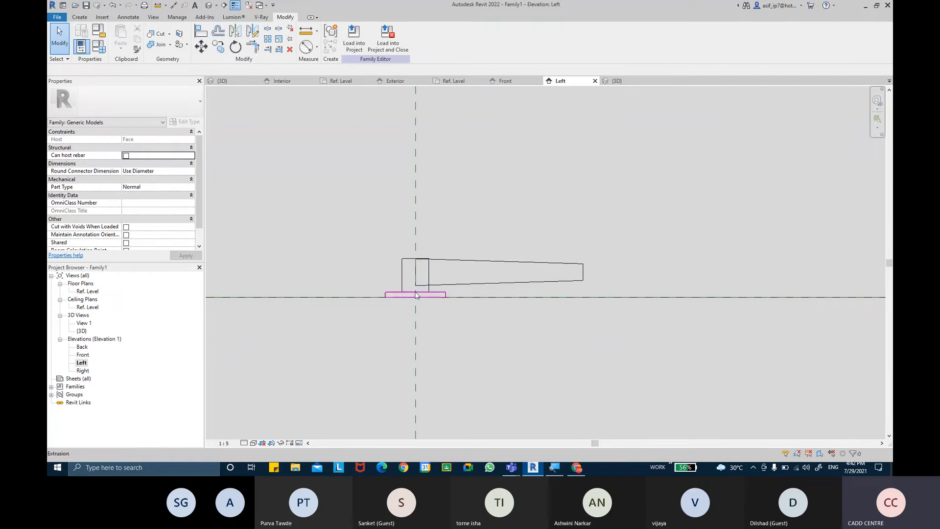
scroll(410, 267, "up", 1)
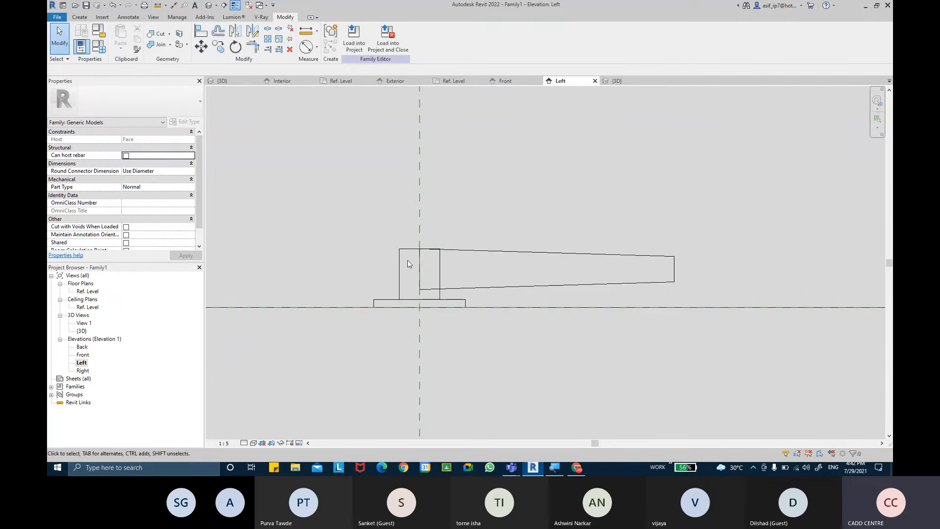
scroll(414, 276, "down", 1)
scroll(449, 276, "up", 1)
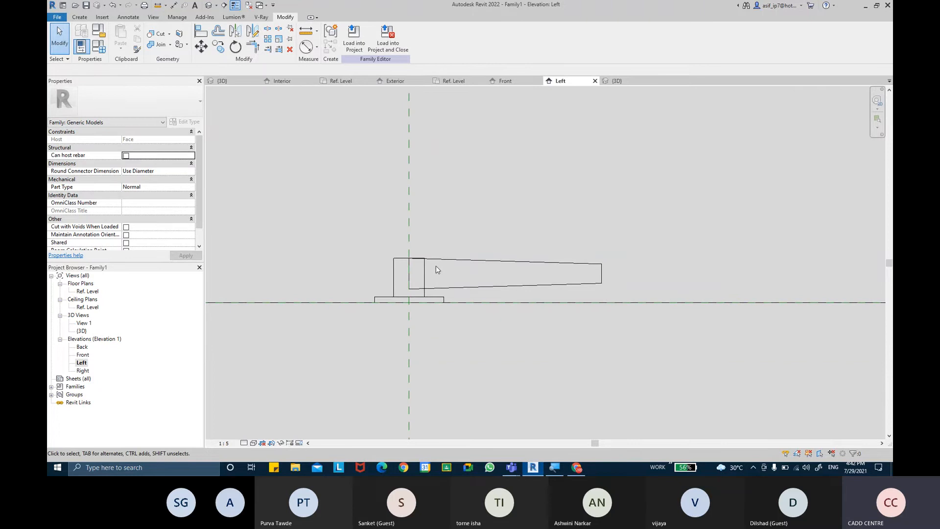
scroll(426, 273, "up", 3)
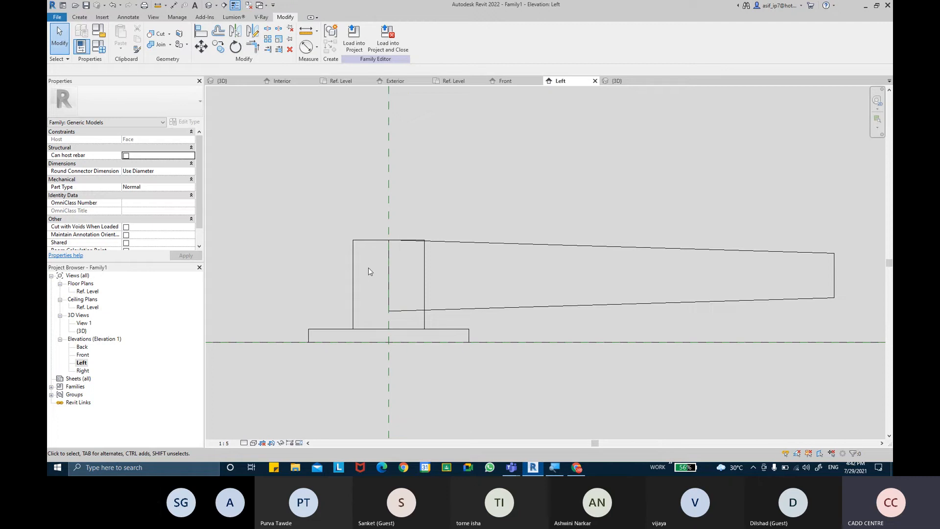
left_click(208, 5)
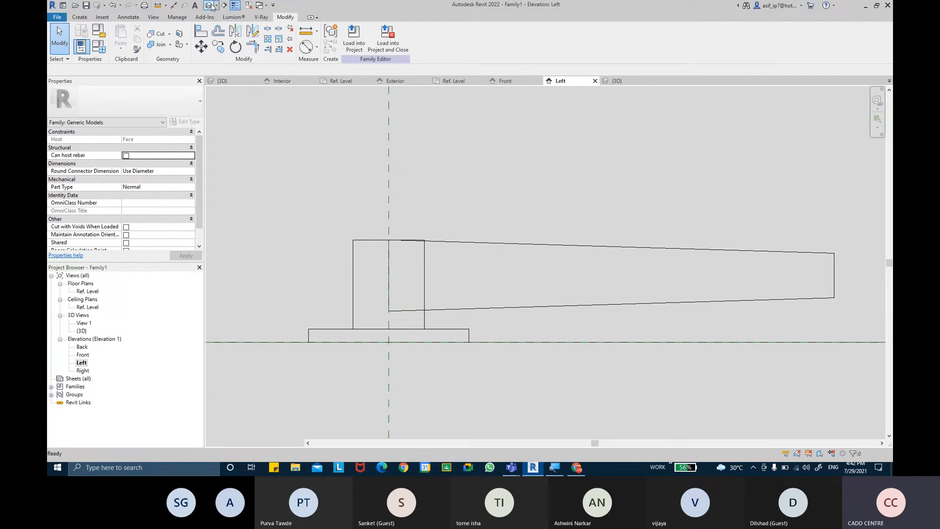
middle_click_drag(407, 204, 397, 328, "shift")
left_click(423, 239)
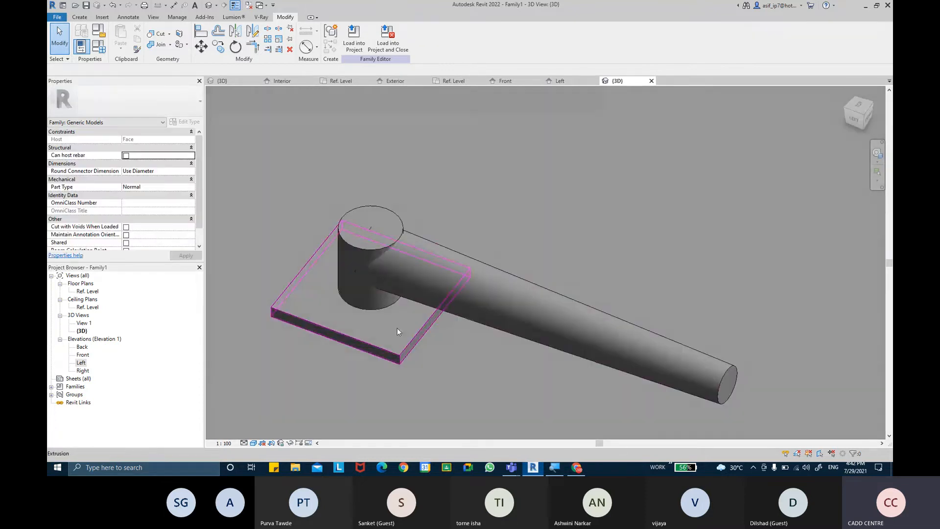
Select the base plate, arm and cylinder, and create a new material in the Material Browser
left_click(398, 328)
left_click(433, 293, "ctrl")
left_click(382, 216, "ctrl")
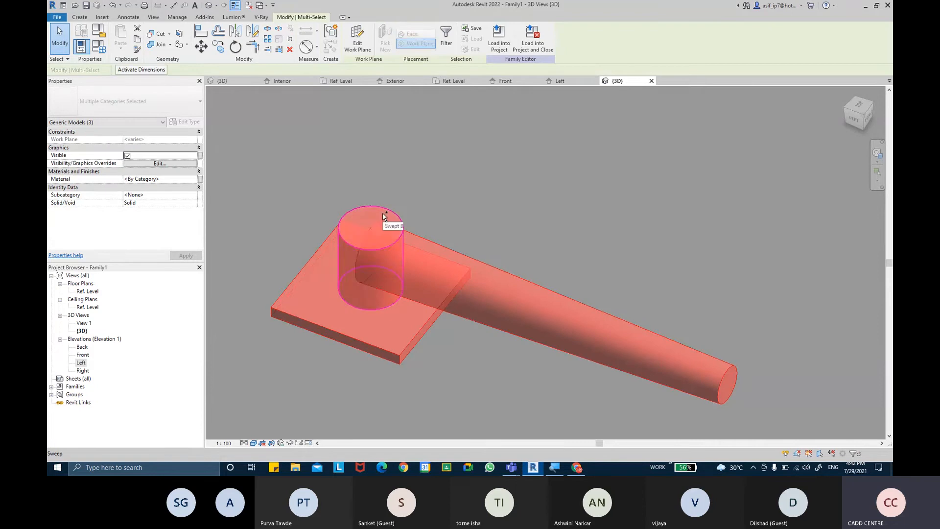
middle_click_drag(383, 212, 345, 160, "shift")
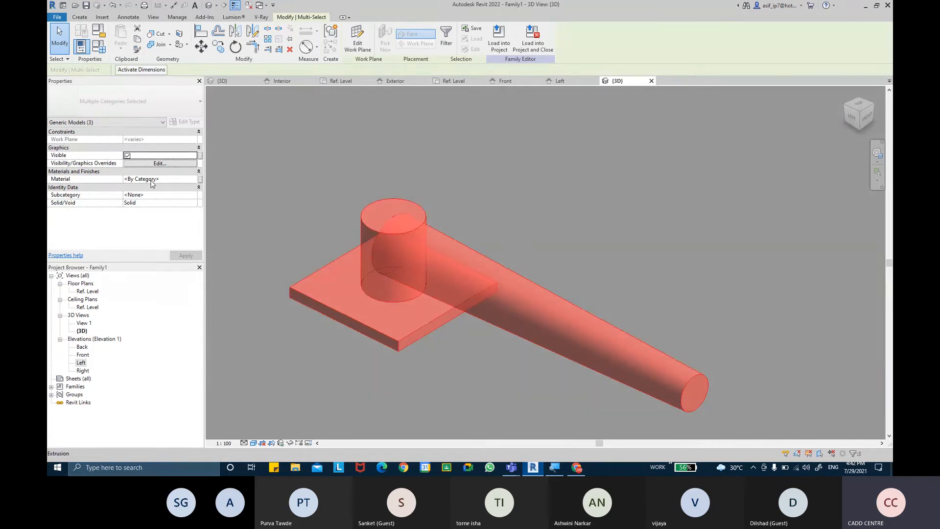
left_click(193, 181)
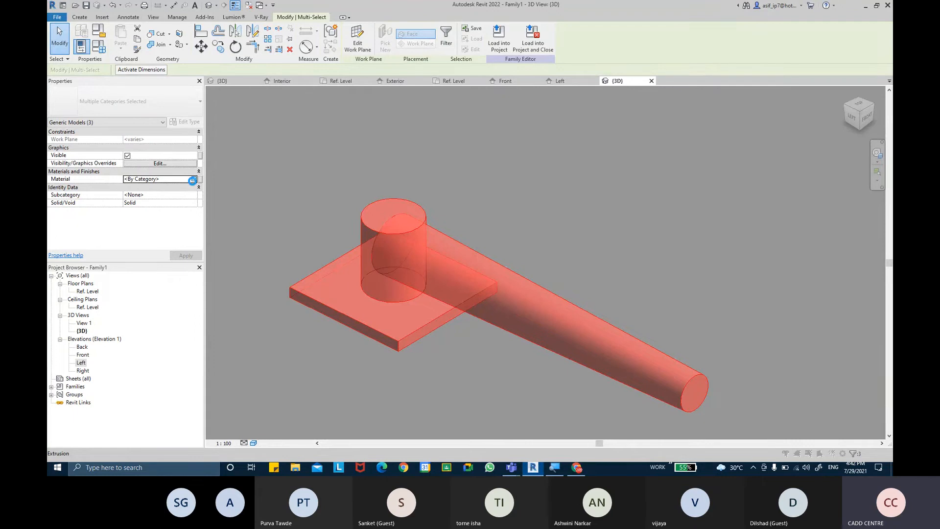
left_click(193, 181)
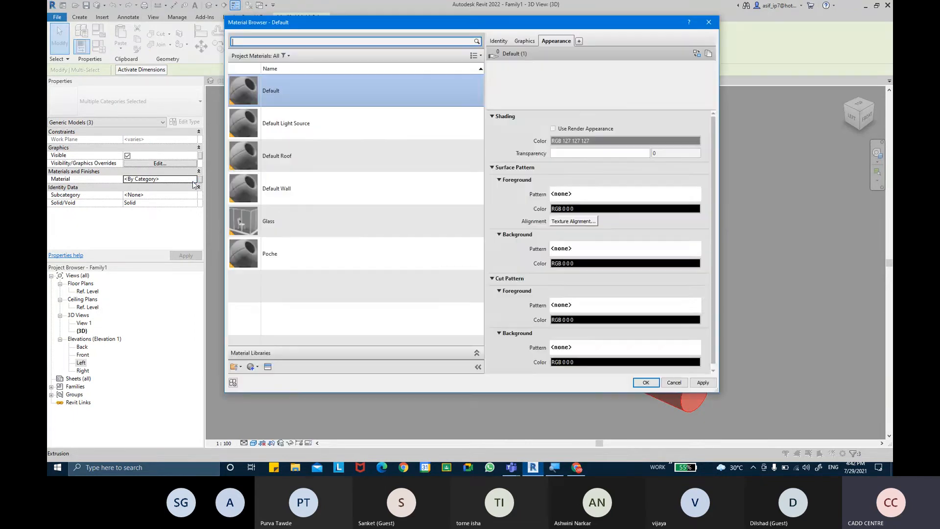
left_click(253, 367)
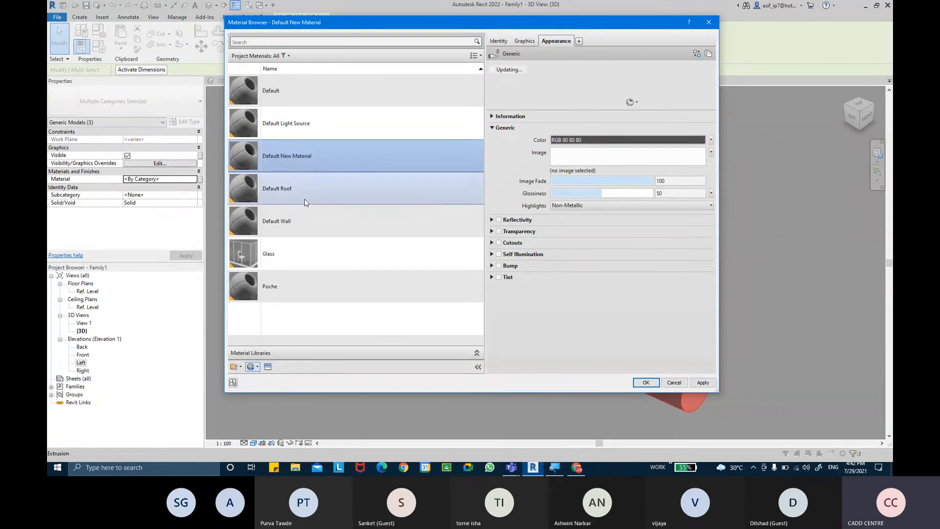
Name the new material AR-LEVER MATERIAL-METAL and set its class to Metal
left_click(496, 43)
left_click(609, 57)
key("BackSpace")
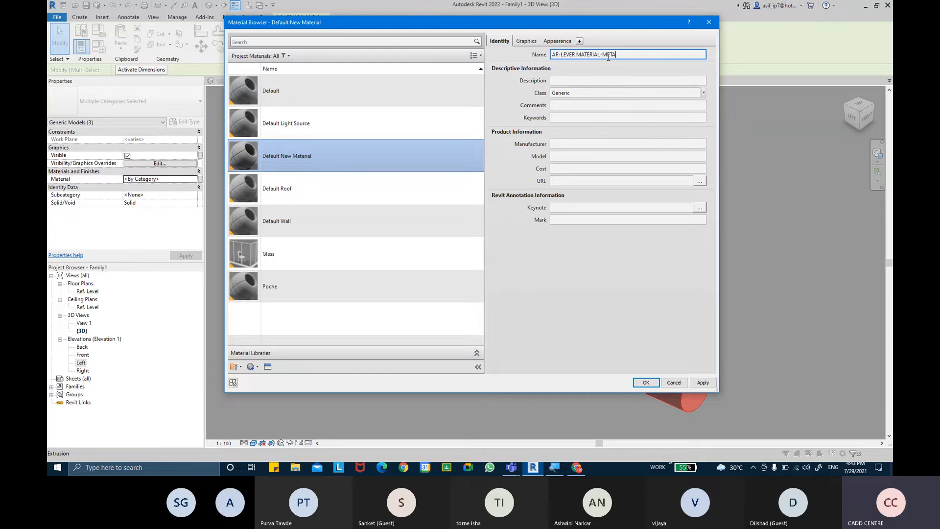
type("L")
key("Return")
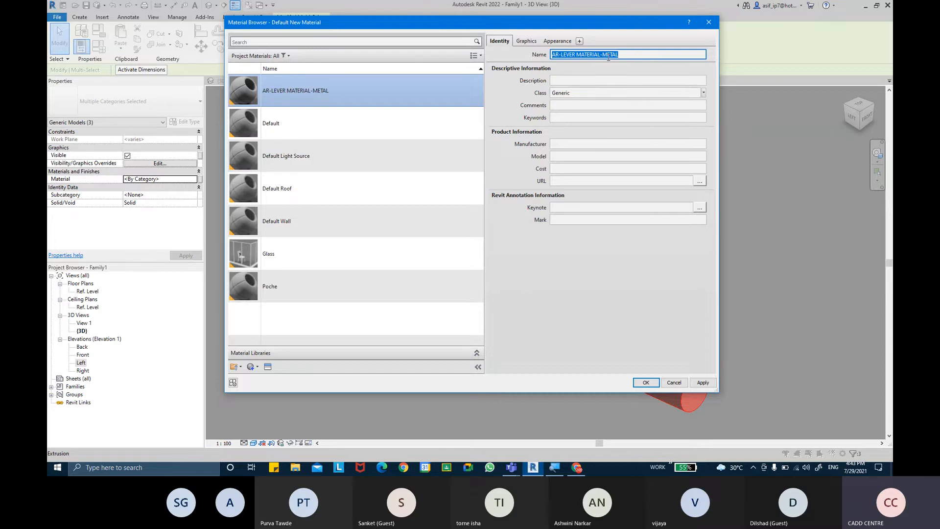
left_click(704, 93)
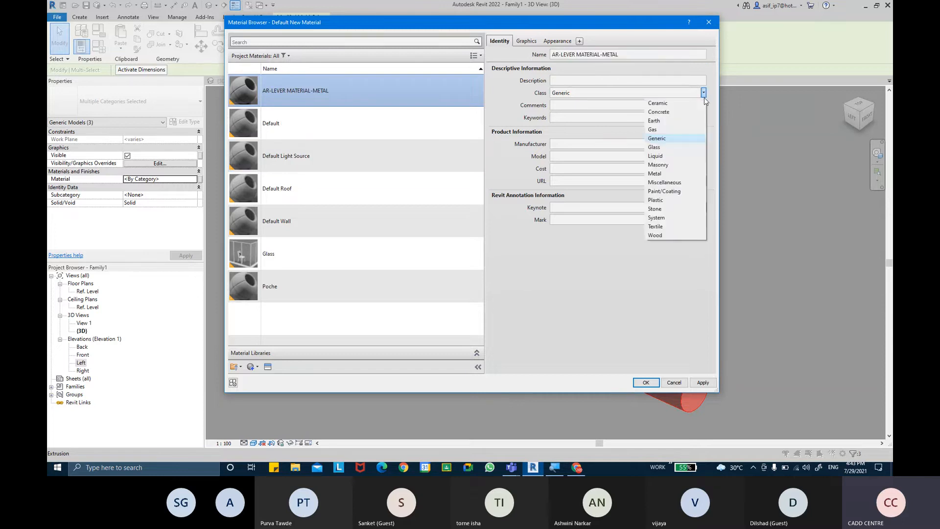
left_click(681, 174)
Give the material the Metal > Brass > Brass - Old appearance from the Asset Browser
left_click(526, 41)
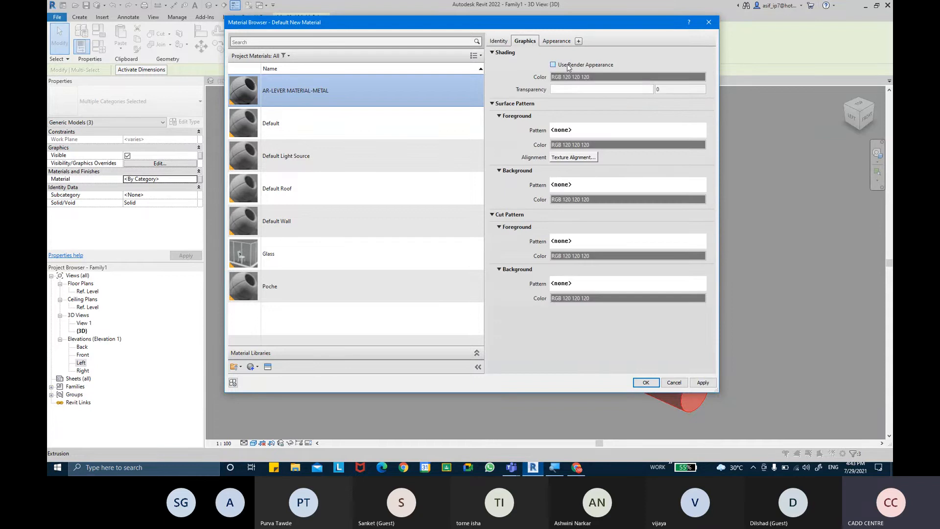
left_click(557, 41)
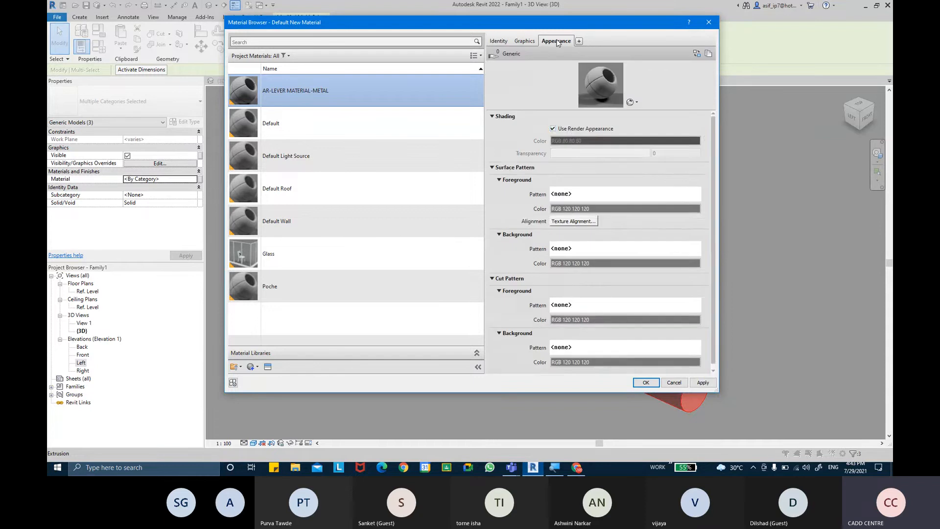
left_click(267, 367)
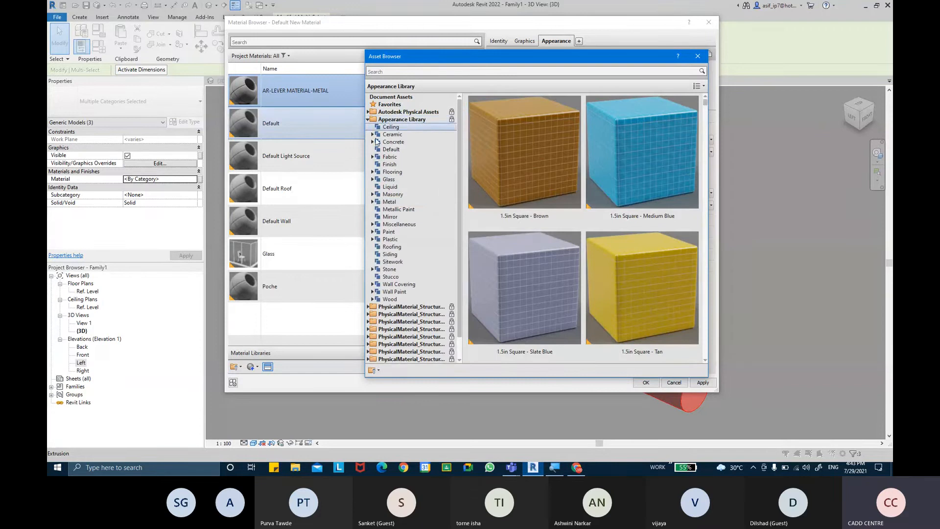
left_click(378, 203)
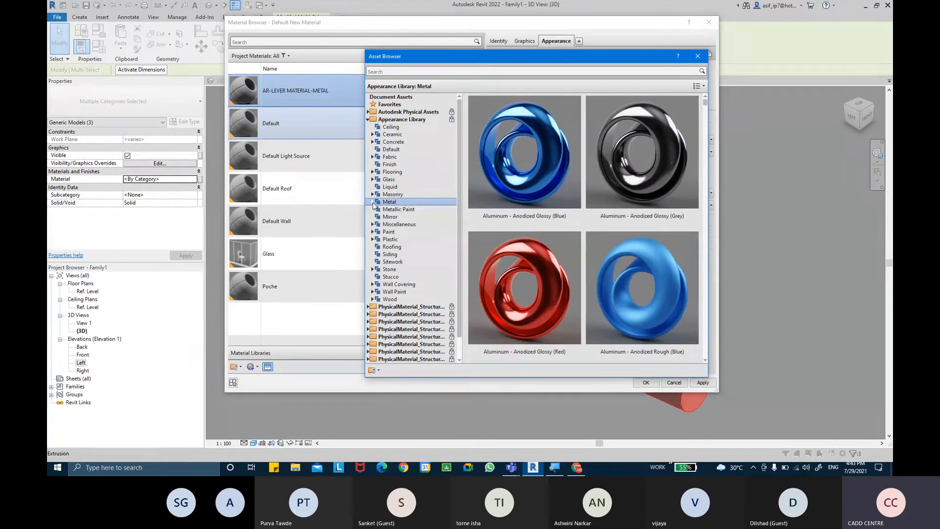
left_click(372, 202)
left_click(394, 211)
left_click(394, 217)
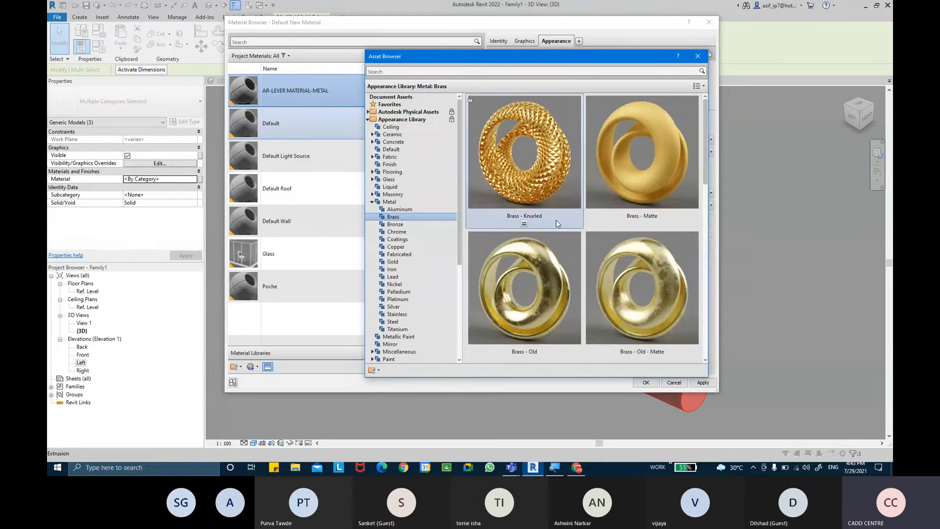
scroll(563, 230, "down", 4)
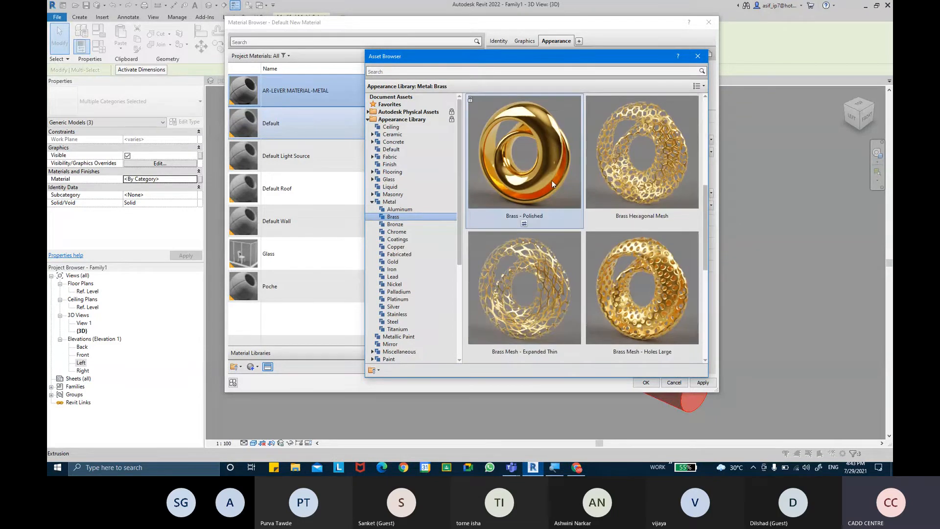
scroll(551, 180, "down", 2)
scroll(551, 180, "up", 2)
scroll(552, 184, "up", 4)
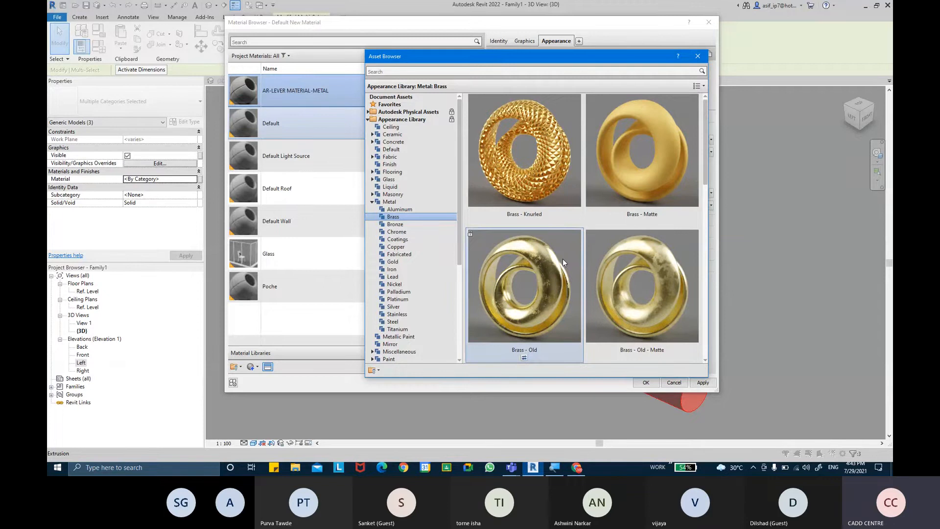
left_click(697, 56)
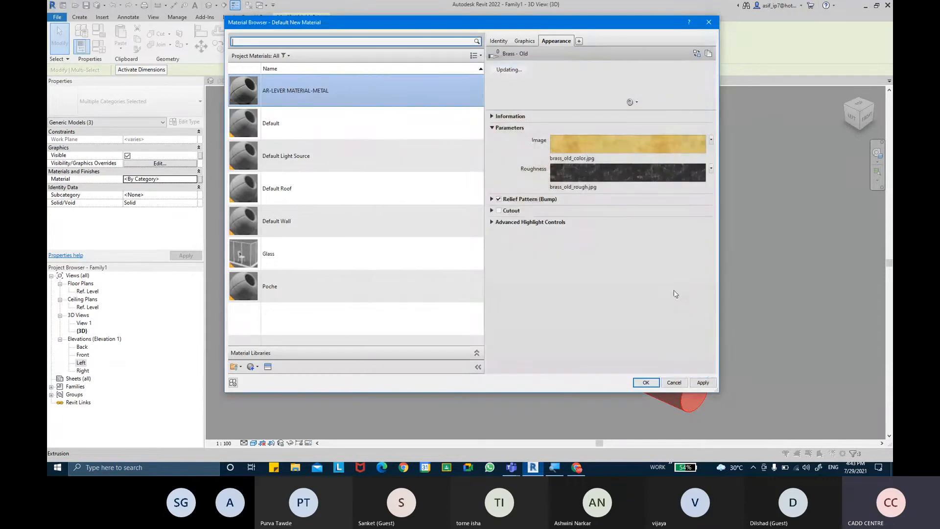
Accept the material and switch the 3D view to the Realistic visual style
left_click(646, 383)
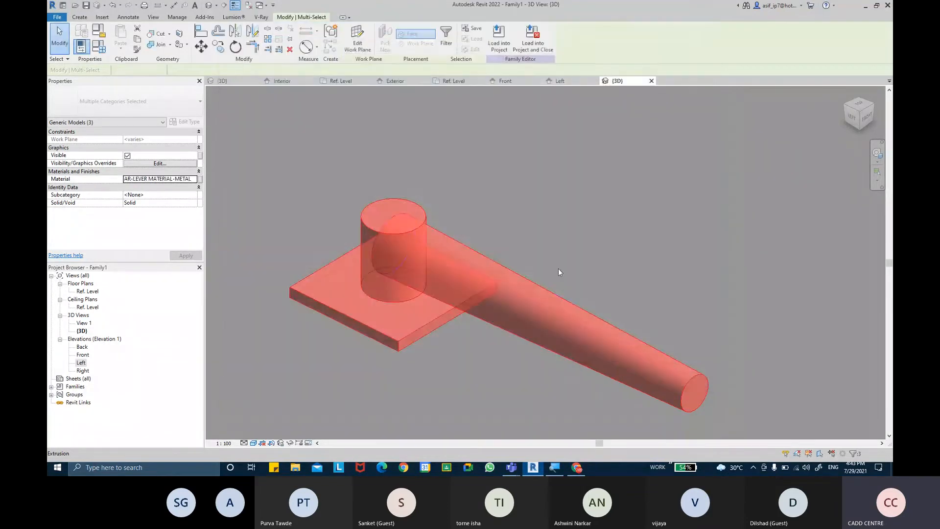
left_click(555, 257)
middle_click_drag(542, 249, 319, 427, "shift")
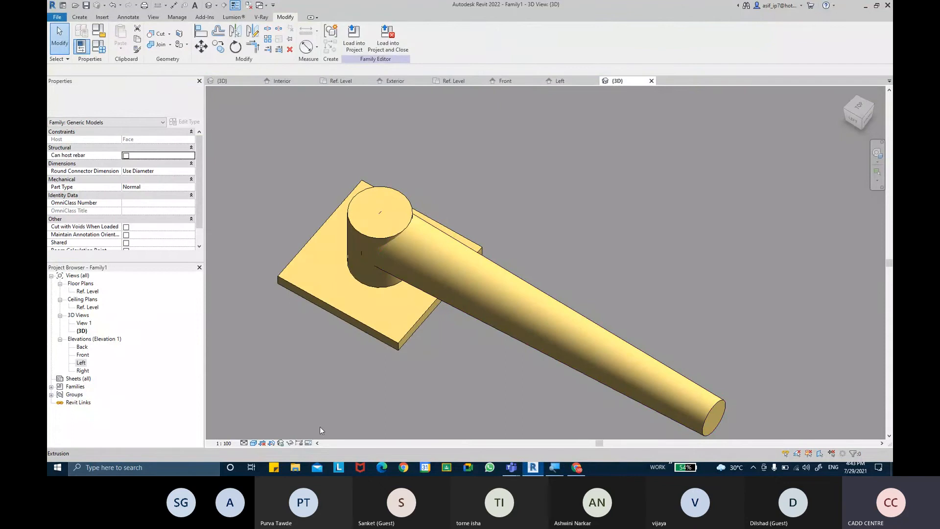
left_click(247, 443)
left_click(271, 434)
middle_click_drag(404, 217, 443, 216, "shift")
Link the arm, cylinder and base plate material to a new LEVER MATERIAL family parameter
left_click(442, 216)
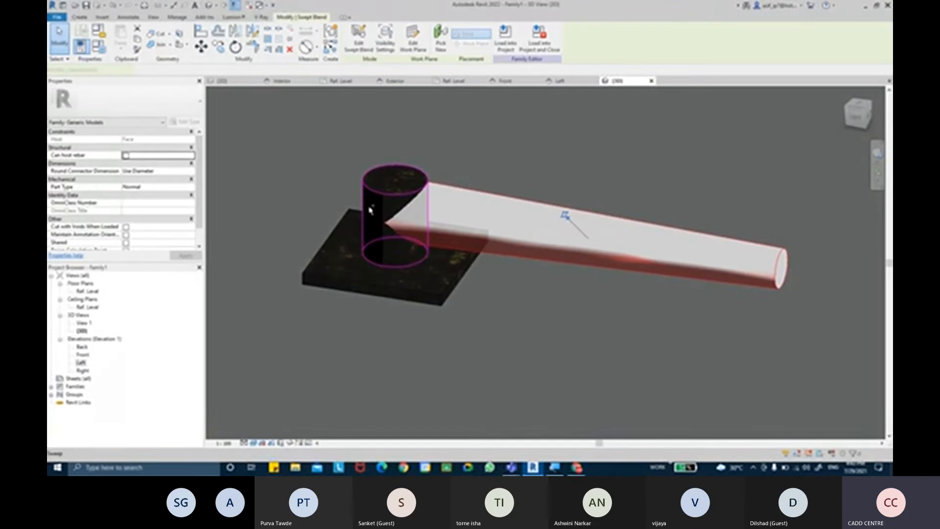
left_click(369, 209, "ctrl")
left_click(333, 270, "ctrl")
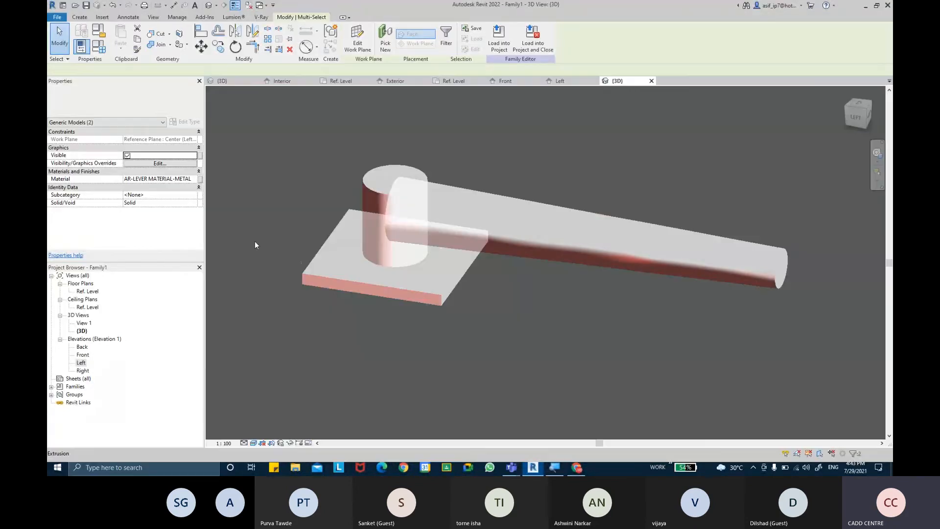
left_click(200, 179)
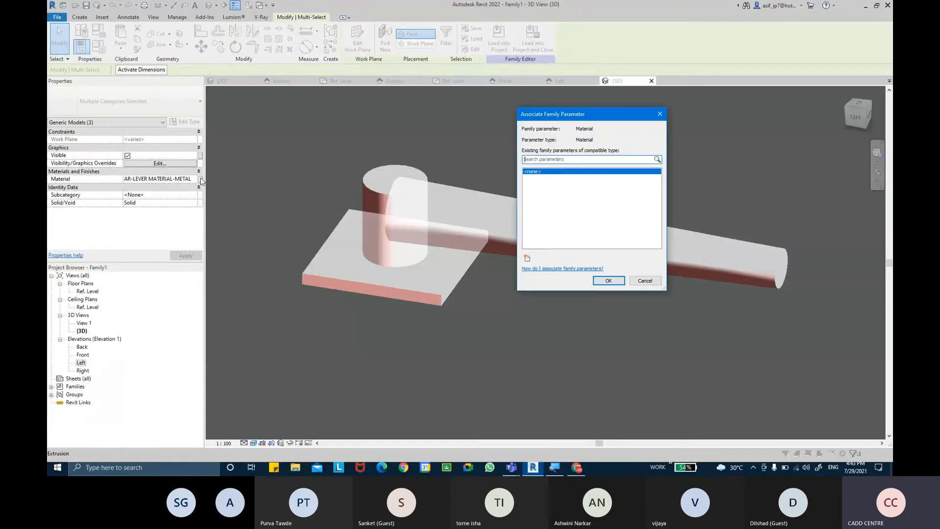
left_click(528, 259)
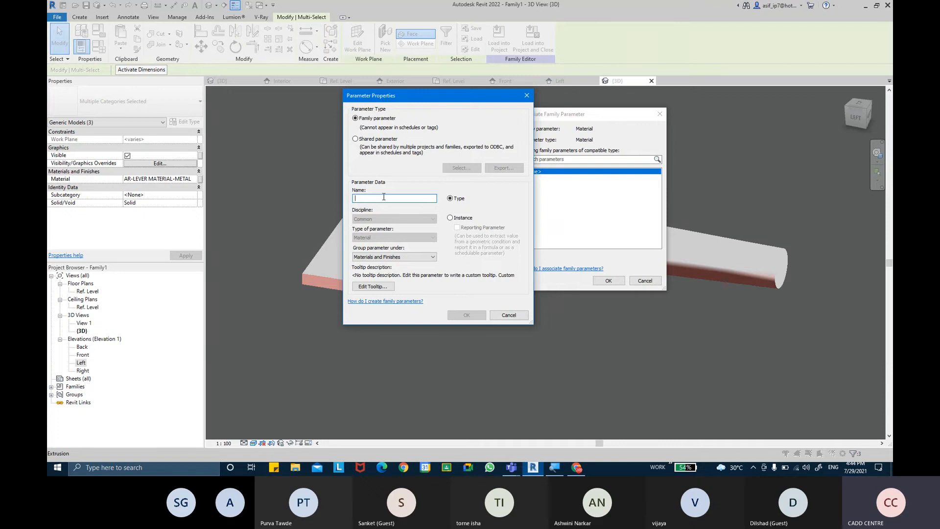
type("LEVER")
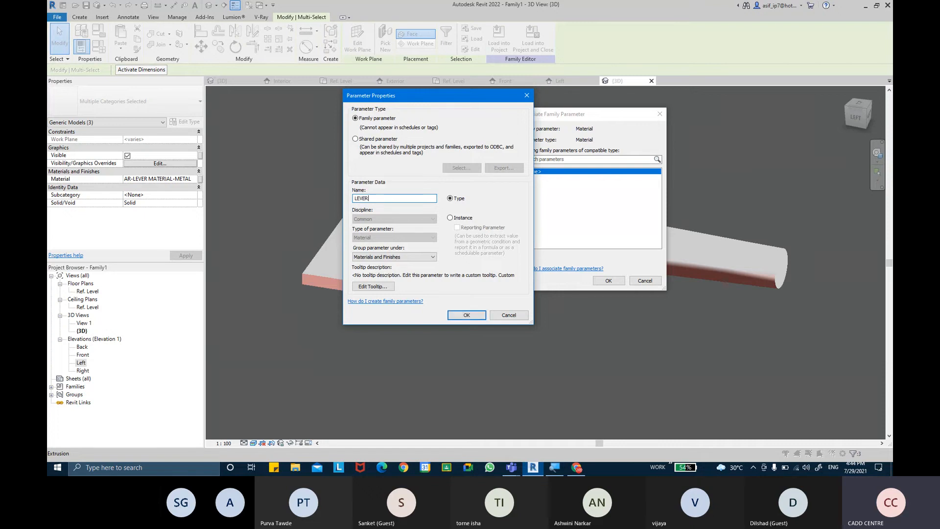
type(" MATERIAL")
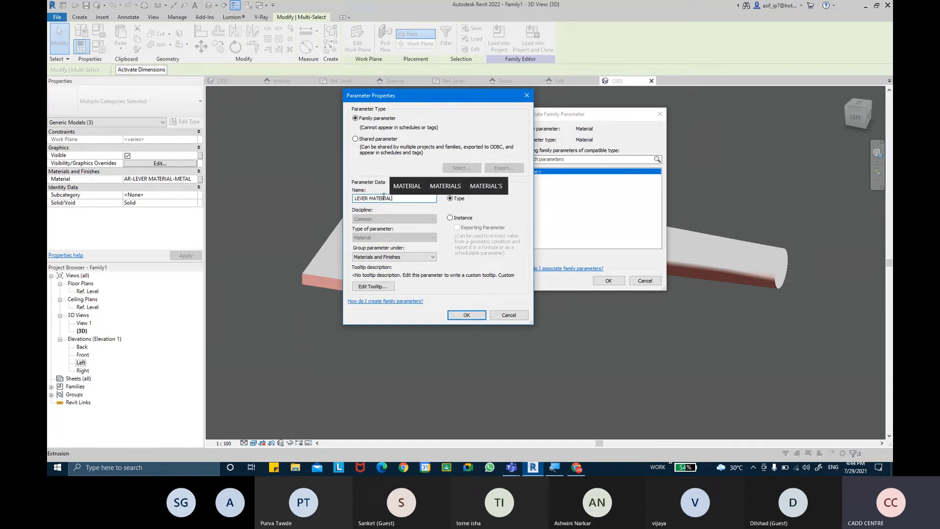
key("Return")
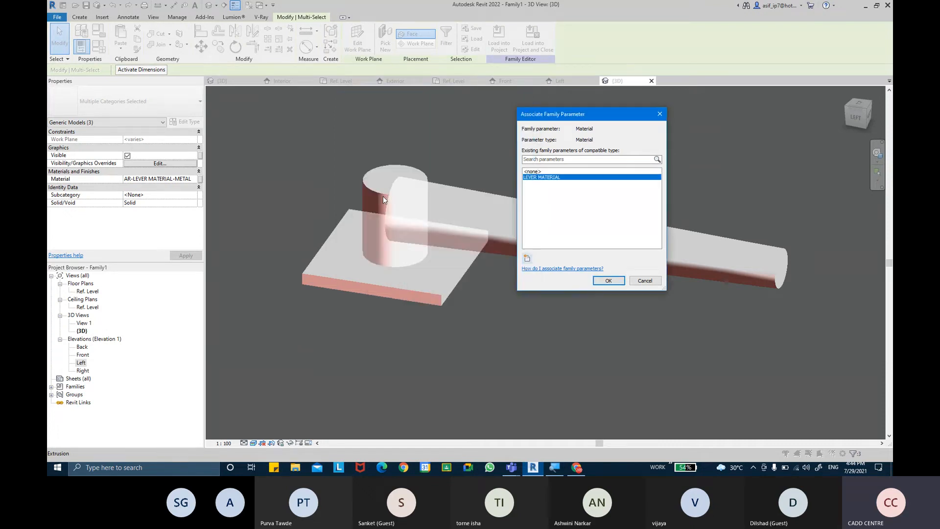
left_click(596, 283)
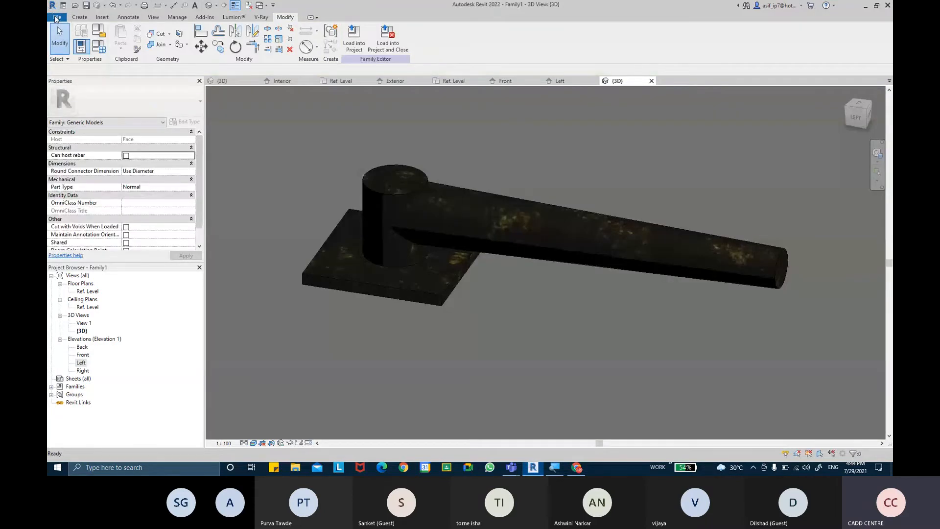
Save the family to the Desktop as DOOR LEVER.rfa using Save As > Family
left_click(55, 16)
mouse_move(100, 123)
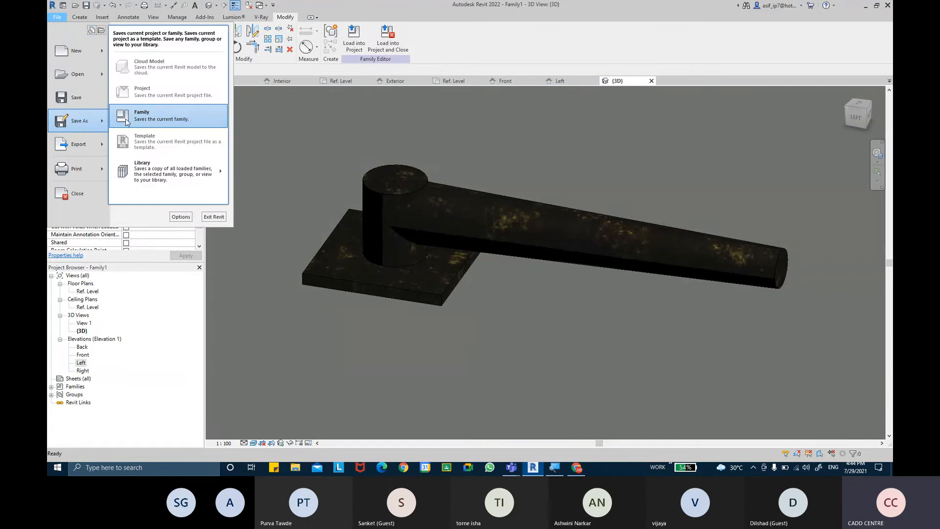
left_click(147, 122)
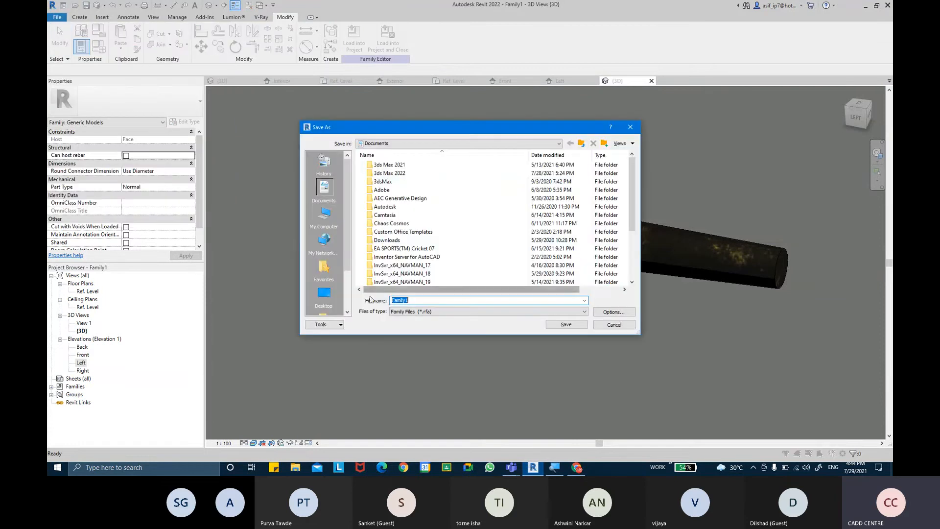
left_click(324, 293)
double_click(426, 301)
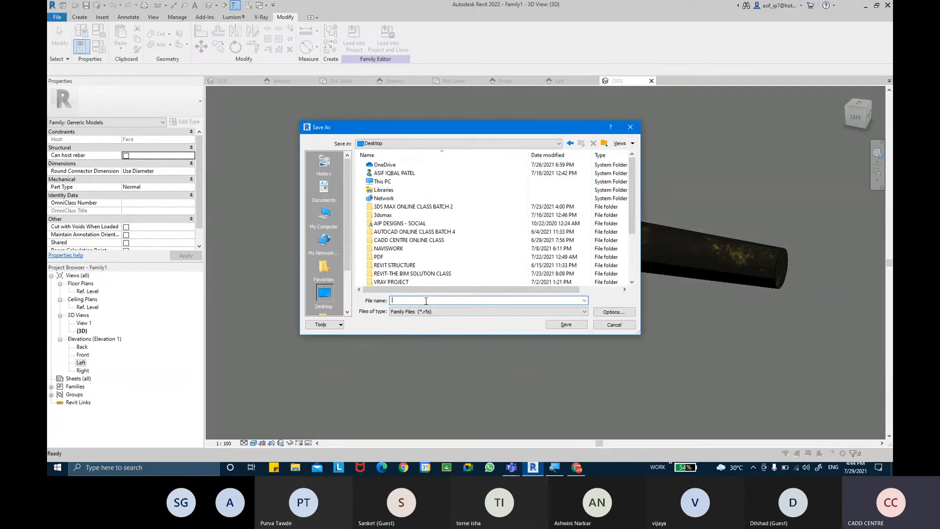
type("DOOR LE")
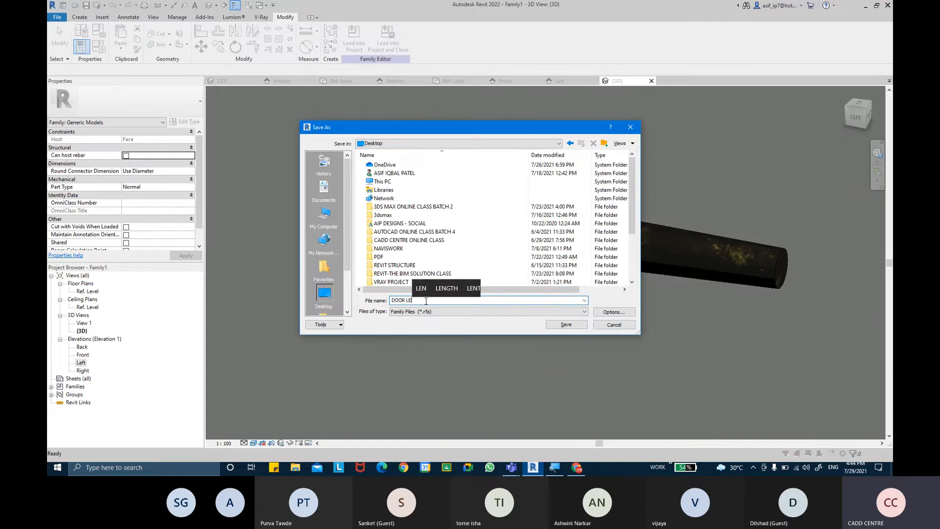
type("VER")
key("Return")
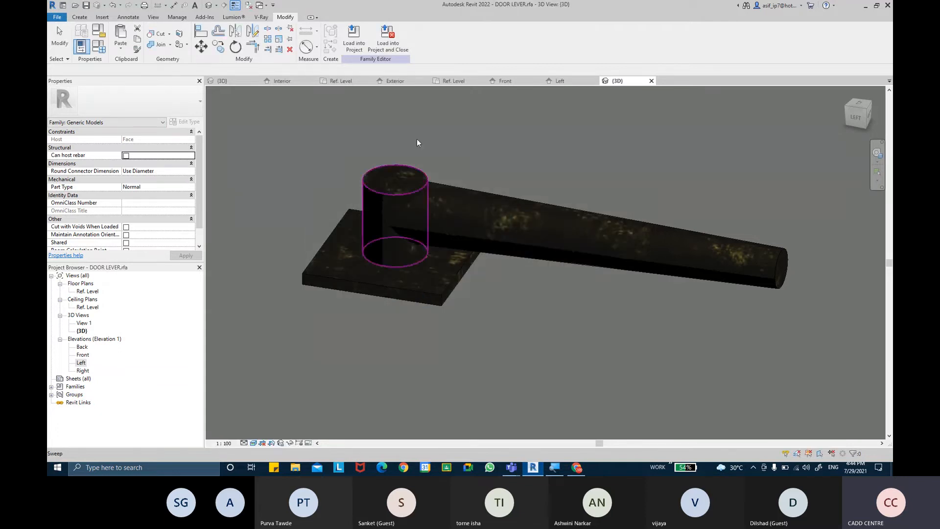
Close inactive views and load DOOR LEVER into SINGLE PANEL DOOR without saving
left_click(252, 6)
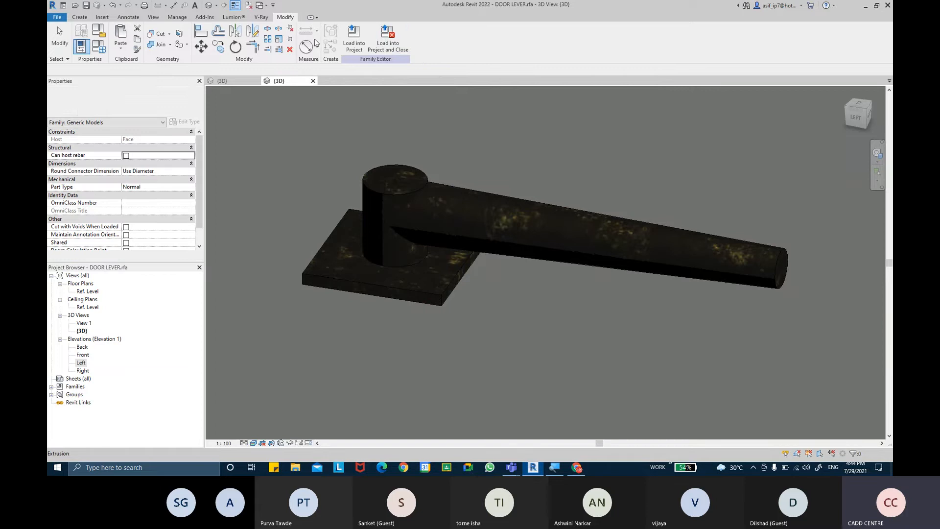
left_click(355, 45)
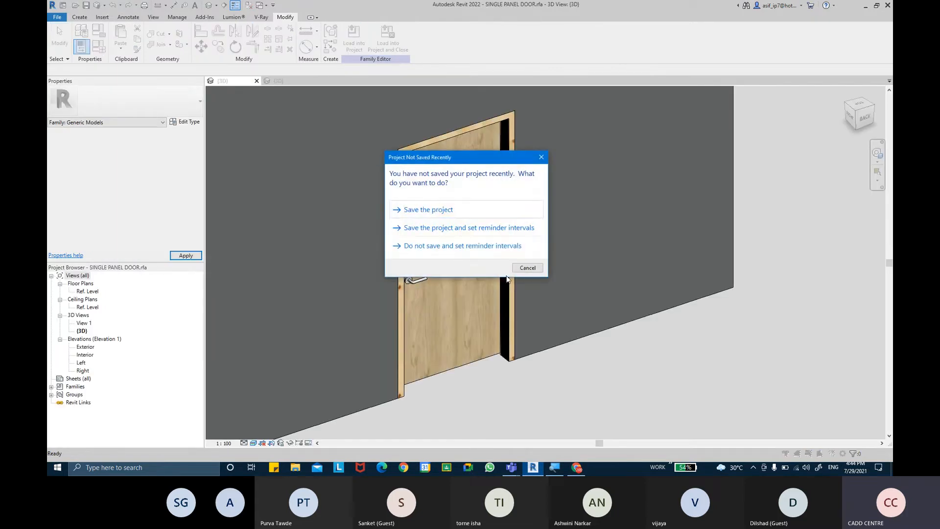
left_click(528, 269)
Place one DOOR LEVER on the door face below the existing handle
scroll(425, 286, "up", 3)
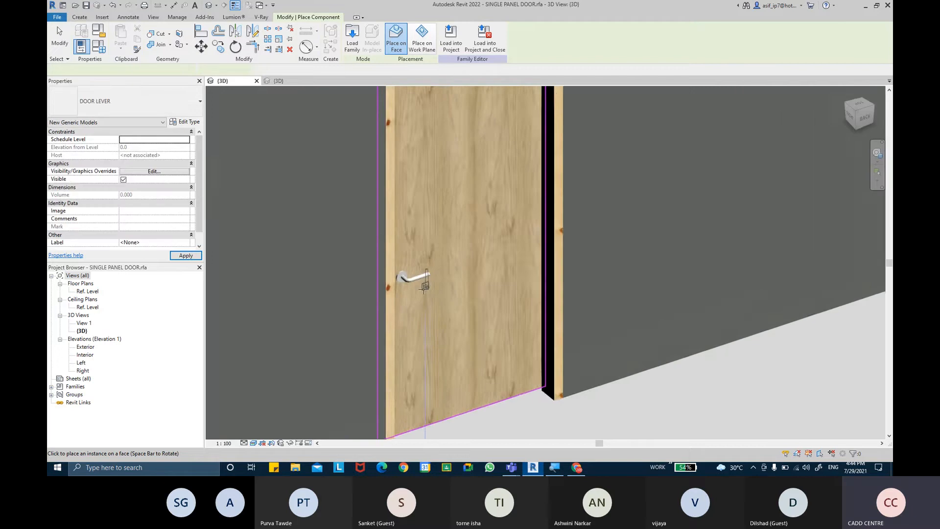
scroll(424, 287, "up", 4)
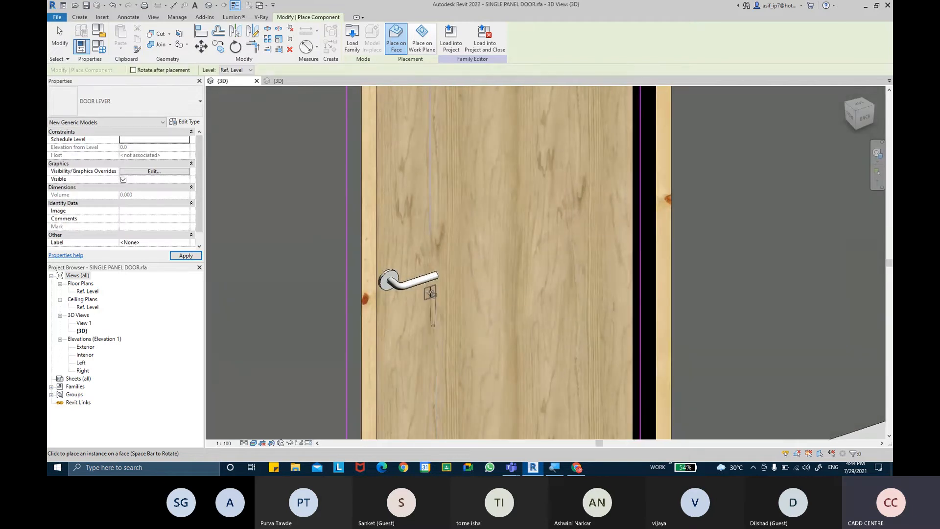
left_click(469, 291)
key("Escape")
key("Escape")
scroll(462, 285, "up", 3)
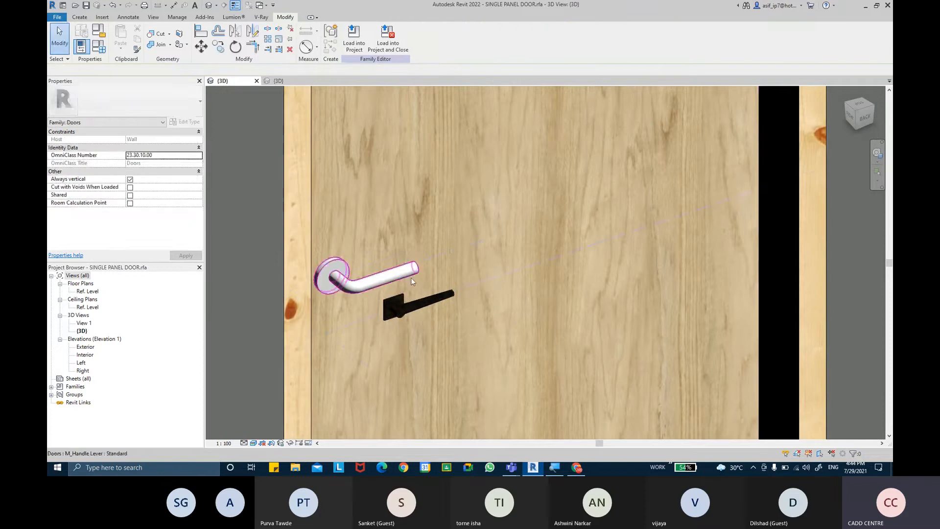
Delete the old M_Handle Lever in 3D and open the Exterior elevation
left_click(411, 277)
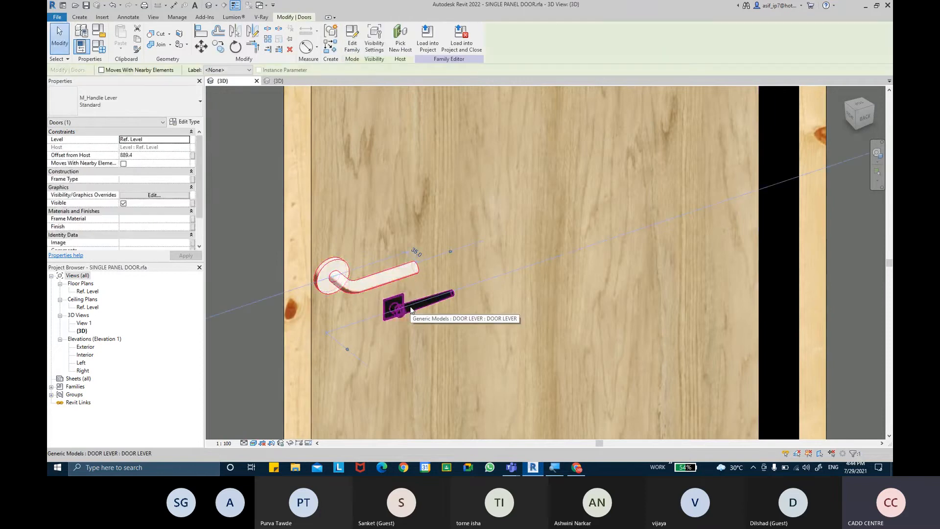
key("Delete")
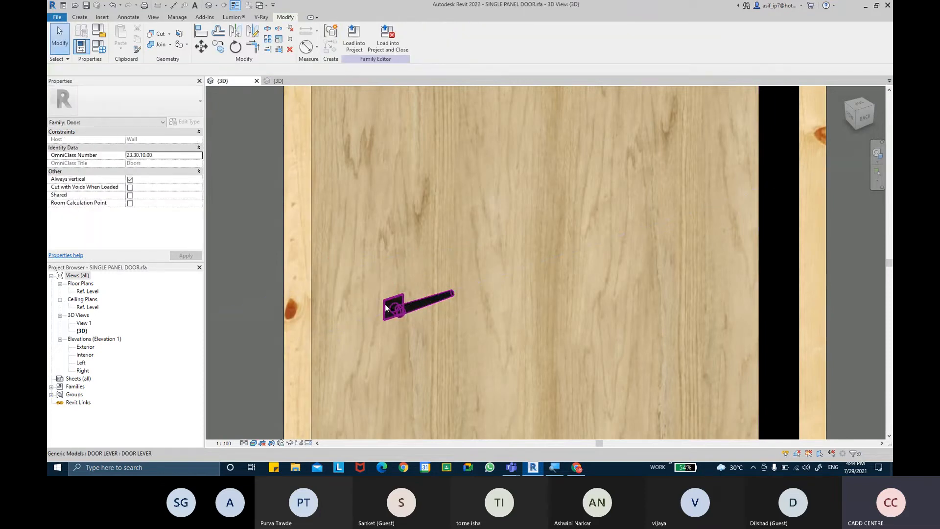
double_click(85, 346)
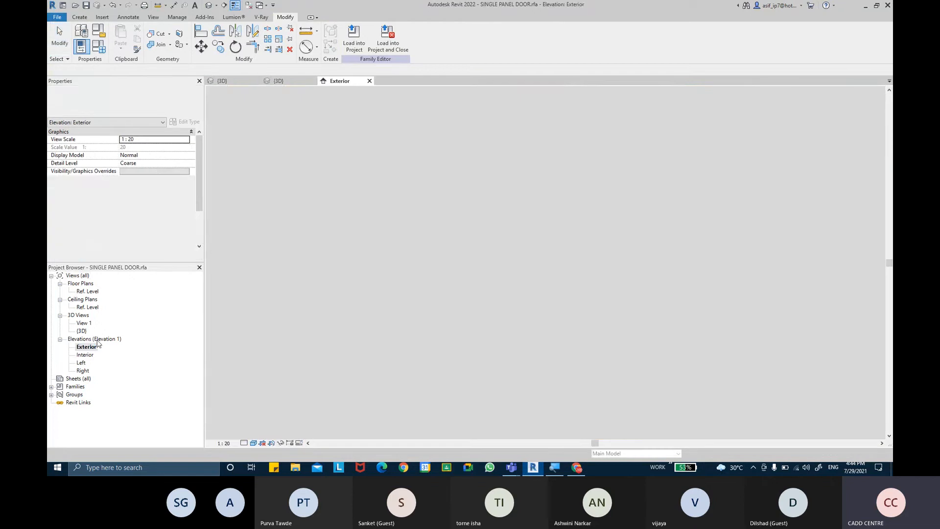
scroll(535, 305, "up", 5)
scroll(534, 303, "up", 3)
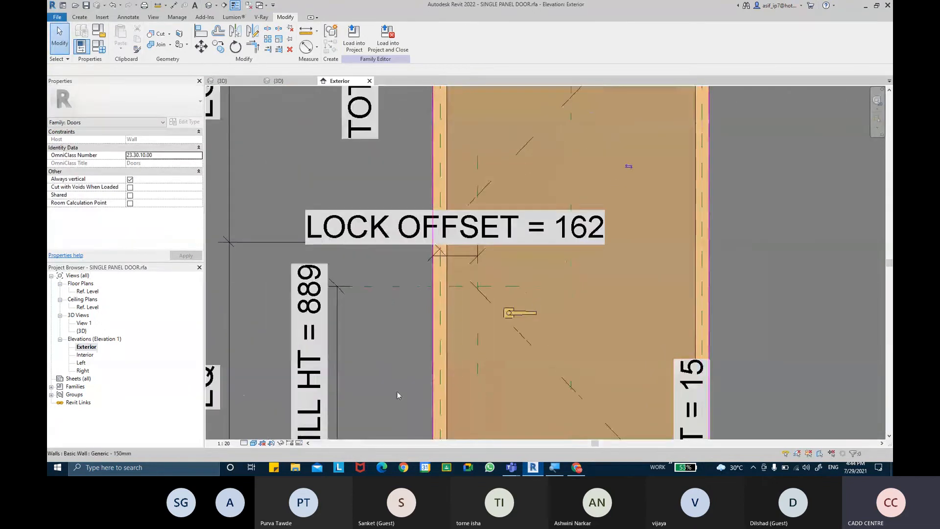
left_click(254, 443)
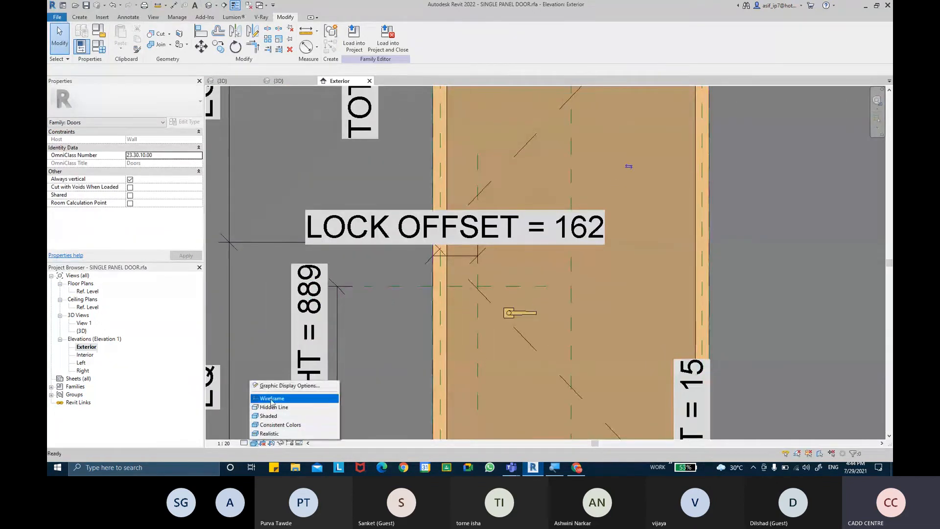
In the Interior elevation, select and delete the remaining standard handle lever
double_click(85, 354)
scroll(517, 311, "up", 5)
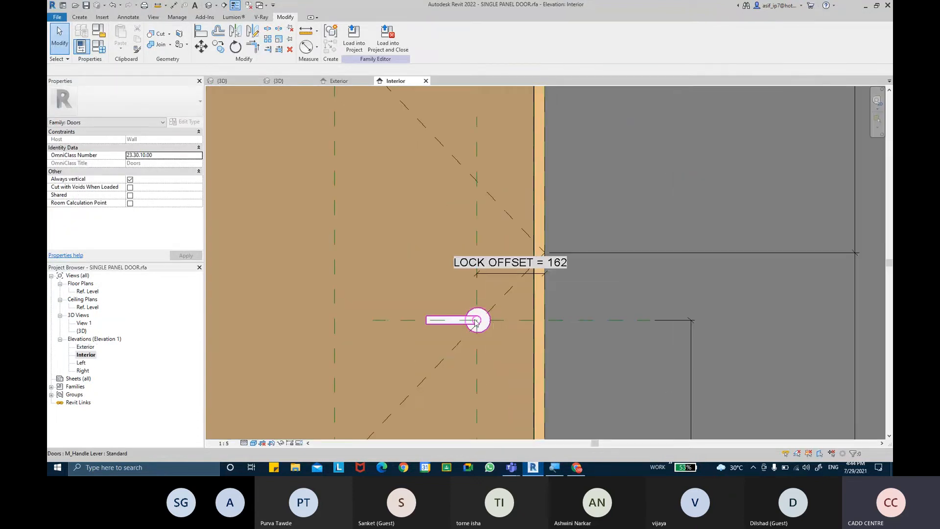
left_click(457, 329)
left_click(149, 101)
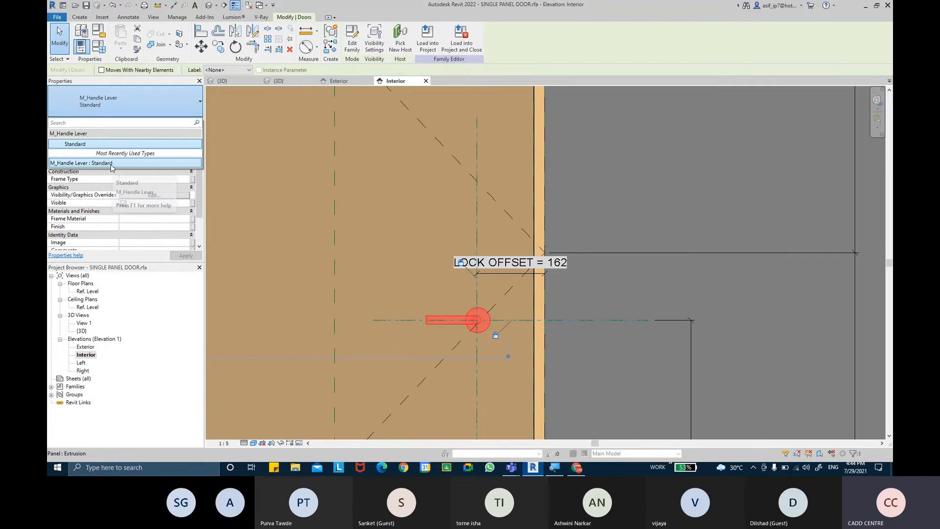
left_click(523, 320)
key("Escape")
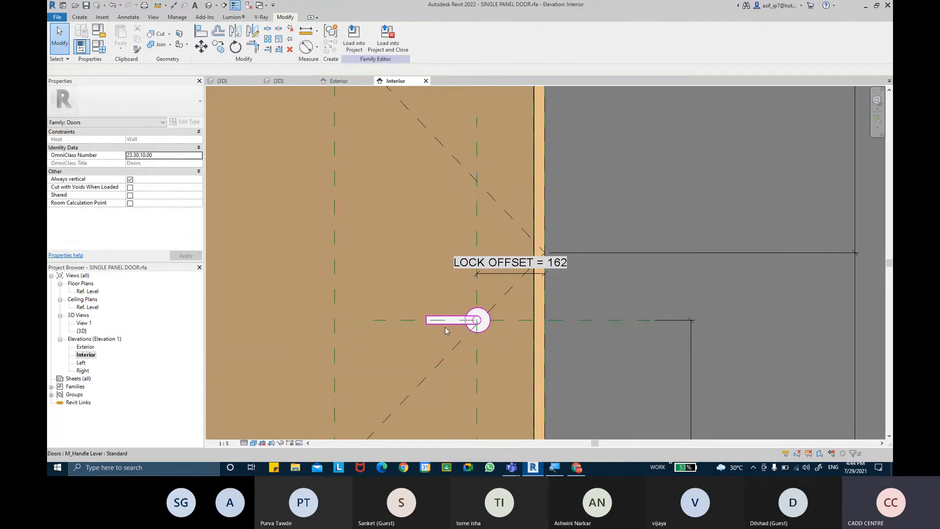
left_click(446, 330)
key("Delete")
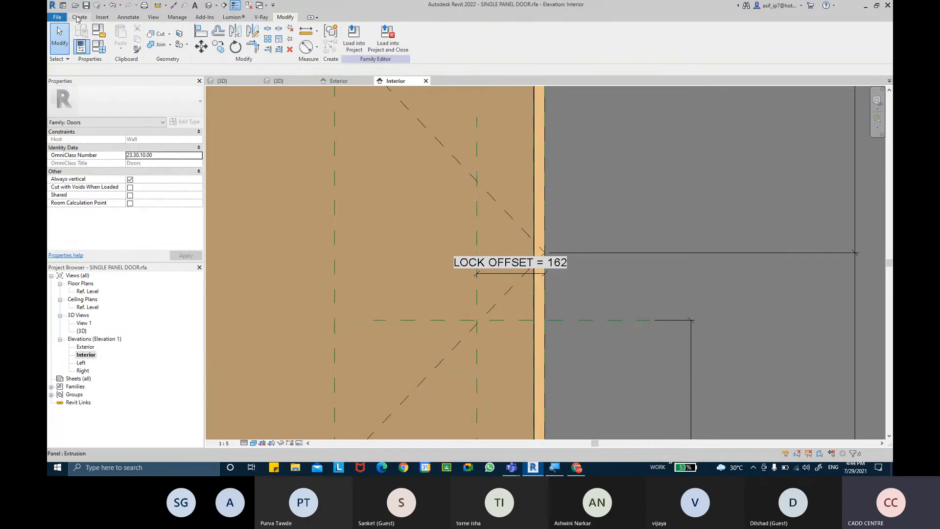
left_click(79, 17)
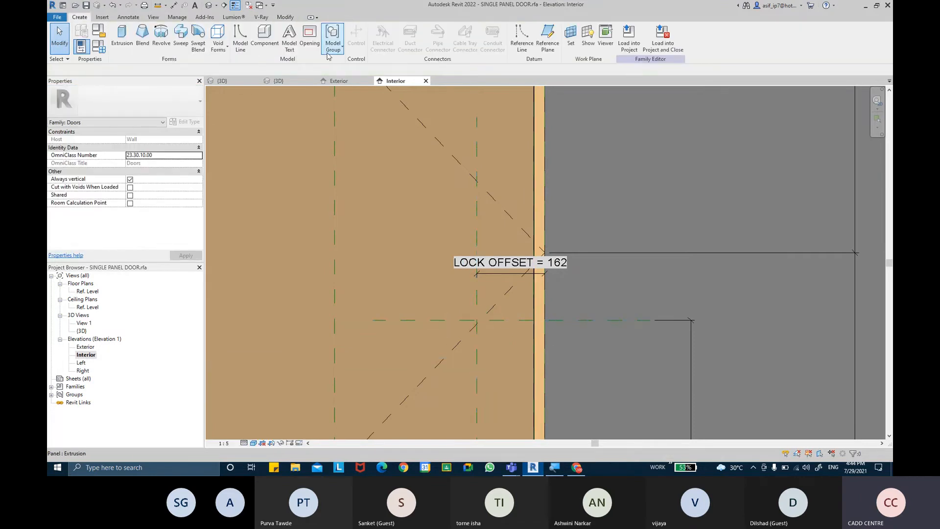
Place a flipped DOOR LEVER component on the door's interior face
left_click(265, 35)
key("space")
key("space")
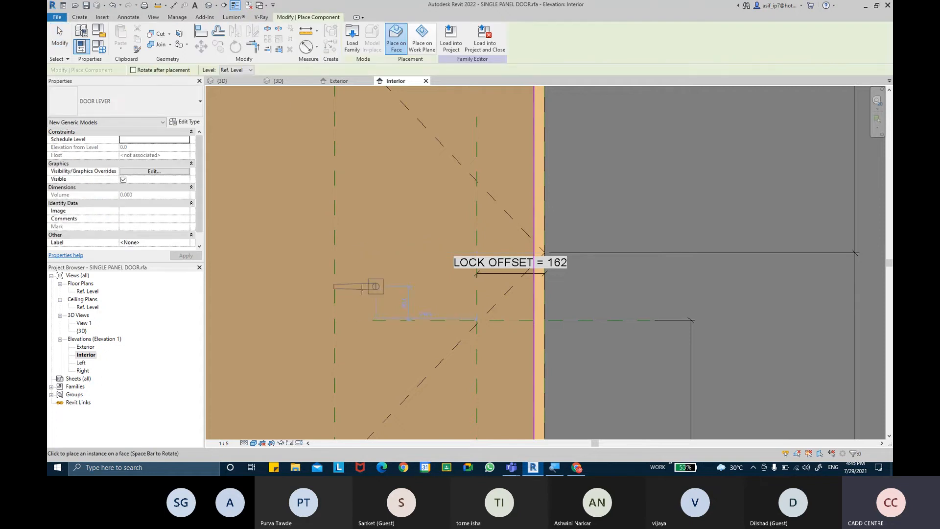
left_click(304, 286)
key("Escape")
key("Escape")
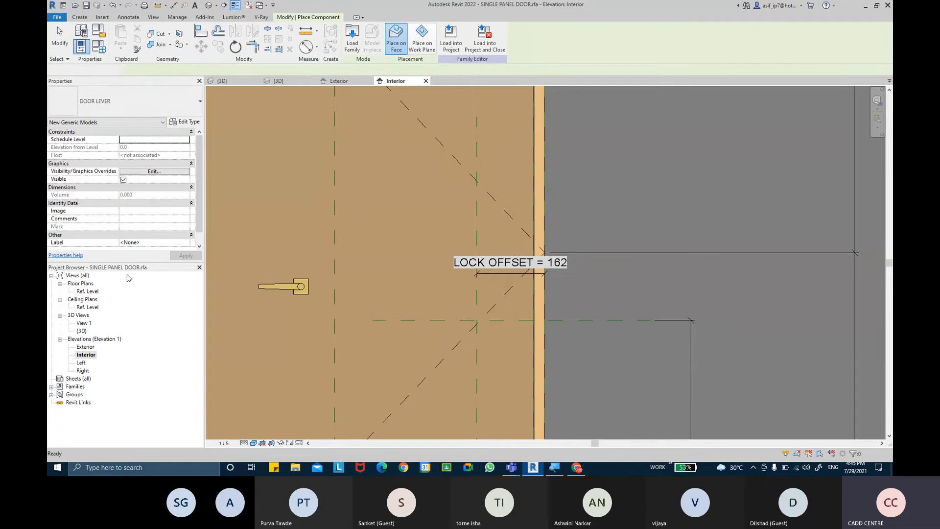
Check both door levers in the Ref. Level plan, then return to the Interior elevation
double_click(89, 291)
scroll(544, 280, "up", 6)
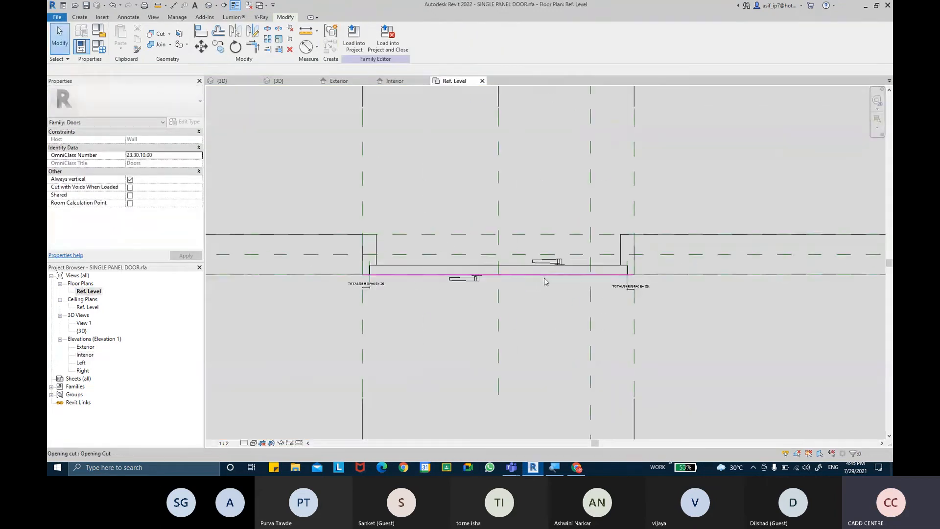
middle_click_drag(579, 232, 562, 237)
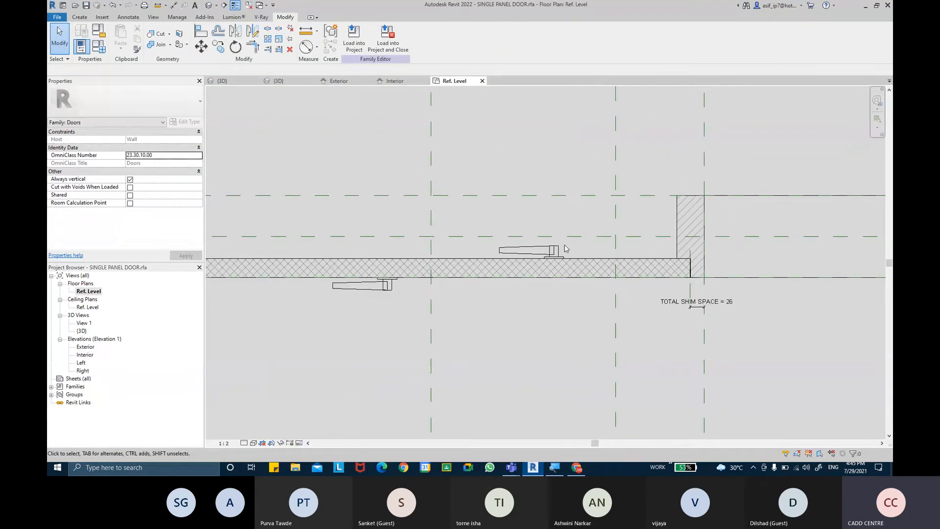
middle_click_drag(613, 186, 556, 199)
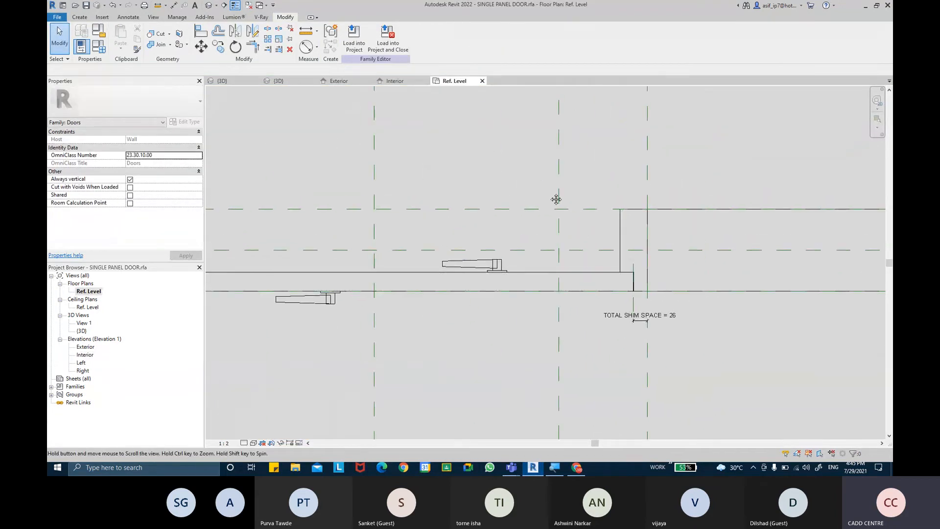
double_click(85, 354)
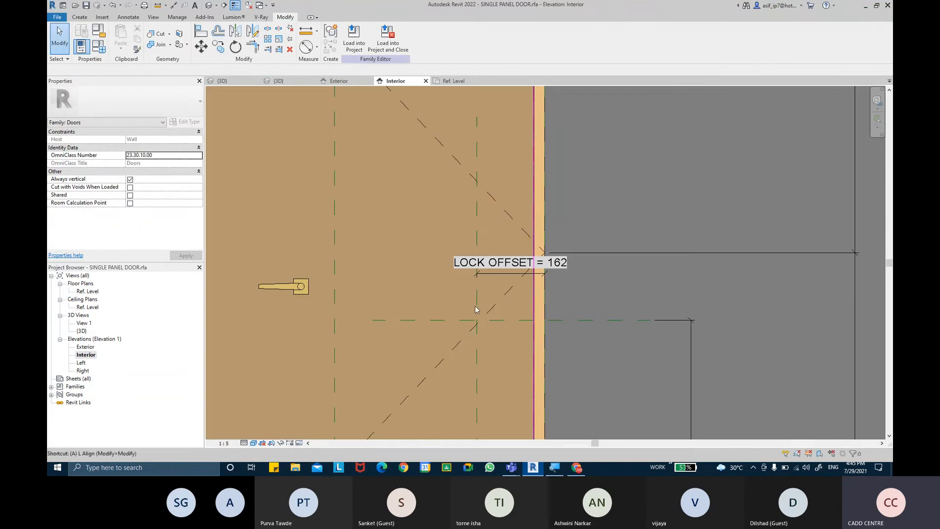
Align the lever to the lock's vertical and horizontal reference planes with AL
key("a")
key("l")
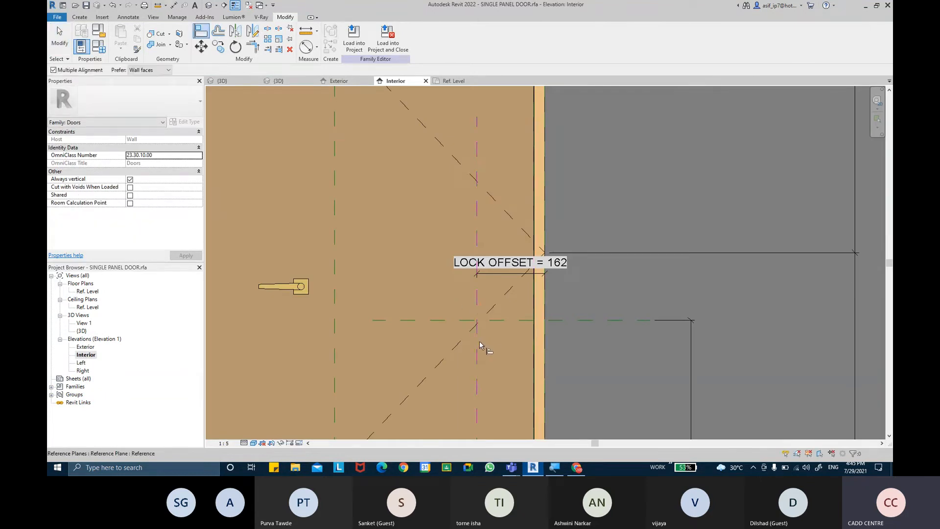
left_click(303, 300)
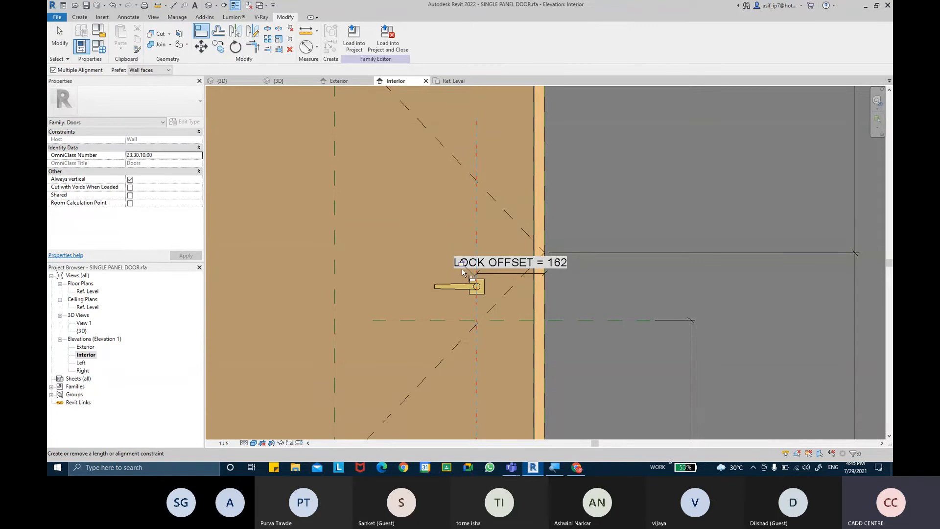
middle_click_drag(440, 325, 422, 317)
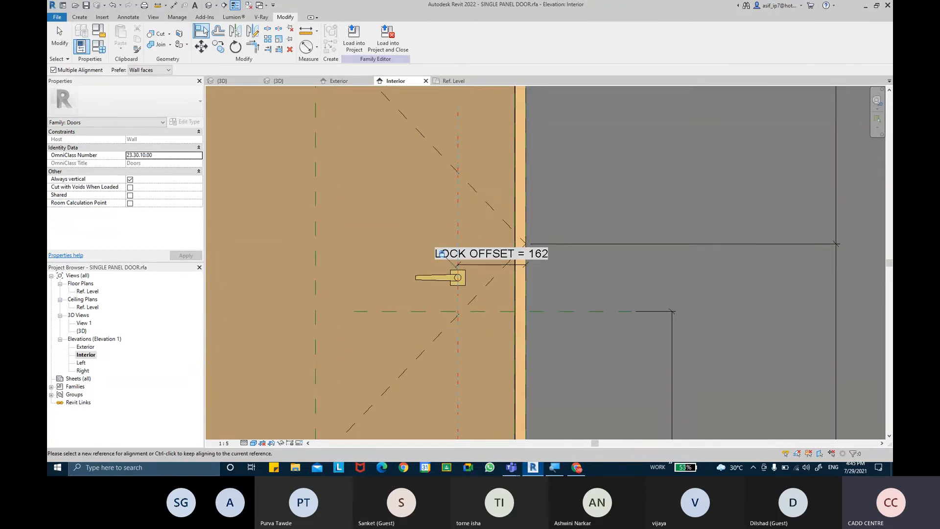
key("Escape")
key("a")
key("l")
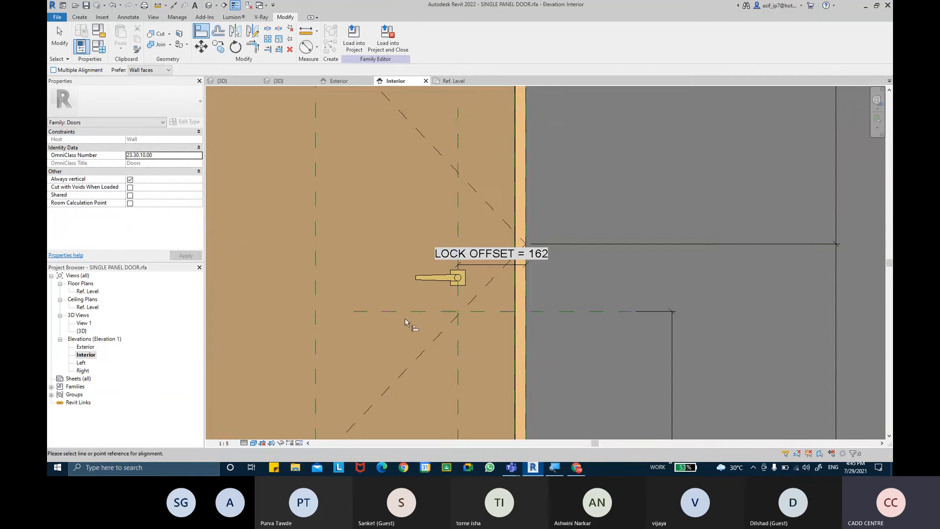
left_click(404, 312)
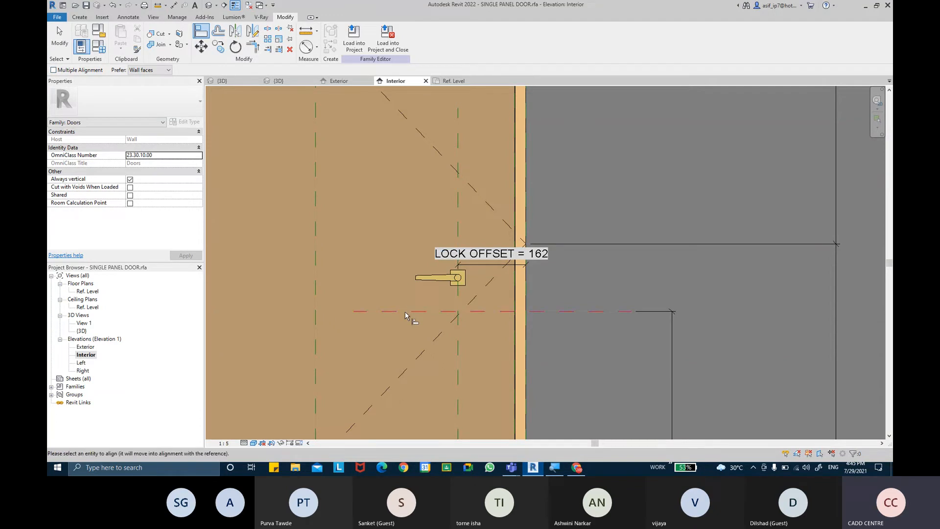
left_click(447, 273)
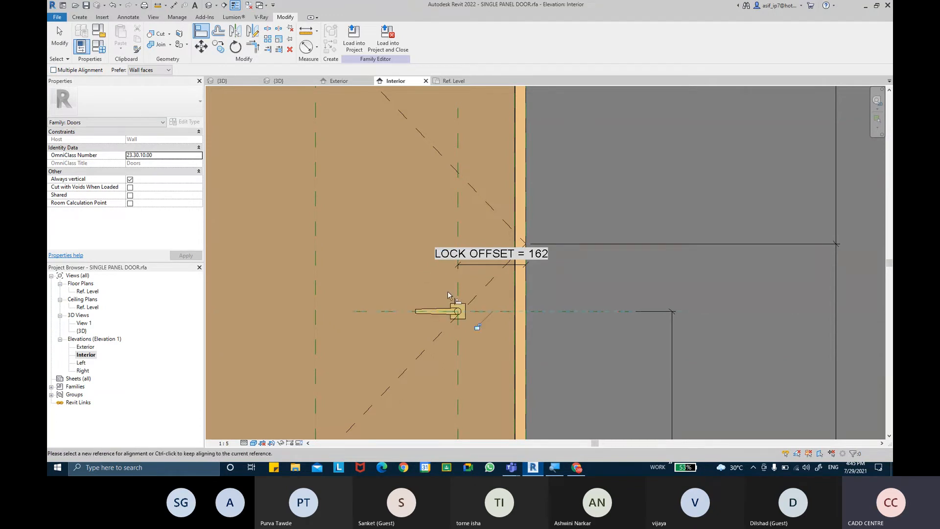
double_click(89, 347)
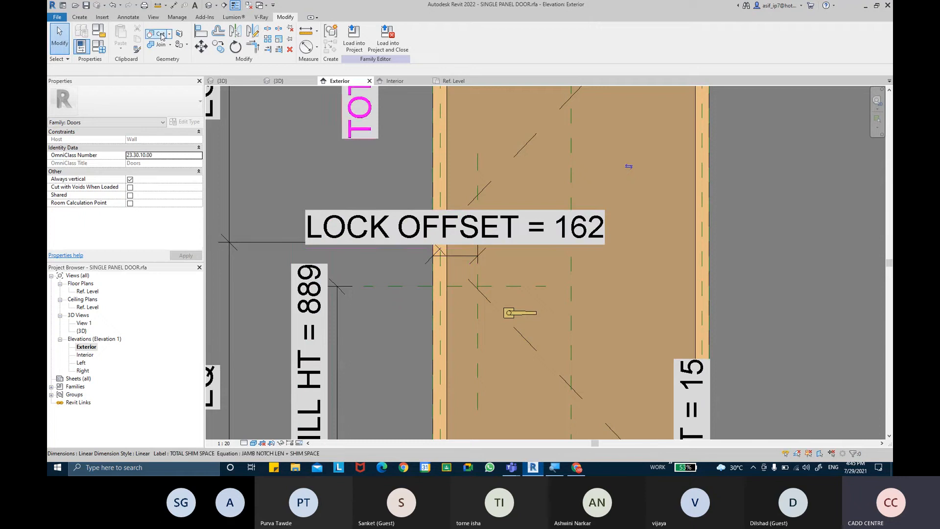
Align the exterior lever to the lock's vertical and horizontal reference planes with AL
key("a")
key("l")
scroll(509, 299, "up", 2)
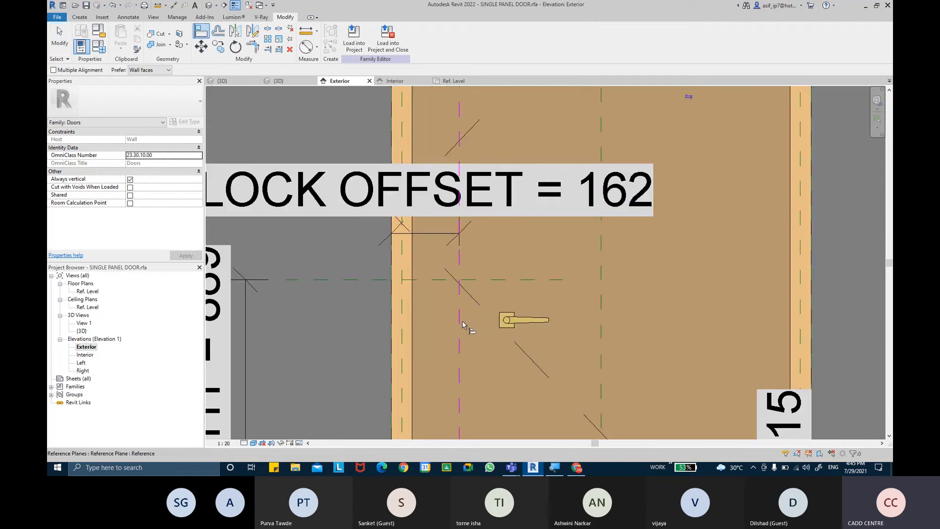
left_click(459, 325)
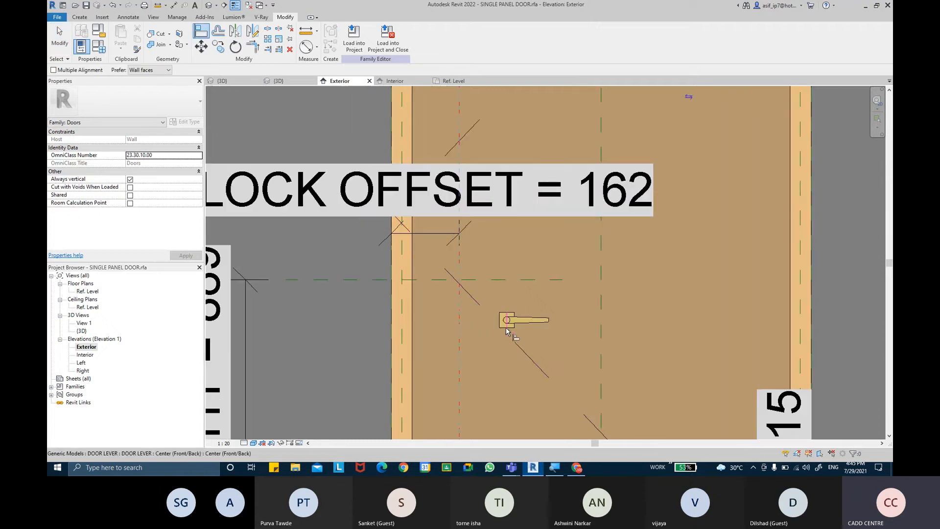
left_click(506, 328)
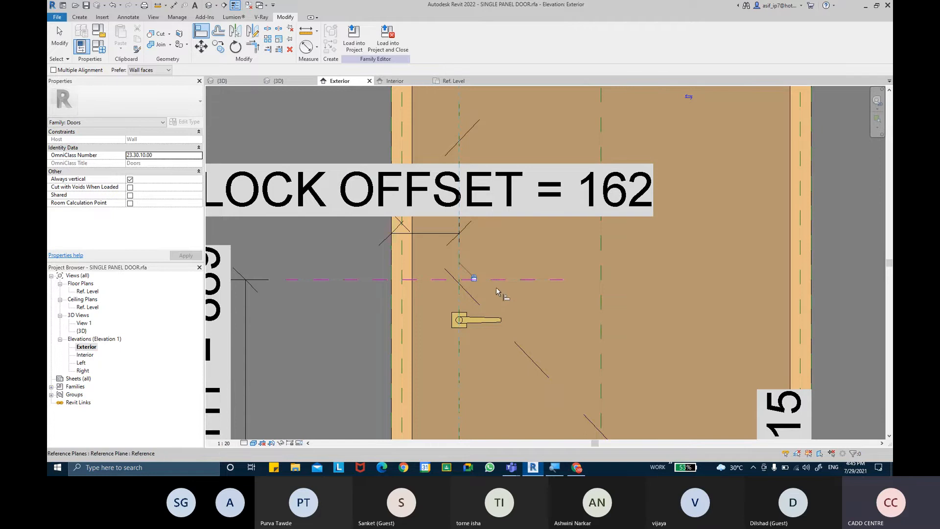
left_click(463, 321)
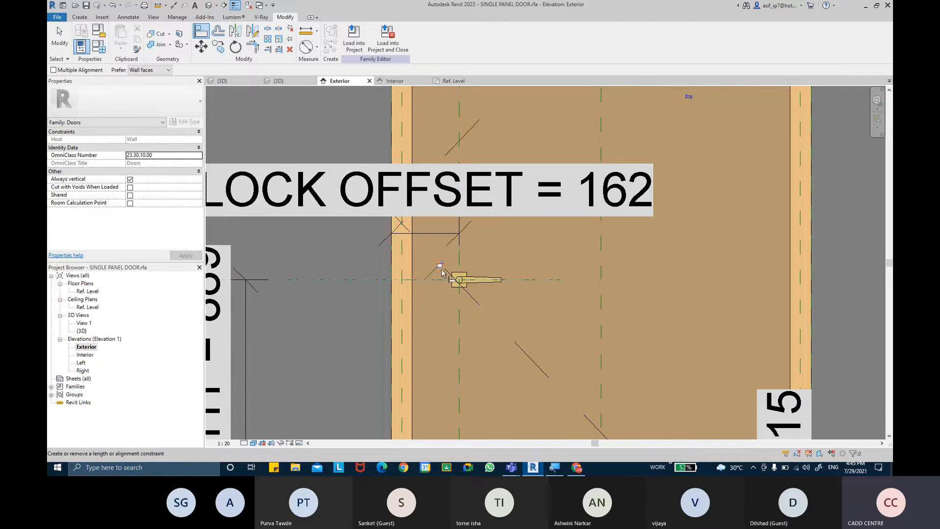
Finish aligning and orbit the door in the {3D} view to check the lever
key("Escape")
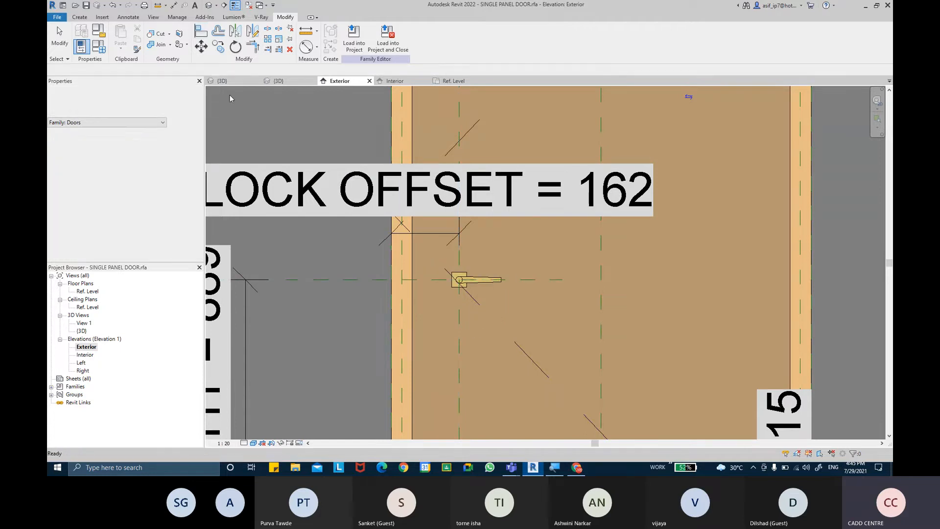
left_click(222, 80)
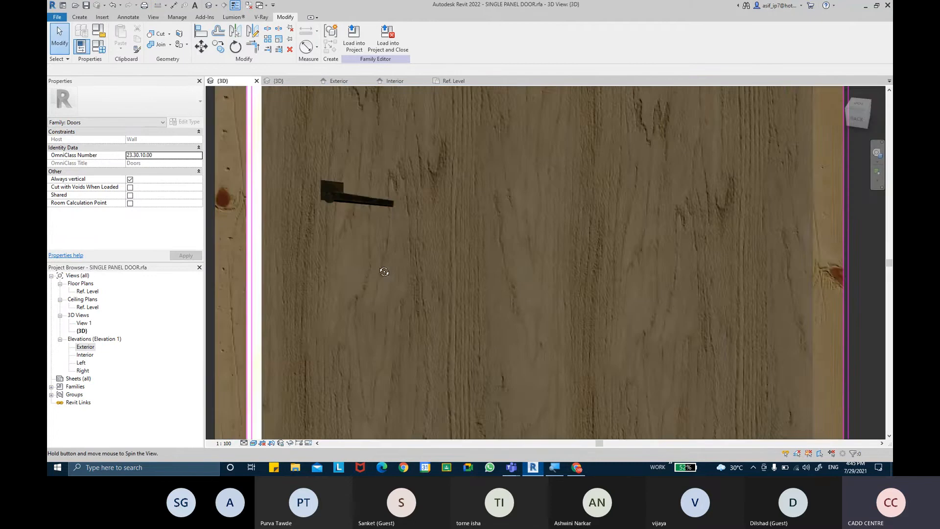
middle_click_drag(384, 271, 348, 223, "shift")
Show the selected door lever's Type Properties: LEVER LEN 100.0, LEVEL DEPTH 20.0, AR-LEVER MATERIAL-METAL
left_click(345, 222)
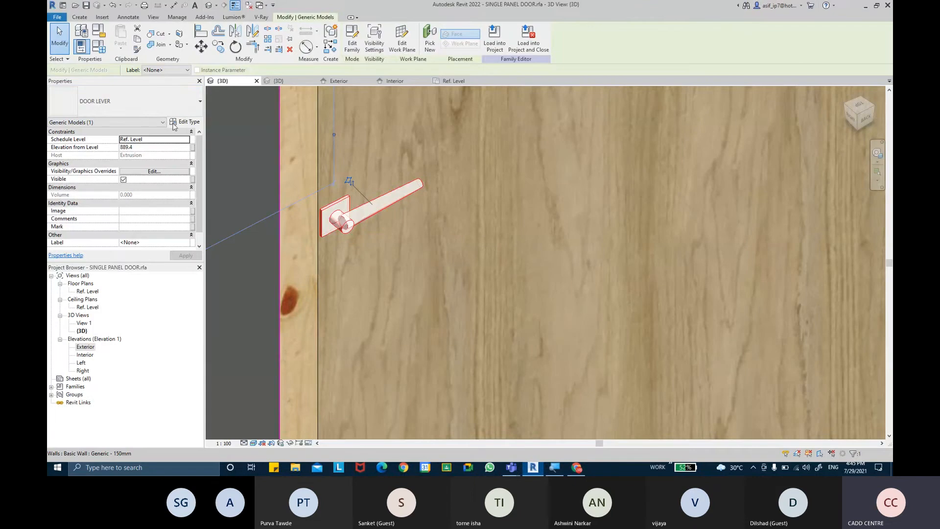
left_click(181, 122)
left_click_drag(671, 81, 166, 67)
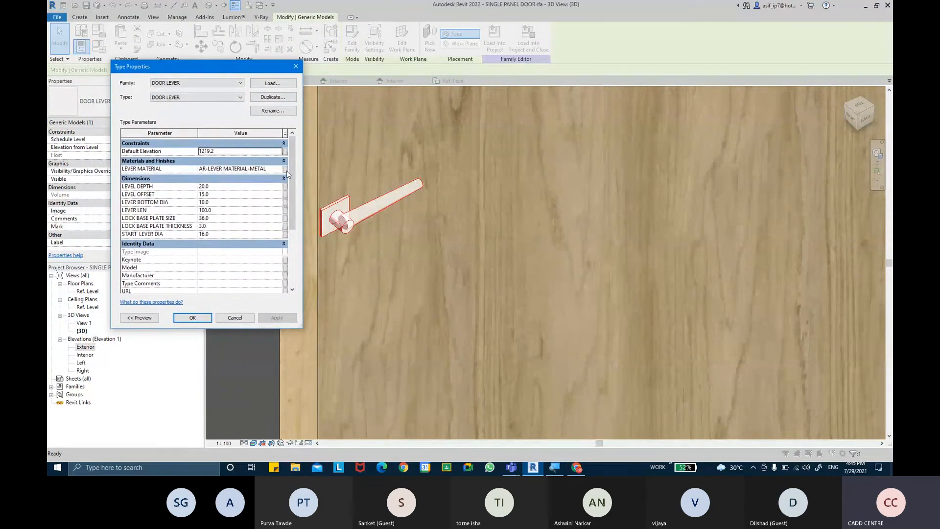
key("ctrl")
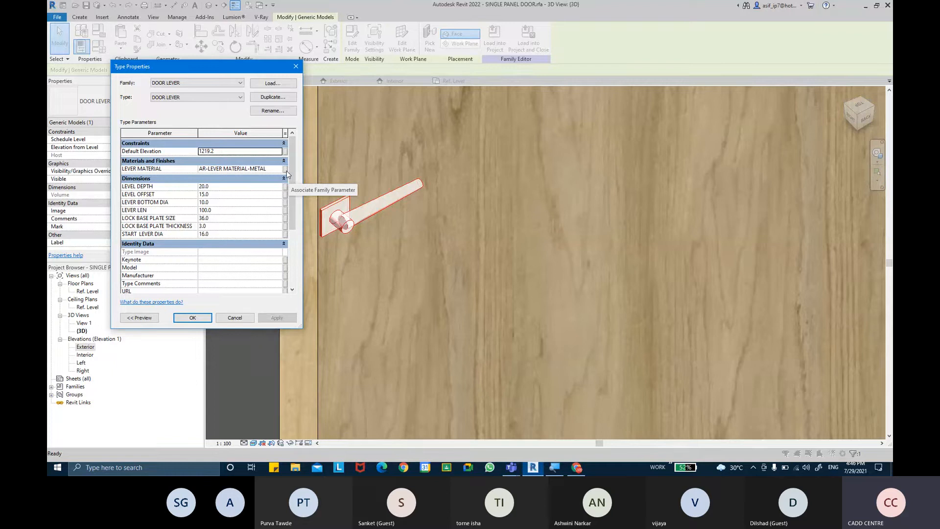
Set LOCK BASE PLATE SIZE to 50 and LEVEL DEPTH to 30, applying each
left_click(235, 218)
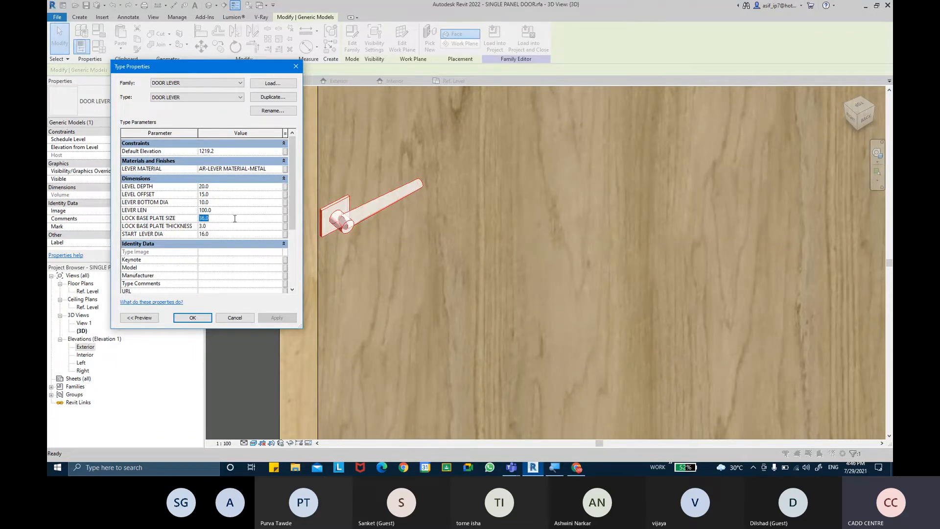
type("50.0")
left_click(294, 319)
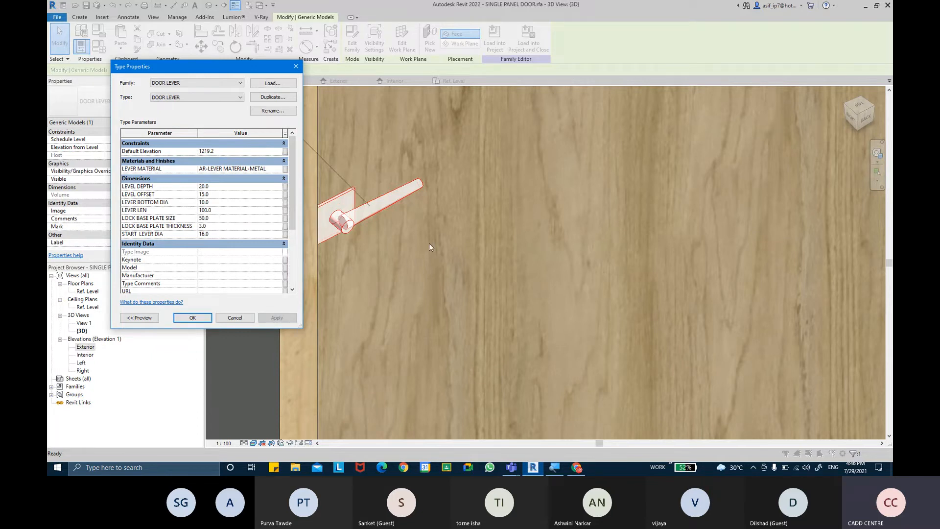
left_click(234, 187)
type("30")
left_click(274, 319)
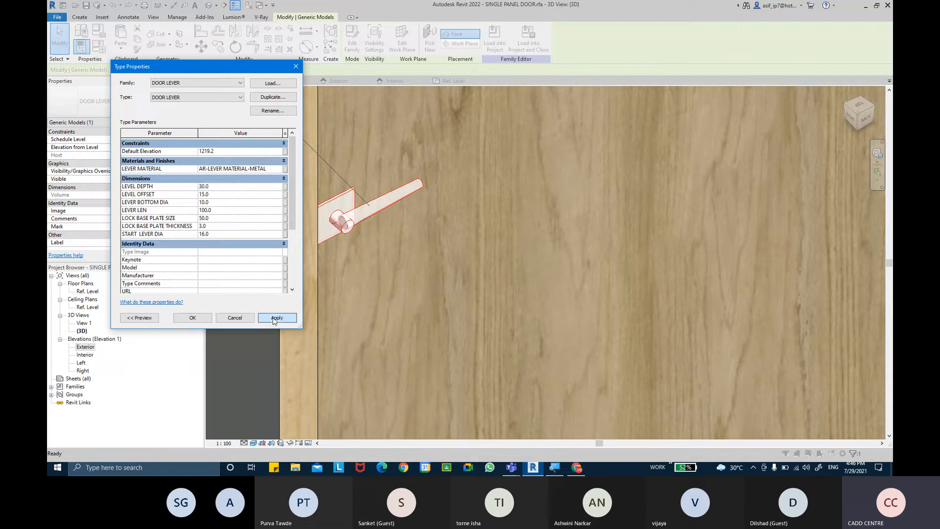
Set LEVEL OFFSET to 20, then change it to 25 and apply
left_click(227, 194)
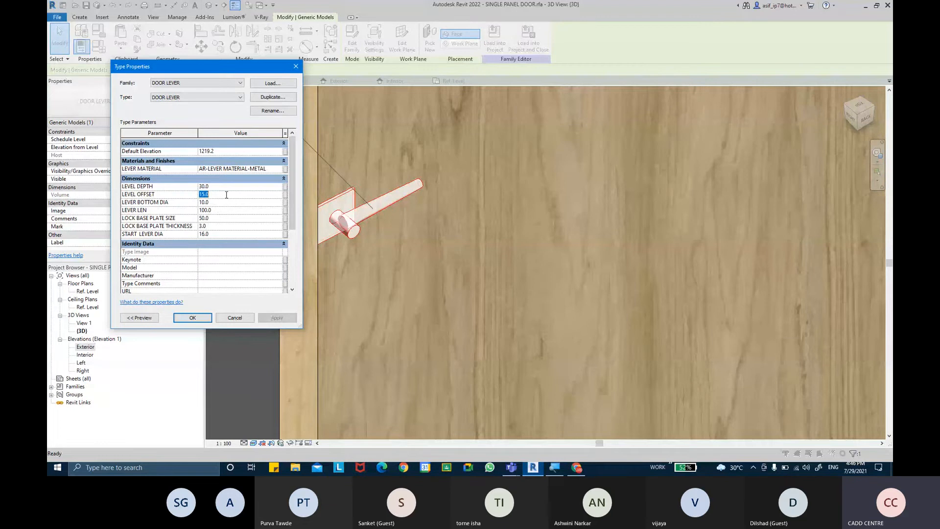
type("20")
left_click(283, 319)
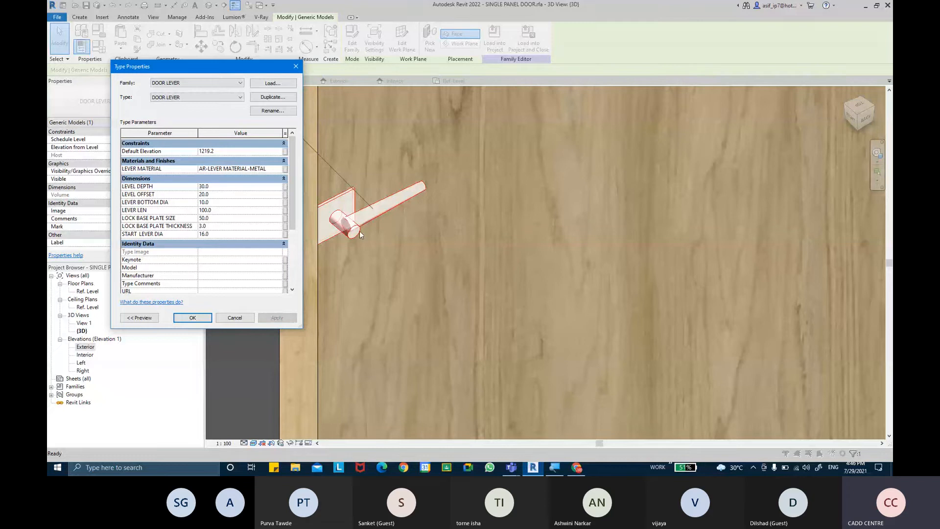
left_click(229, 194)
type("25")
left_click(275, 318)
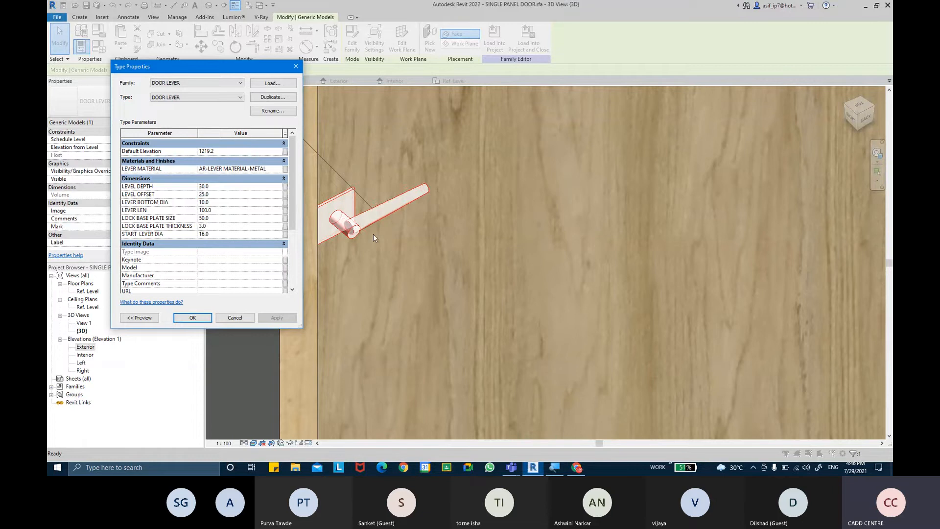
Try LEVER LEN values of 150 and 120, then restore it to 100
left_click(224, 195)
left_click(226, 202)
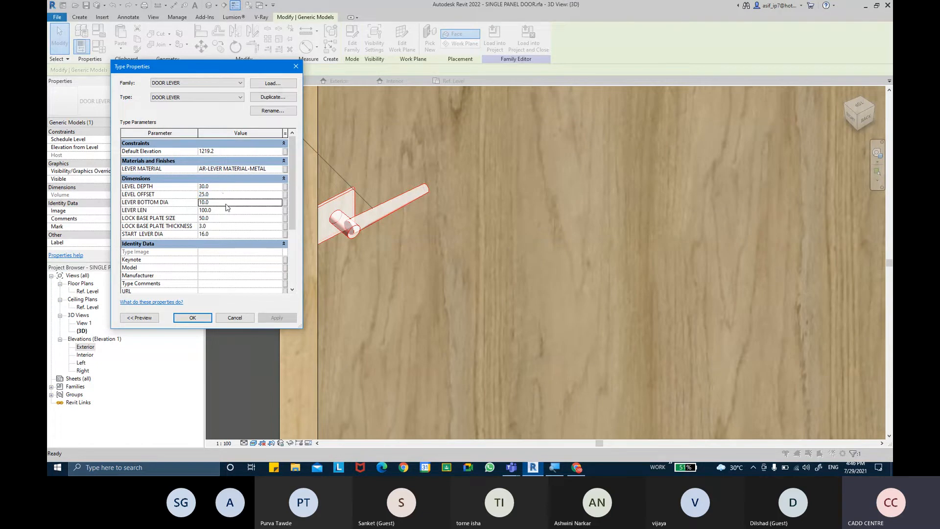
left_click(228, 211)
type("150.0")
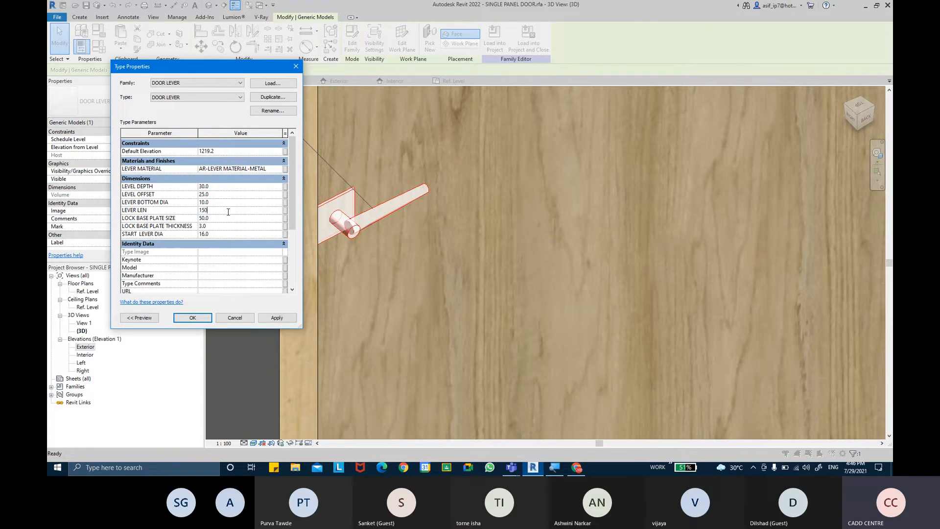
left_click(278, 321)
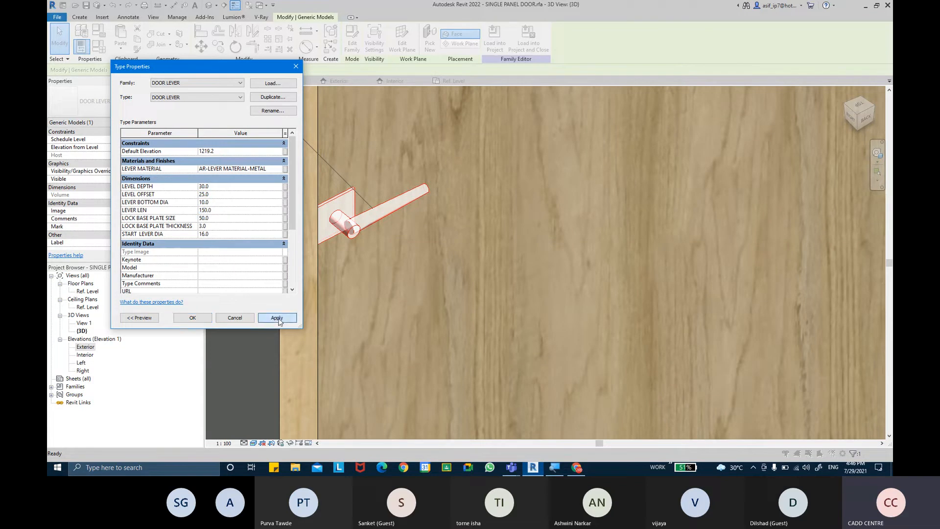
left_click(232, 209)
type("120.0")
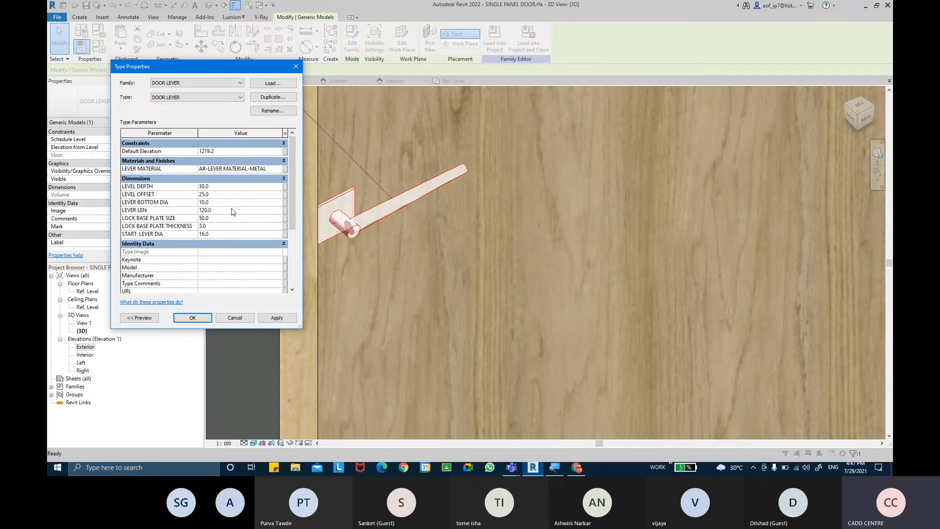
left_click(281, 319)
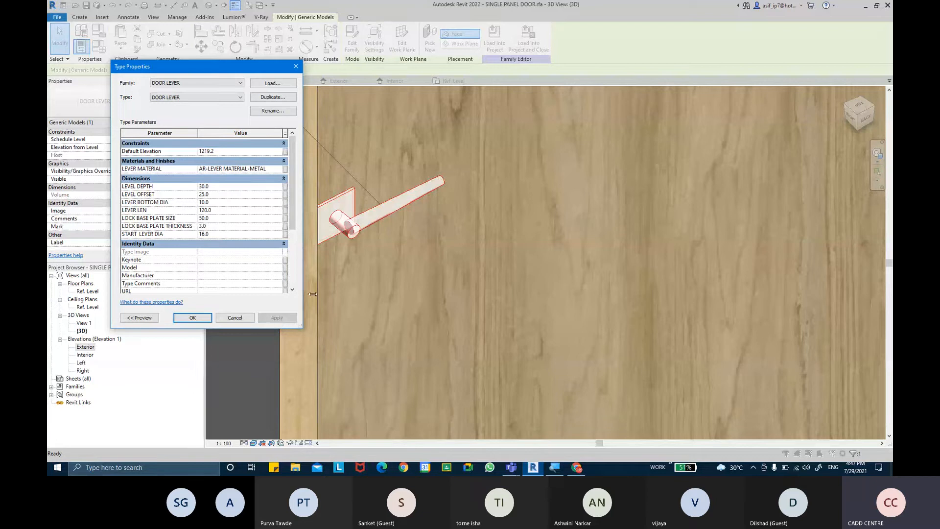
left_click(238, 211)
type("100.0")
left_click(276, 318)
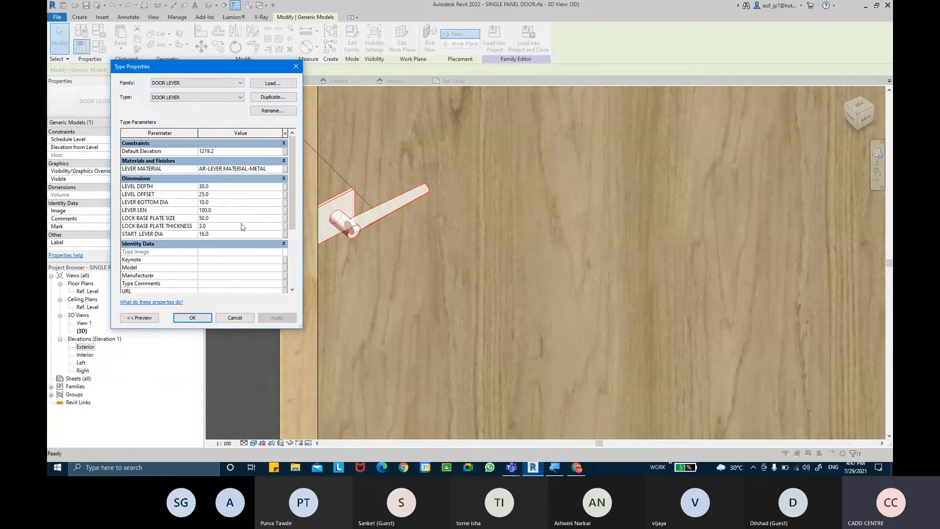
Link the lever material to a new family parameter named LEVER MATERIAL
left_click(285, 170)
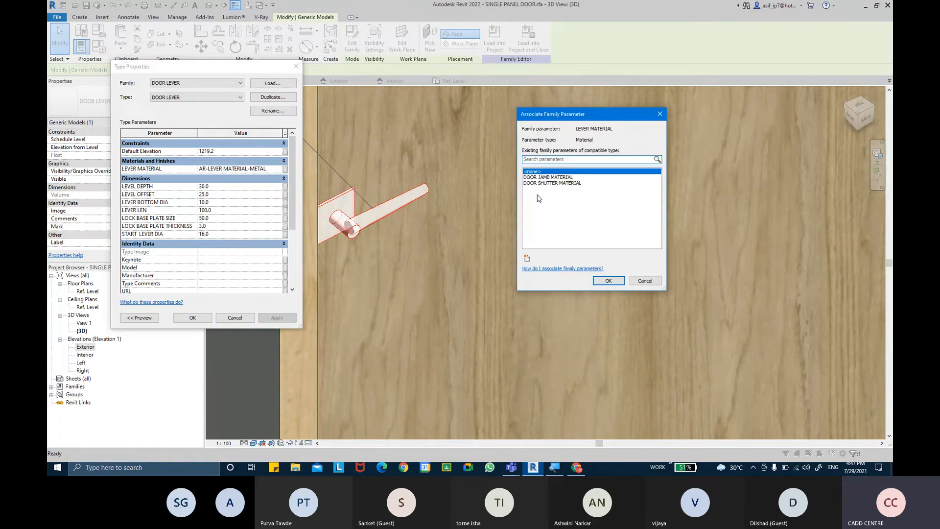
left_click(528, 258)
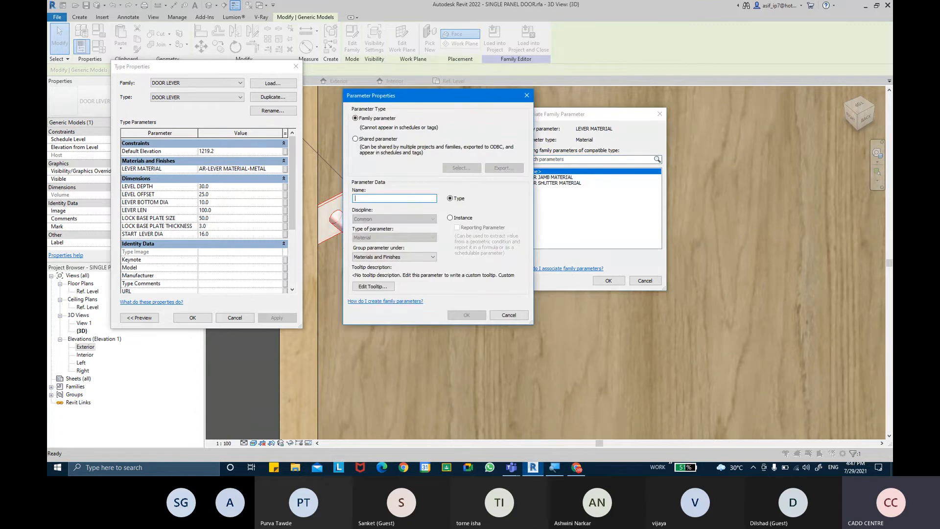
type("LEVER MAT")
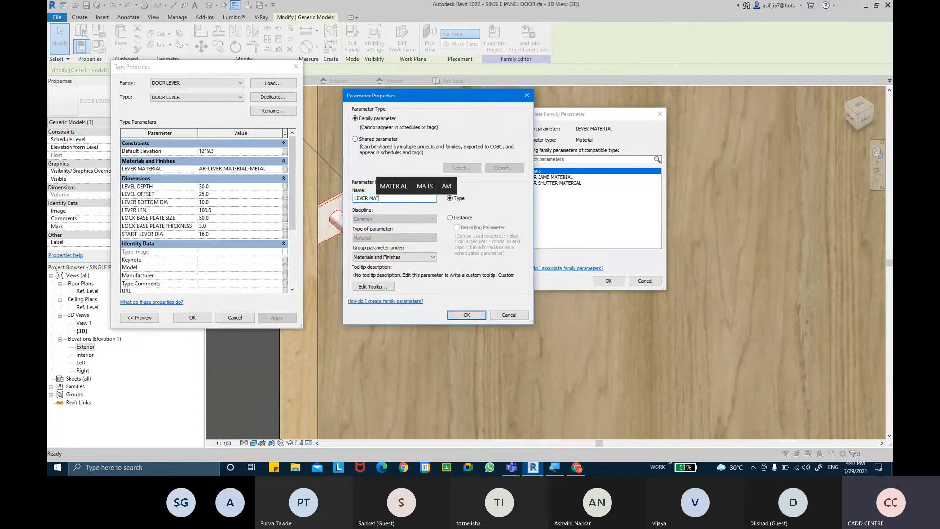
type("ERIAL")
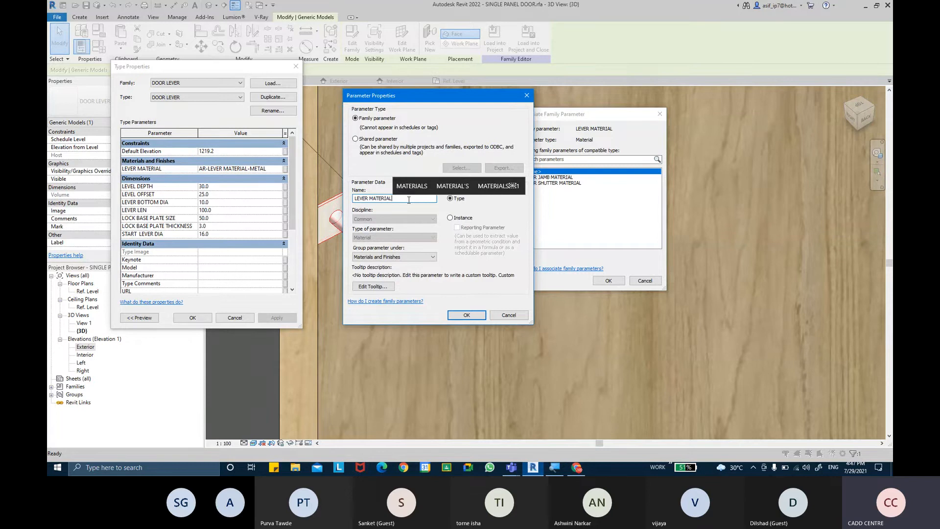
key("Return")
left_click(603, 280)
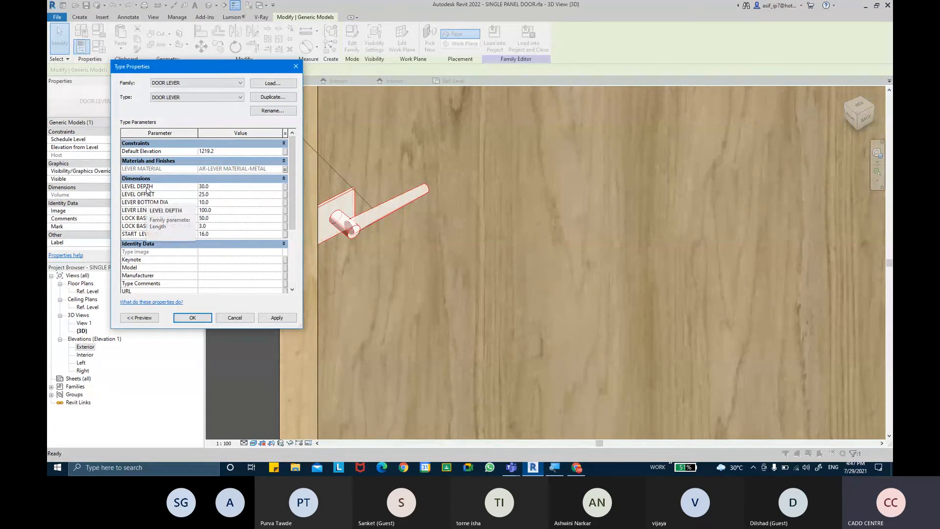
Link LEVEL DEPTH to a new family parameter named LEVER DEPTH
left_click(285, 190)
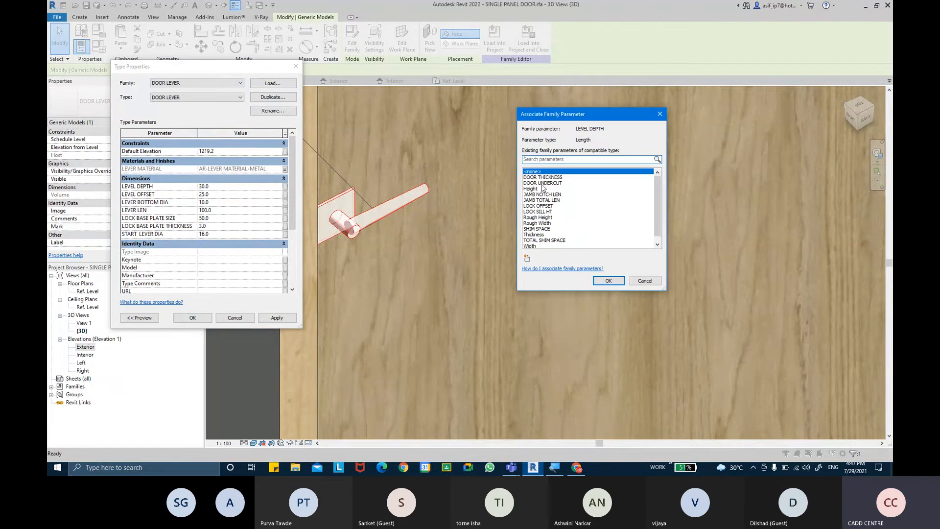
scroll(545, 206, "down", 1)
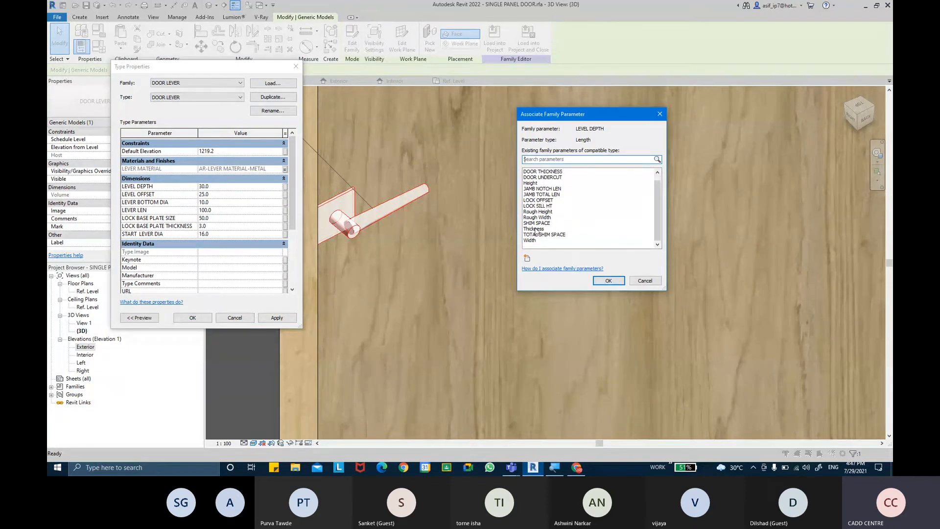
left_click(527, 260)
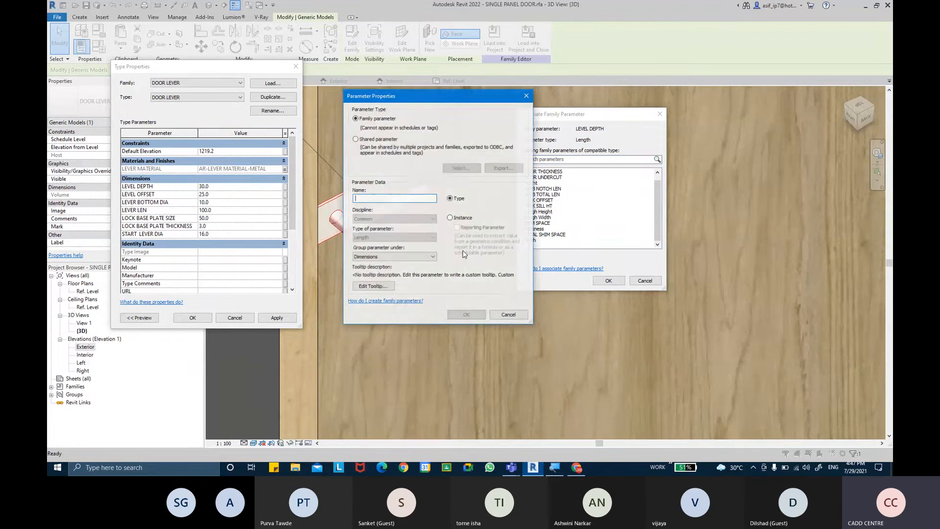
type("LEVER ")
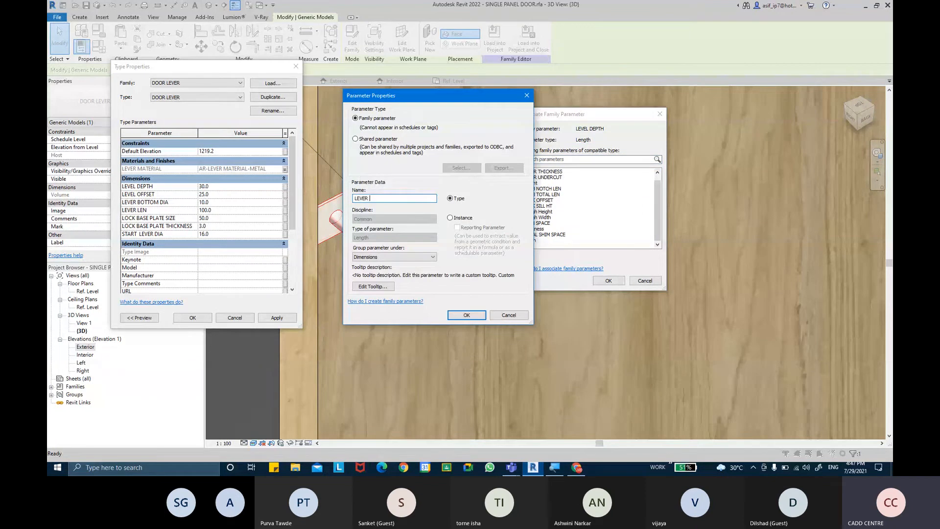
type("DEPTH")
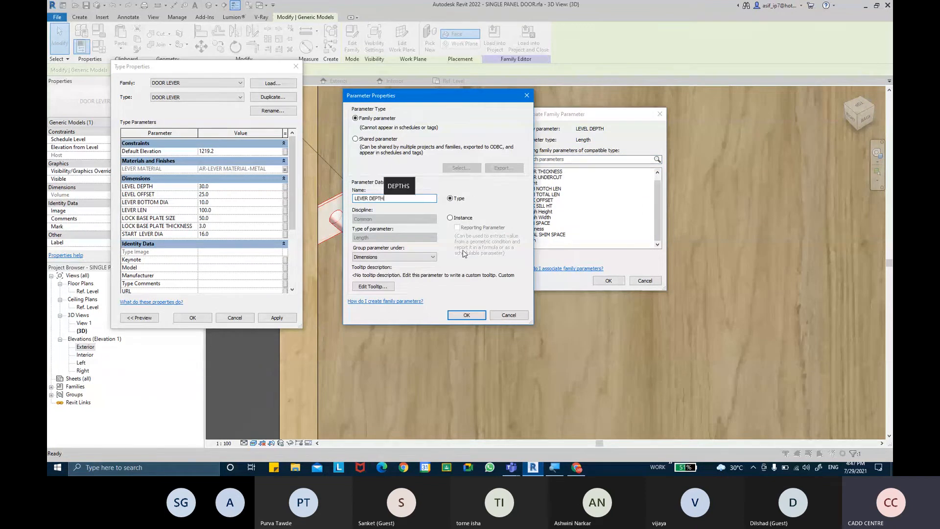
key("Return")
left_click(606, 284)
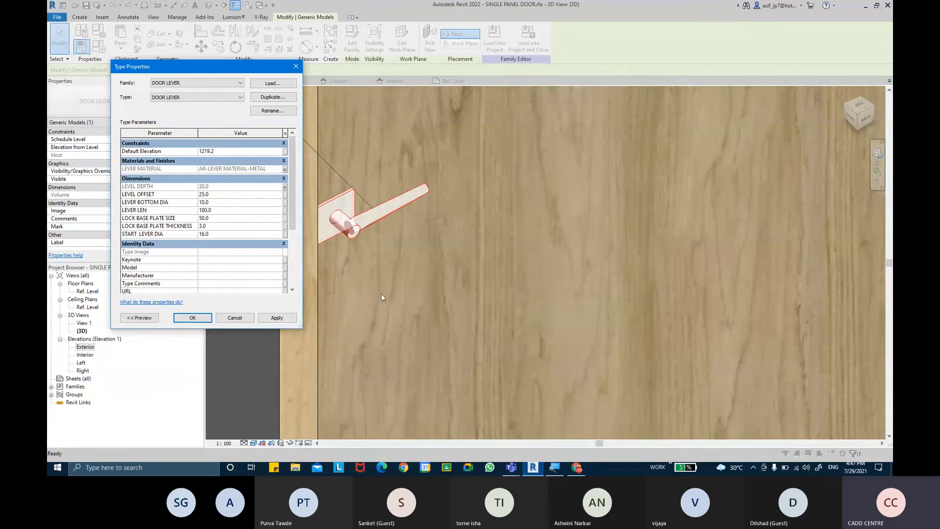
left_click(286, 195)
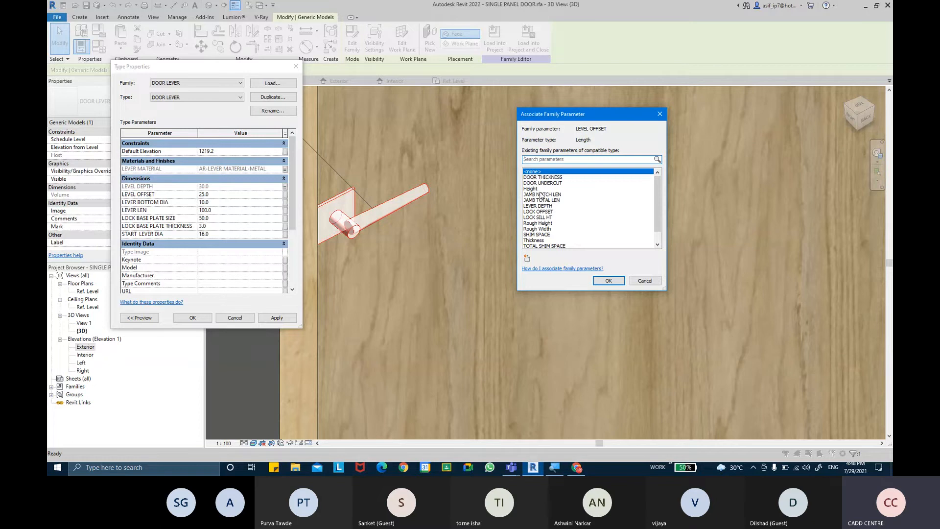
Link the lever offset to a new family parameter named LEVER OFFSET
left_click(527, 258)
type("LEVER ")
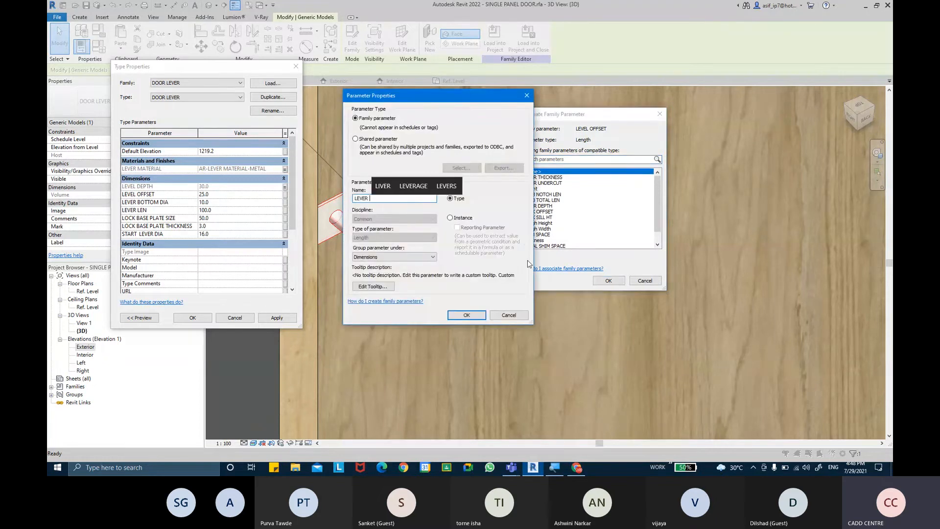
type("OFFEST")
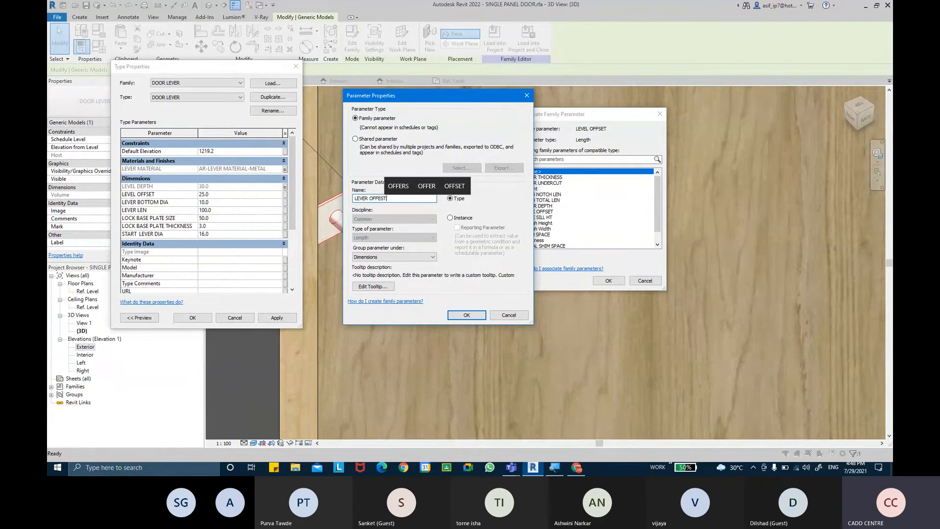
key("BackSpace")
key("BackSpace")
key("BackSpace")
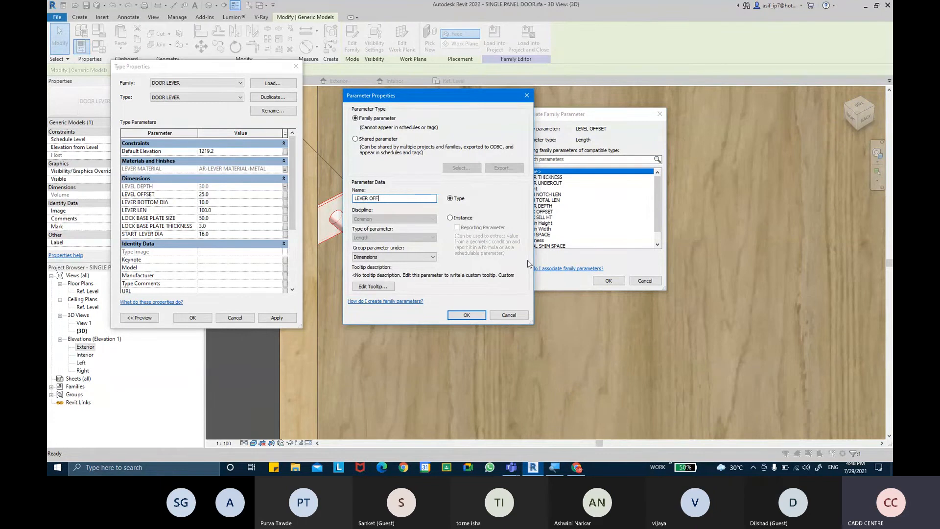
type("SET")
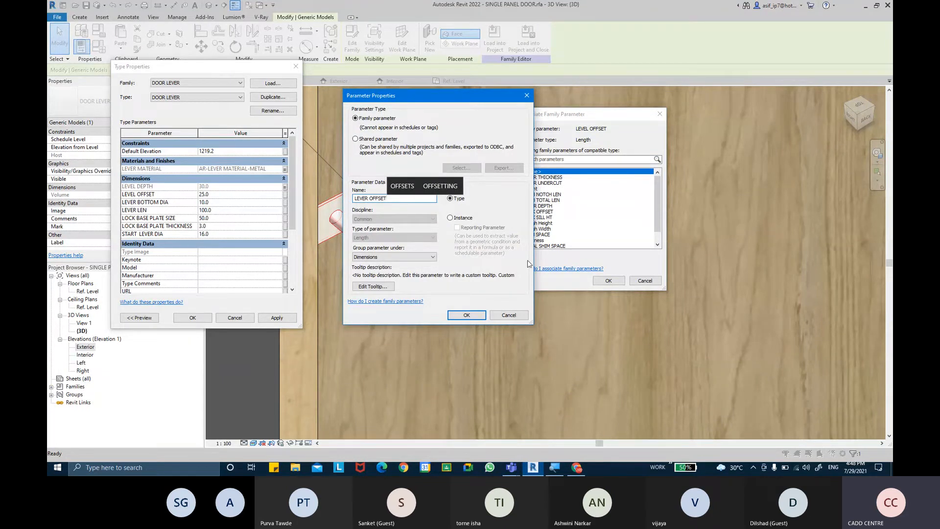
key("Return")
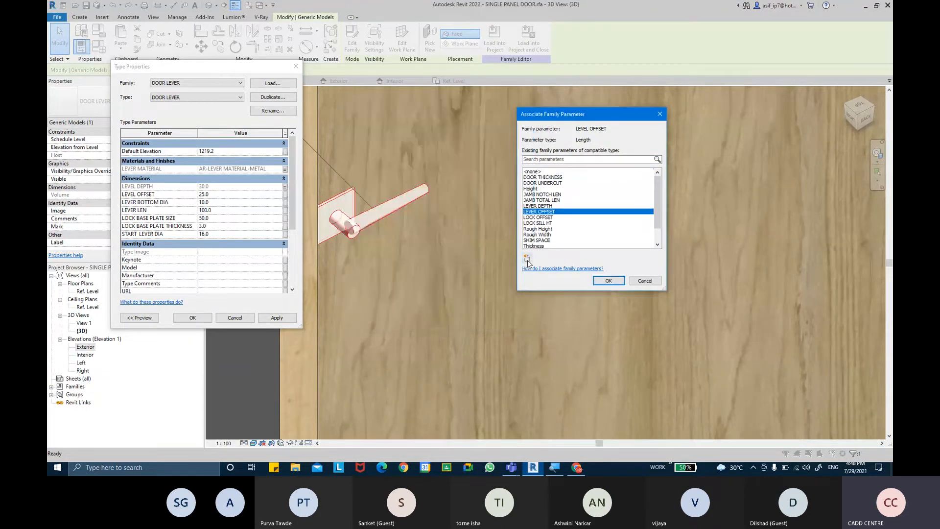
left_click(613, 281)
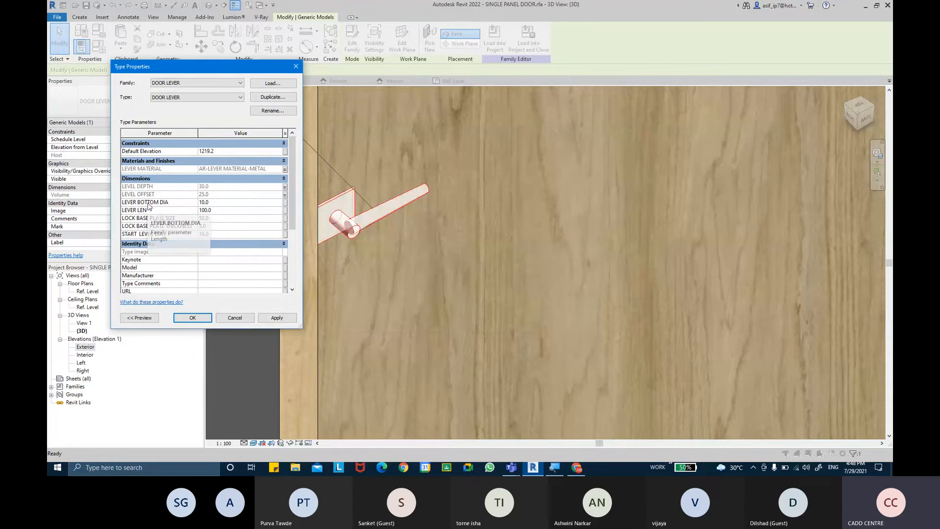
Link bottom diameter and lever length to new parameters LEVER BOTTOM DIA and LEVER LEN
left_click(285, 202)
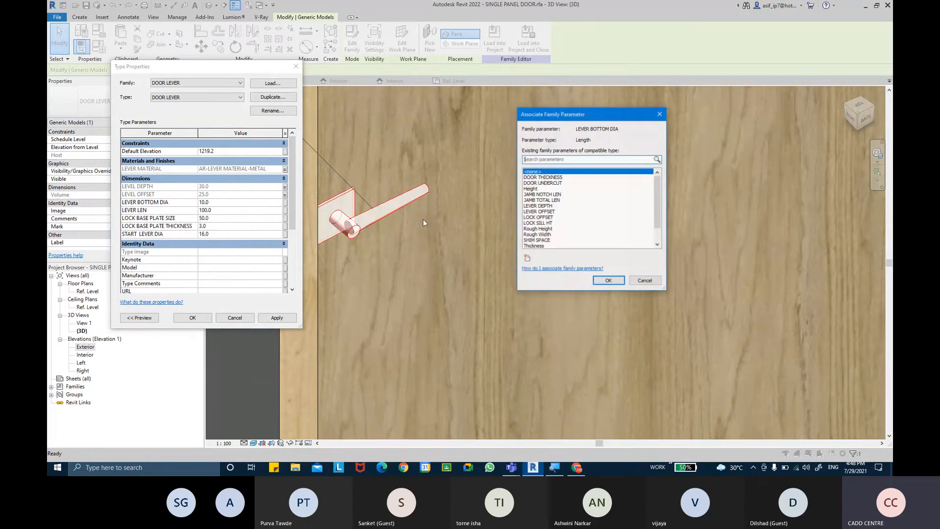
scroll(545, 219, "down", 1)
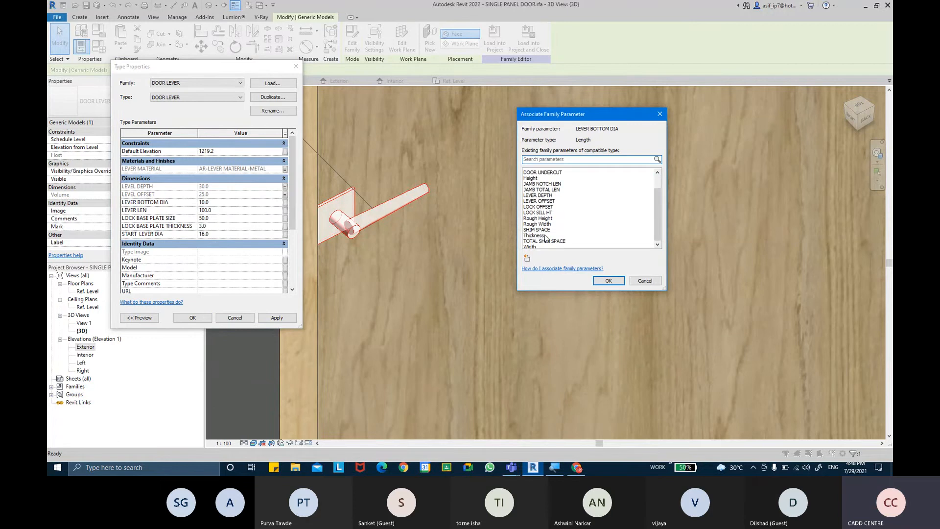
left_click(527, 258)
type("LEVER")
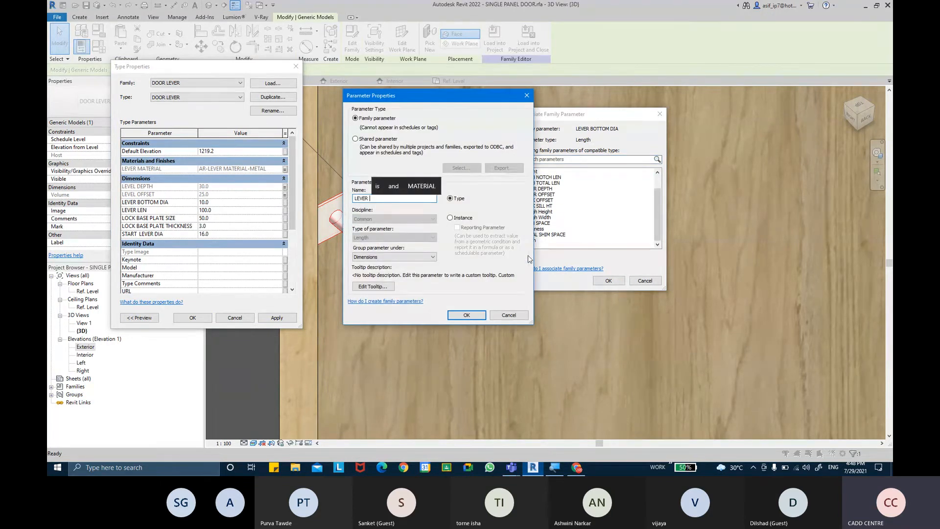
type("BOTTOM ")
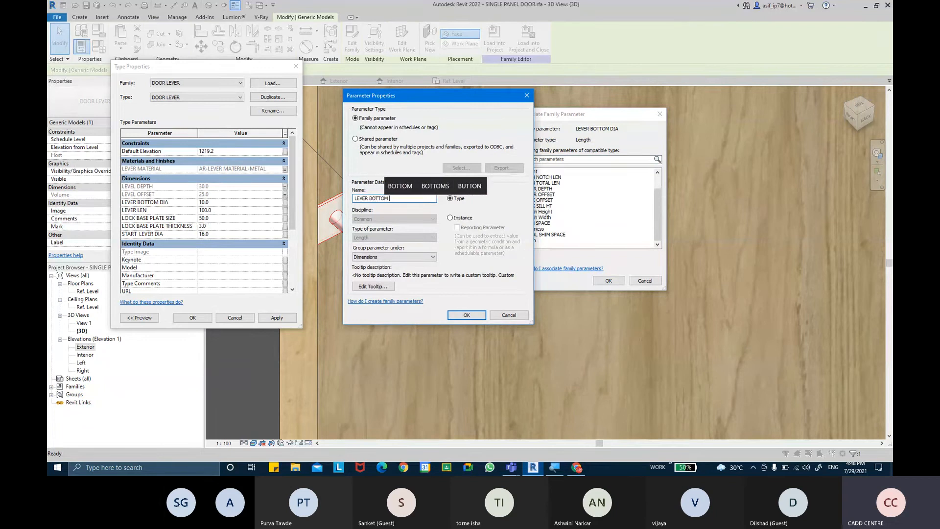
type("DIA")
key("Return")
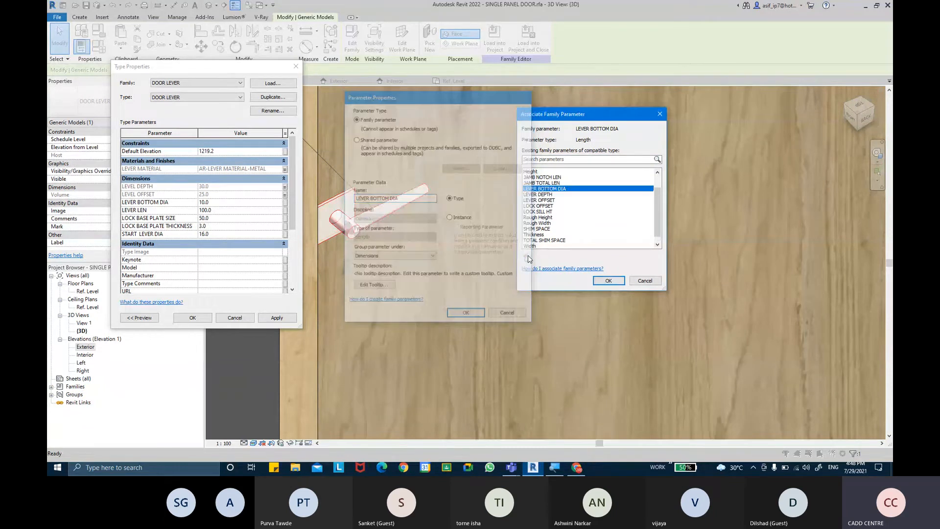
left_click(596, 277)
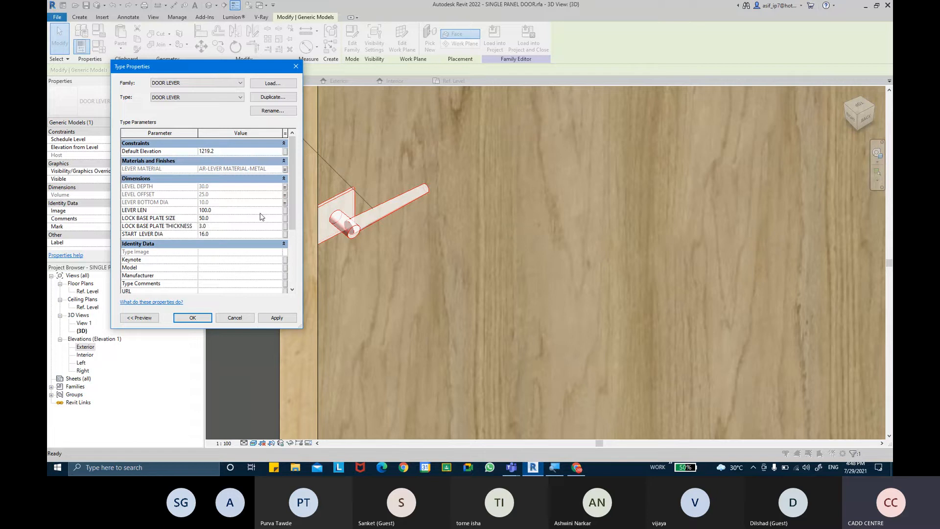
left_click(285, 210)
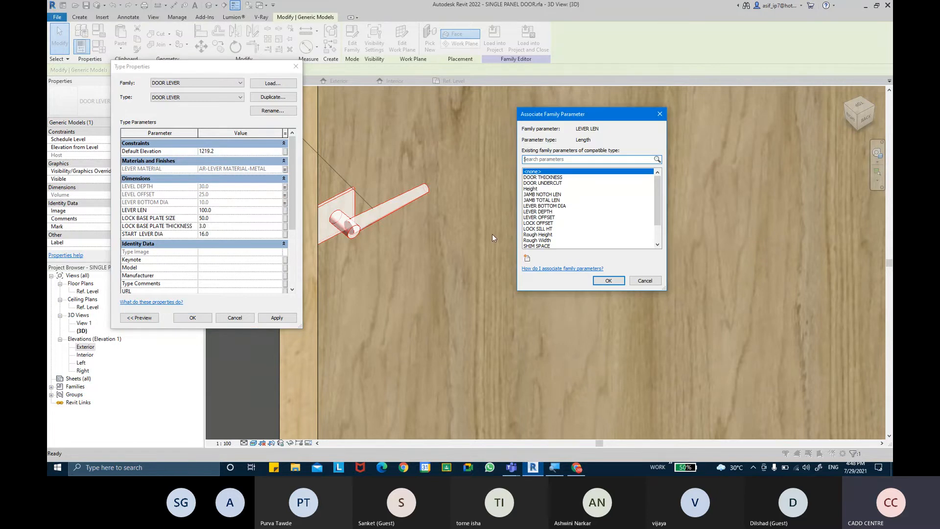
left_click(527, 258)
type("LEVER ")
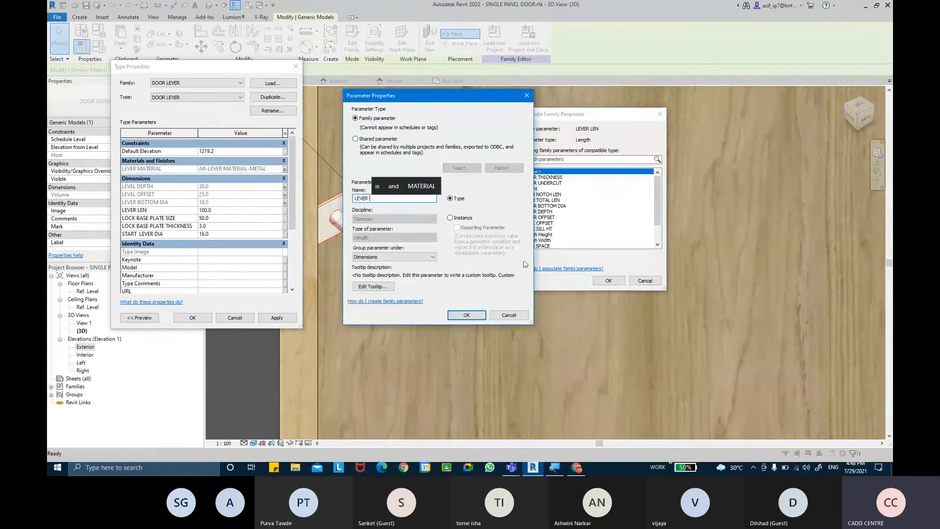
type("LEN")
key("Return")
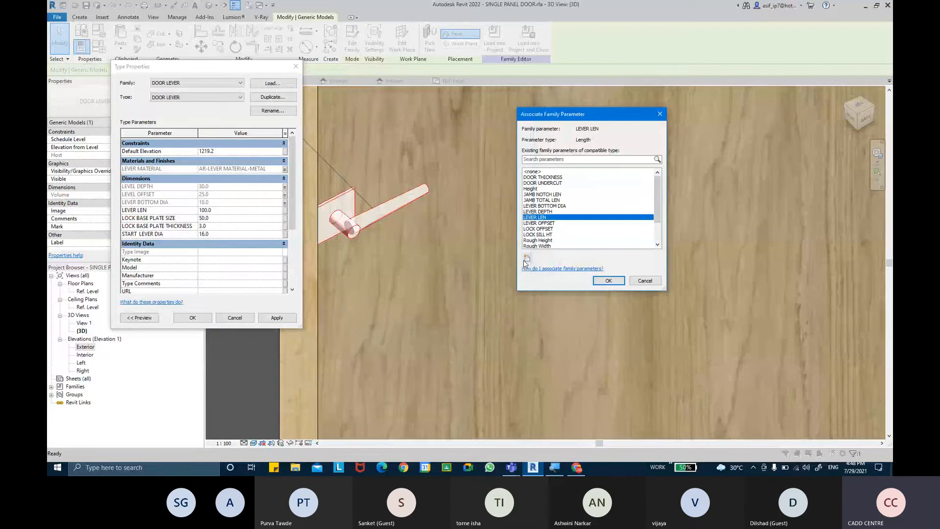
left_click(602, 282)
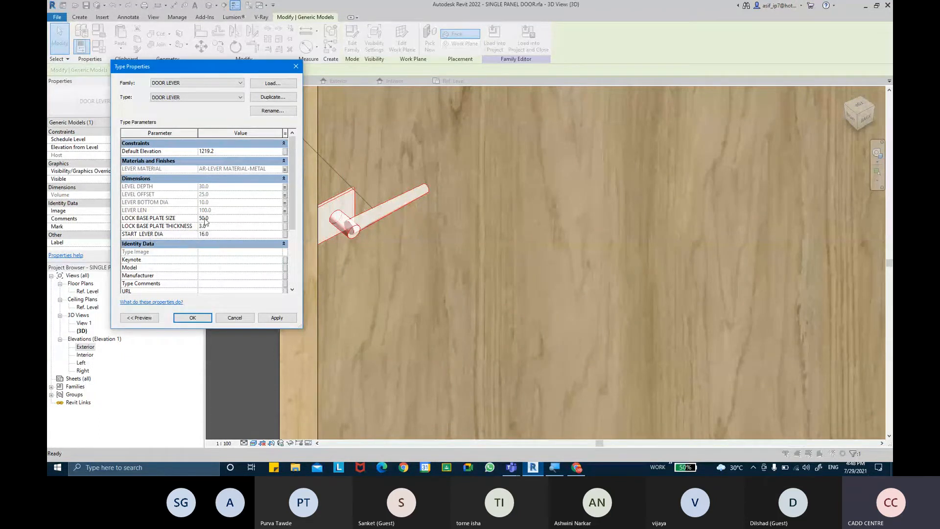
Link base plate size and thickness to new parameters LOCK BASE PLATE SIZE and THICKNESS
left_click(283, 219)
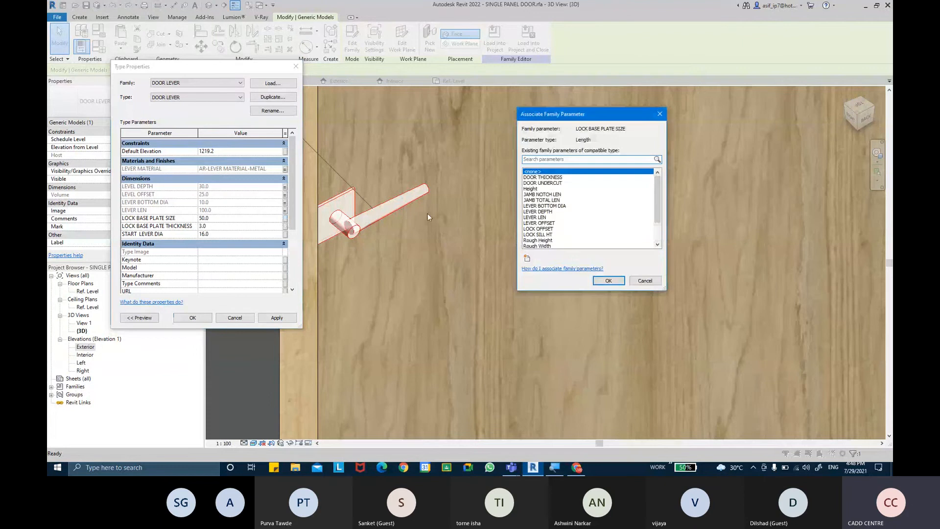
left_click(526, 258)
type("LO")
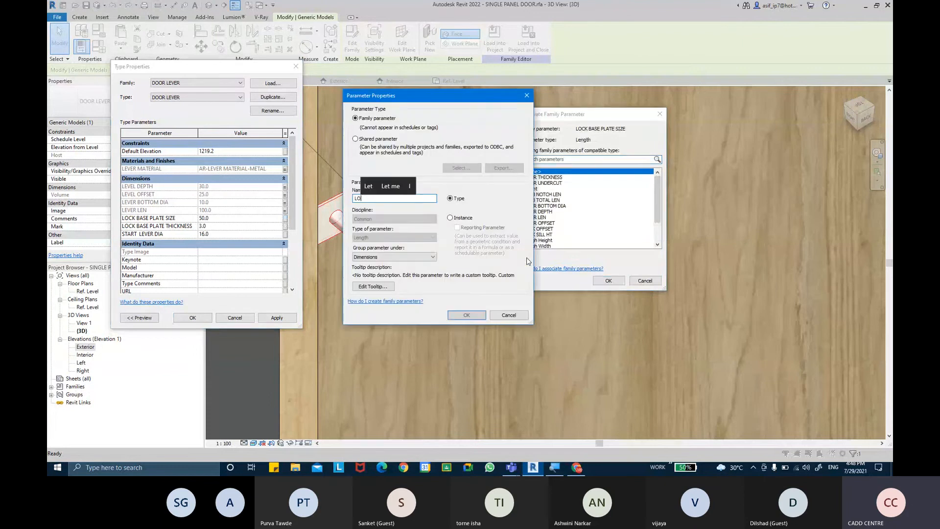
type("CK BASE P")
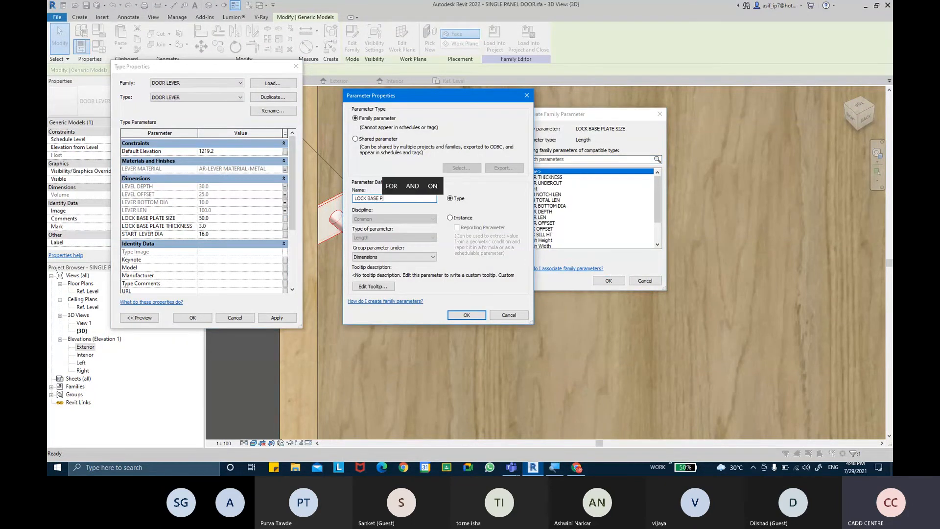
type("LATE SIZE")
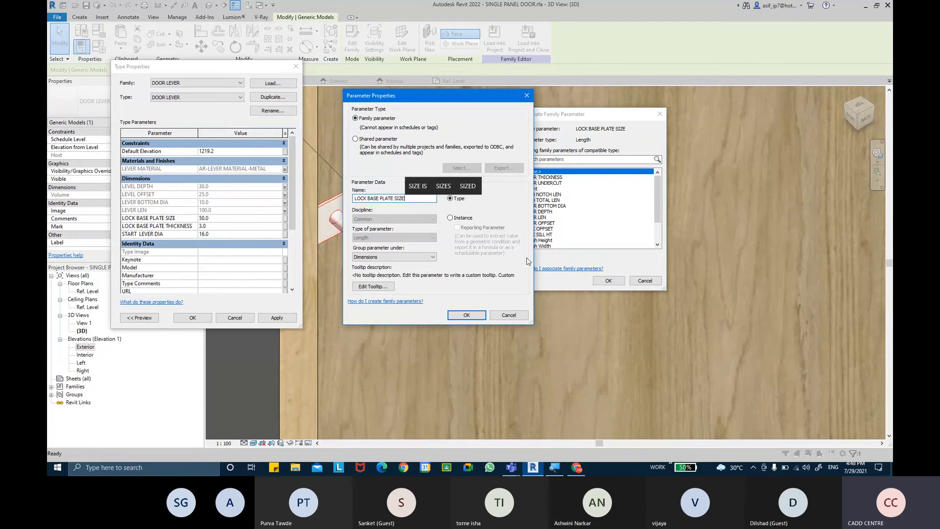
key("Return")
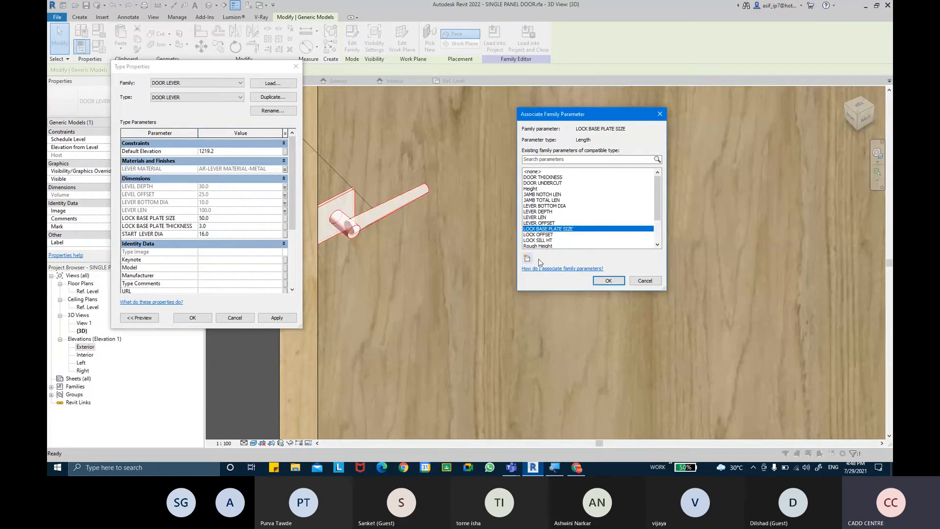
left_click(608, 280)
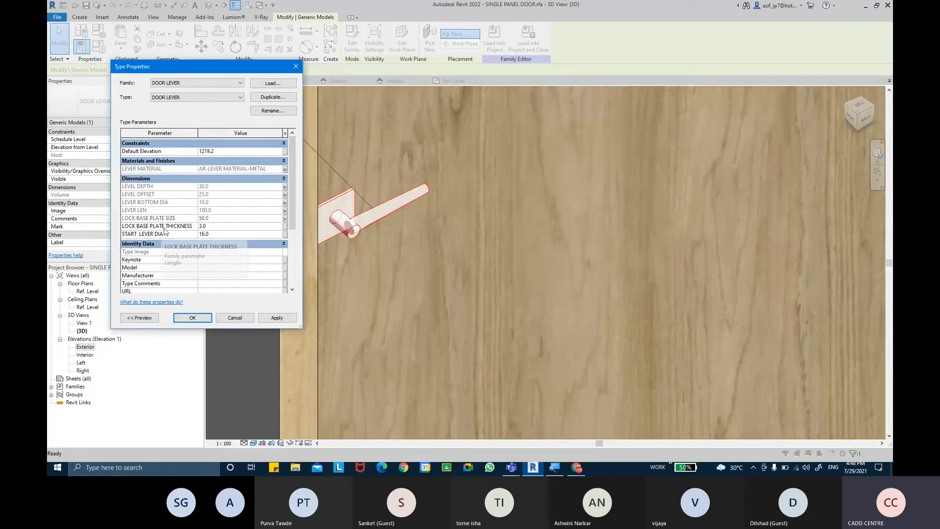
left_click(285, 227)
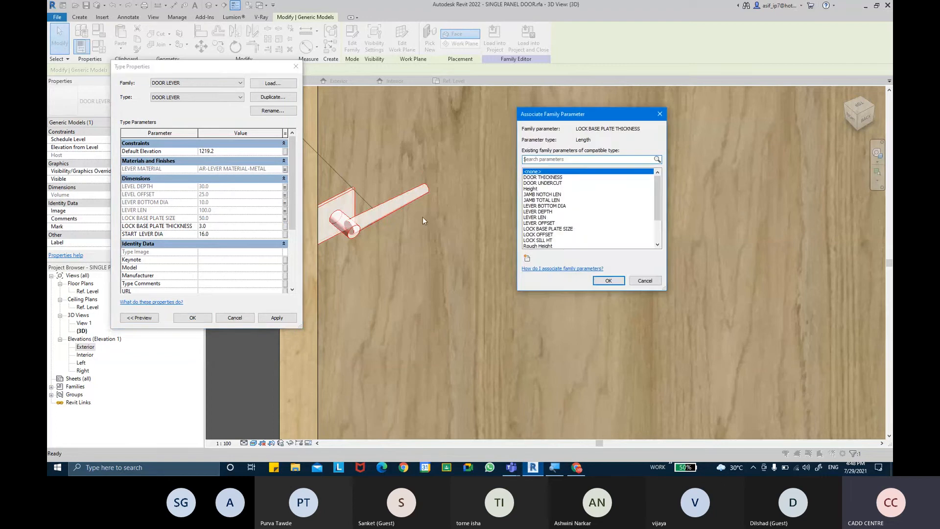
left_click(528, 259)
type("LOCK B")
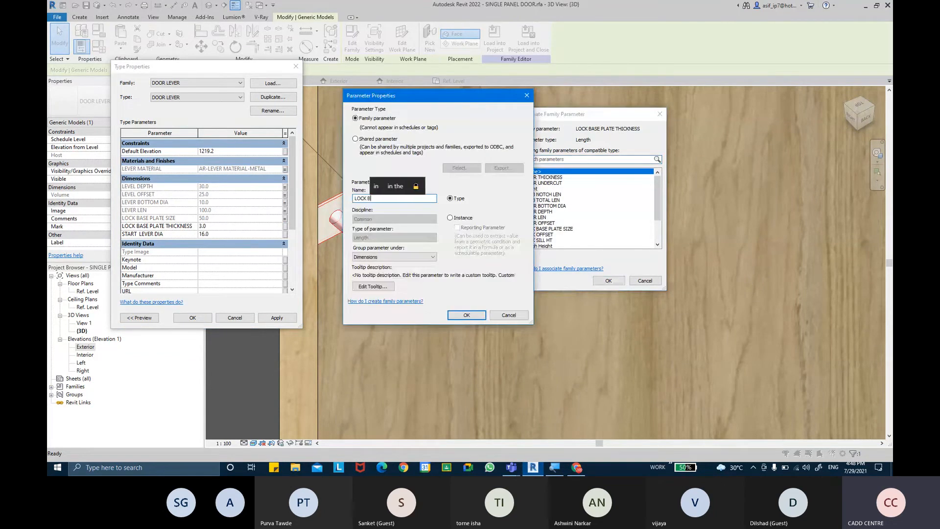
type("ASE PL")
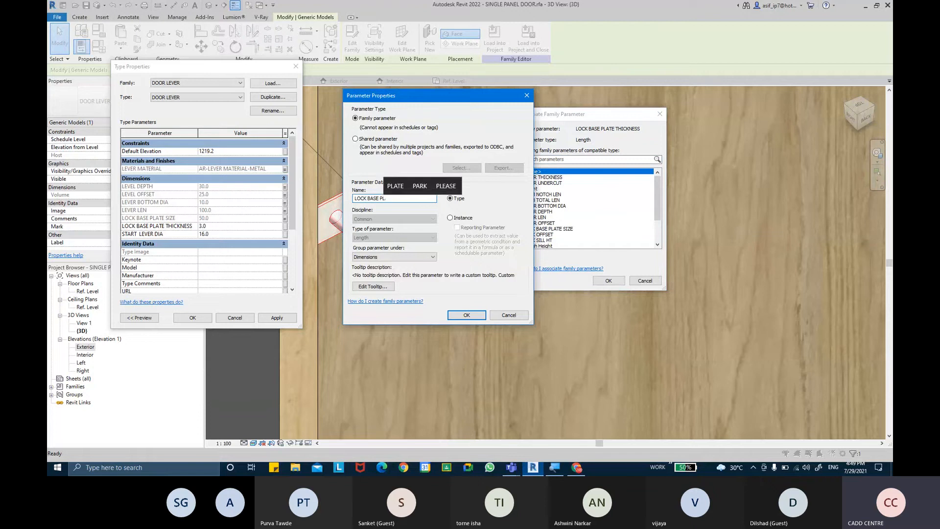
type("ATE TH")
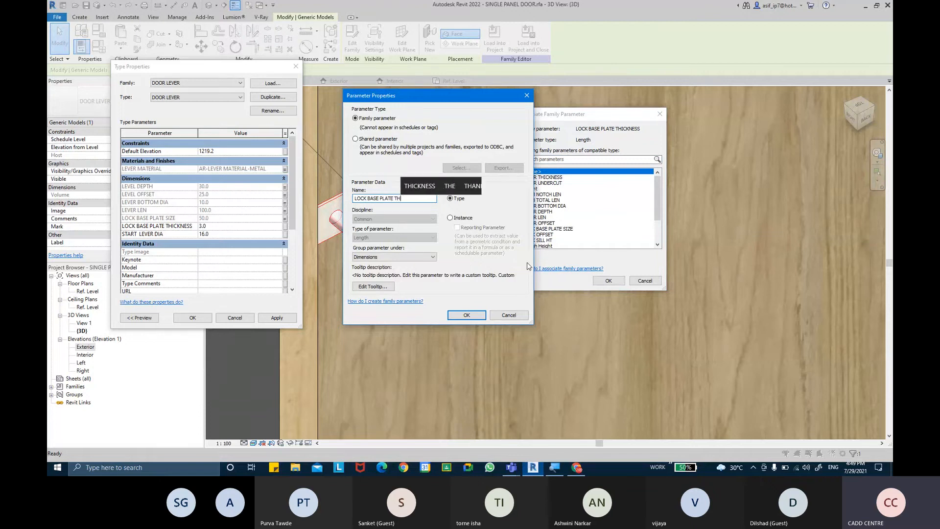
type("ICKNESS")
key("Return")
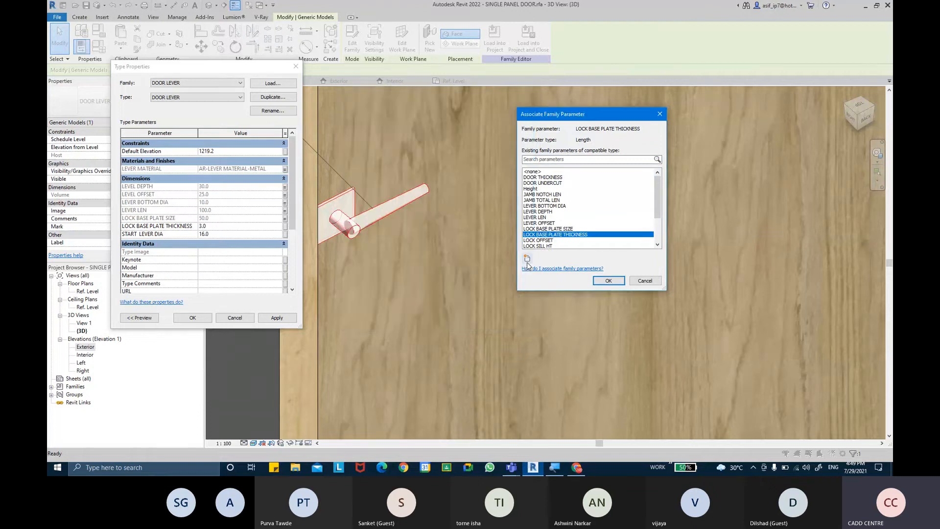
left_click(609, 281)
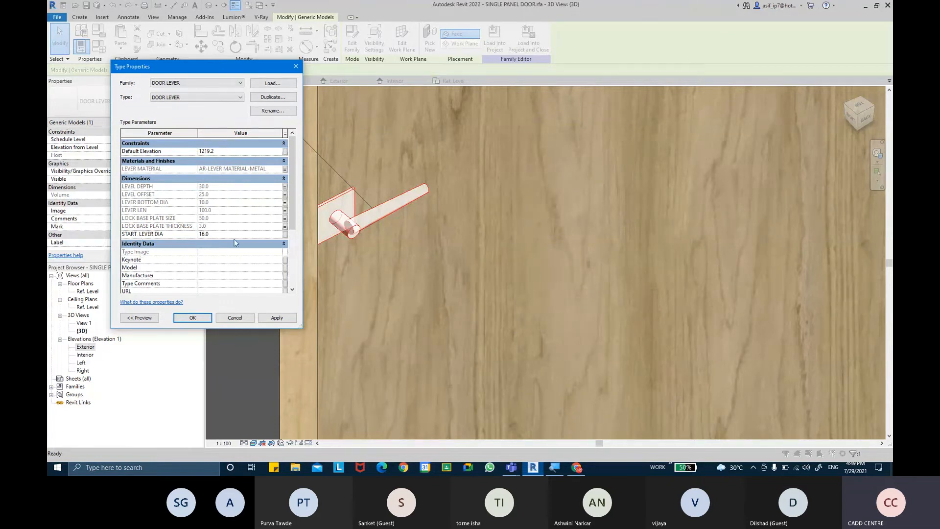
Link the lever diameter to a new START LEVER DIA parameter and apply the changes
left_click(286, 239)
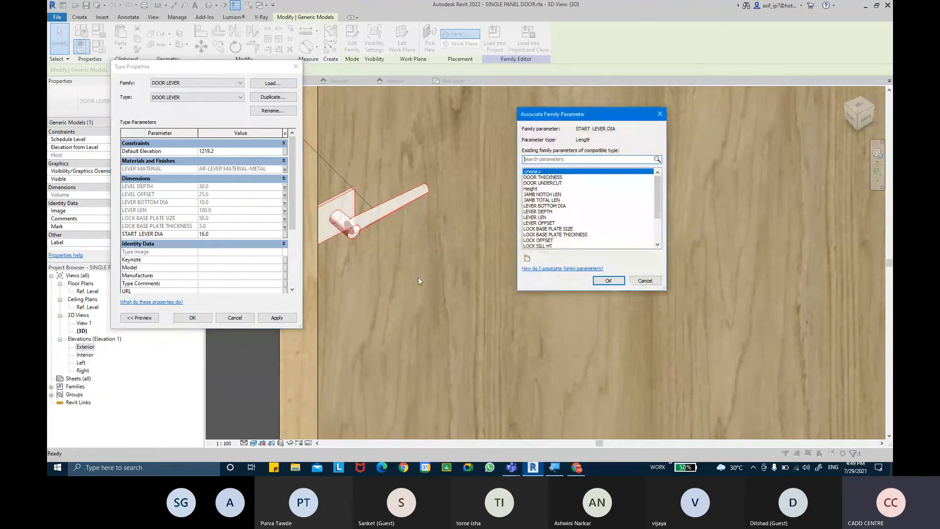
left_click(526, 261)
type("START ")
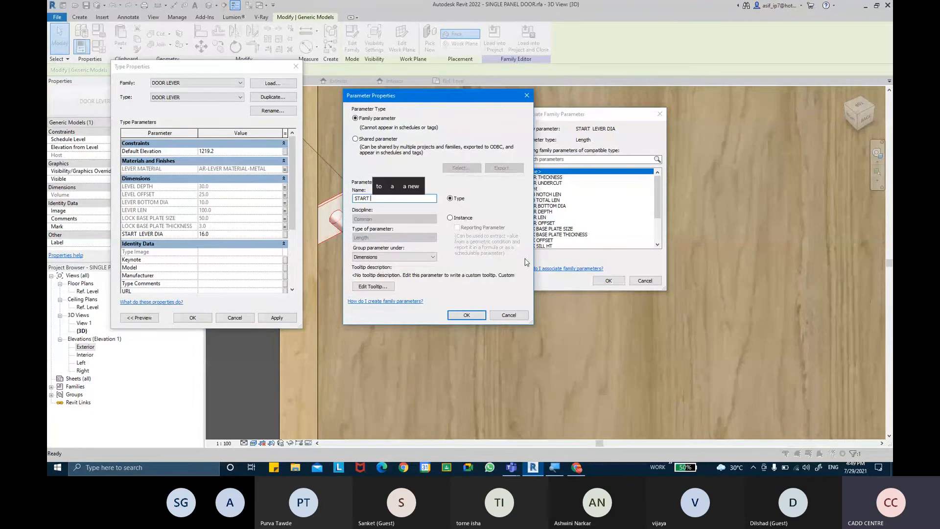
type("LEVER DIA")
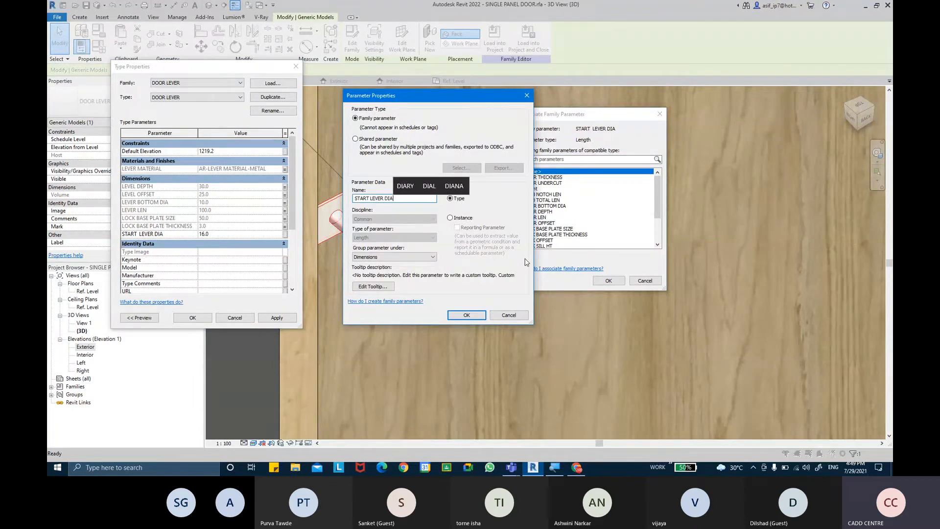
key("Return")
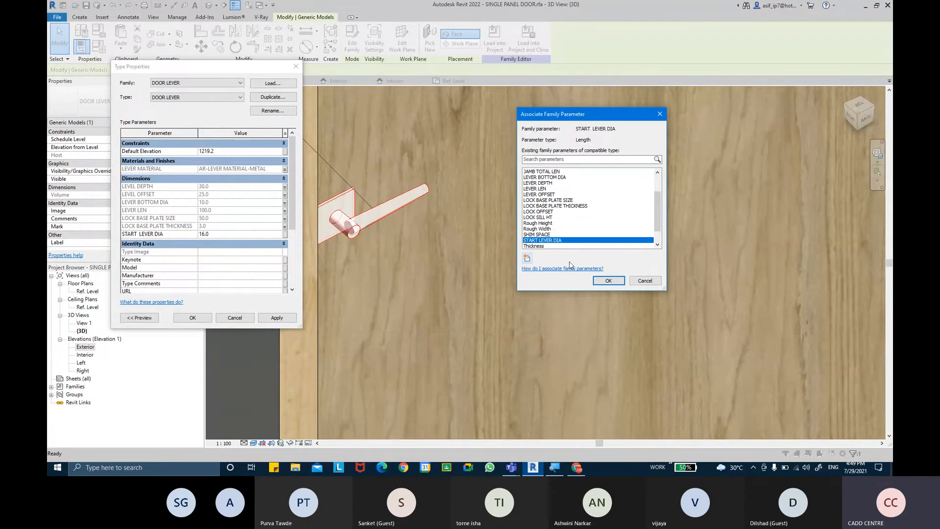
left_click(606, 280)
mouse_move(289, 187)
left_mouse_down()
mouse_move(296, 232)
mouse_move(295, 186)
left_mouse_up()
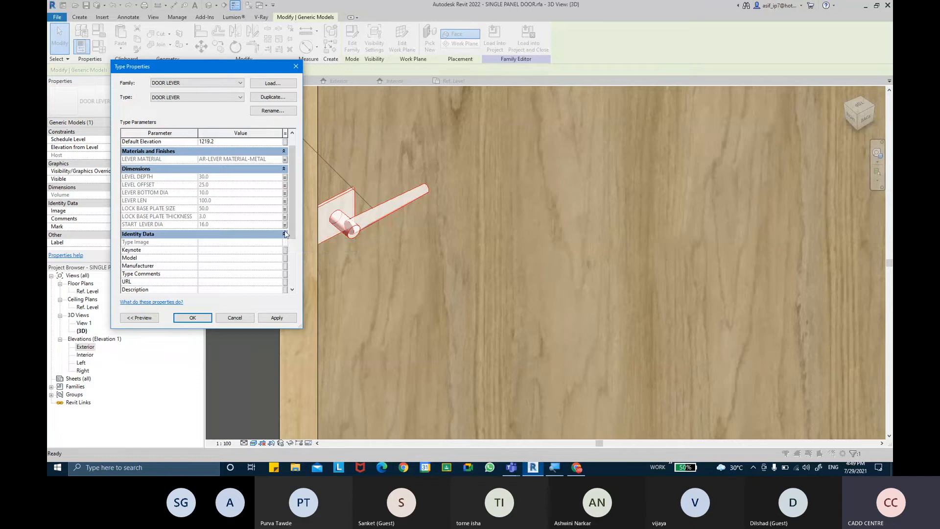
left_click(276, 318)
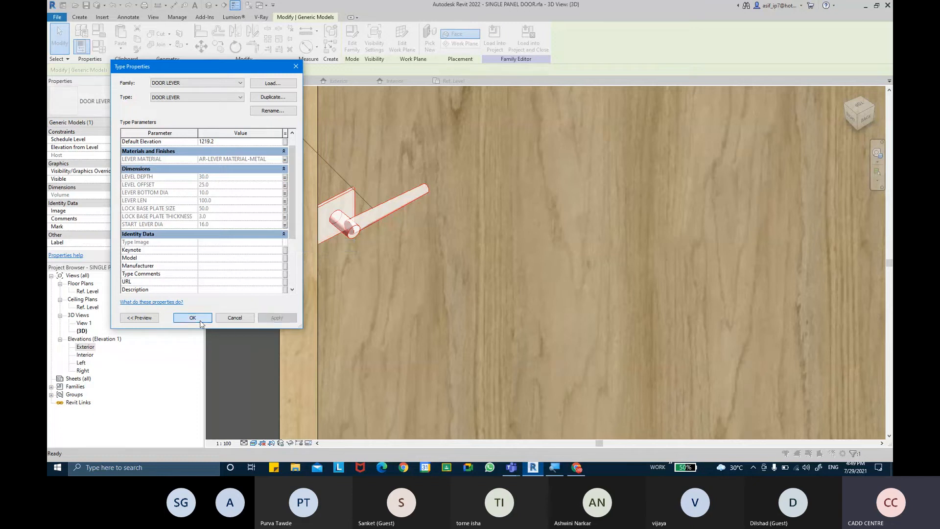
Close Type Properties, orbit the door and lever in 3D, then switch to Project2
left_click(199, 320)
scroll(360, 234, "down", 5)
middle_click_drag(428, 324, 421, 270, "shift")
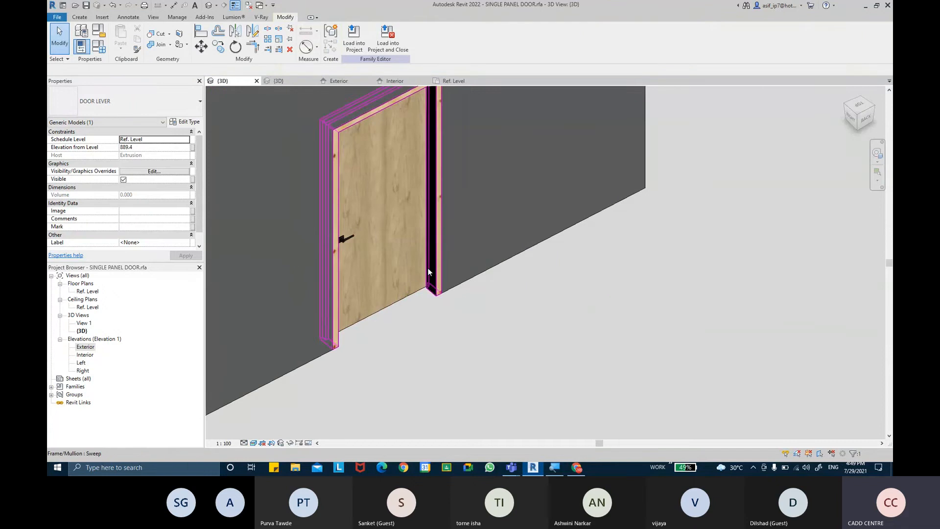
key("Escape")
middle_click_drag(545, 347, 493, 276, "shift")
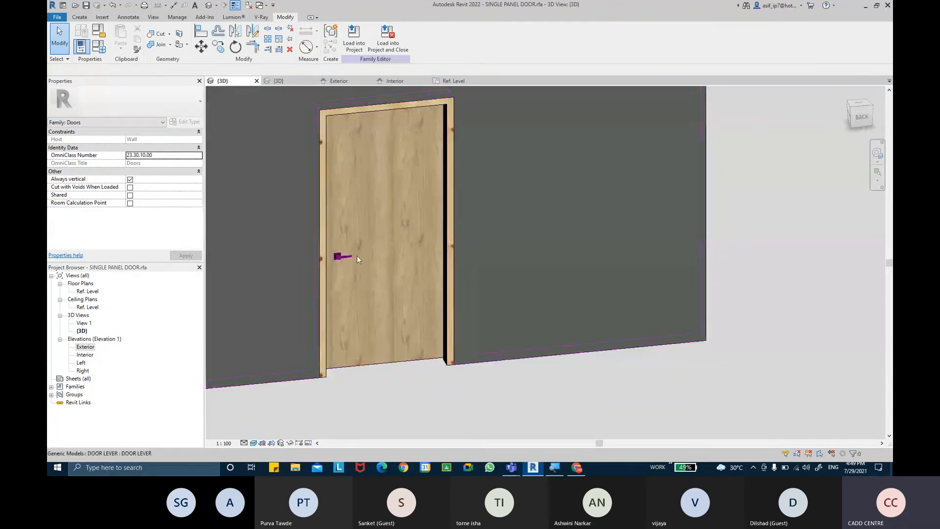
middle_click_drag(439, 168, 454, 203)
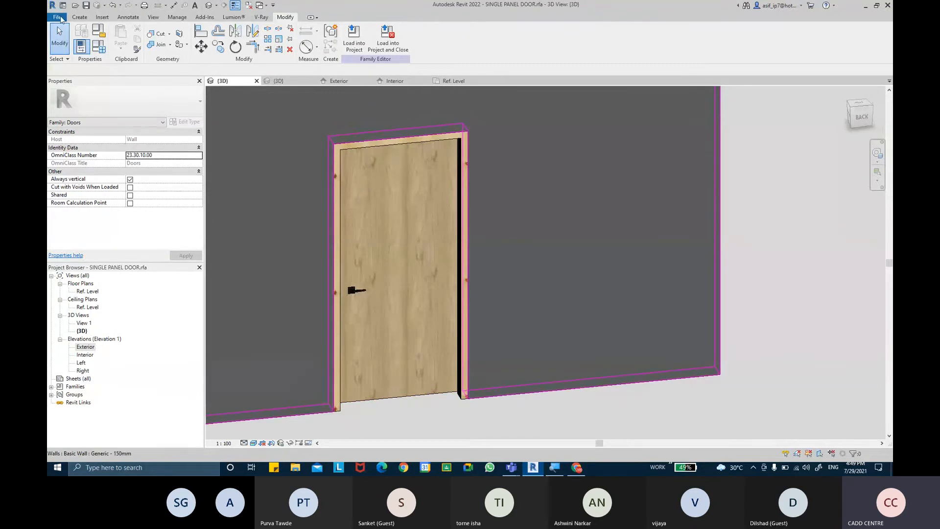
left_click(57, 18)
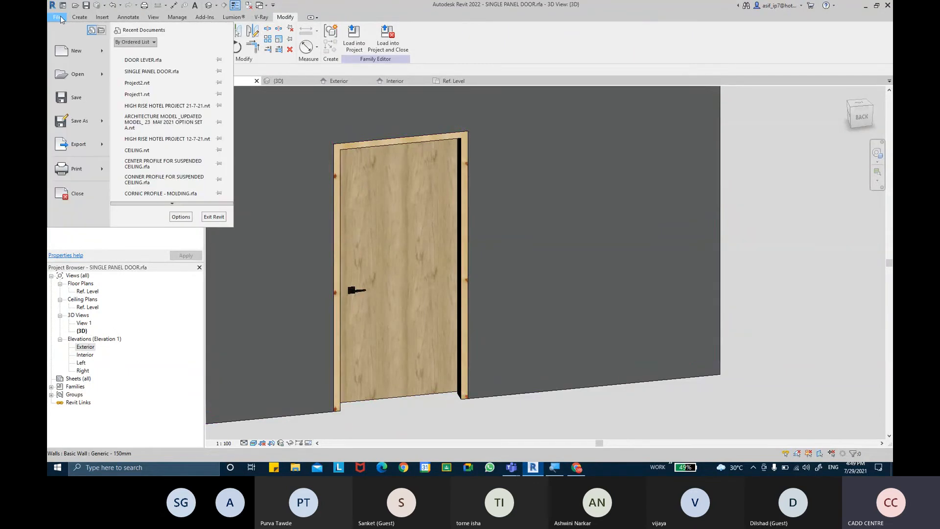
key("Escape")
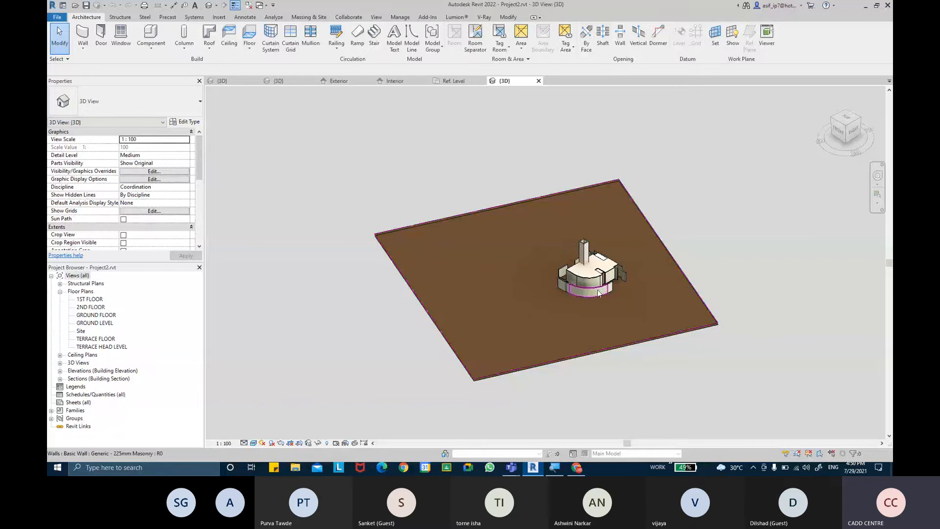
Load SINGLE PANEL DOOR.rfa into Project2.rvt from its family tab
scroll(598, 293, "up", 6)
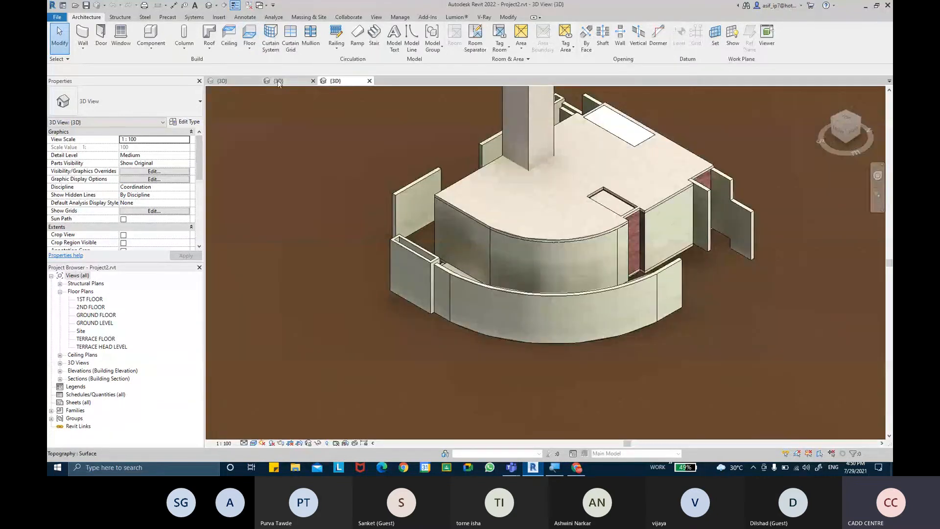
left_click(278, 81)
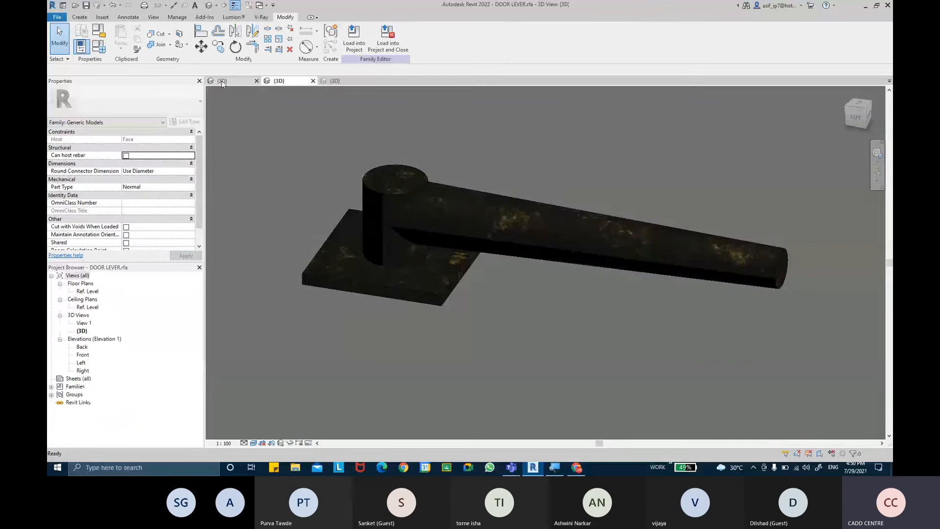
left_click(221, 80)
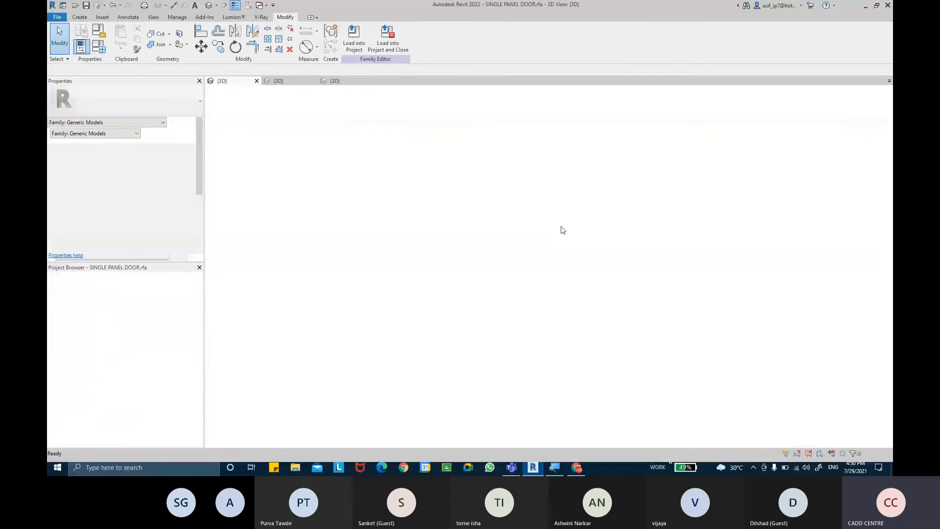
left_click(353, 37)
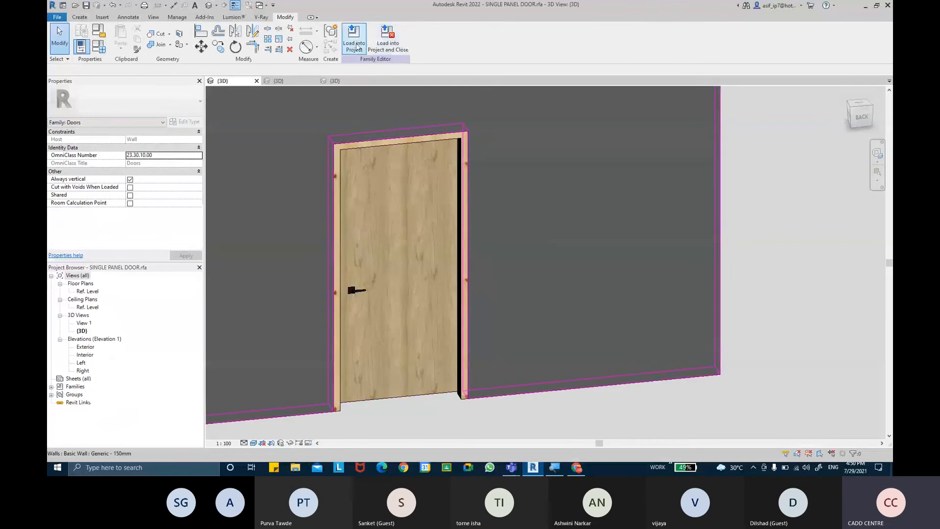
left_click(413, 194)
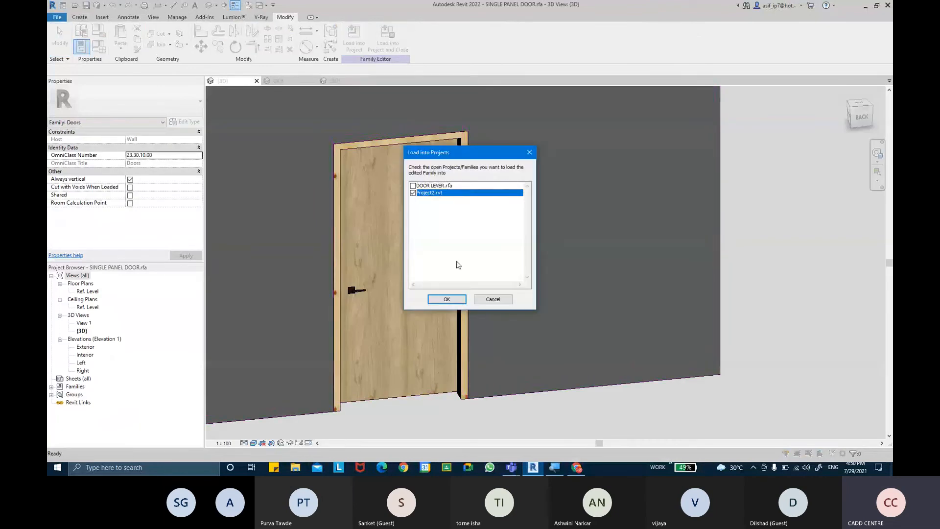
left_click(461, 302)
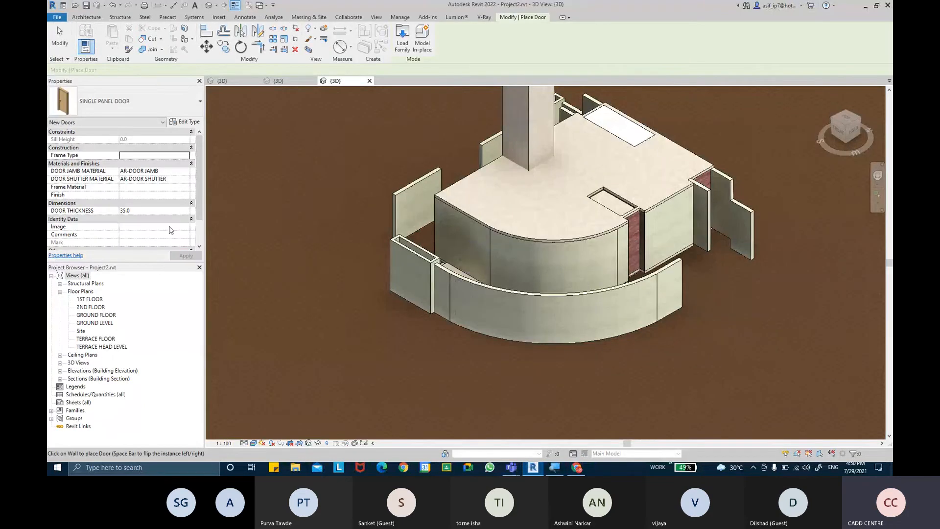
Place the door in the GROUND FLOOR plan wall below the bedroom
double_click(94, 316)
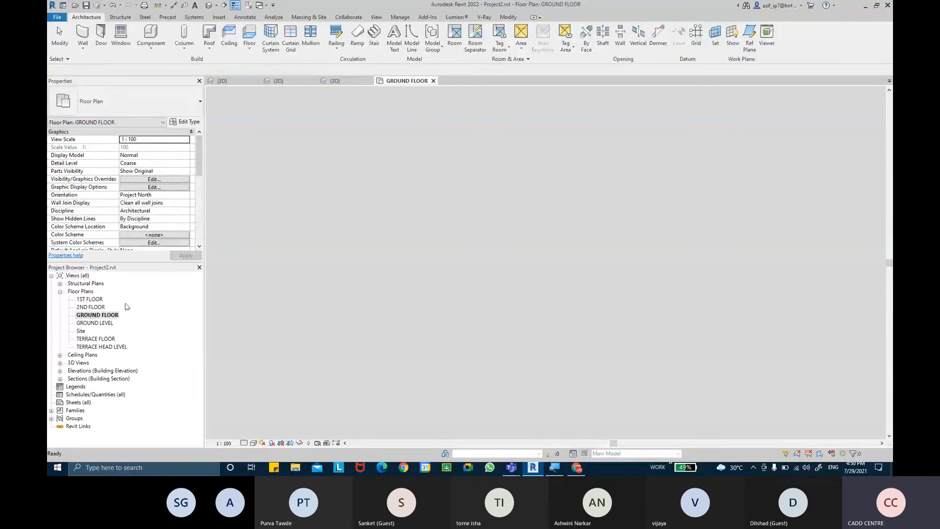
scroll(619, 166, "up", 5)
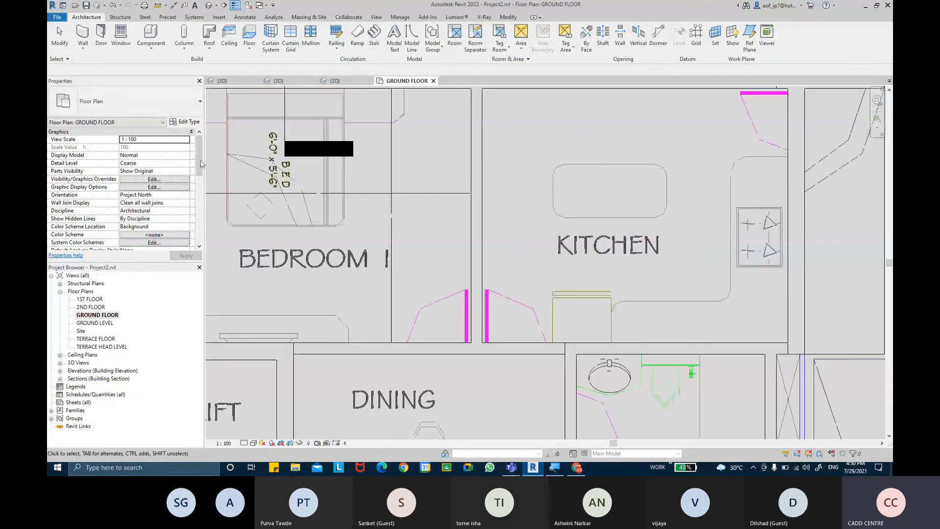
left_click(101, 35)
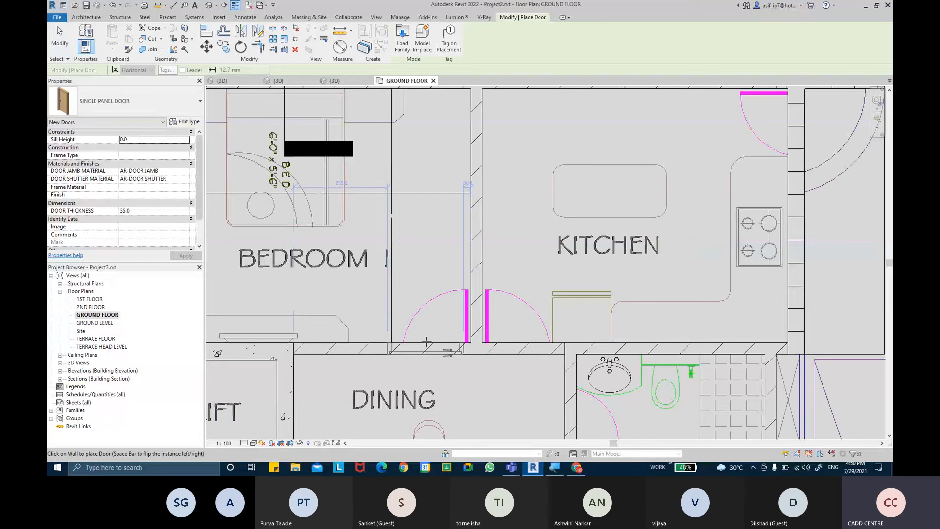
left_click(426, 342)
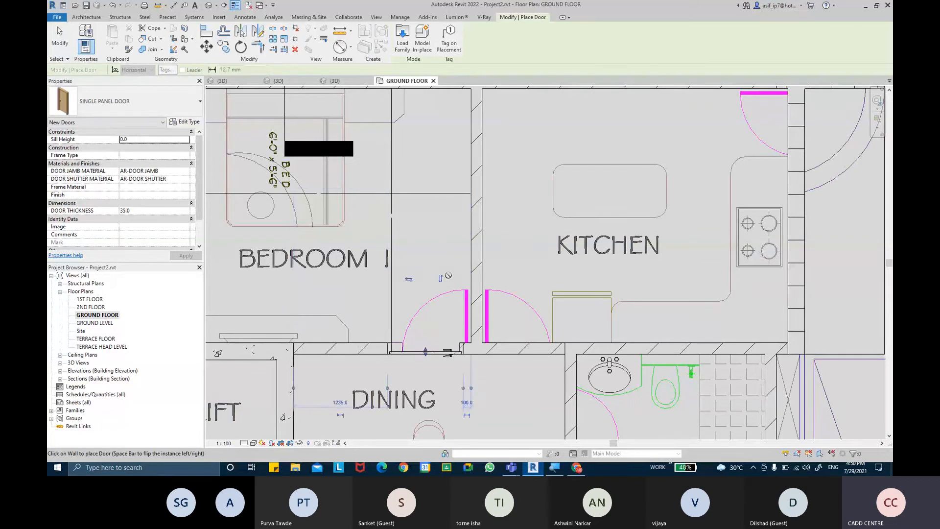
key("Escape")
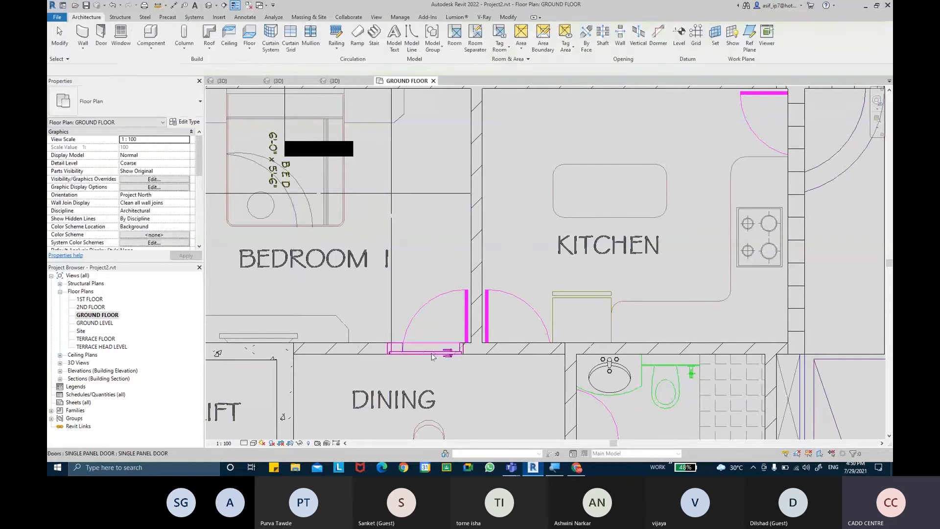
Flip the placed door's facing and nudge it right along the wall
left_click(432, 352)
scroll(432, 356, "up", 4)
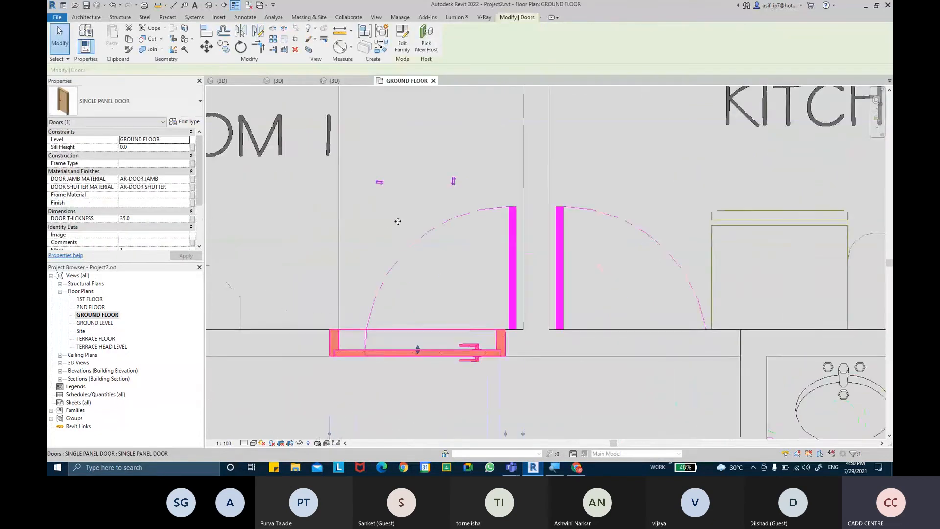
left_click(379, 184)
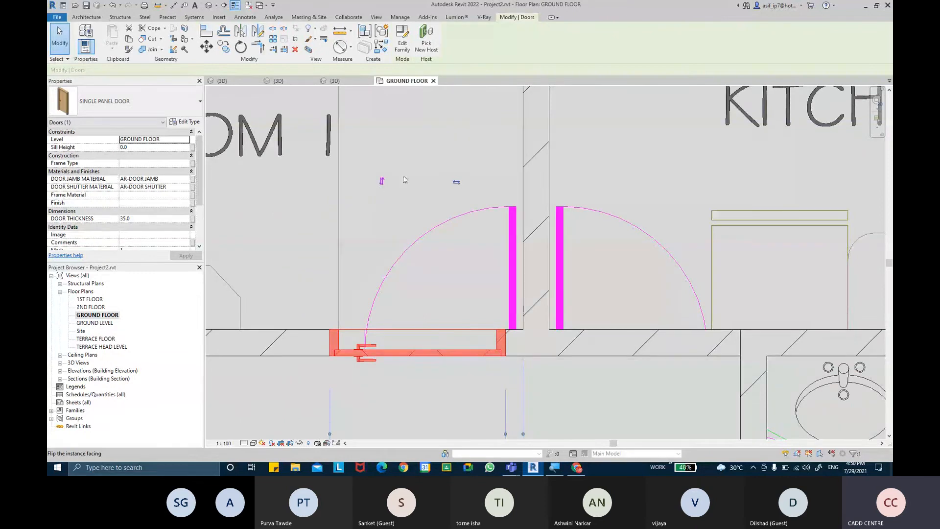
left_click(382, 182)
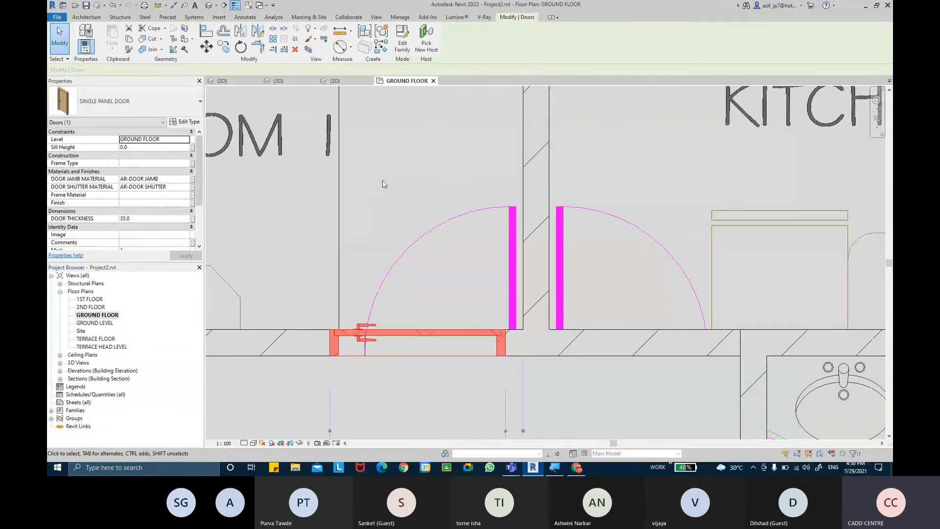
left_click(412, 262)
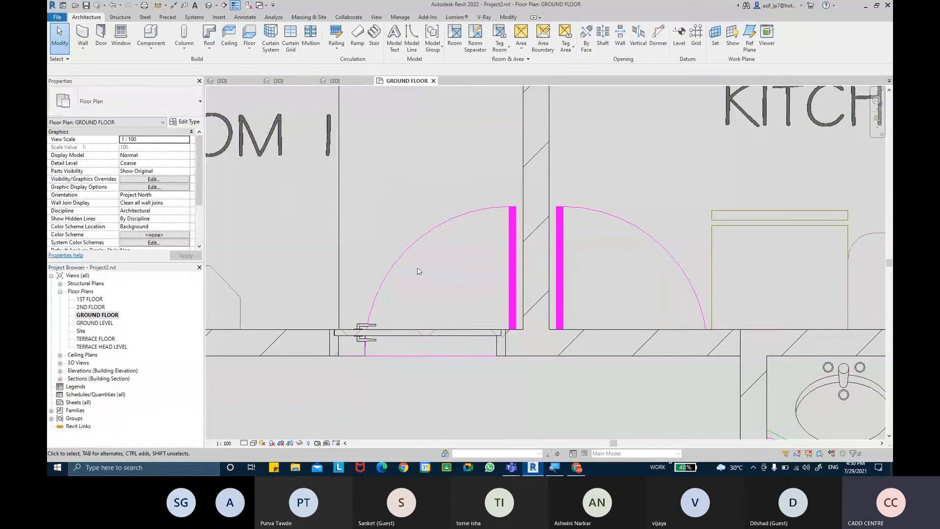
left_click(386, 336)
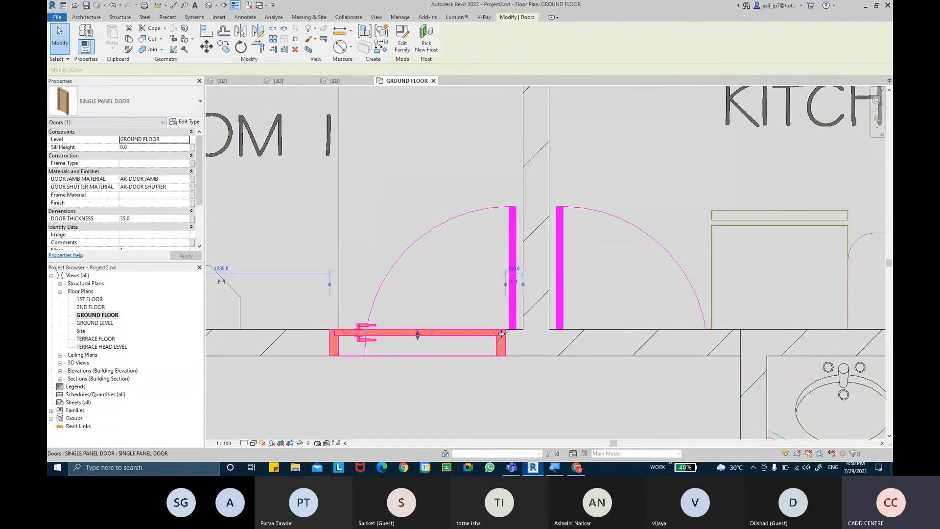
key("Right")
key("Right")
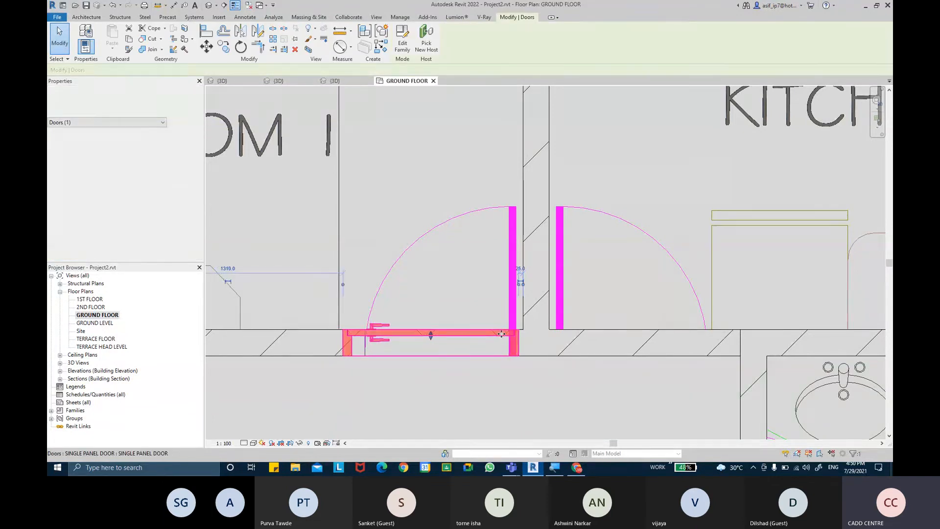
key("Escape")
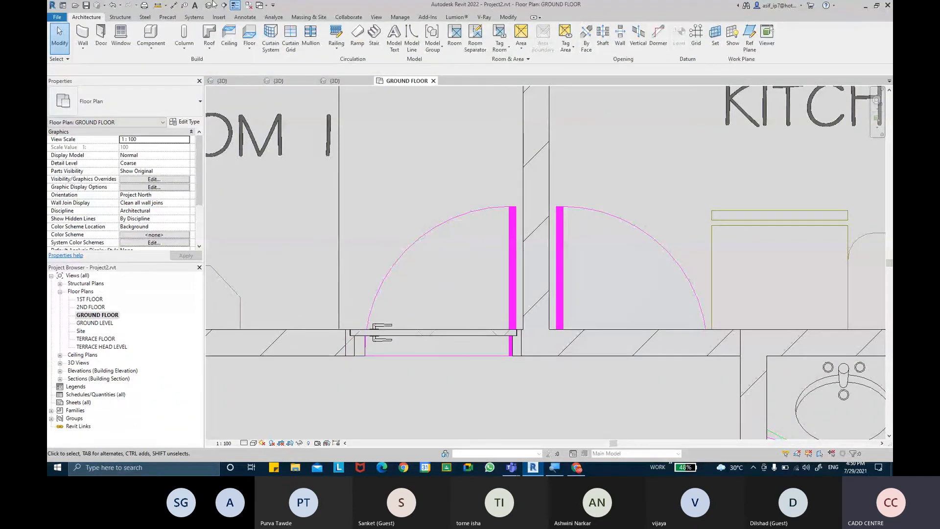
Measure the door's width with an aligned dimension, then select the door
left_click(174, 5)
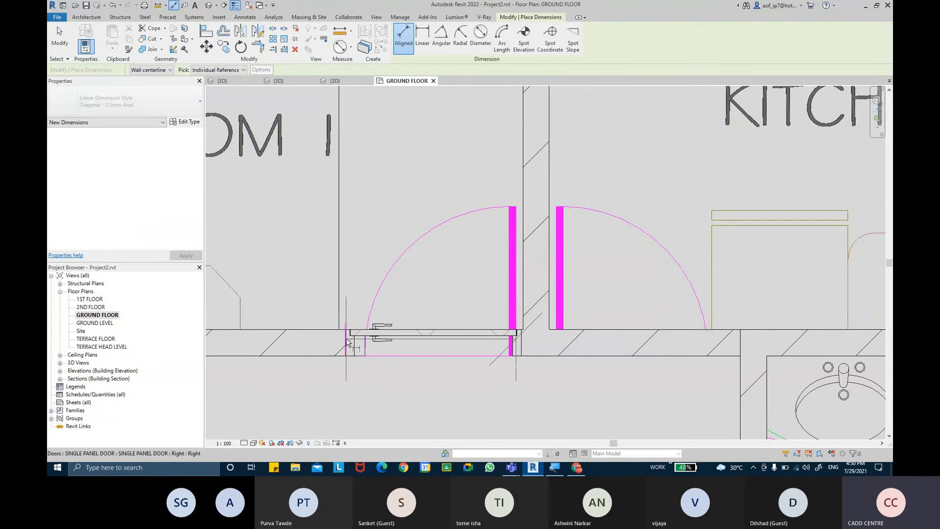
left_click(363, 353)
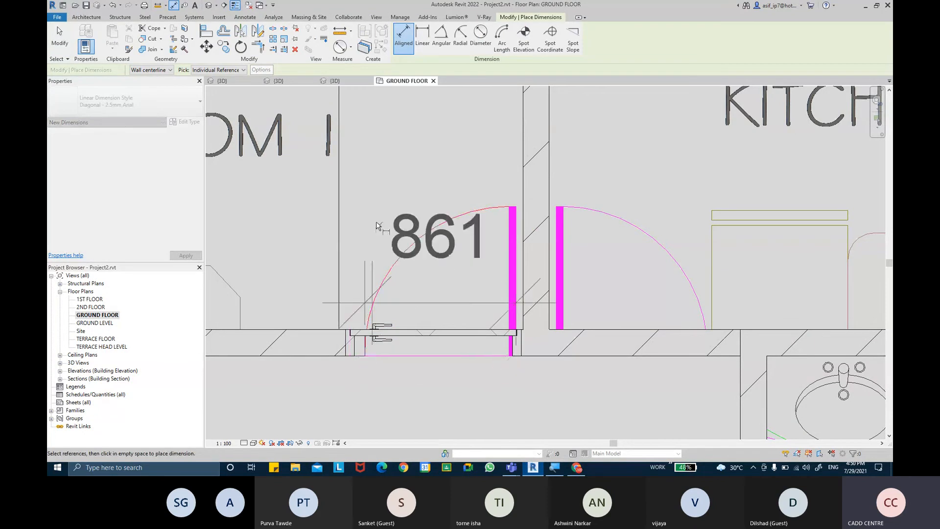
key("Escape")
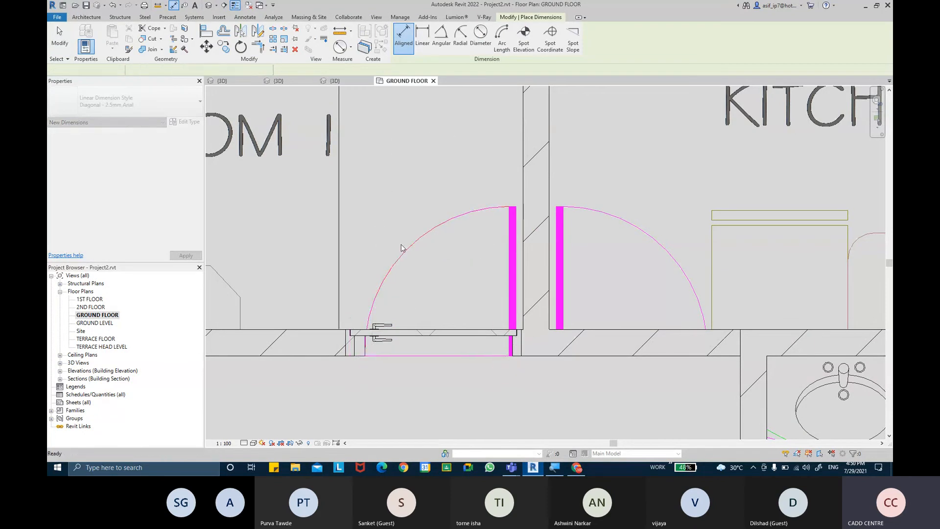
key("Escape")
left_click(421, 338)
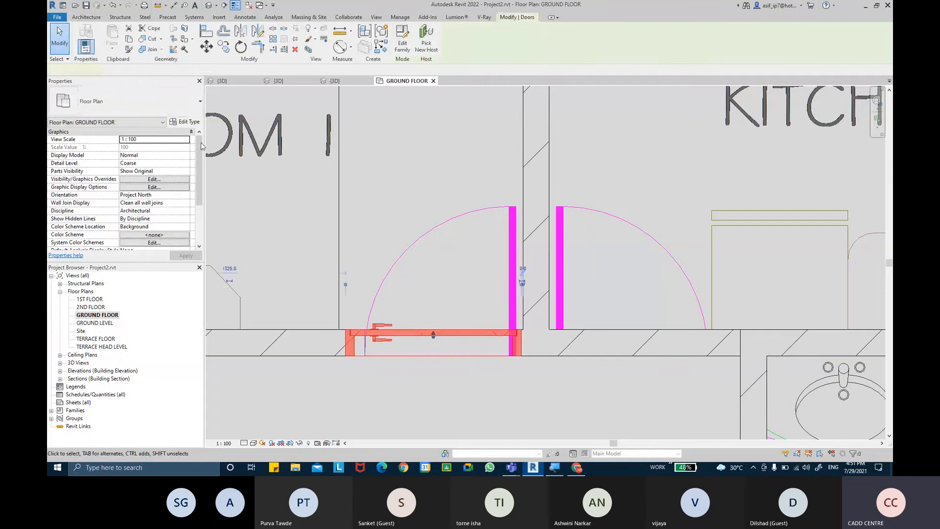
Duplicate the door type as SINGLE PANEL DOOR 900 X 2100
left_click(185, 122)
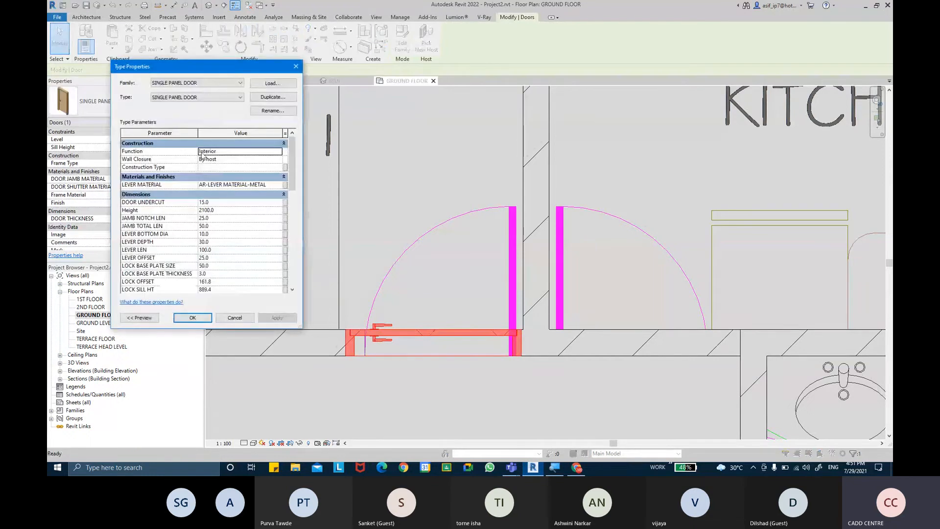
left_click(268, 98)
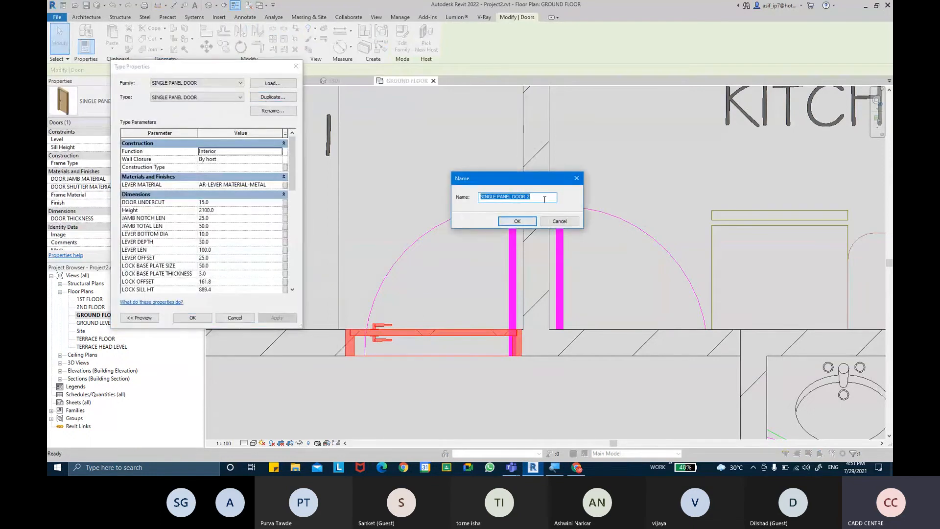
left_click(544, 197)
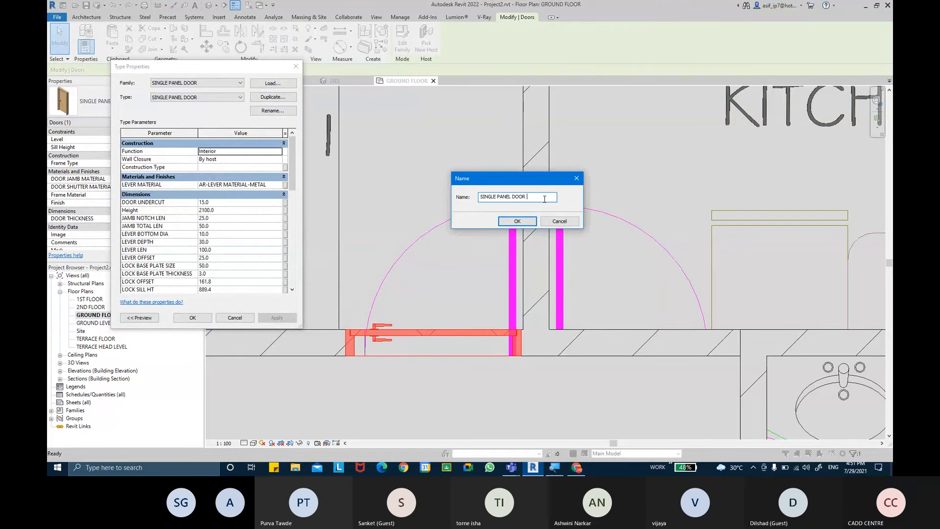
type("900 X 2100")
key("Return")
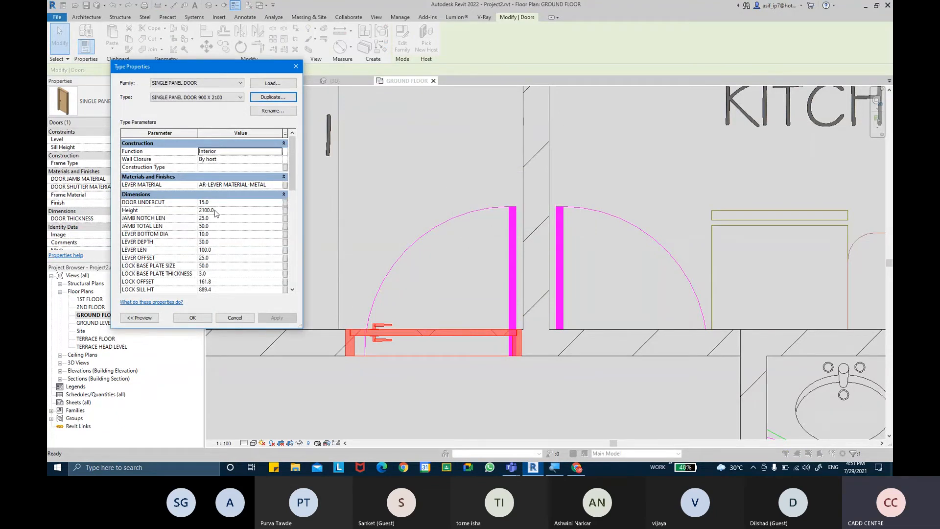
Set the new type's Width to 900 and confirm with OK
scroll(217, 243, "down", 1)
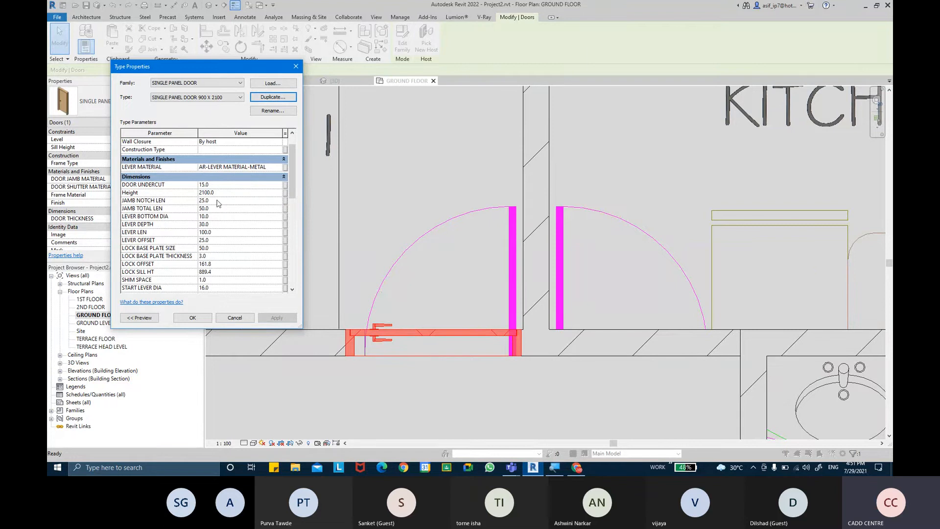
scroll(219, 188, "down", 4)
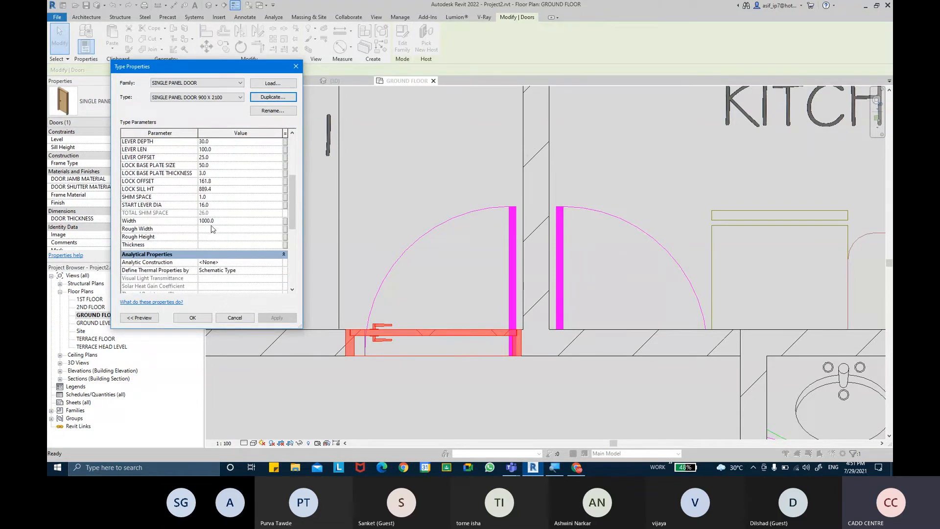
scroll(212, 228, "up", 2)
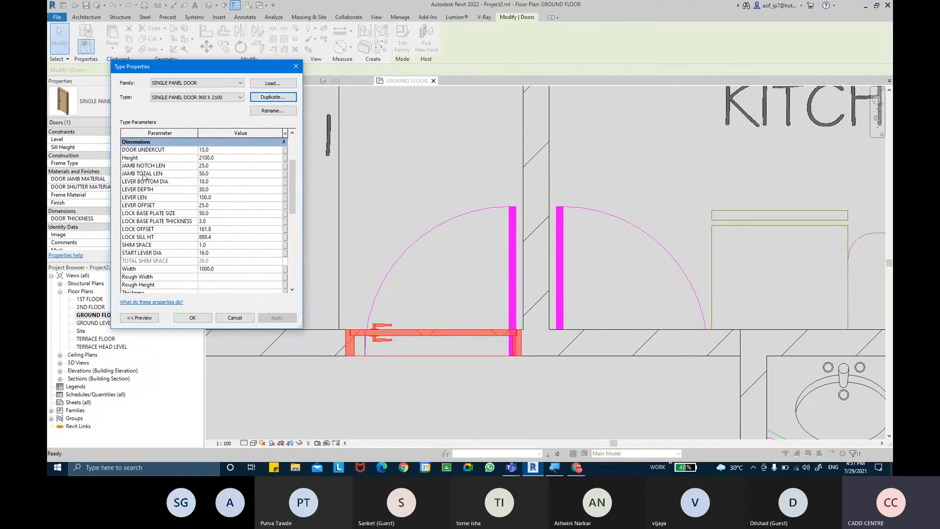
scroll(144, 177, "up", 1)
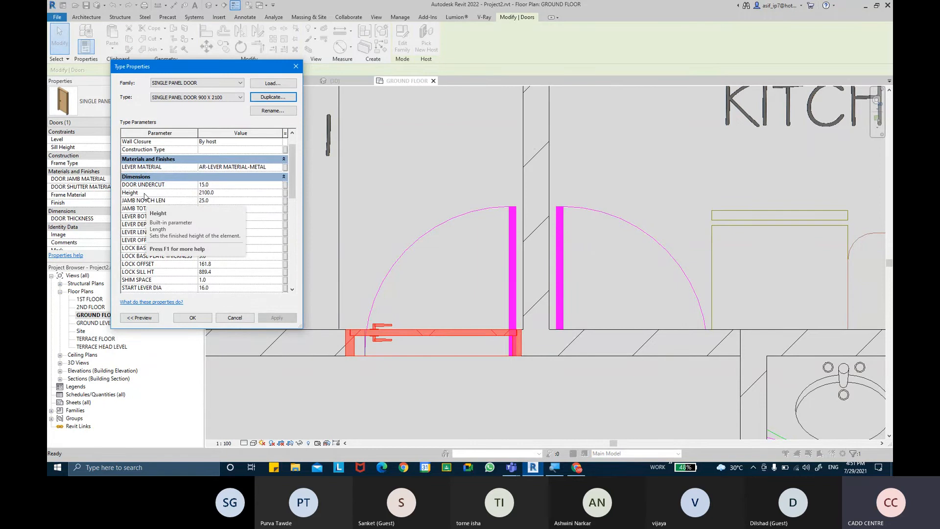
scroll(149, 204, "down", 1)
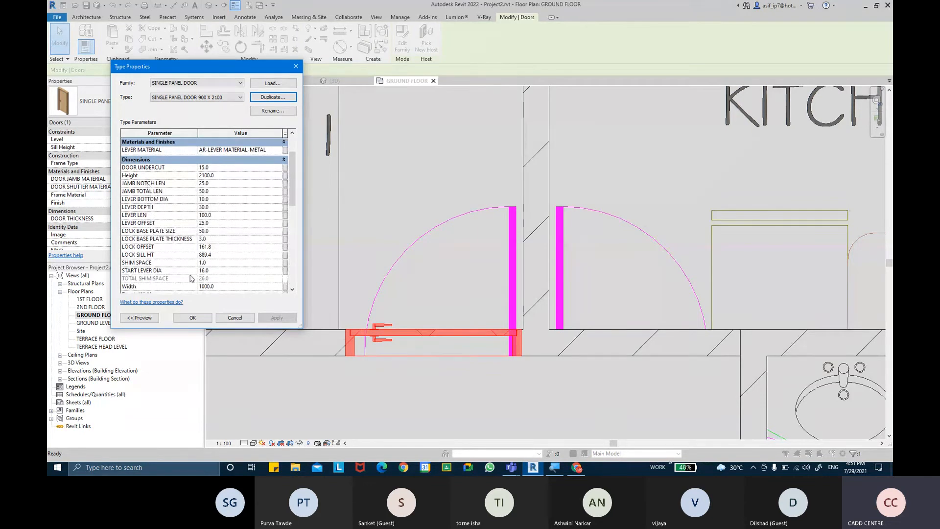
left_click(240, 288)
type("9")
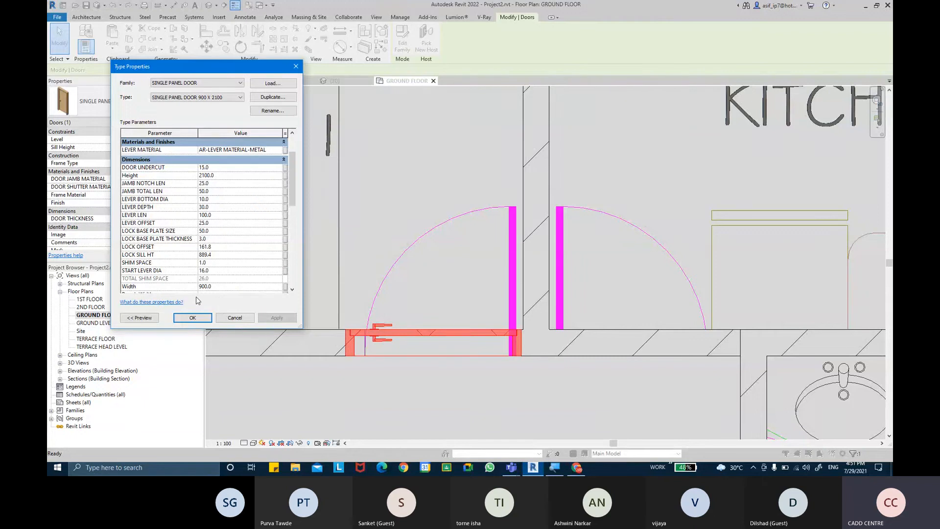
left_click(192, 317)
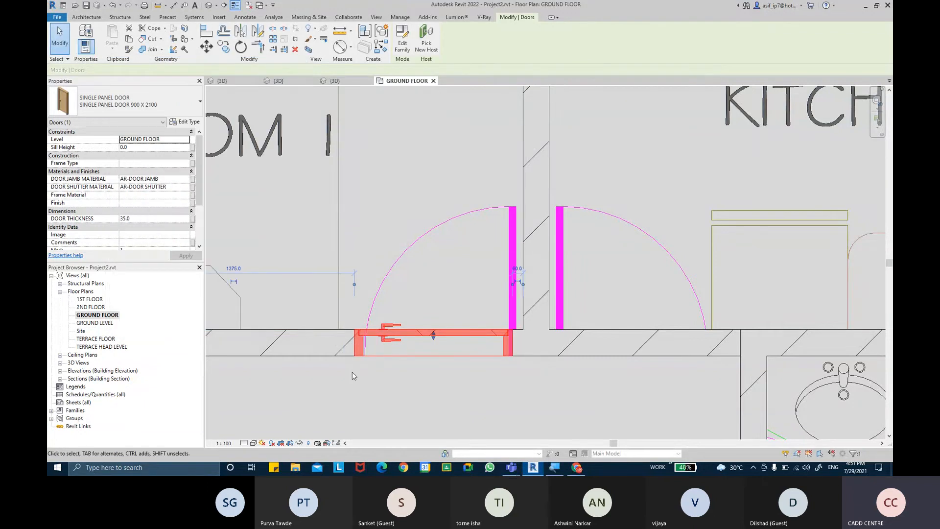
Nudge the door twice to the right within the wall
key("Right")
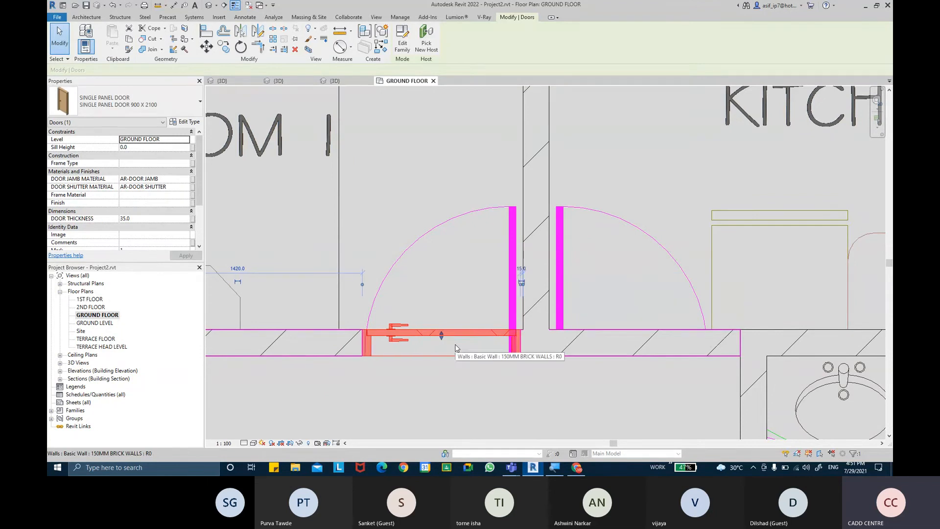
key("Right")
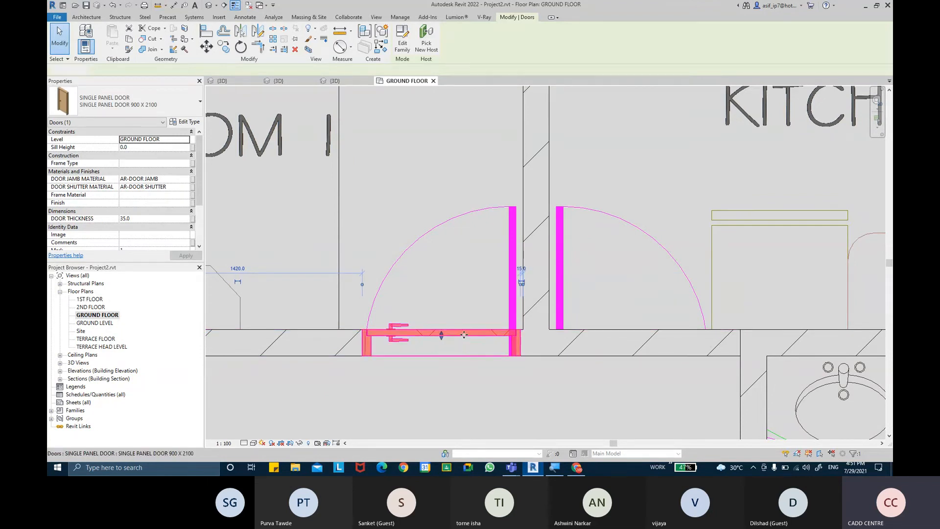
left_click(463, 207)
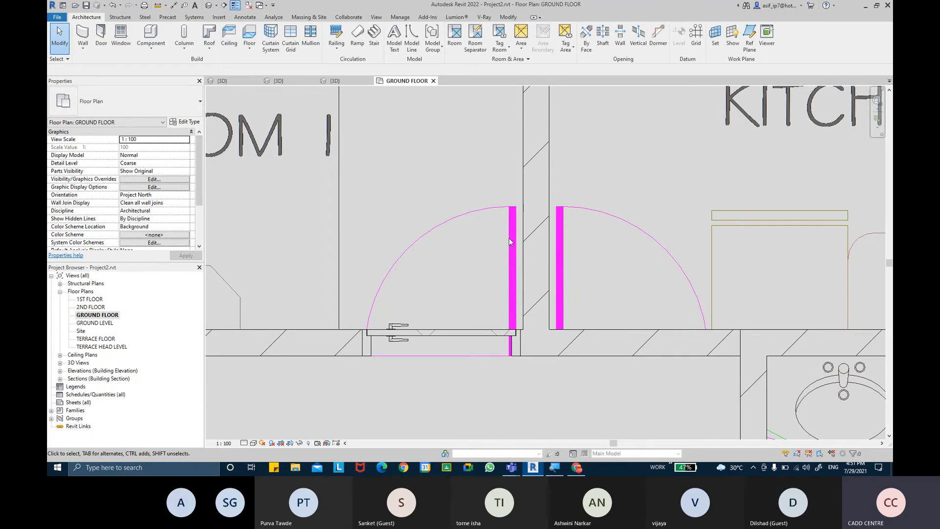
left_click(456, 337)
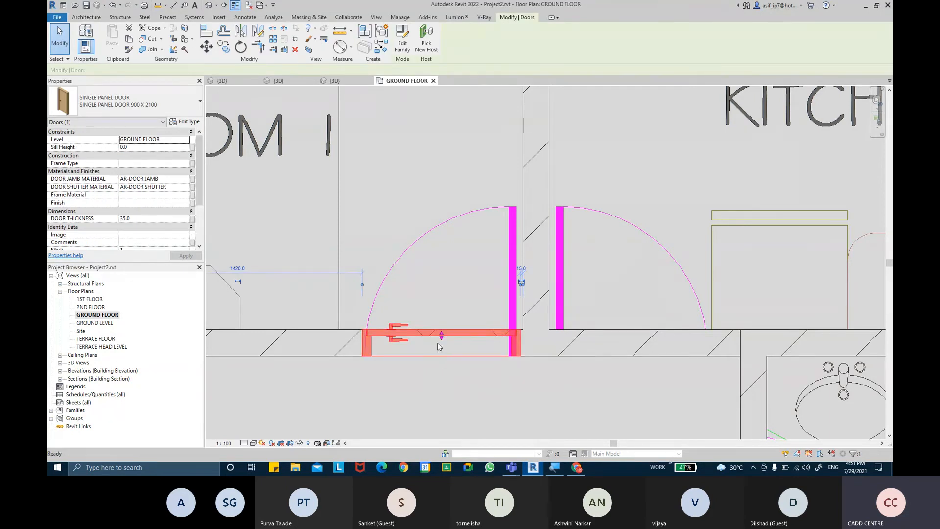
key("Escape")
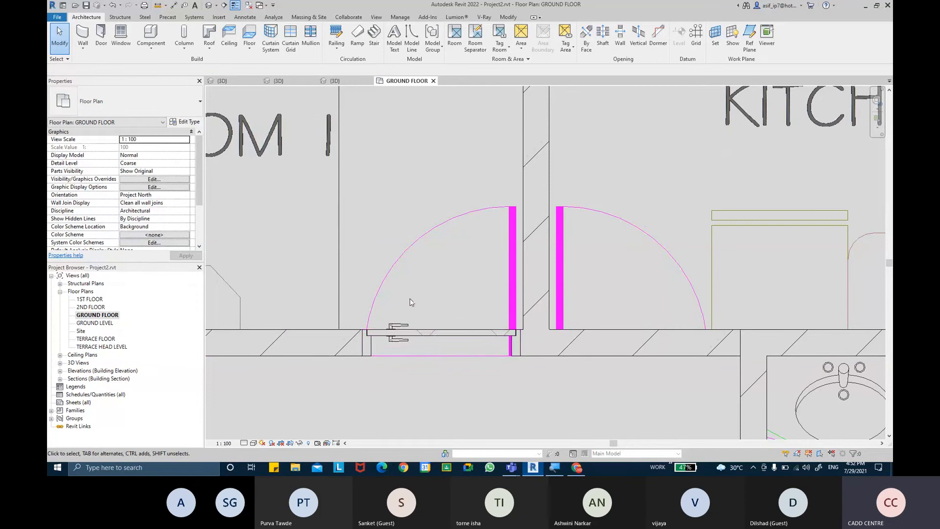
Set the plan's detail level to Fine and open the door's Type Properties
scroll(439, 320, "up", 2)
left_click(244, 444)
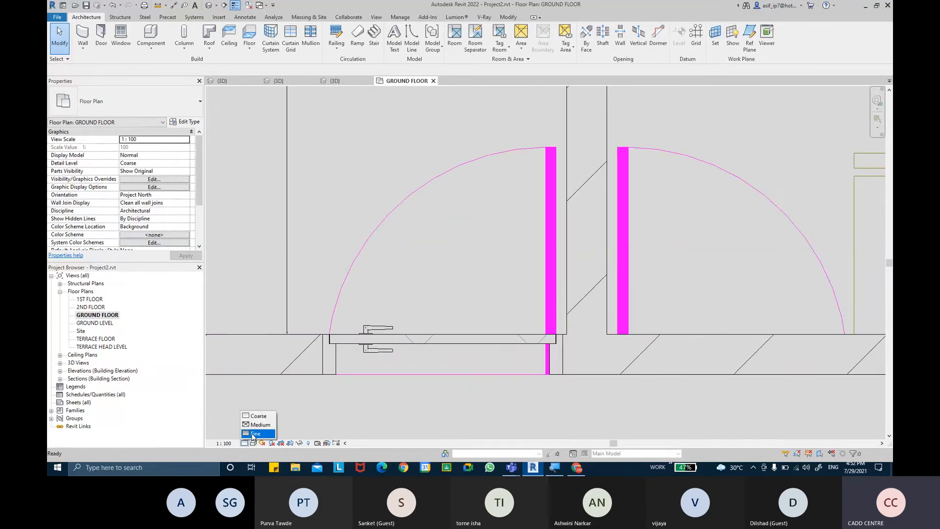
left_click(254, 433)
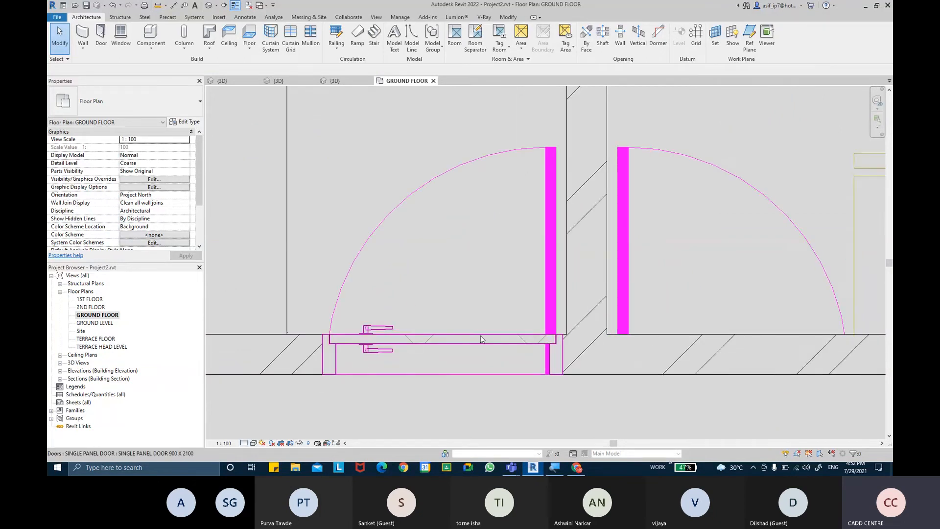
left_click(495, 337)
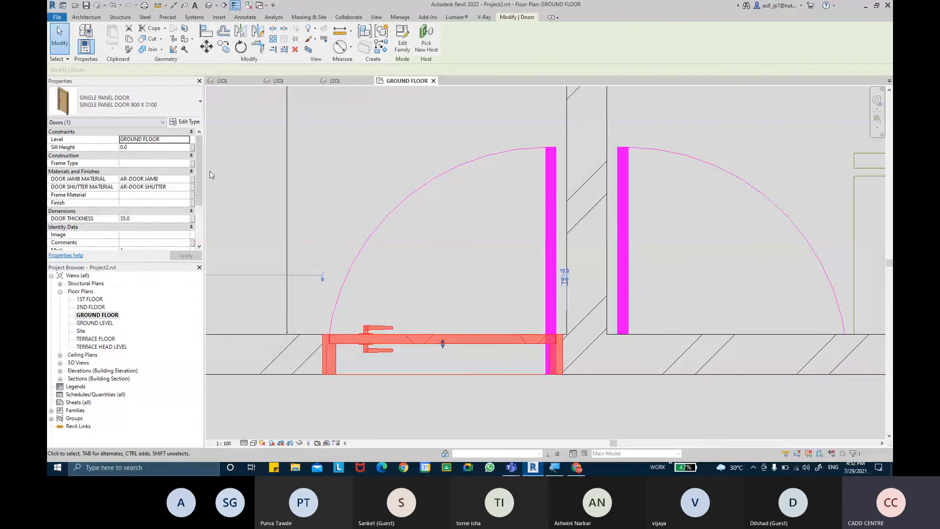
left_click(182, 122)
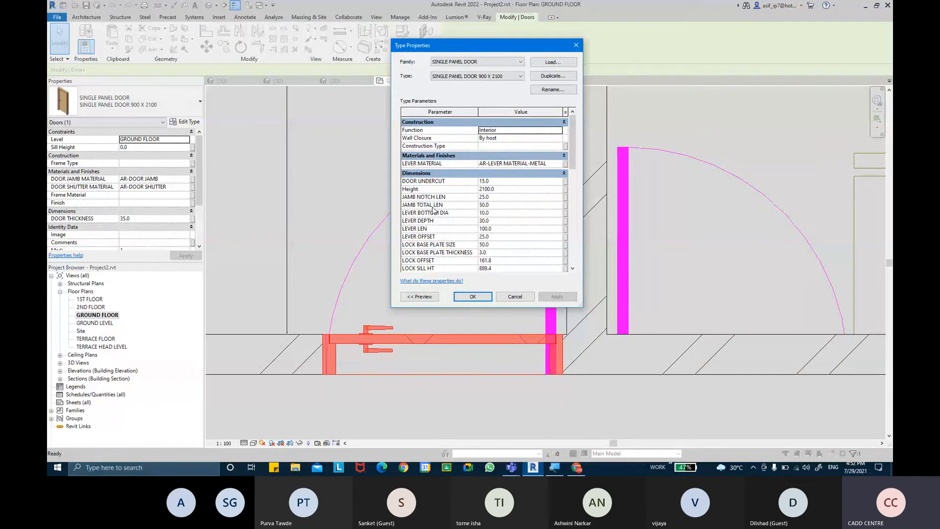
Review the 900 X 2100 type's parameters, including Height 2100, then close with OK
scroll(430, 221, "down", 5)
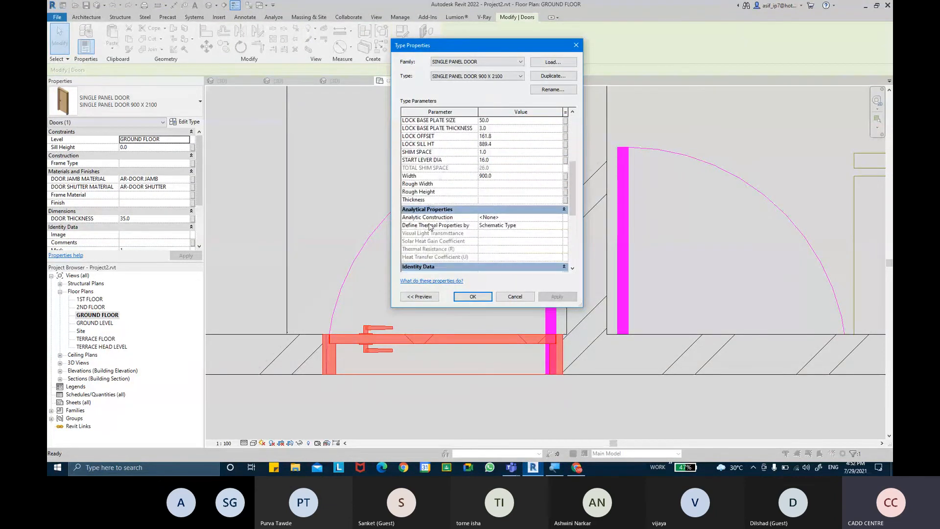
scroll(430, 227, "up", 5)
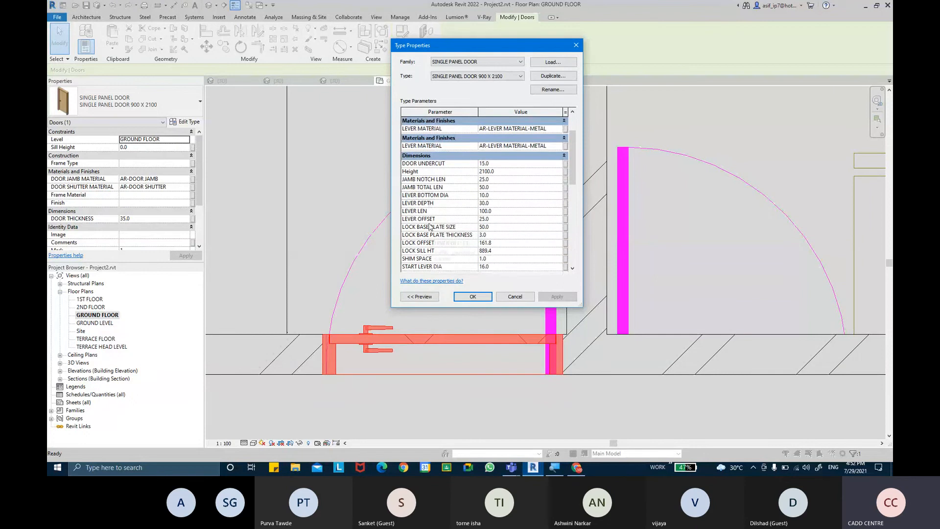
scroll(430, 227, "up", 1)
scroll(431, 226, "down", 3)
scroll(431, 226, "up", 4)
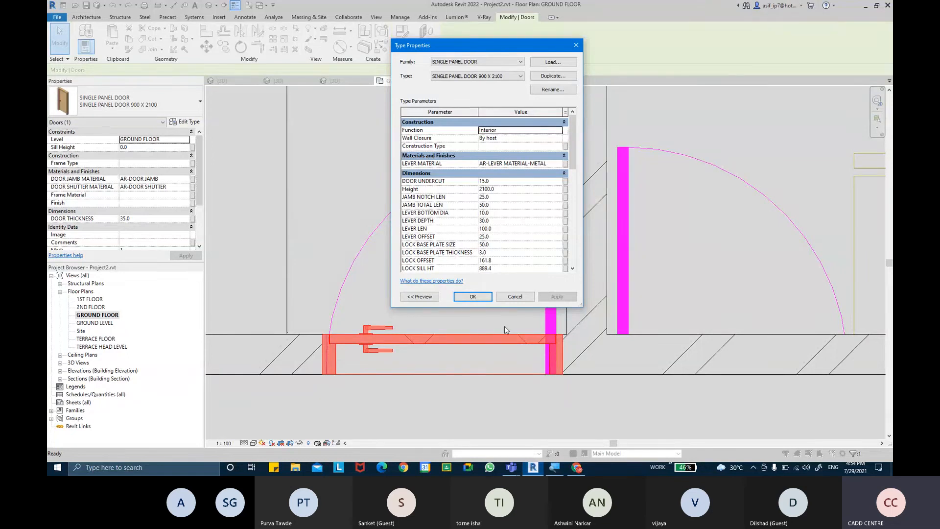
left_click(487, 297)
Frame and zoom onto the dining-room door in the GROUND FLOOR plan, then bring up the door-lever images
mouse_move(482, 273)
middle_mouse_down()
mouse_move(495, 269)
mouse_move(479, 247)
mouse_move(471, 263)
middle_mouse_up()
key("Escape")
scroll(476, 232, "down", 3)
scroll(472, 252, "down", 3)
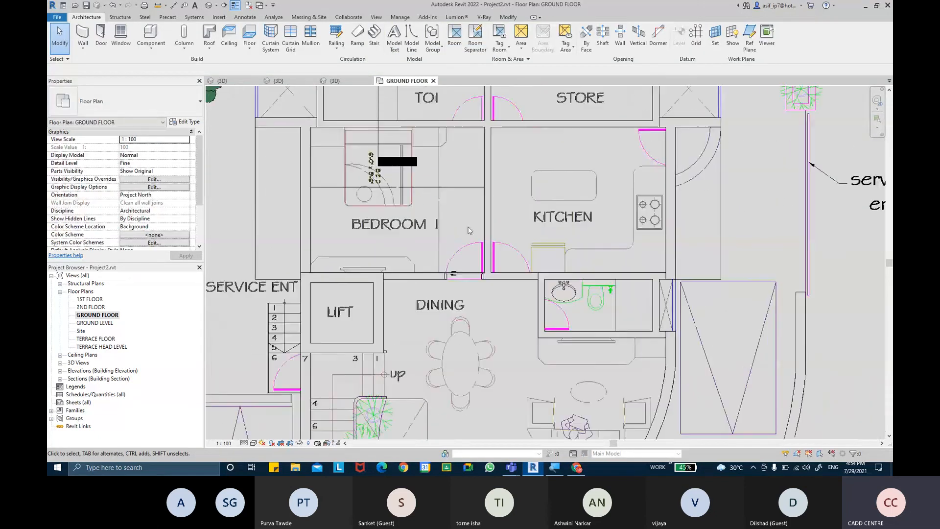
middle_click_drag(472, 226, 471, 212)
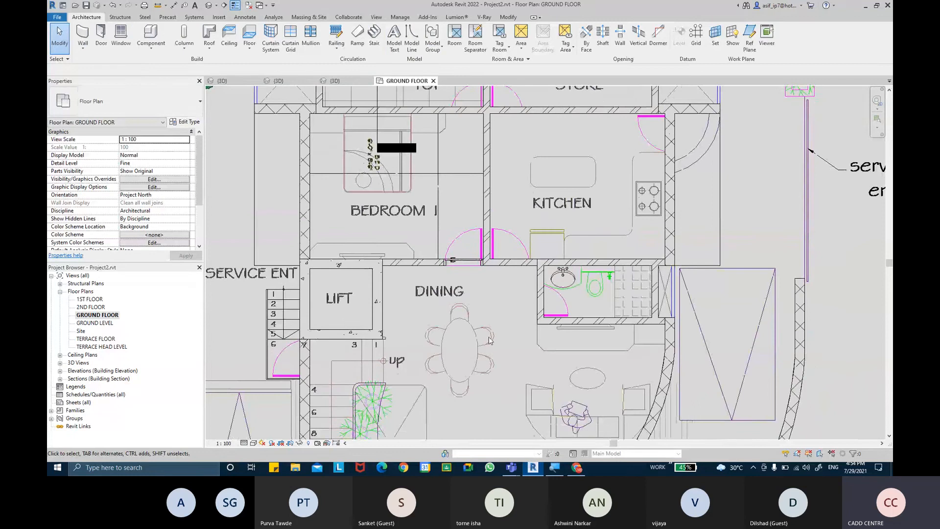
middle_click_drag(490, 340, 507, 265)
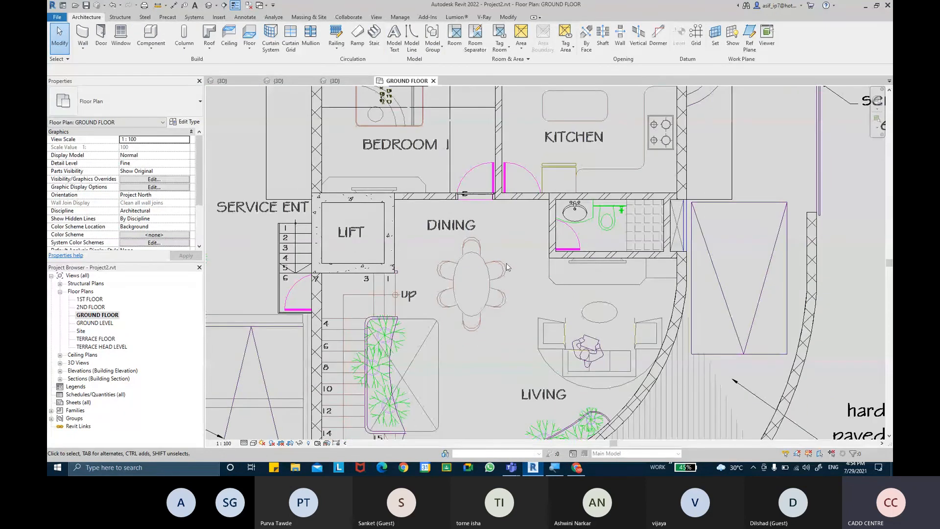
middle_click_drag(497, 320, 517, 240)
middle_click_drag(442, 401, 452, 368)
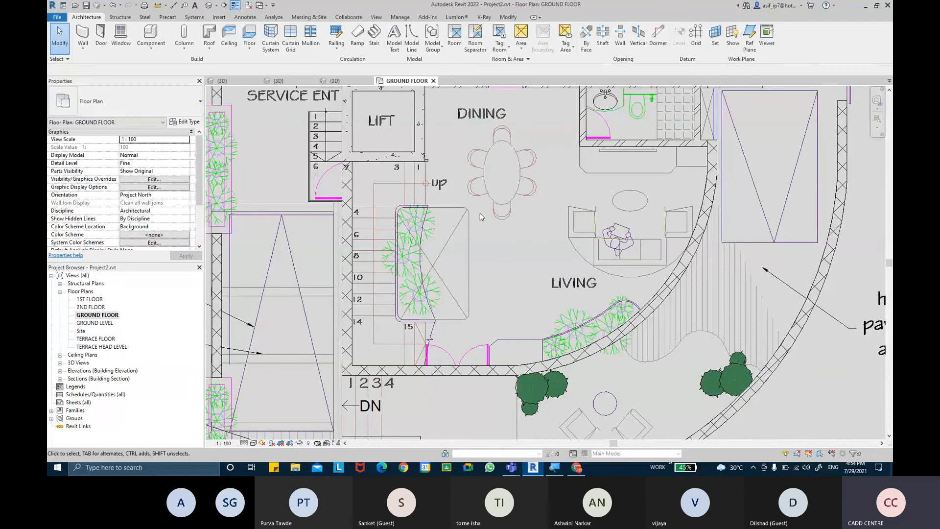
middle_click_drag(480, 214, 465, 346)
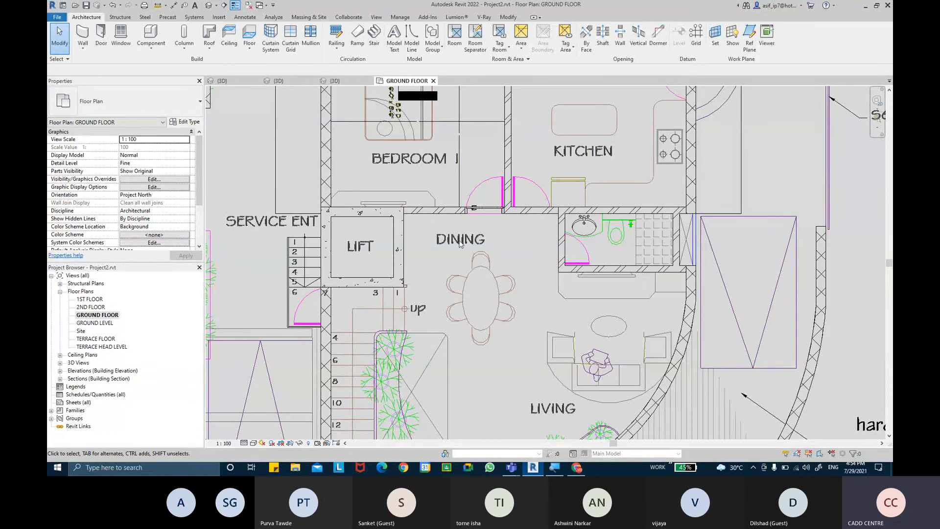
middle_click_drag(460, 244, 461, 280)
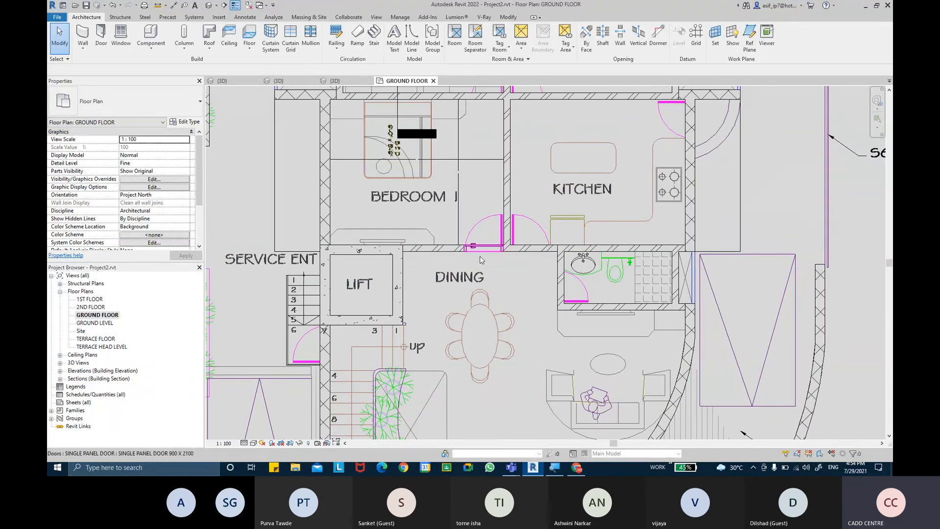
scroll(482, 263, "up", 5)
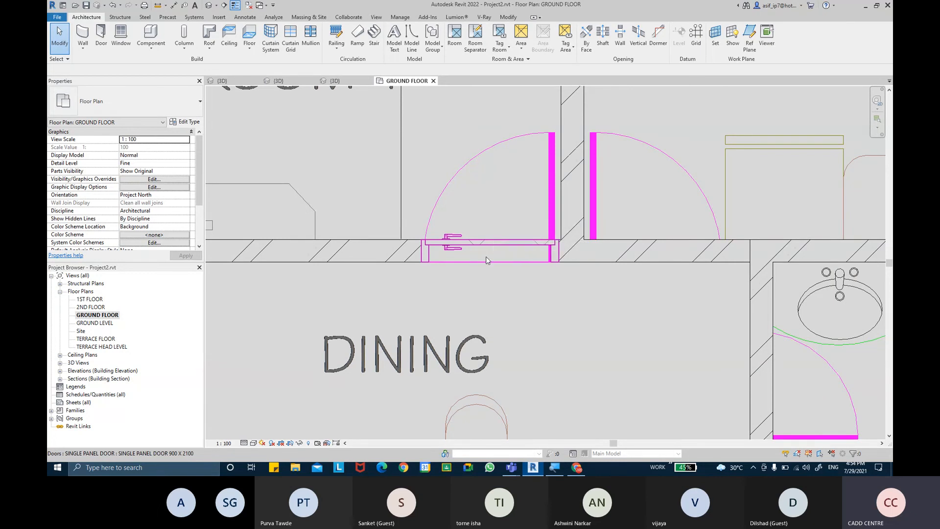
left_click(576, 468)
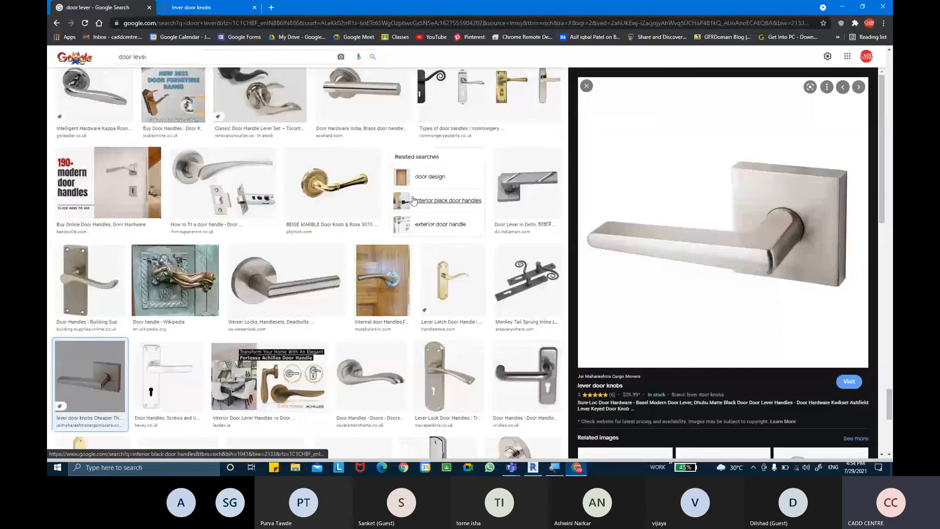
Search Google Images for 'DOOR DESIGNS'
scroll(298, 189, "up", 10)
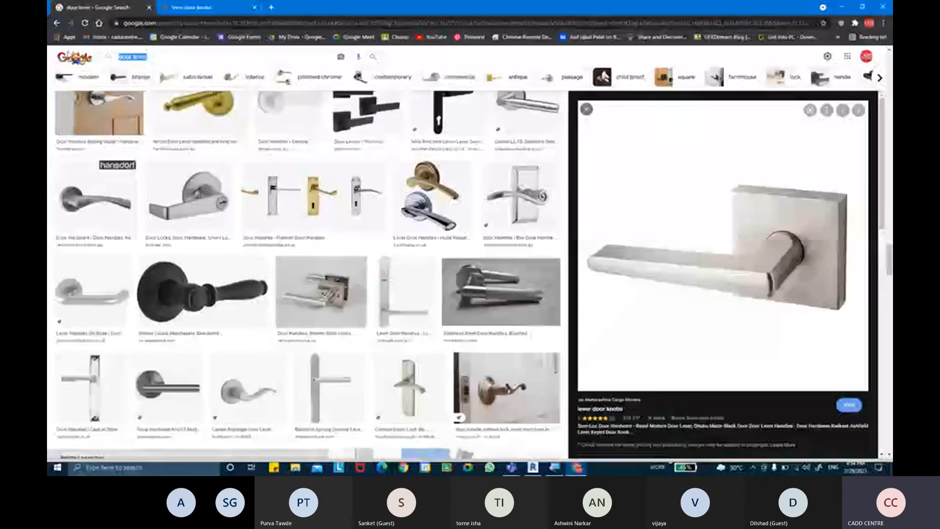
type("DOOR DESIG")
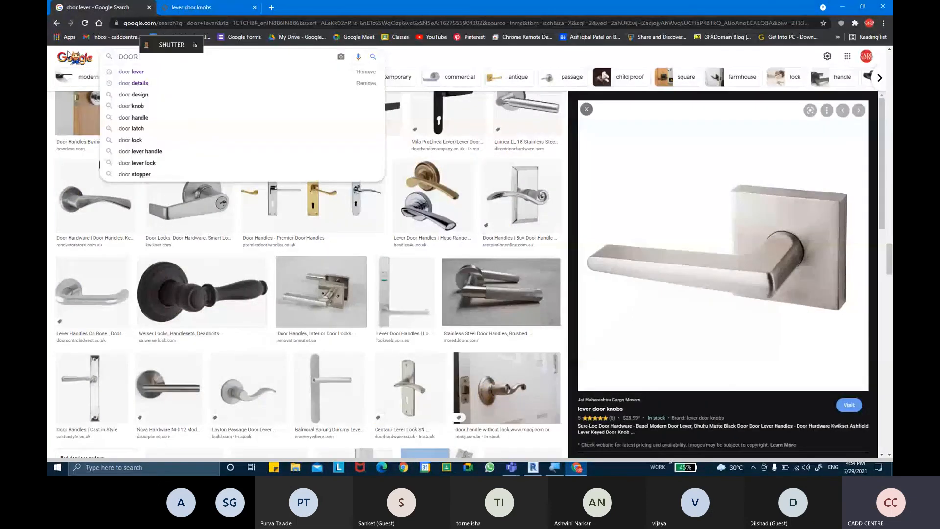
type("NS")
key("Return")
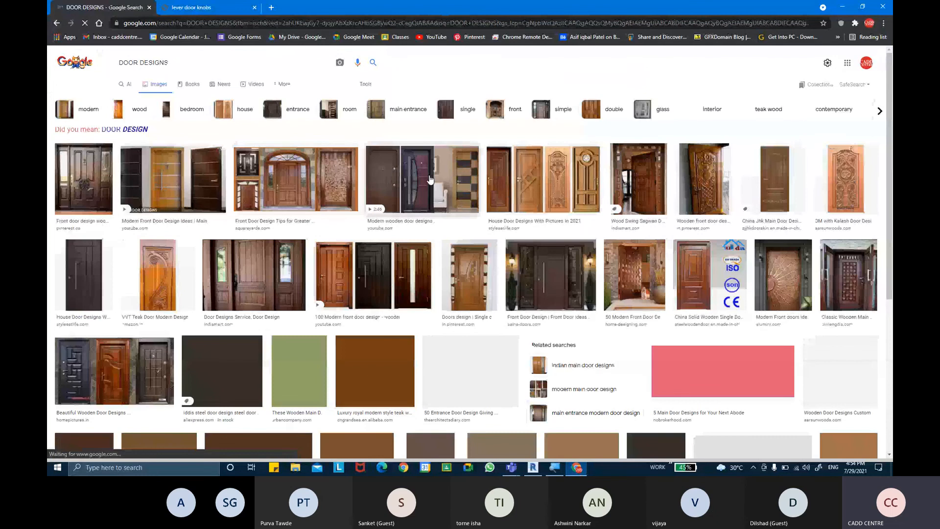
Preview the modern wooden door video, then the Sagwan Wooden Front Door Design image
left_click(613, 205)
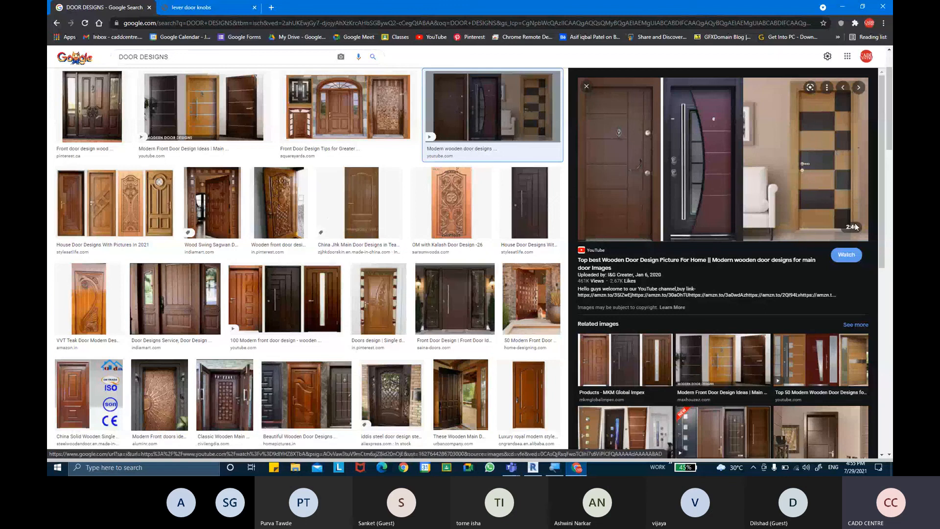
scroll(320, 260, "down", 3)
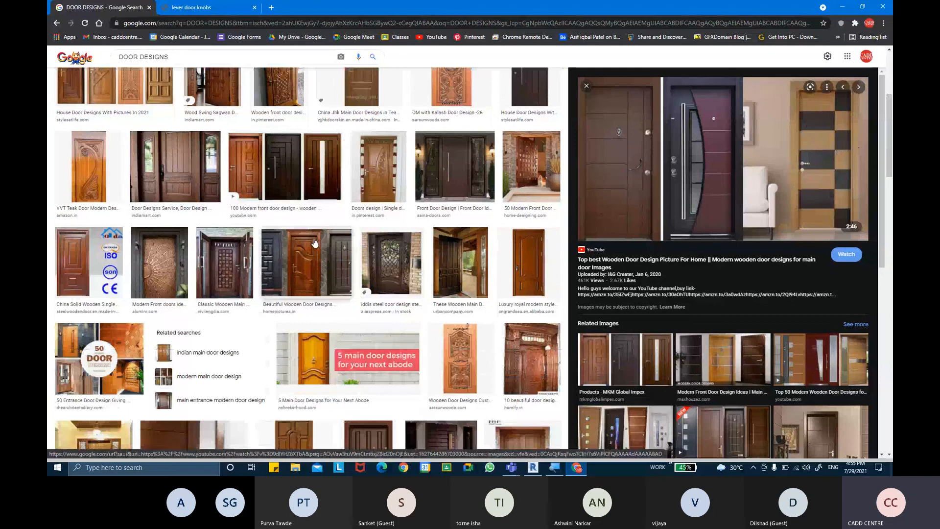
scroll(313, 245, "down", 3)
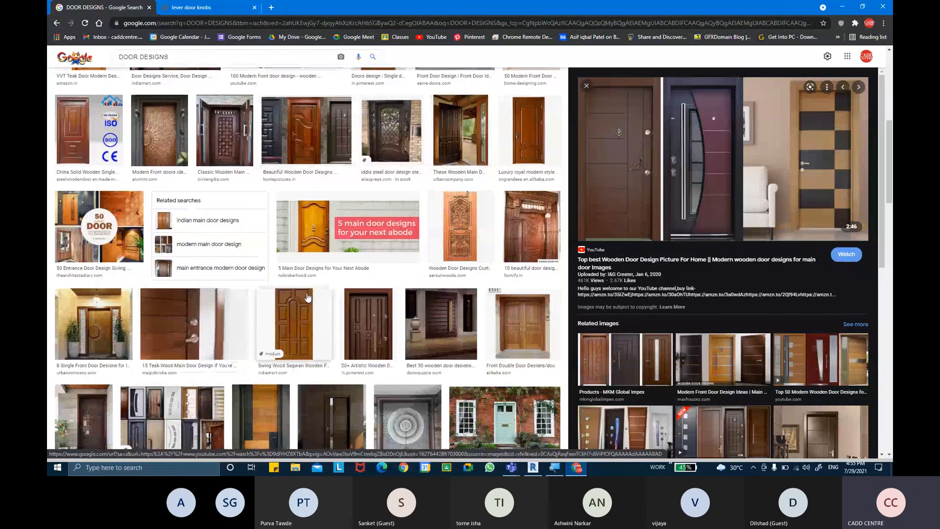
left_click(302, 330)
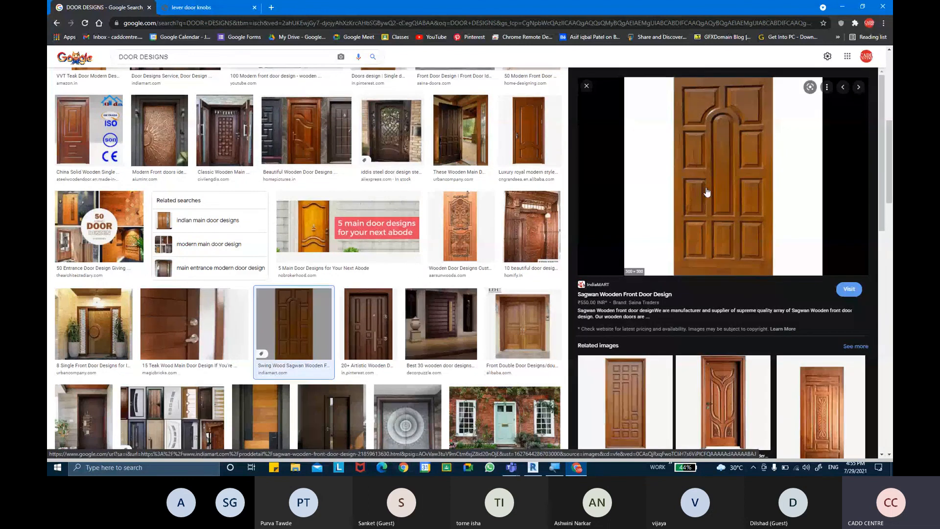
Create a Model In-Place family in the Doors category named 'Doors 1', then return to the images
left_click(533, 468)
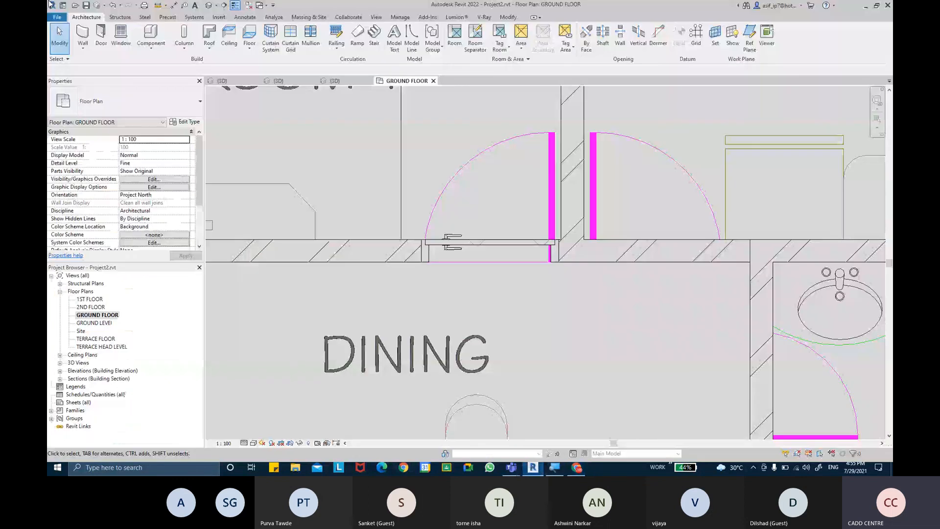
left_click(151, 49)
left_click(169, 79)
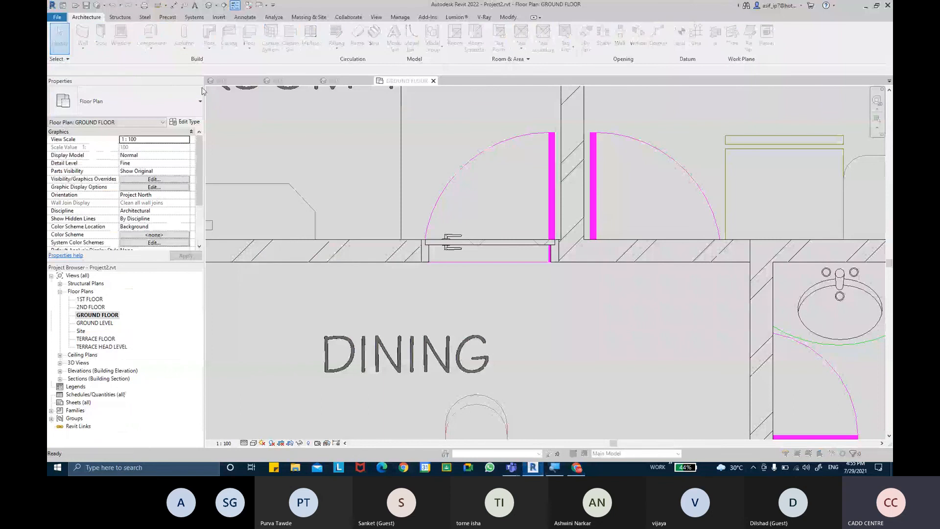
left_click(314, 191)
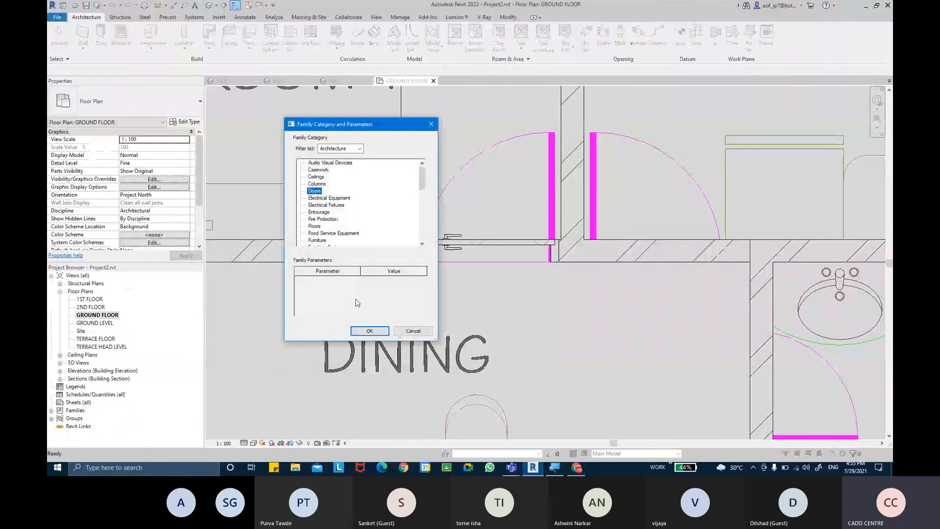
left_click(370, 331)
left_click(514, 220)
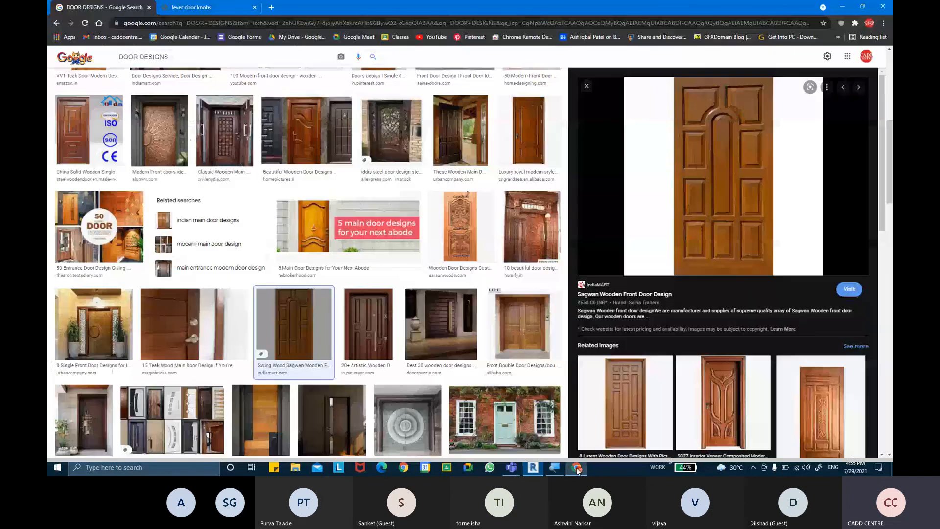
left_click(577, 468)
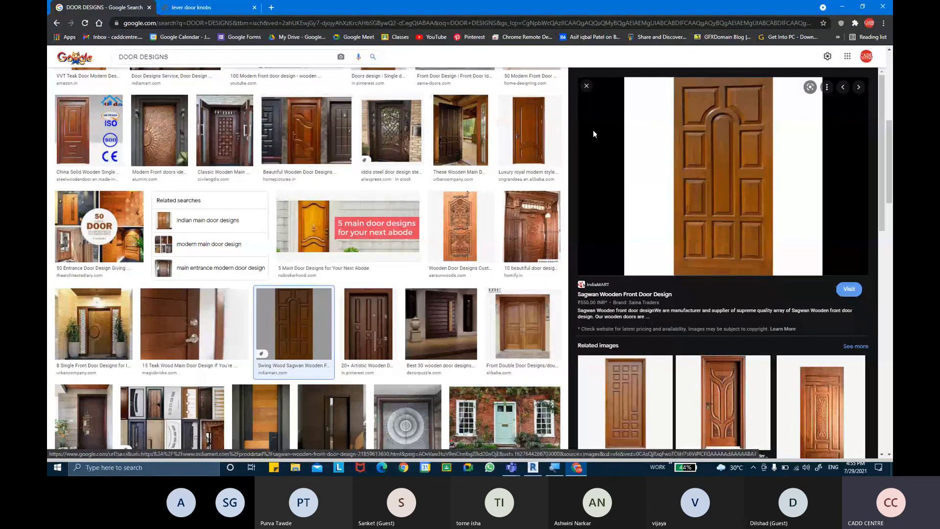
Preview '5 main door designs' and 'Modern Front Door Designs', then the Stainless Steel And Glass Door
left_click(324, 231)
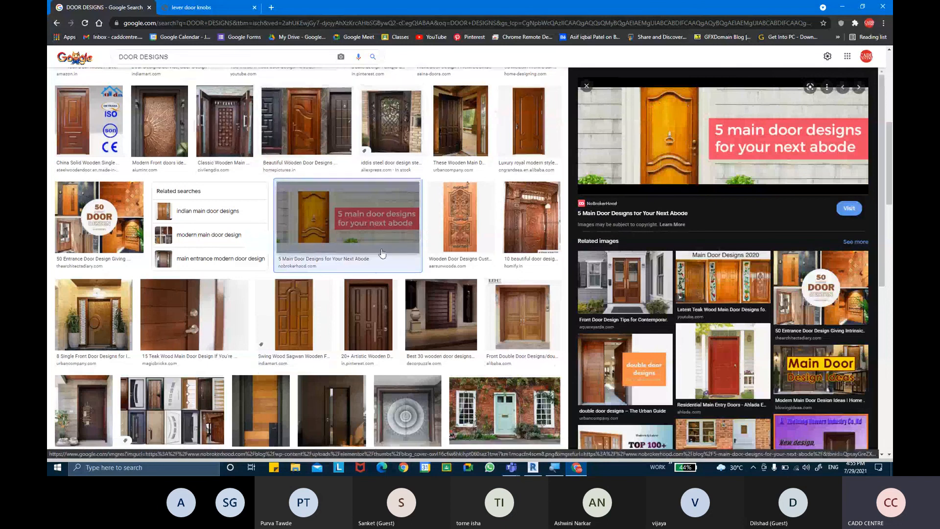
scroll(110, 200, "down", 3)
scroll(456, 284, "down", 1)
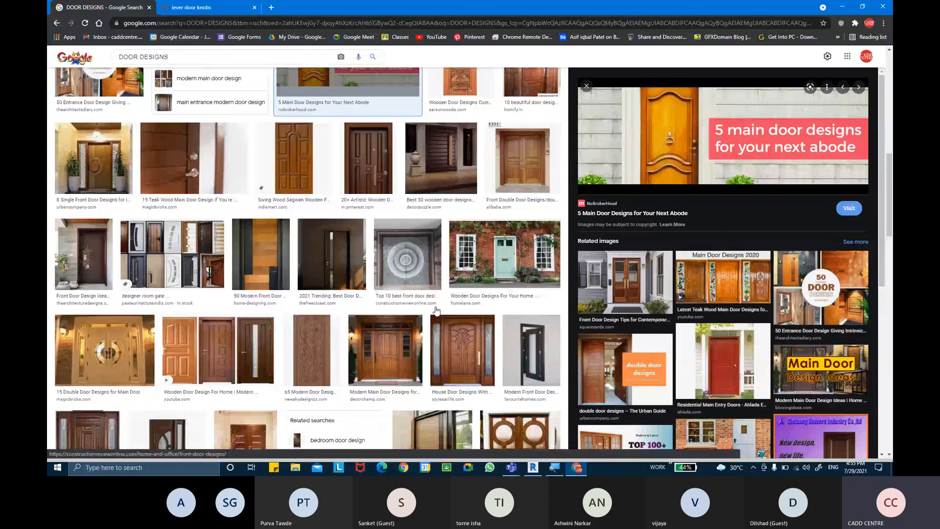
left_click(536, 341)
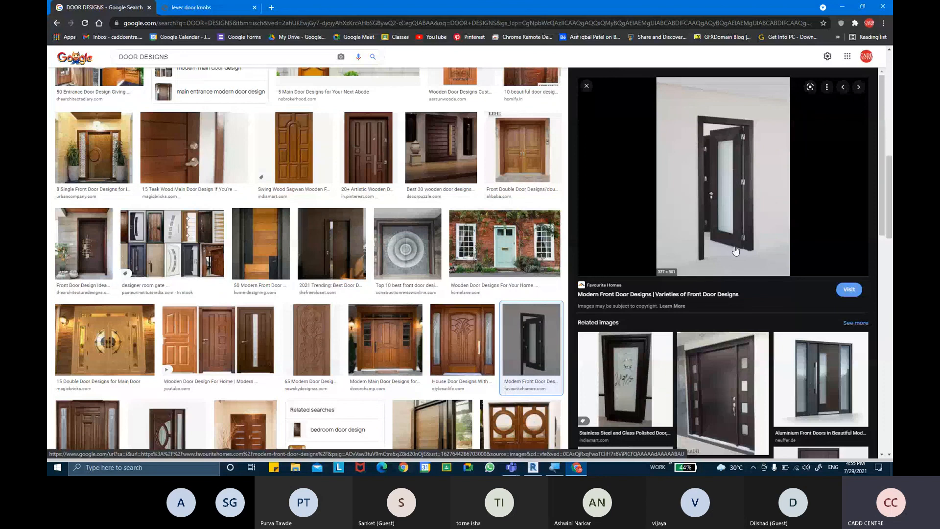
left_click(629, 379)
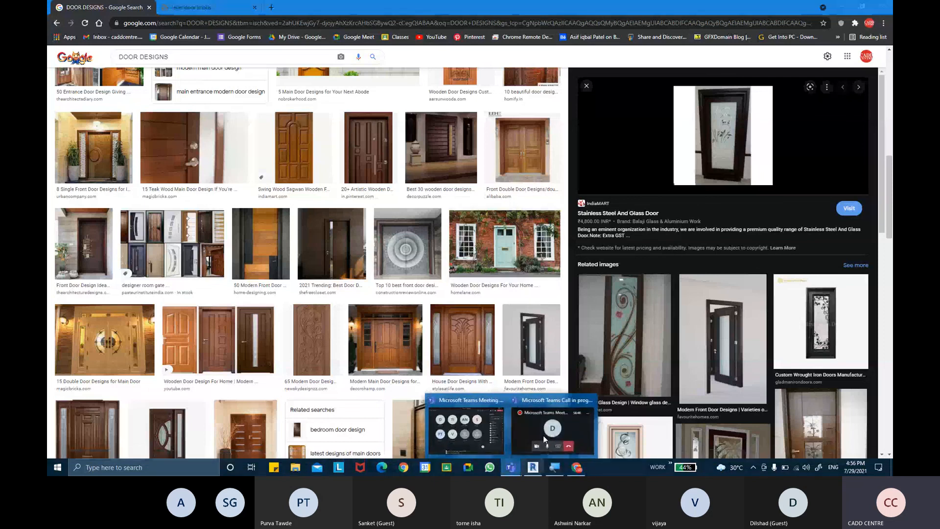
Bring the Teams meeting window forward and stop sharing the screen
left_click(482, 440)
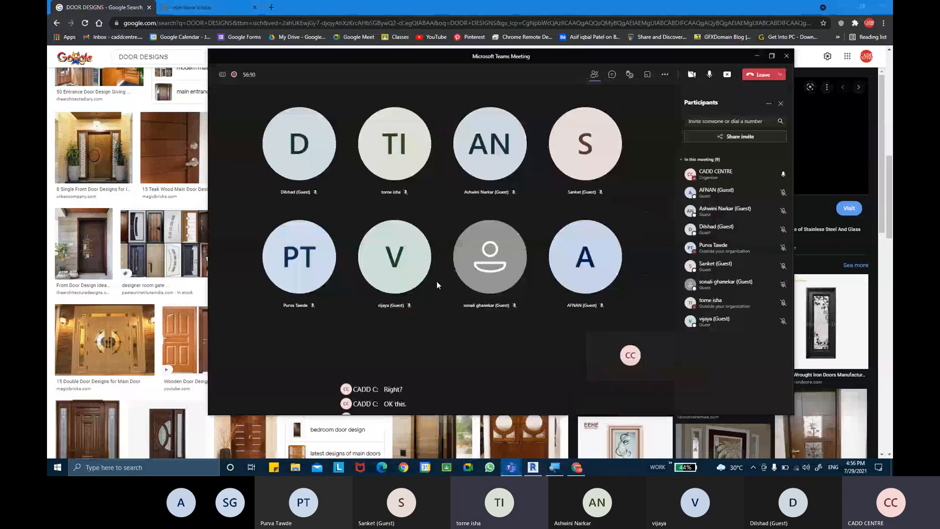
left_click(727, 75)
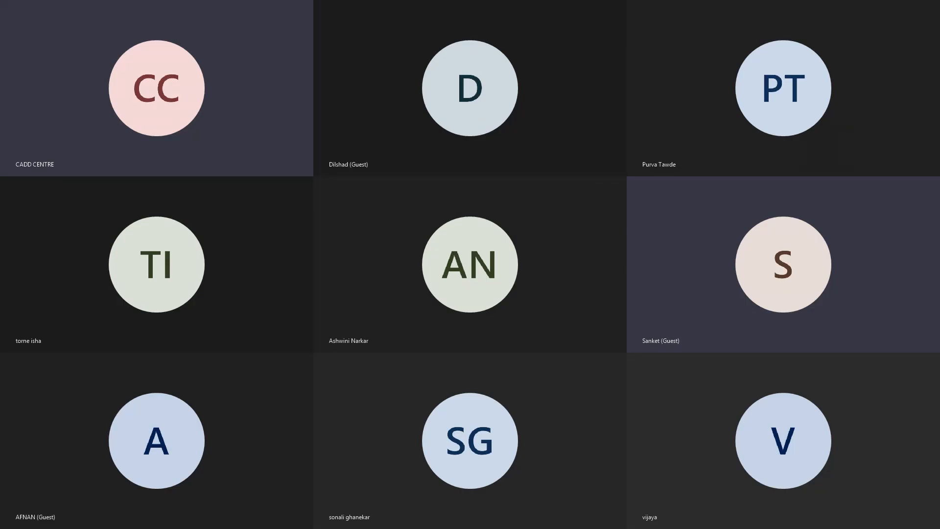